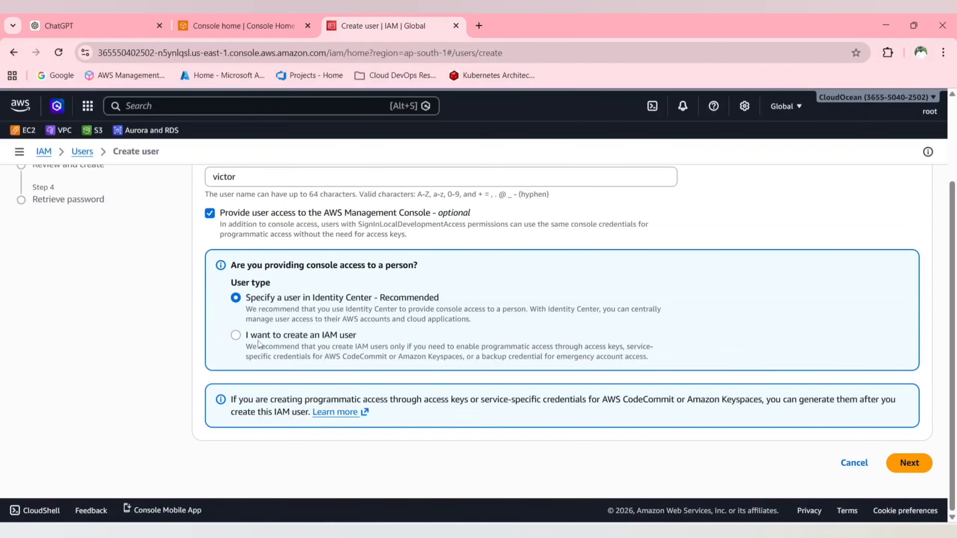
Set the user type to IAM user with an autogenerated password and a required password change at next sign-in, and continue to permissions
{"action": "left_click", "coordinate": [320, 343]}
{"action": "scroll", "coordinate": [320, 341], "scroll_direction": "down", "scroll_amount": 3}
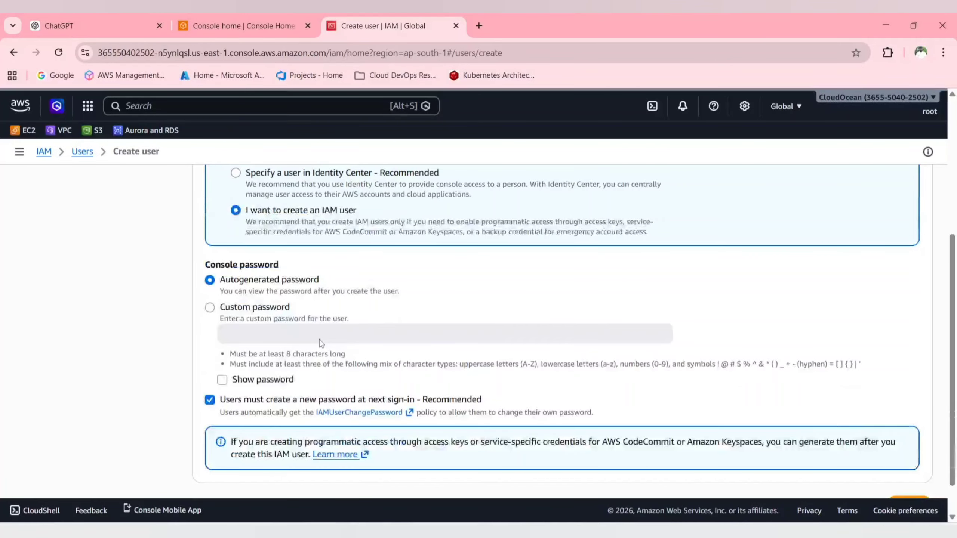
{"action": "scroll", "coordinate": [320, 339], "scroll_direction": "down", "scroll_amount": 1}
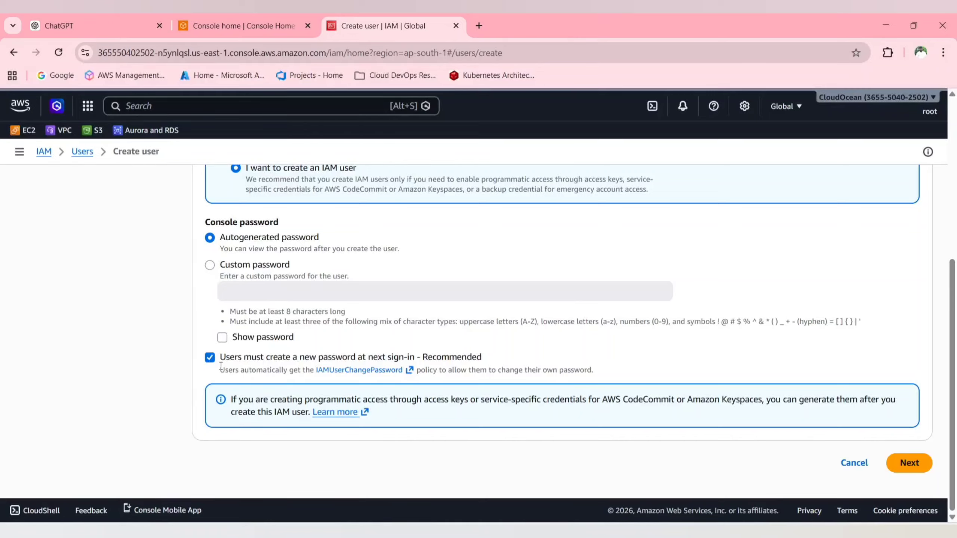
{"action": "left_click_drag", "start_coordinate": [223, 358], "coordinate": [380, 357]}
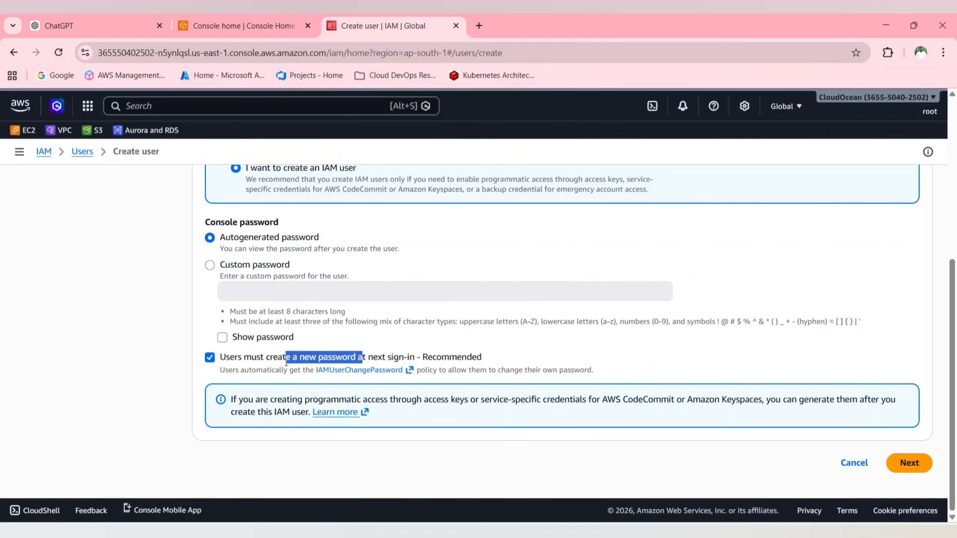
{"action": "left_click", "coordinate": [278, 358]}
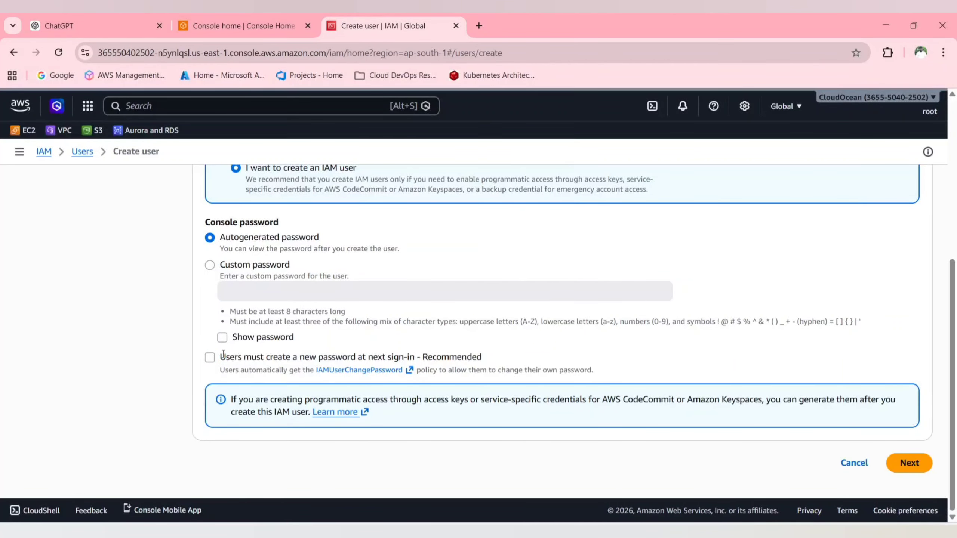
{"action": "left_click", "coordinate": [209, 358]}
{"action": "left_click", "coordinate": [918, 463]}
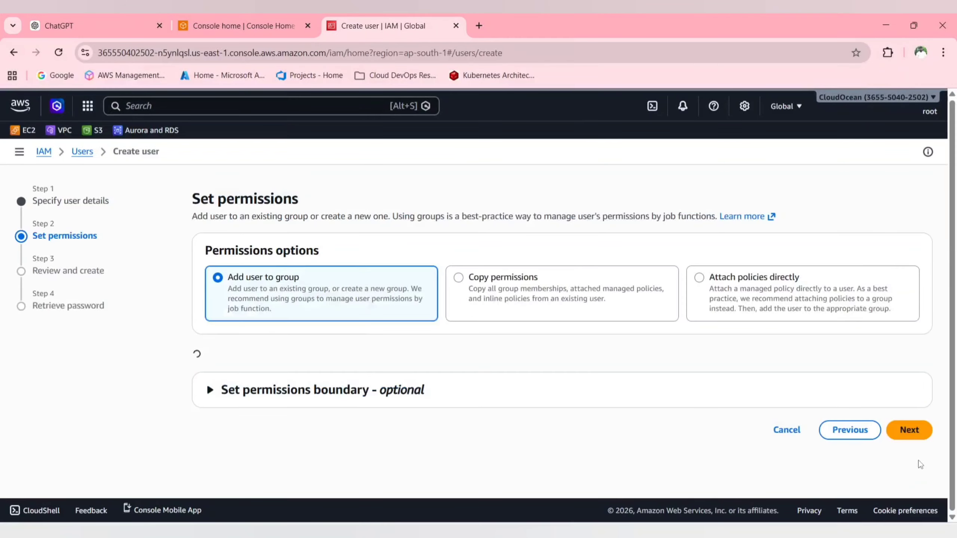
Review the group, copy permissions and direct policy options for the new user, ending on adding the user to a group
{"action": "scroll", "coordinate": [490, 344], "scroll_direction": "down", "scroll_amount": 1}
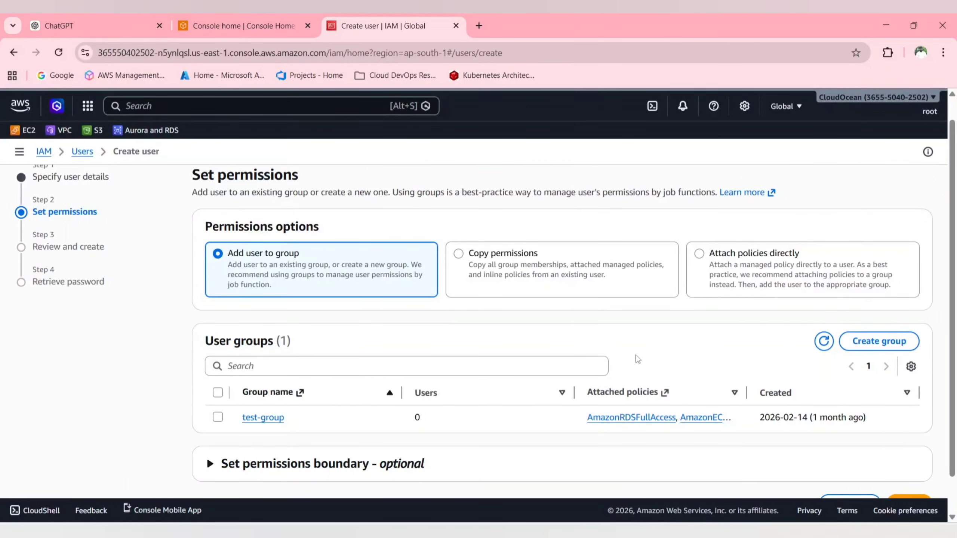
{"action": "scroll", "coordinate": [204, 292], "scroll_direction": "up", "scroll_amount": 1}
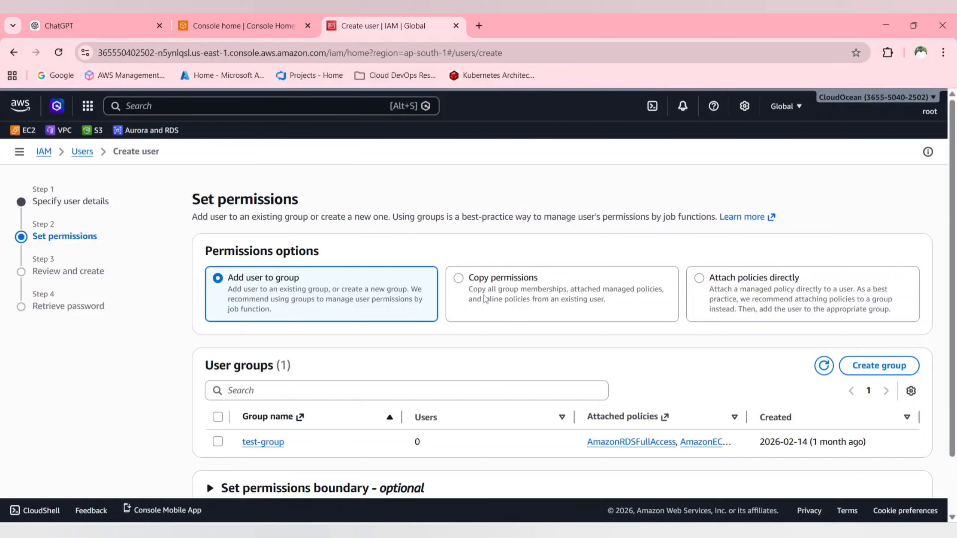
{"action": "left_click", "coordinate": [513, 282]}
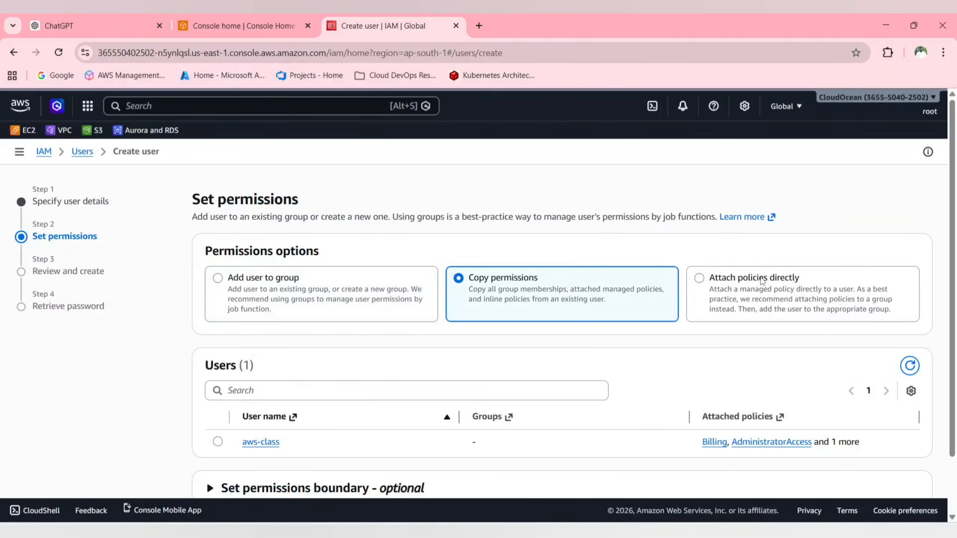
{"action": "left_click", "coordinate": [761, 281]}
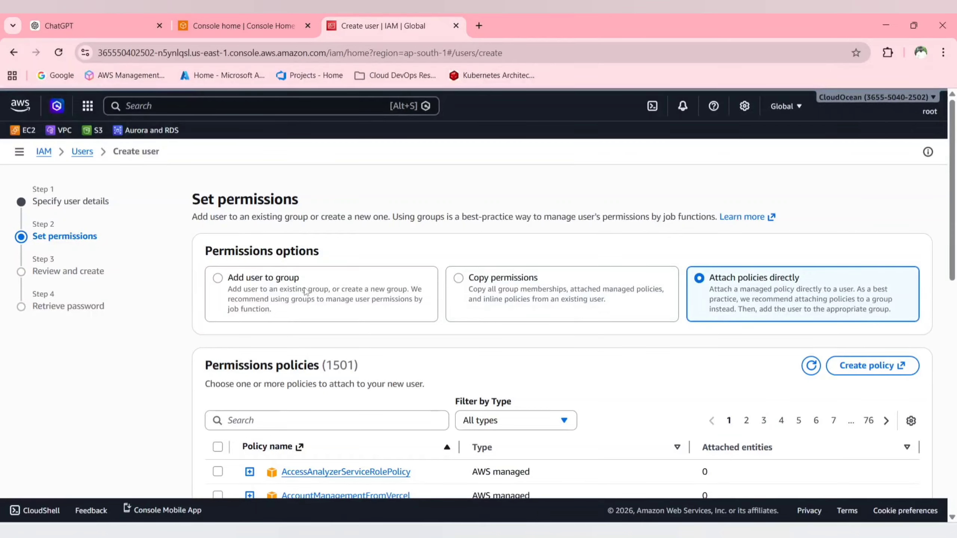
{"action": "left_click", "coordinate": [245, 285]}
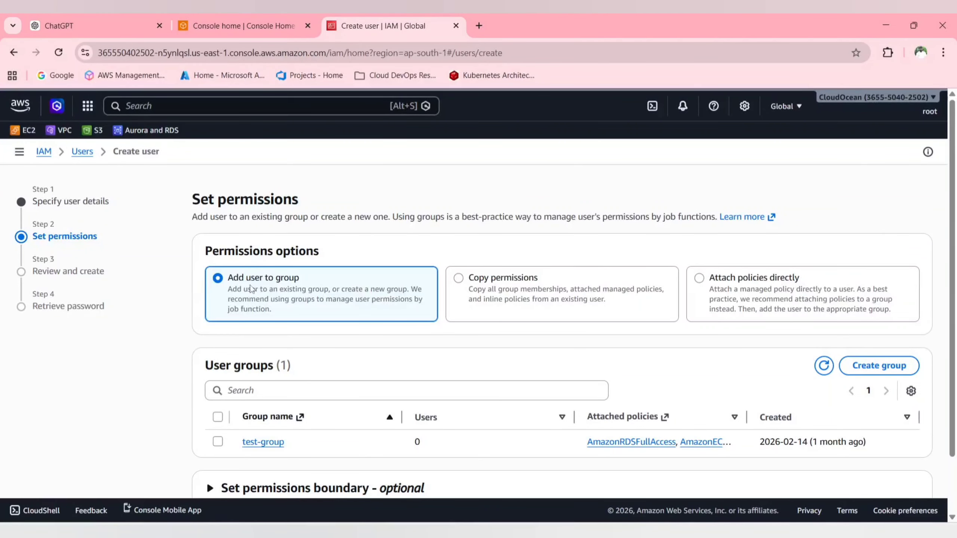
Continue without selecting a group or adding tags, and create the IAM user
{"action": "scroll", "coordinate": [284, 290], "scroll_direction": "down", "scroll_amount": 2}
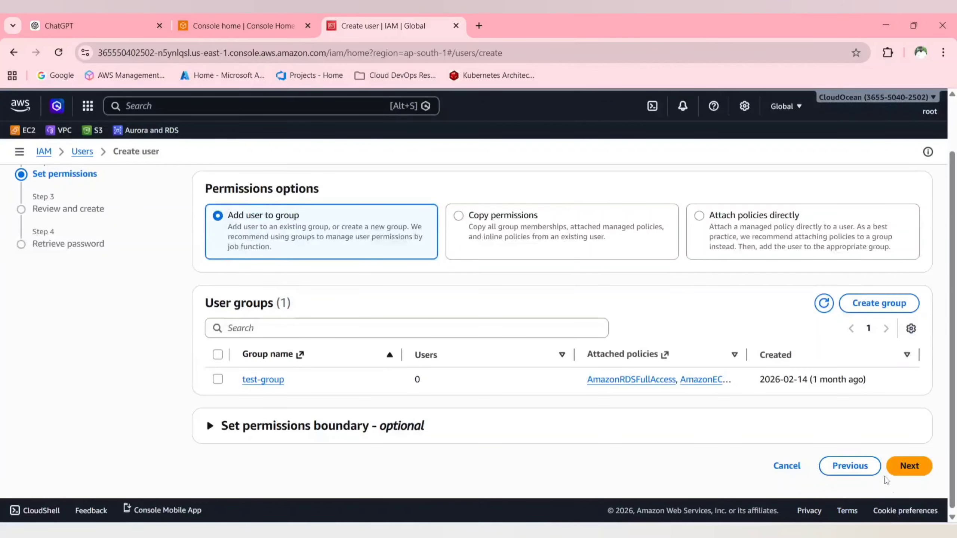
{"action": "left_click", "coordinate": [918, 471]}
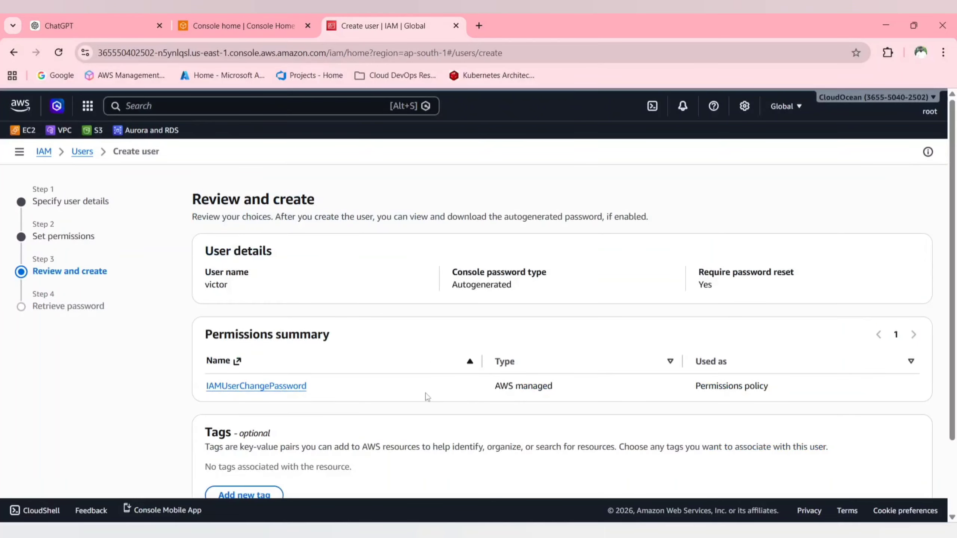
{"action": "scroll", "coordinate": [427, 377], "scroll_direction": "down", "scroll_amount": 2}
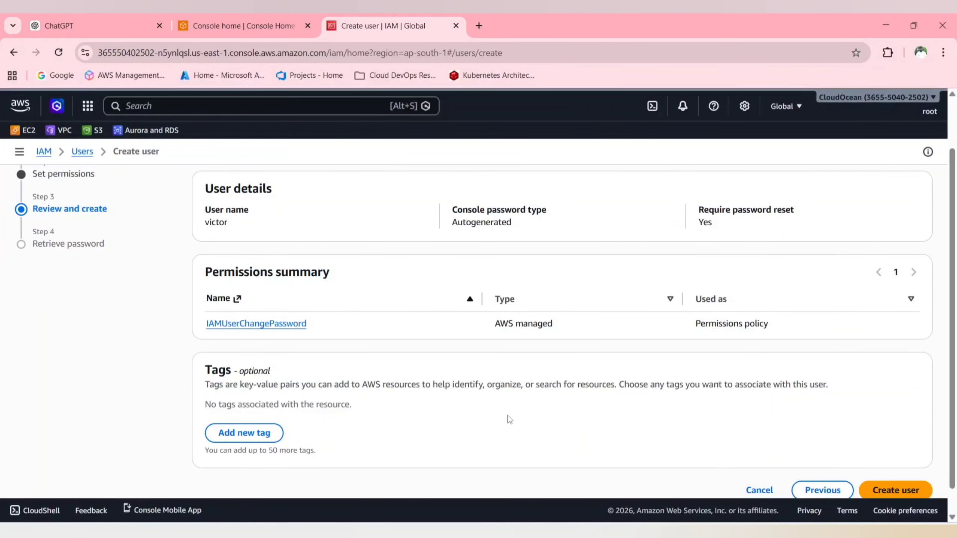
{"action": "scroll", "coordinate": [506, 417], "scroll_direction": "down", "scroll_amount": 1}
{"action": "left_click", "coordinate": [887, 464]}
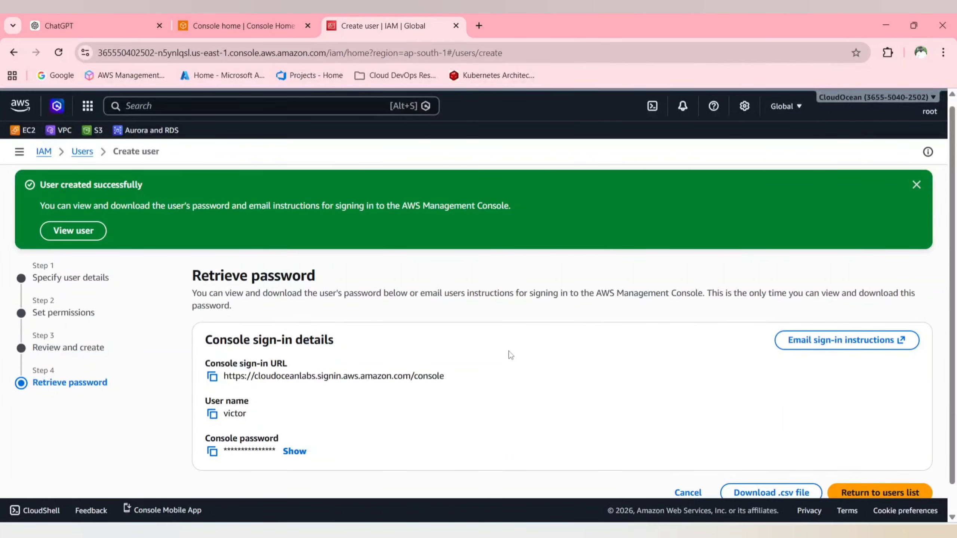
Dismiss the creation notice and examine the new user's console sign-in URL and user name
{"action": "left_click_drag", "start_coordinate": [73, 192], "coordinate": [155, 185]}
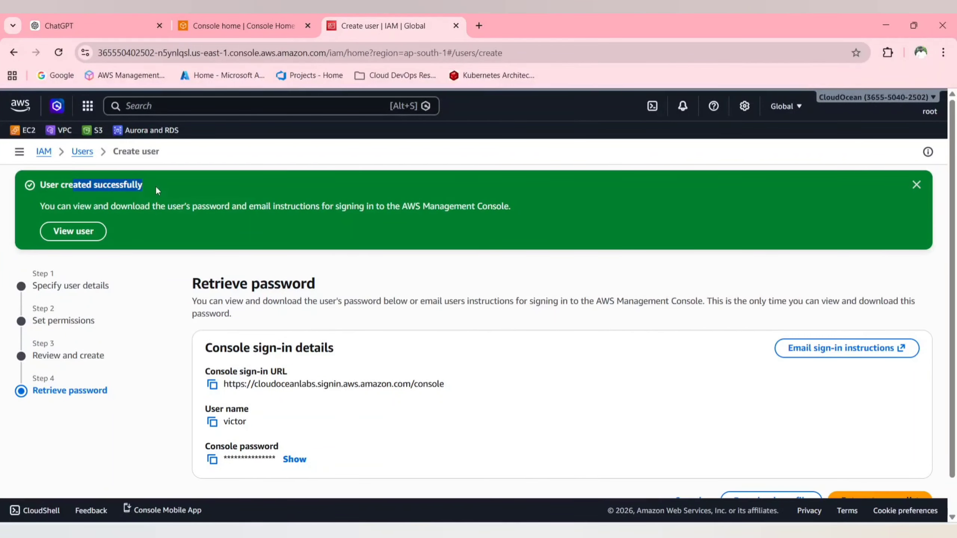
{"action": "scroll", "coordinate": [348, 264], "scroll_direction": "down", "scroll_amount": 1}
{"action": "scroll", "coordinate": [347, 265], "scroll_direction": "up", "scroll_amount": 1}
{"action": "left_click", "coordinate": [917, 187]}
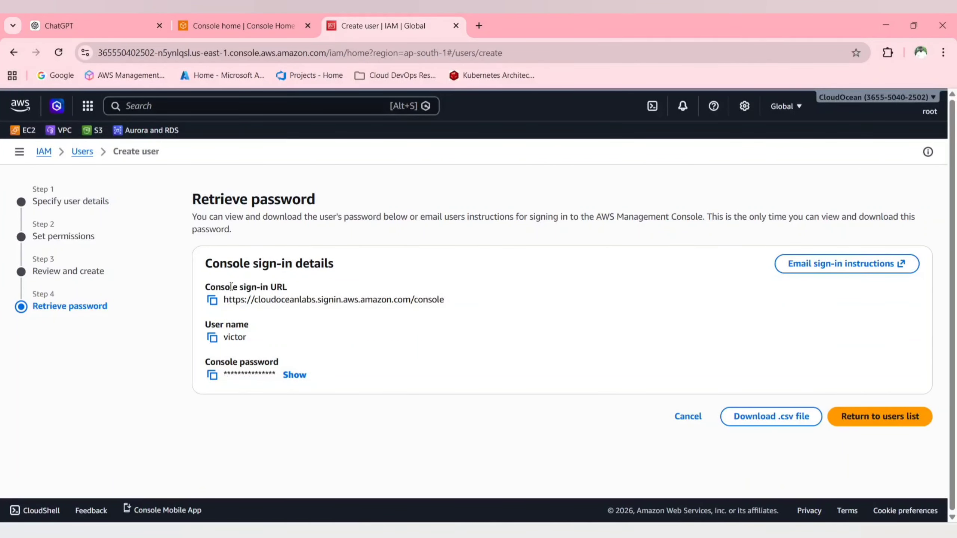
{"action": "left_click_drag", "start_coordinate": [231, 287], "coordinate": [307, 291]}
{"action": "left_click", "coordinate": [423, 298]}
{"action": "left_click_drag", "start_coordinate": [414, 303], "coordinate": [474, 306]}
{"action": "left_click_drag", "start_coordinate": [226, 337], "coordinate": [261, 343]}
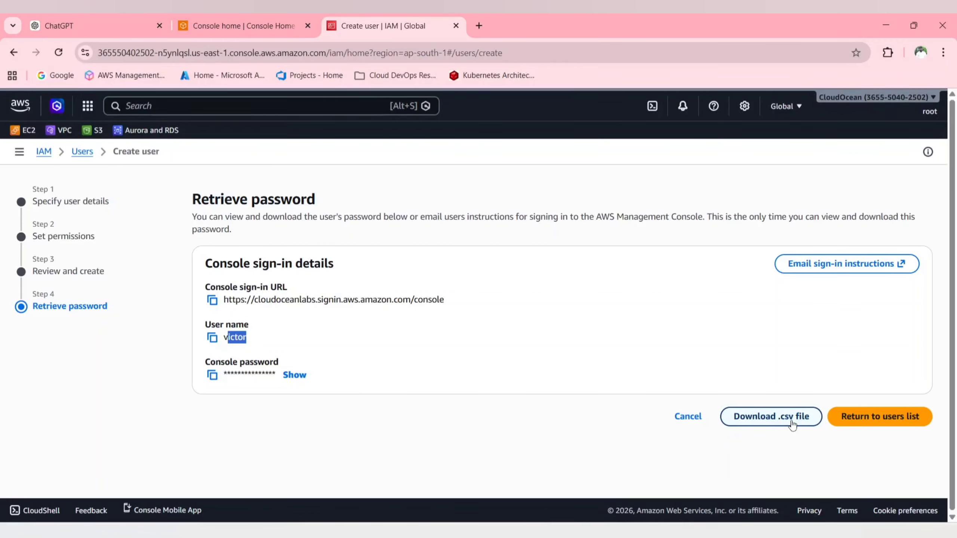
Download the new user's credentials as a CSV file and open it in Excel
{"action": "left_click", "coordinate": [792, 424]}
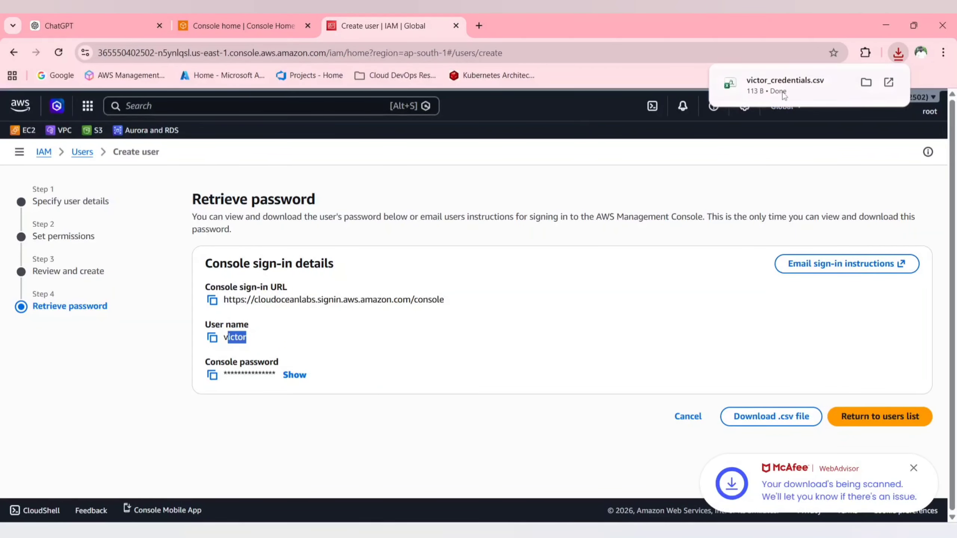
{"action": "left_click", "coordinate": [783, 86]}
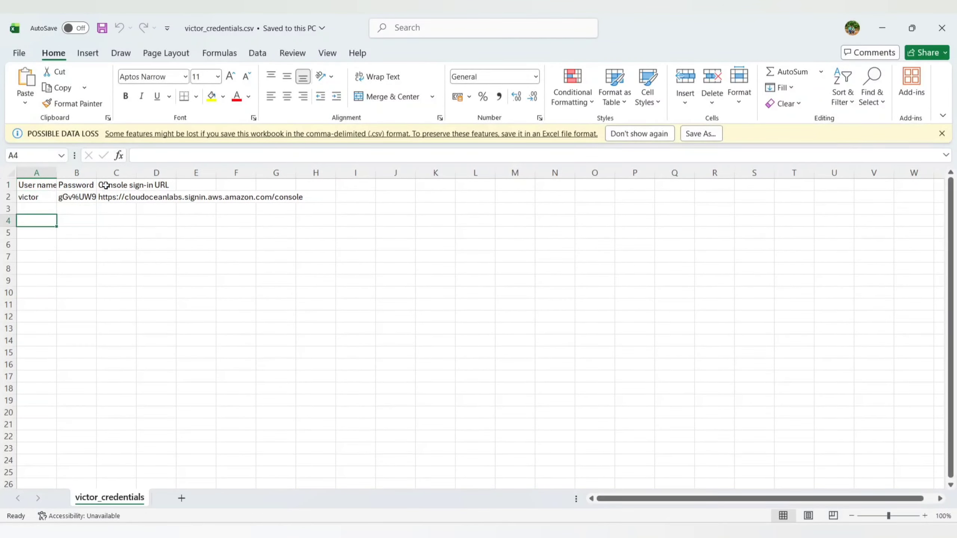
Autofit columns A to C of the credentials sheet to their contents
{"action": "double_click", "coordinate": [57, 172]}
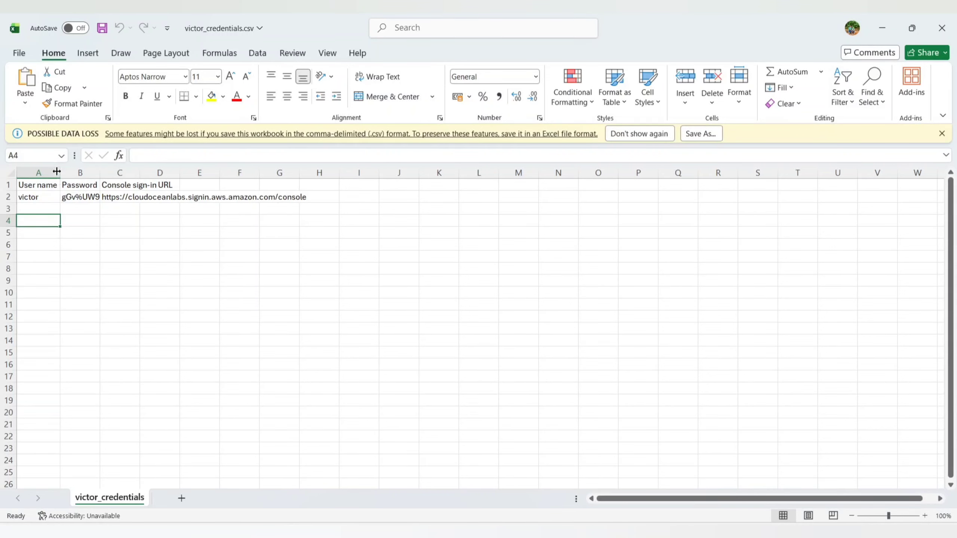
{"action": "double_click", "coordinate": [102, 177]}
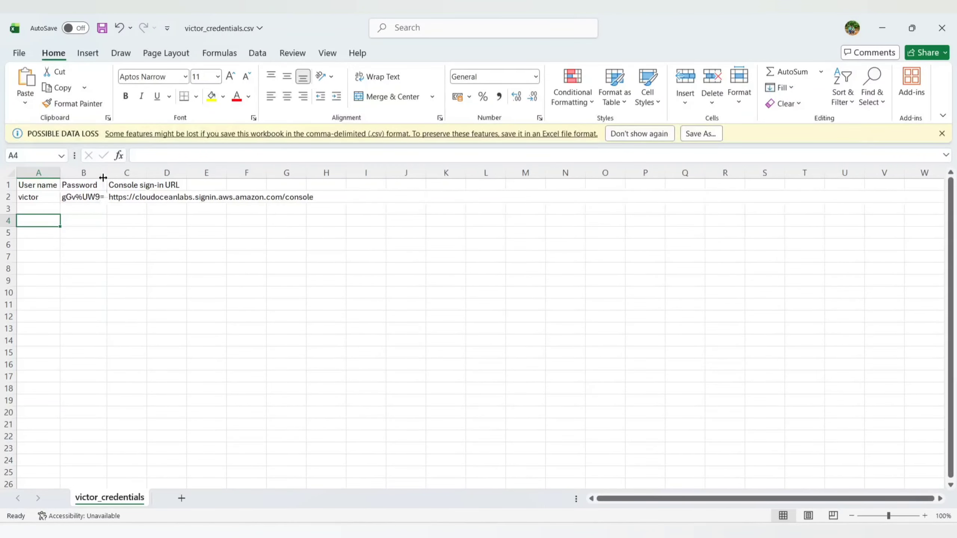
{"action": "double_click", "coordinate": [146, 177]}
Enlarge the font of the entire credentials sheet to size 20
{"action": "left_click", "coordinate": [199, 207]}
{"action": "key", "text": "ctrl+a"}
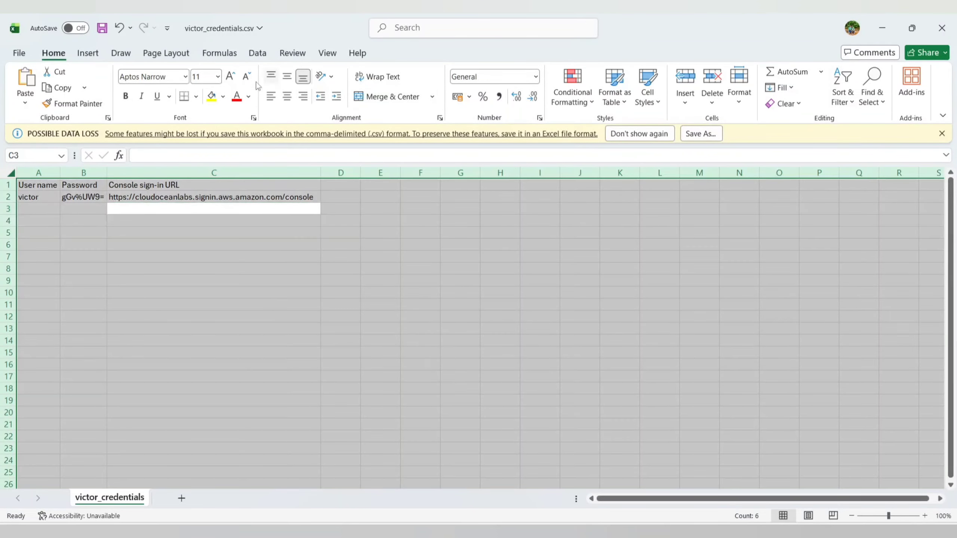
{"action": "left_click", "coordinate": [234, 80]}
{"action": "left_click", "coordinate": [233, 80]}
{"action": "left_click", "coordinate": [234, 80]}
{"action": "left_click", "coordinate": [234, 80]}
{"action": "left_click", "coordinate": [233, 80]}
{"action": "left_click_drag", "start_coordinate": [131, 292], "coordinate": [123, 276]}
Refit the widths of columns A to C to the enlarged text
{"action": "double_click", "coordinate": [60, 173]}
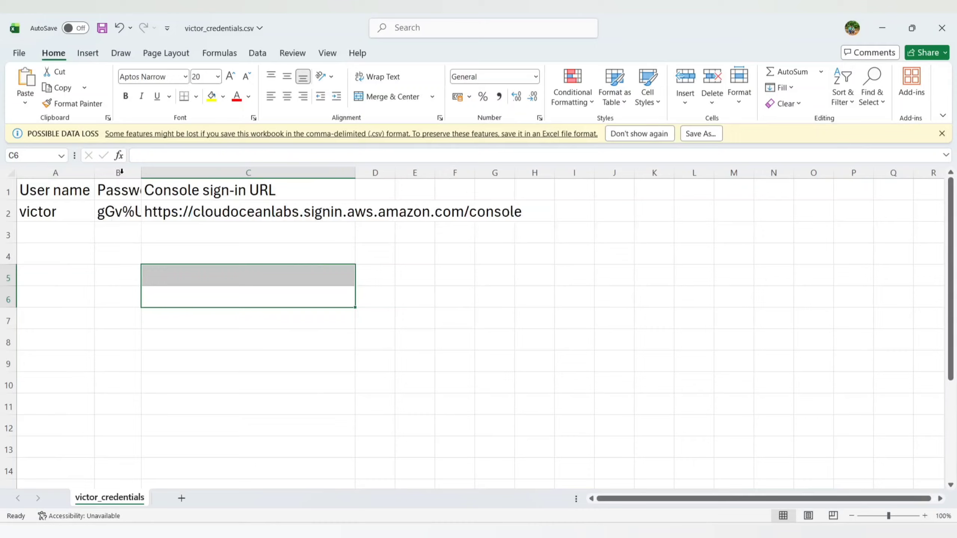
{"action": "double_click", "coordinate": [141, 173]}
{"action": "double_click", "coordinate": [394, 172]}
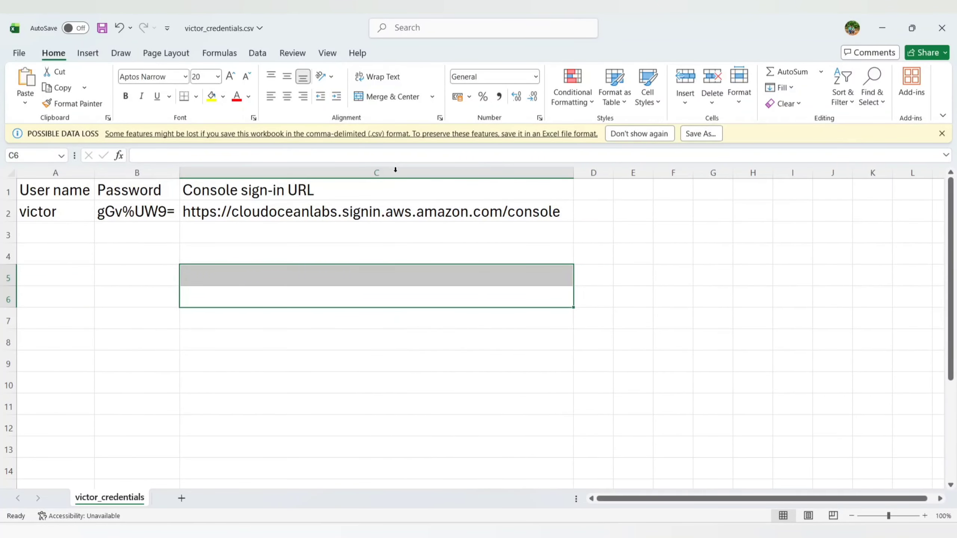
{"action": "left_click", "coordinate": [620, 214]}
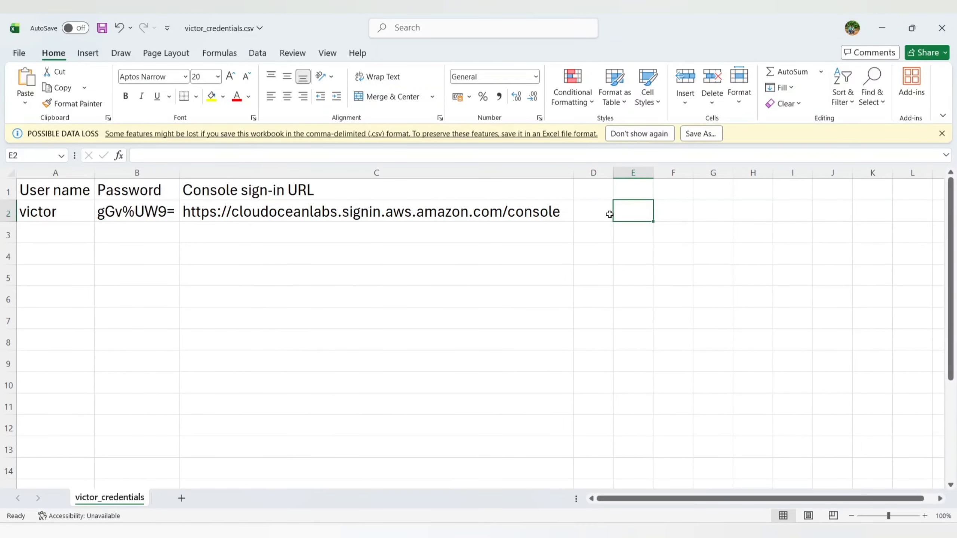
Examine the sign-in URL, password and user name cells in the credentials sheet
{"action": "left_click", "coordinate": [552, 216]}
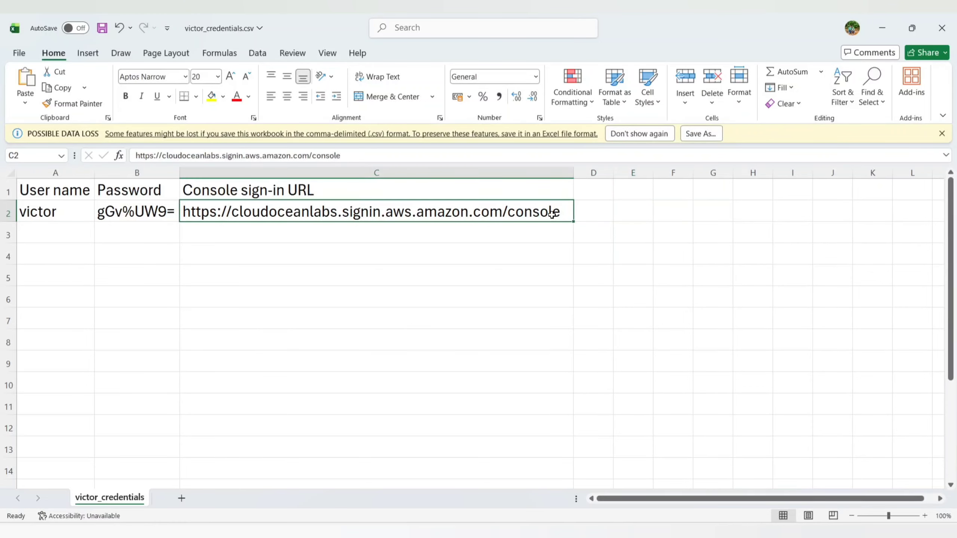
{"action": "left_click", "coordinate": [174, 188]}
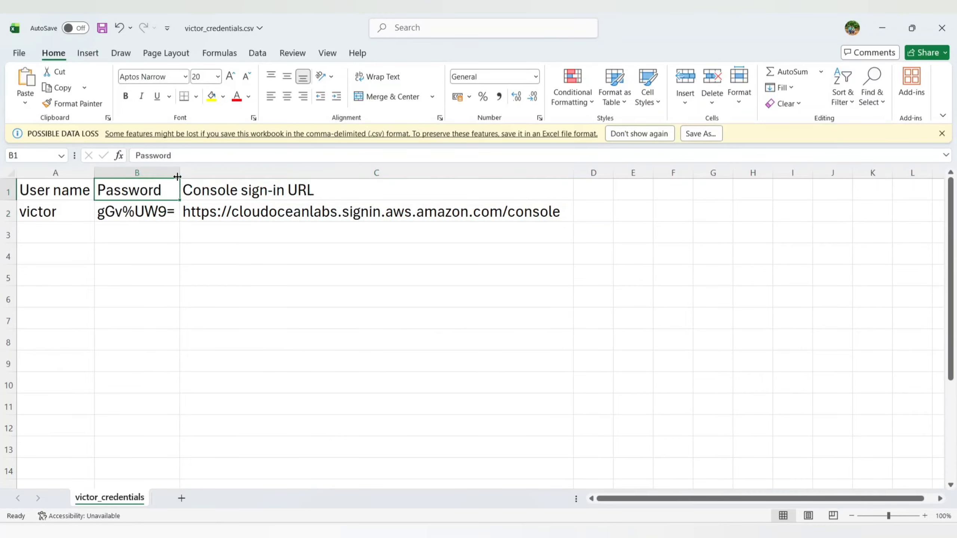
{"action": "left_click", "coordinate": [133, 214]}
{"action": "left_click", "coordinate": [48, 214]}
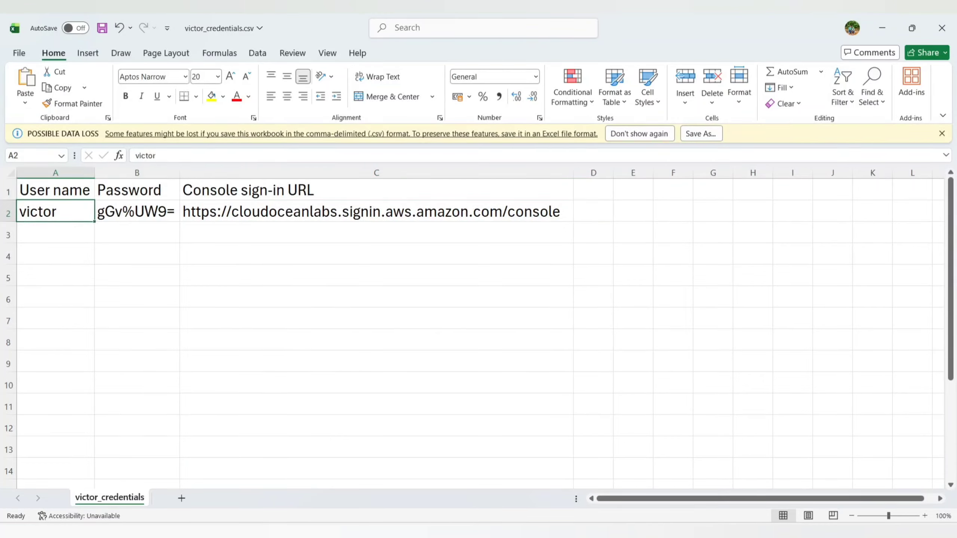
Launch the Ulaa browser with the Person 1 profile and open the bookmarked AWS Management Console page
{"action": "key", "text": "alt+Tab"}
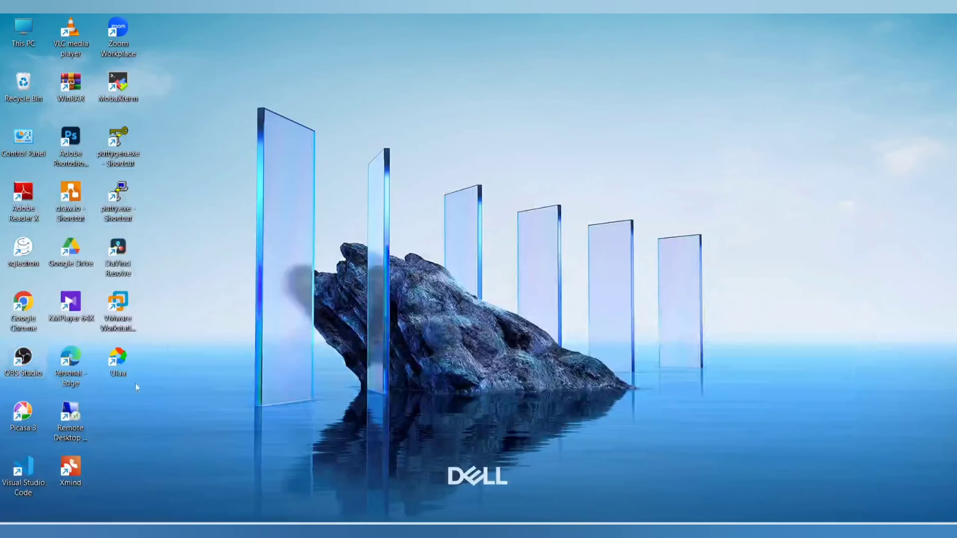
{"action": "double_click", "coordinate": [118, 358]}
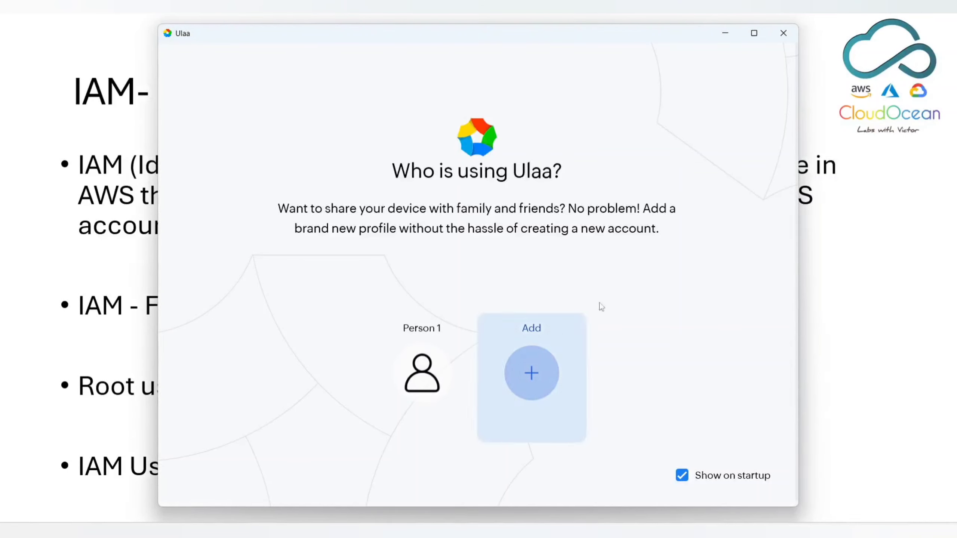
{"action": "left_click", "coordinate": [435, 363]}
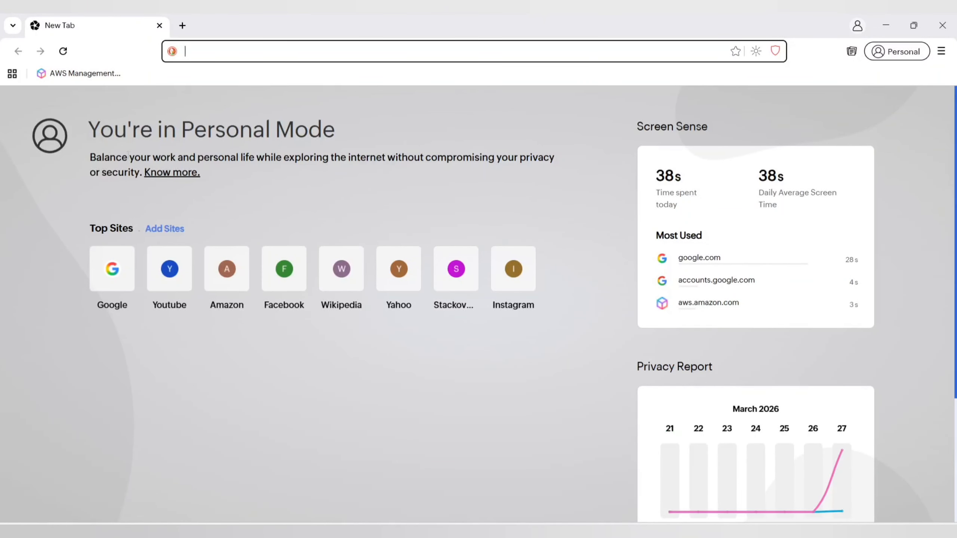
{"action": "left_click", "coordinate": [72, 74]}
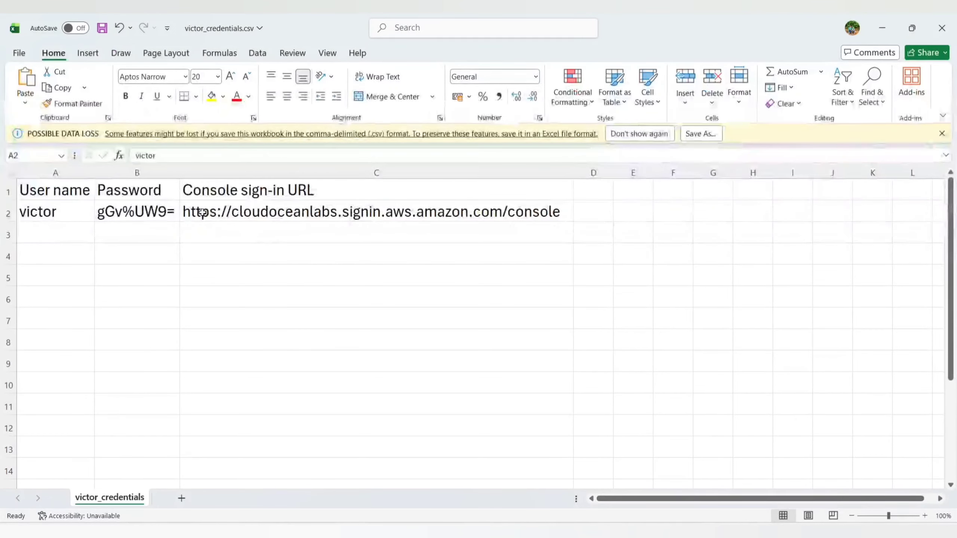
Copy the console sign-in URL from cell C2 of the Excel credentials sheet and open it in Ulaa
{"action": "double_click", "coordinate": [203, 214]}
{"action": "double_click", "coordinate": [202, 214]}
{"action": "key", "text": "ctrl+c"}
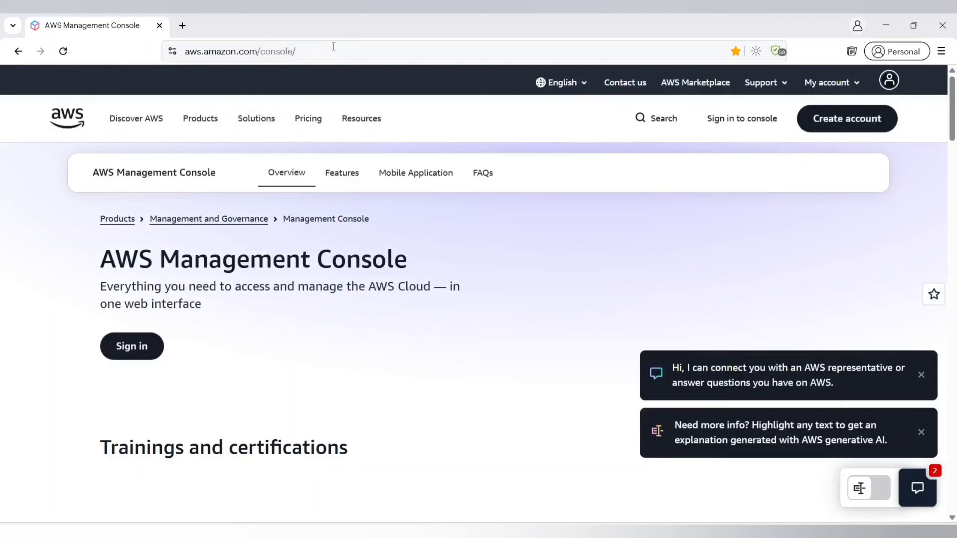
{"action": "left_click", "coordinate": [329, 53]}
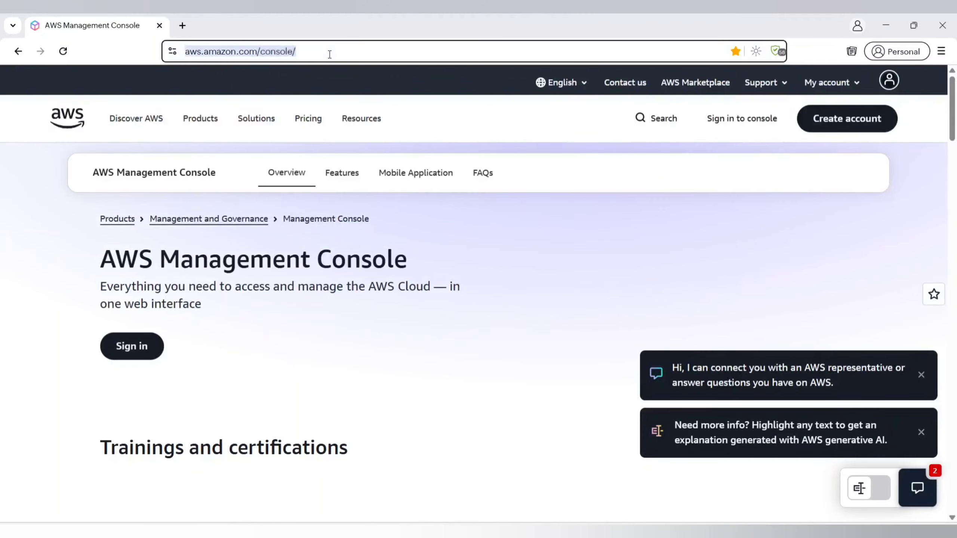
{"action": "key", "text": "ctrl+v"}
{"action": "key", "text": "Return"}
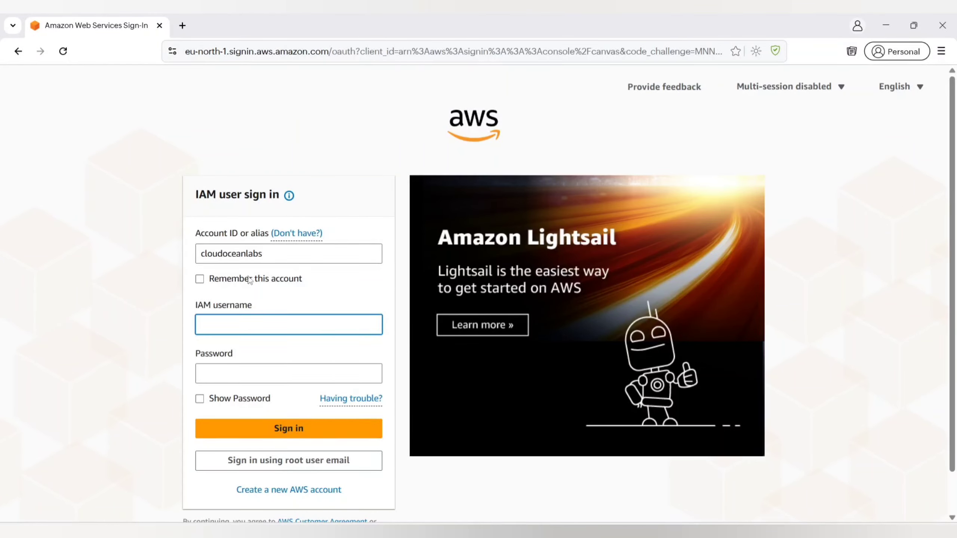
Compare the account alias in the sign-in form with the alias inside the sign-in URL in cell C2 of the Excel credentials sheet
{"action": "left_click_drag", "start_coordinate": [268, 253], "coordinate": [176, 254]}
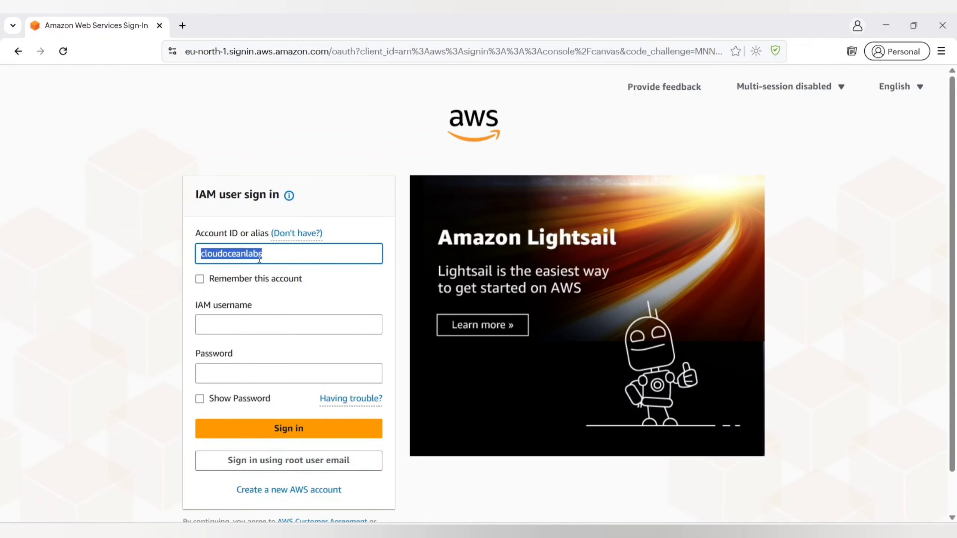
{"action": "left_click", "coordinate": [271, 252]}
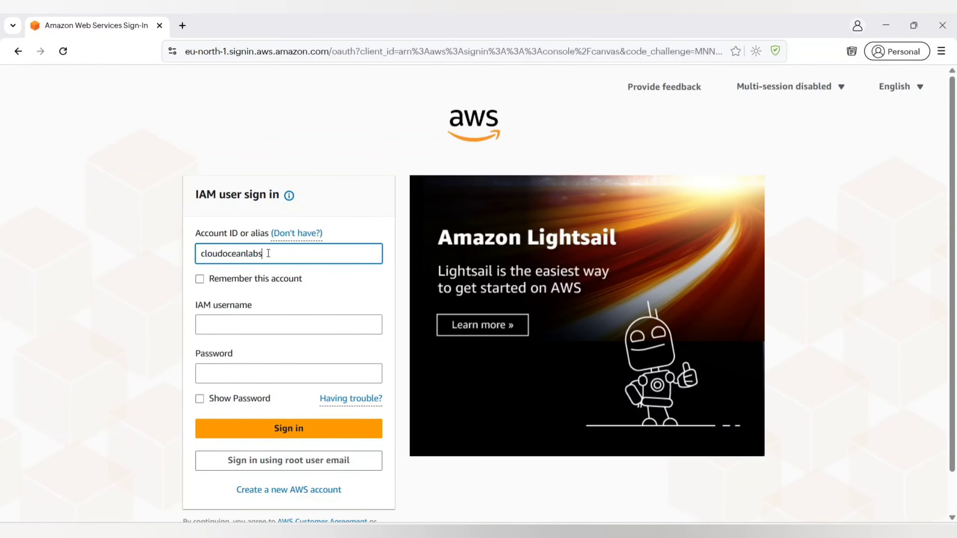
{"action": "key", "text": "alt+Tab"}
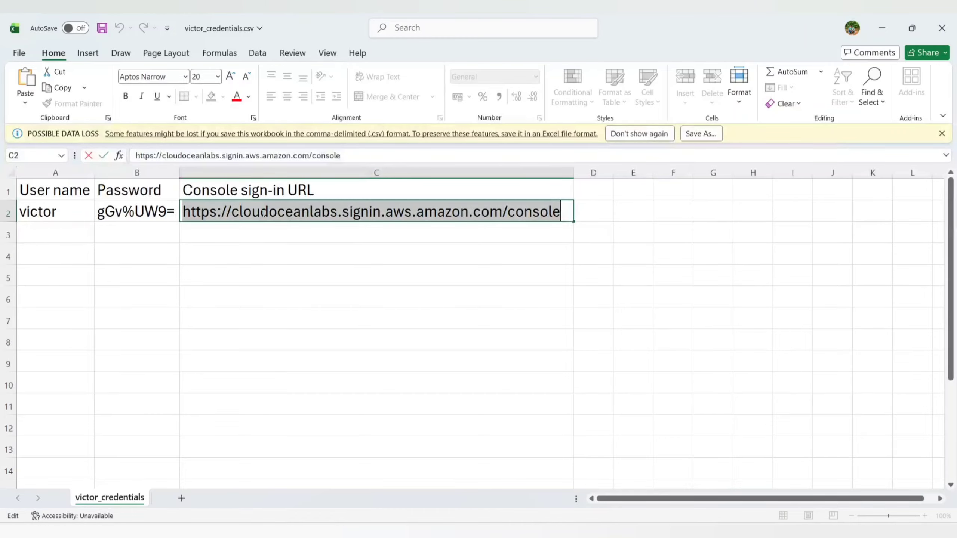
{"action": "double_click", "coordinate": [285, 211]}
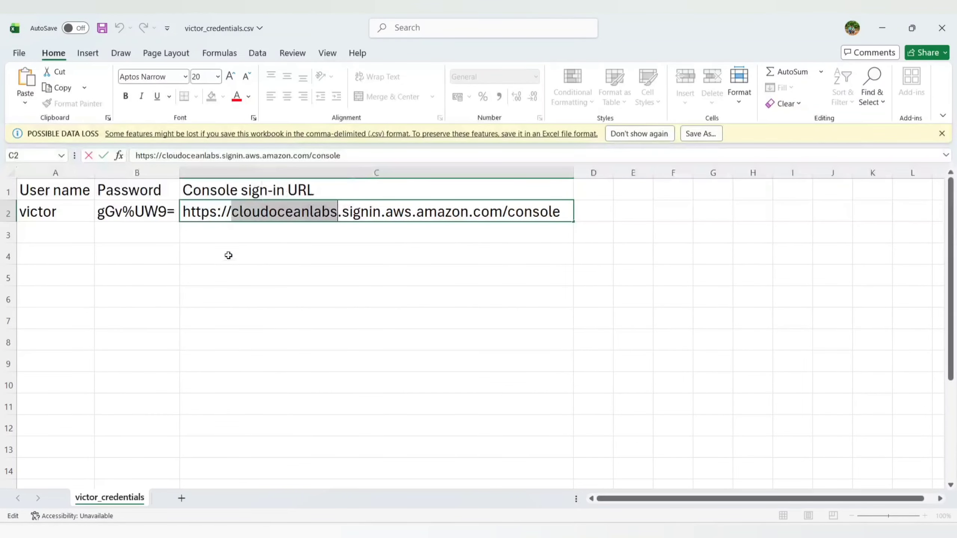
{"action": "left_click", "coordinate": [260, 240]}
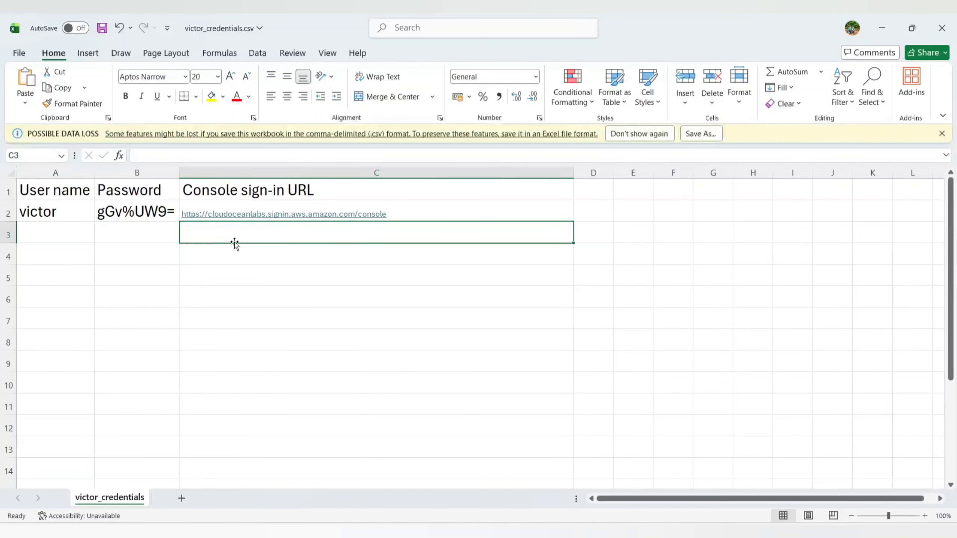
{"action": "key", "text": "ctrl+z"}
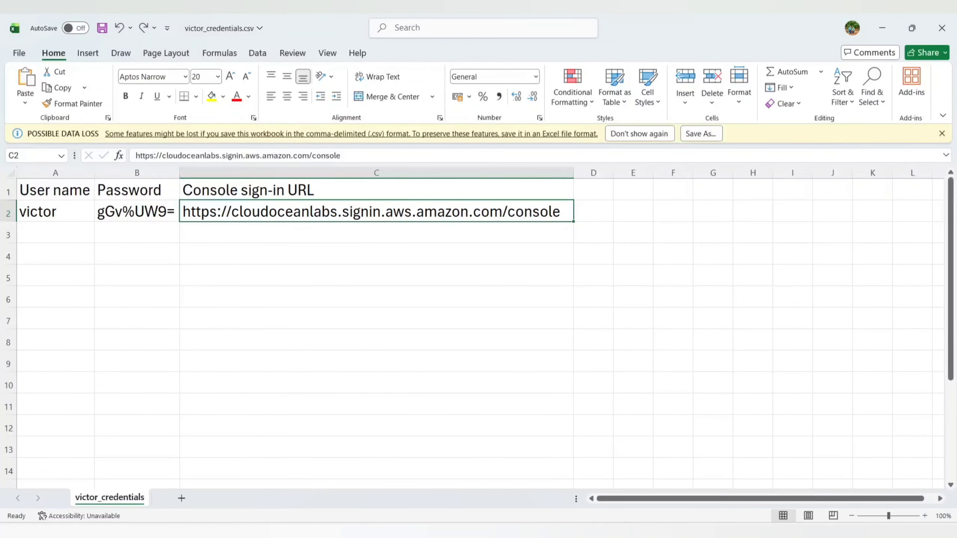
Switch to the root user's console in Chrome, return to the users list, and examine the account ID on the IAM Dashboard
{"action": "left_click", "coordinate": [561, 535]}
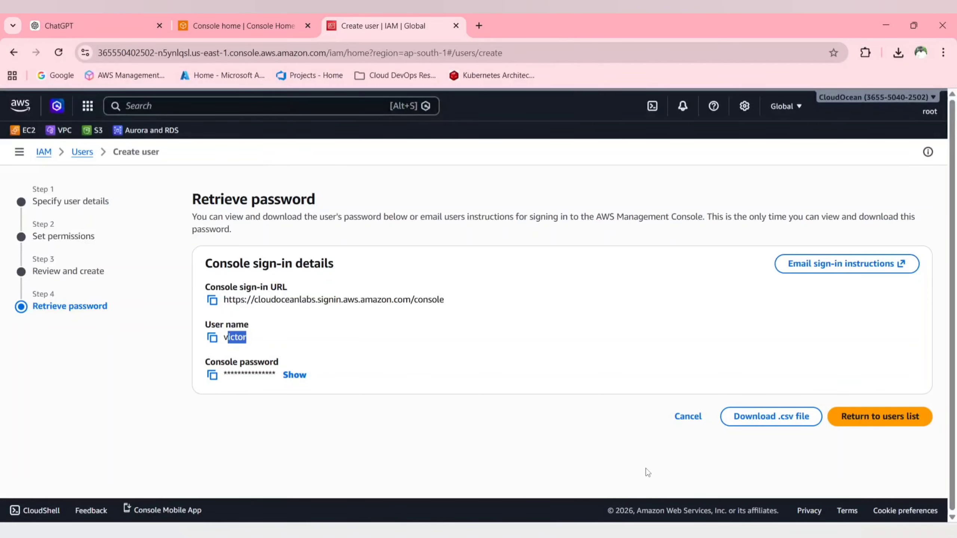
{"action": "mouse_move", "coordinate": [595, 533]}
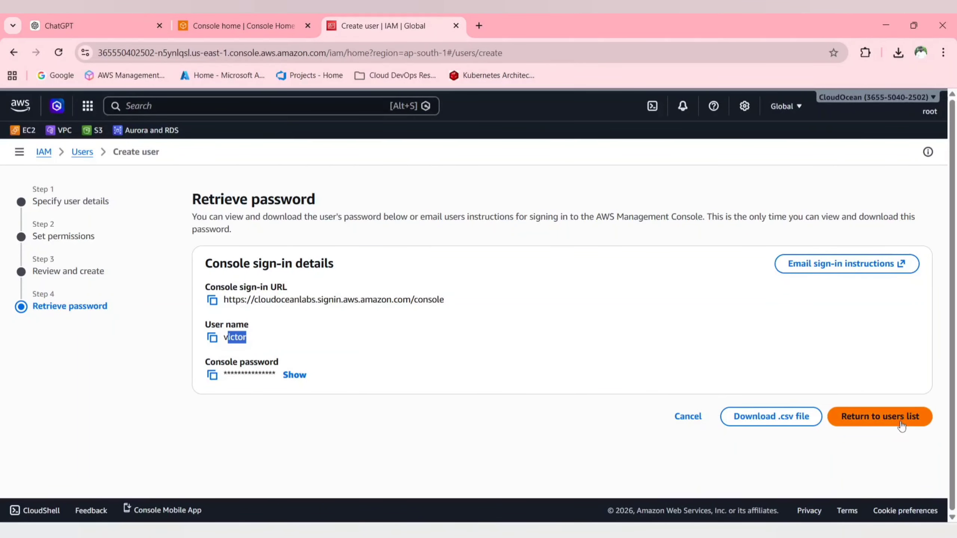
{"action": "left_click", "coordinate": [883, 422]}
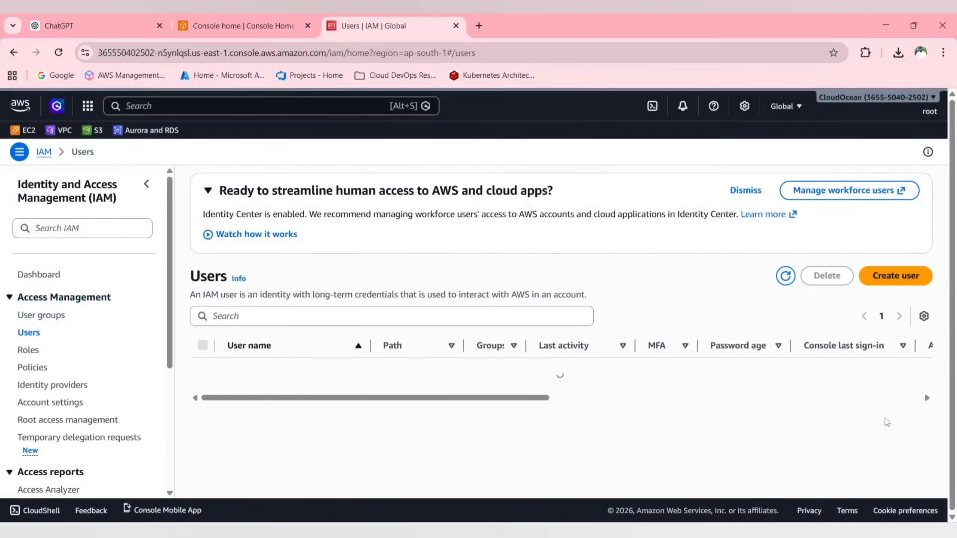
{"action": "left_click", "coordinate": [39, 276]}
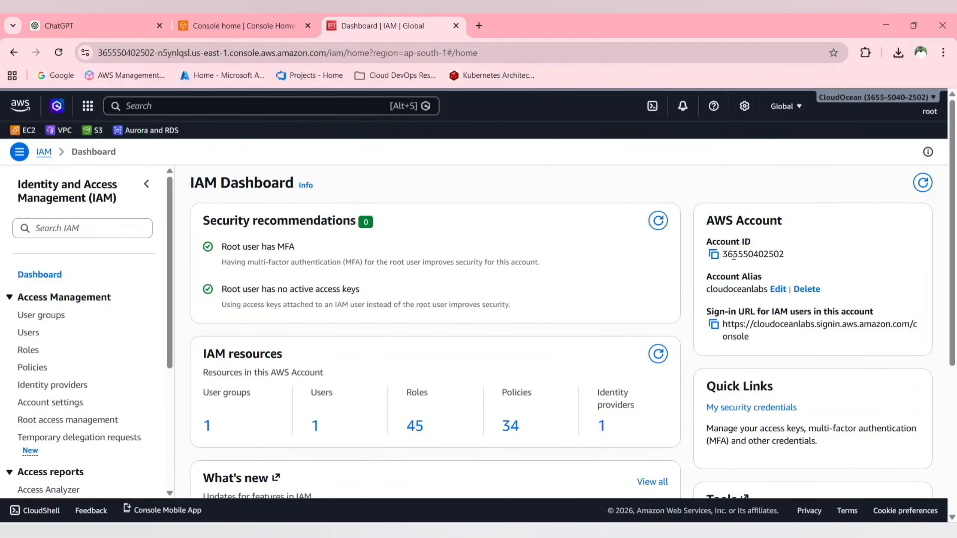
{"action": "mouse_move", "coordinate": [733, 256]}
{"action": "left_mouse_down"}
{"action": "mouse_move", "coordinate": [748, 255]}
{"action": "mouse_move", "coordinate": [725, 254]}
{"action": "left_mouse_up"}
{"action": "left_click", "coordinate": [757, 253]}
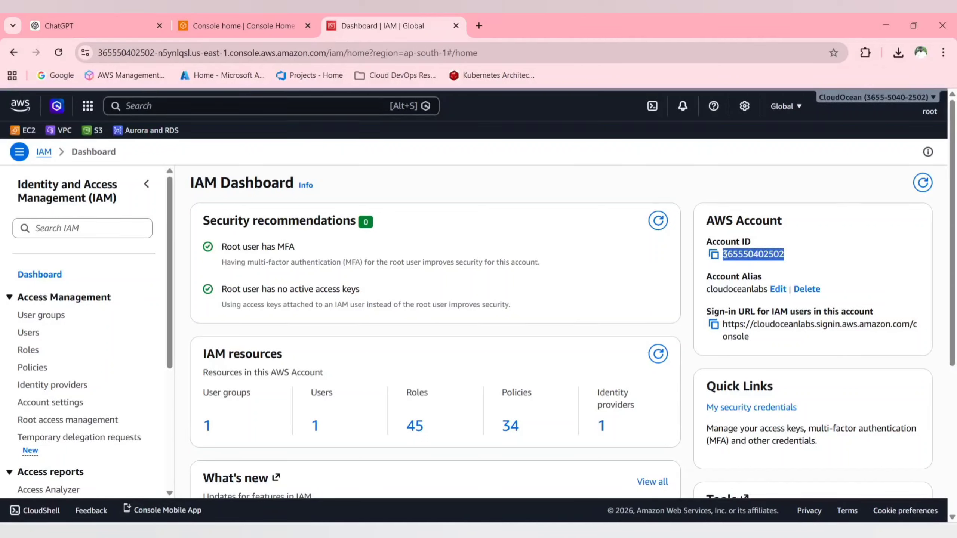
{"action": "left_click", "coordinate": [744, 257]}
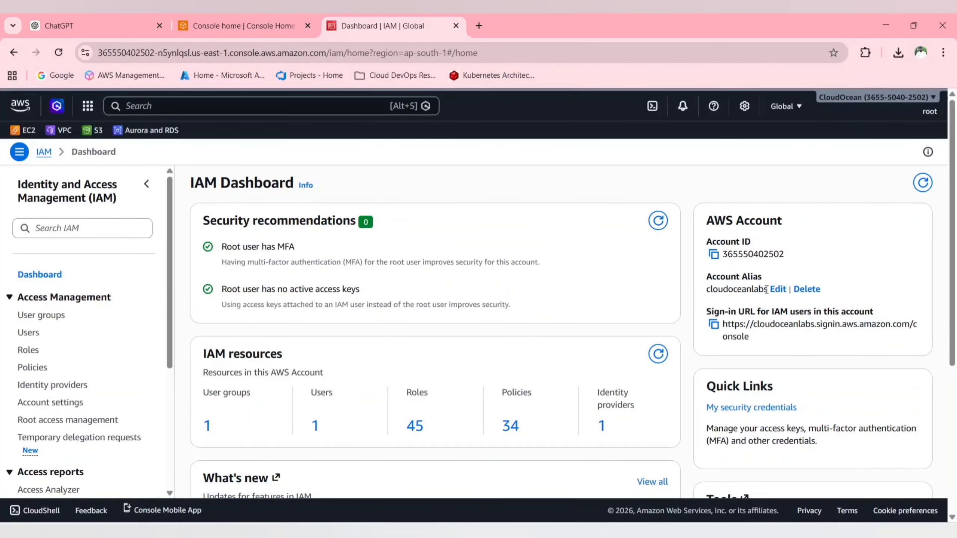
View the account alias editing dialog, close it without changes, and examine the account ID and alias on the IAM Dashboard
{"action": "left_click", "coordinate": [778, 289]}
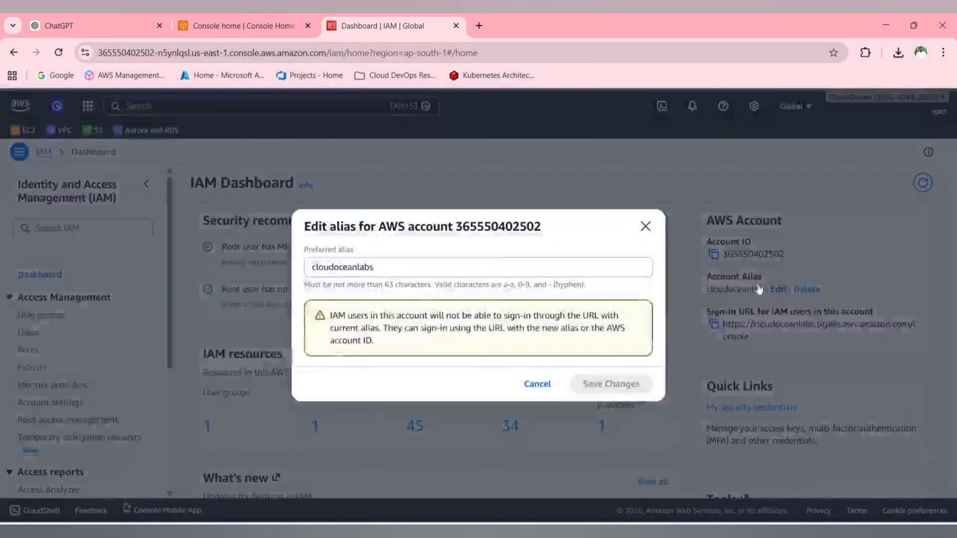
{"action": "left_click", "coordinate": [410, 264]}
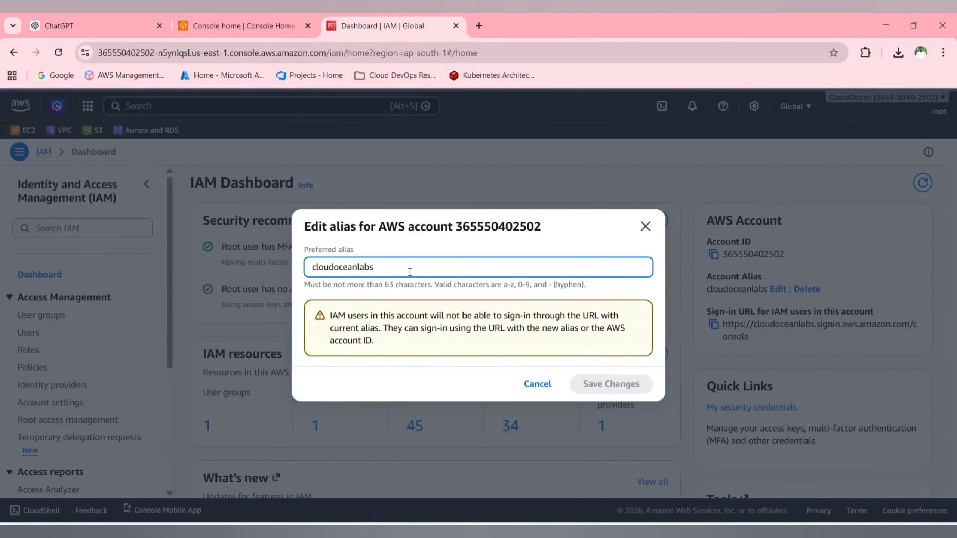
{"action": "left_click", "coordinate": [537, 387]}
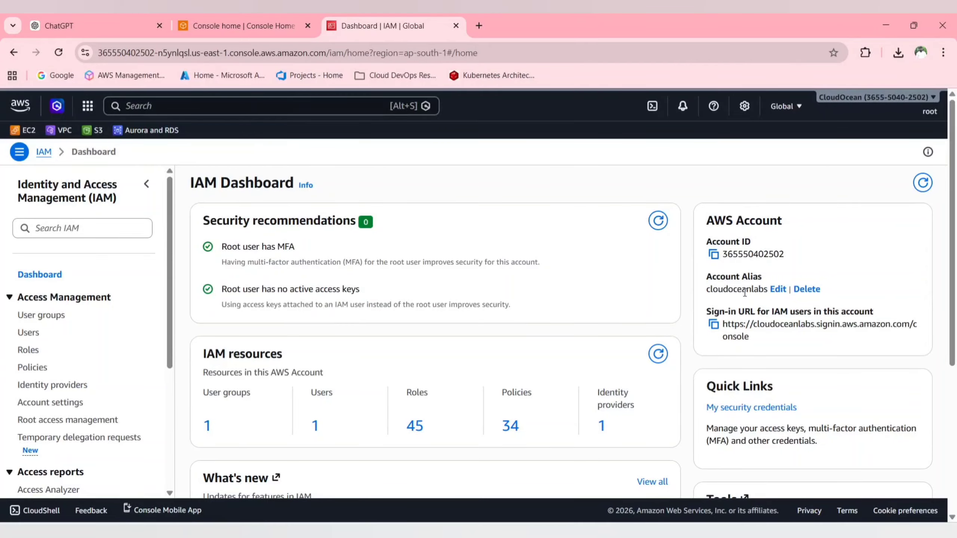
{"action": "left_click_drag", "start_coordinate": [738, 253], "coordinate": [771, 253]}
{"action": "left_click_drag", "start_coordinate": [717, 288], "coordinate": [766, 285]}
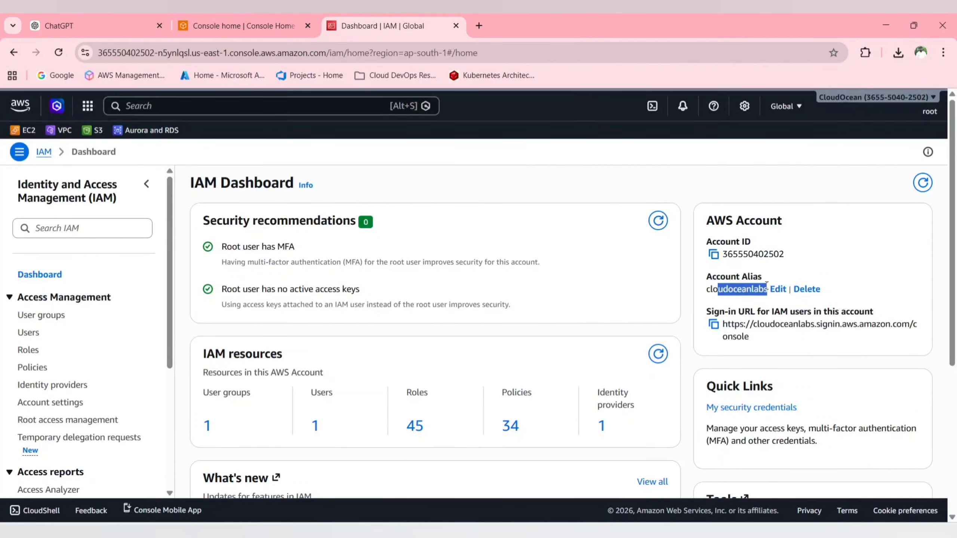
Copy the user name from cell A2 of the Excel credentials sheet into the IAM username field of the sign-in form in Ulaa
{"action": "mouse_move", "coordinate": [622, 531]}
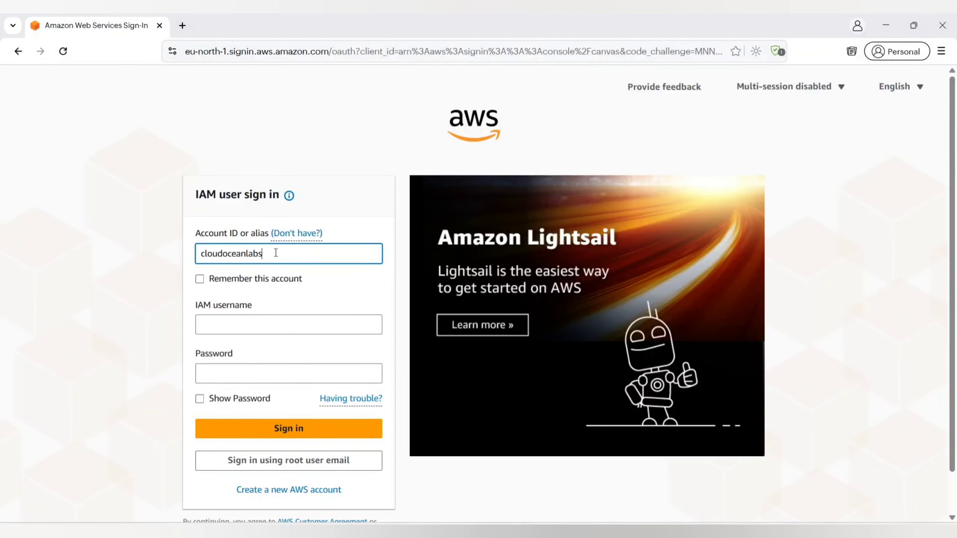
{"action": "left_click_drag", "start_coordinate": [276, 252], "coordinate": [189, 249]}
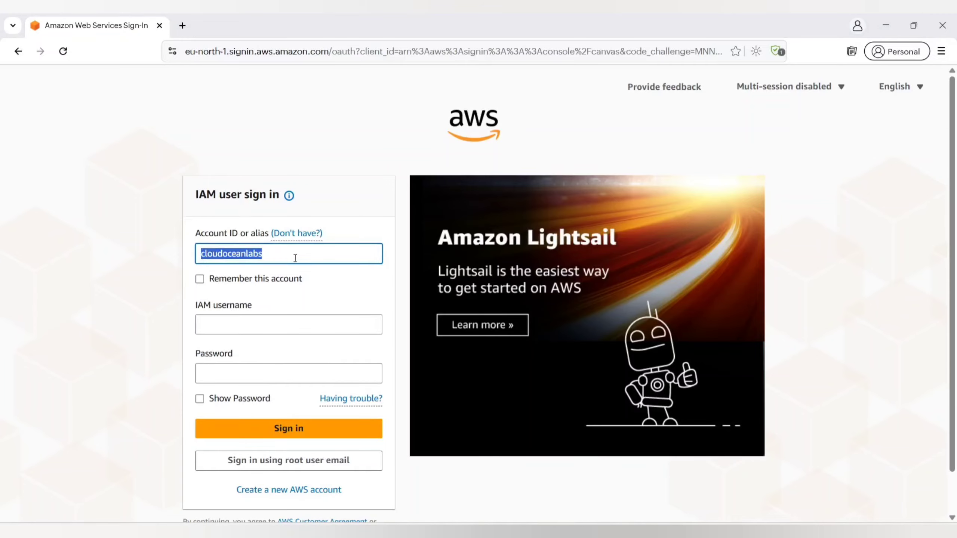
{"action": "left_click", "coordinate": [294, 258]}
{"action": "left_click", "coordinate": [260, 322]}
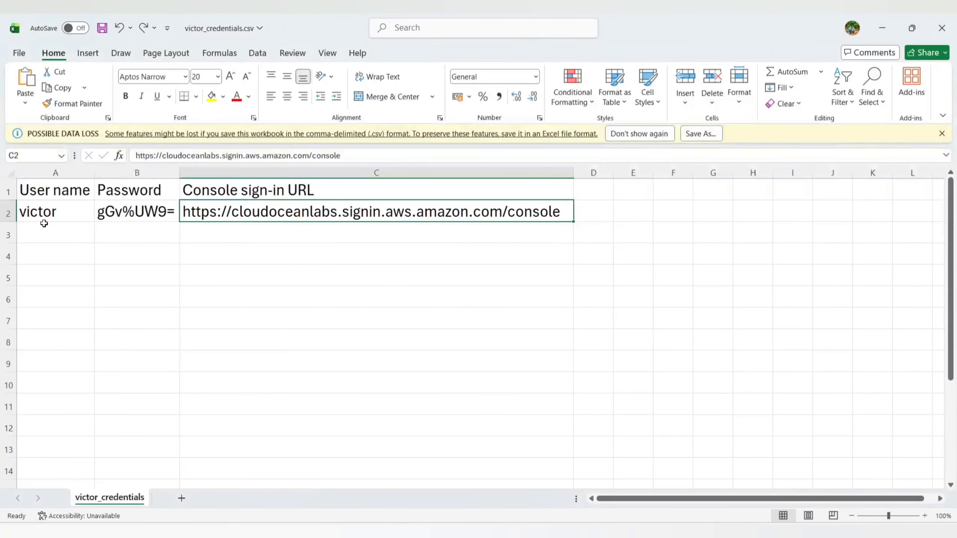
{"action": "left_click", "coordinate": [42, 217]}
{"action": "double_click", "coordinate": [39, 213]}
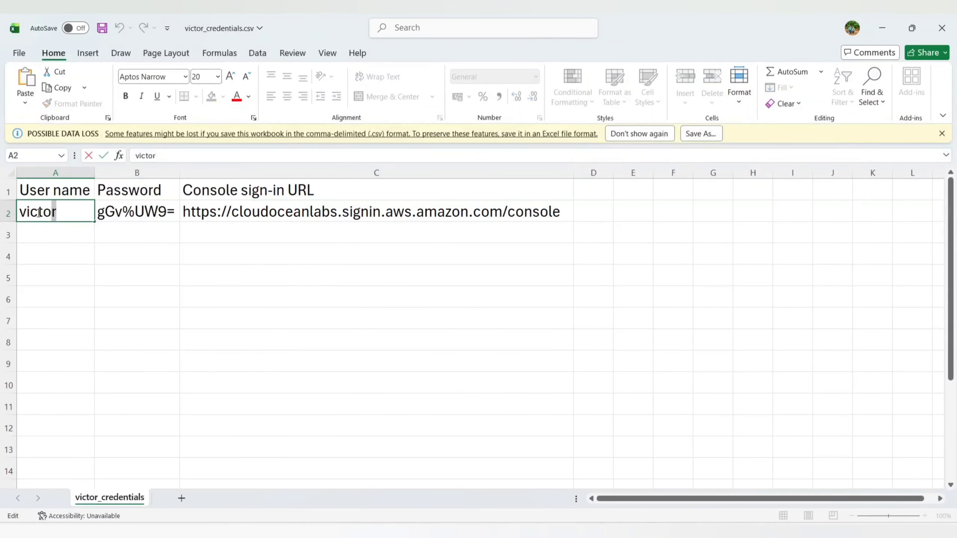
{"action": "double_click", "coordinate": [38, 213]}
{"action": "key", "text": "ctrl+c"}
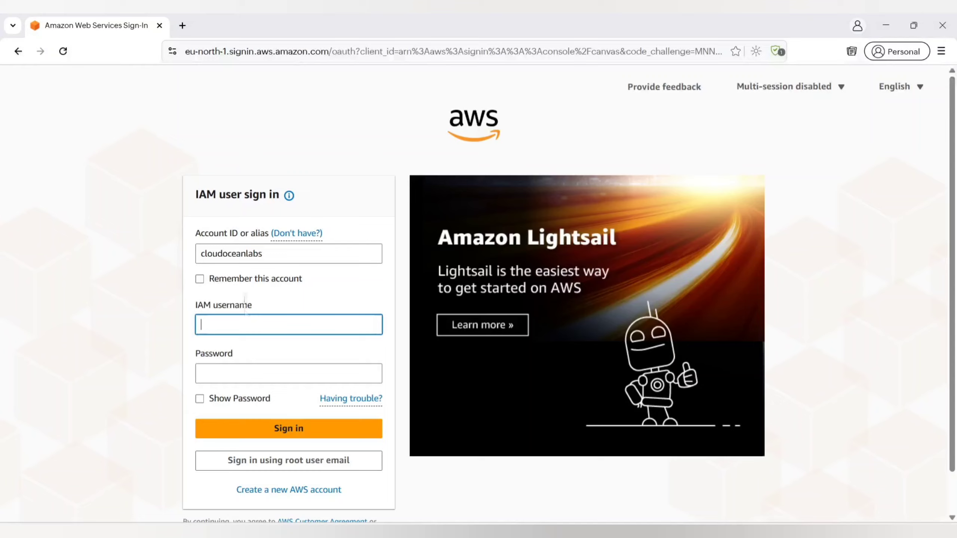
{"action": "key", "text": "ctrl+v"}
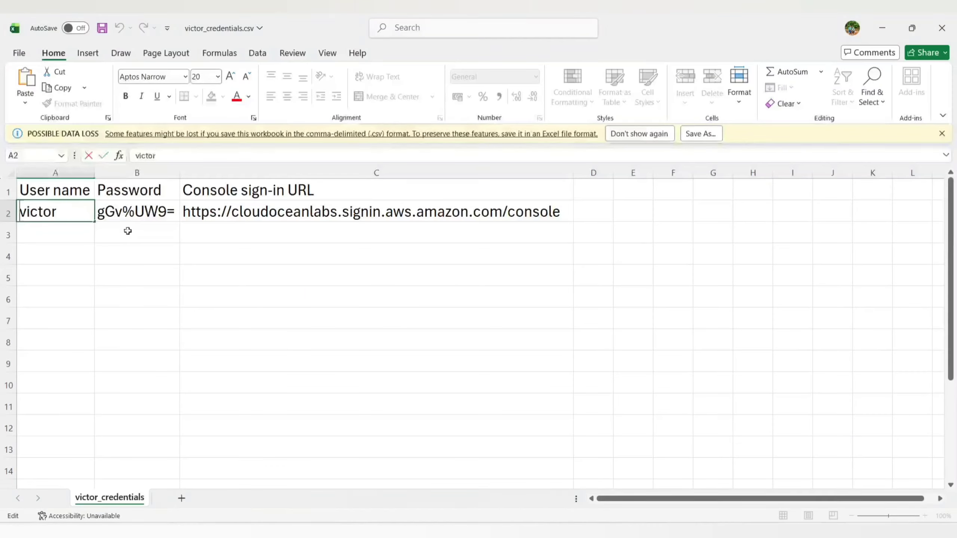
Copy the password from cell B2 of the credentials sheet into the sign-in form's Password field and sign in, declining to save it
{"action": "left_click", "coordinate": [136, 213]}
{"action": "double_click", "coordinate": [135, 212]}
{"action": "double_click", "coordinate": [136, 212]}
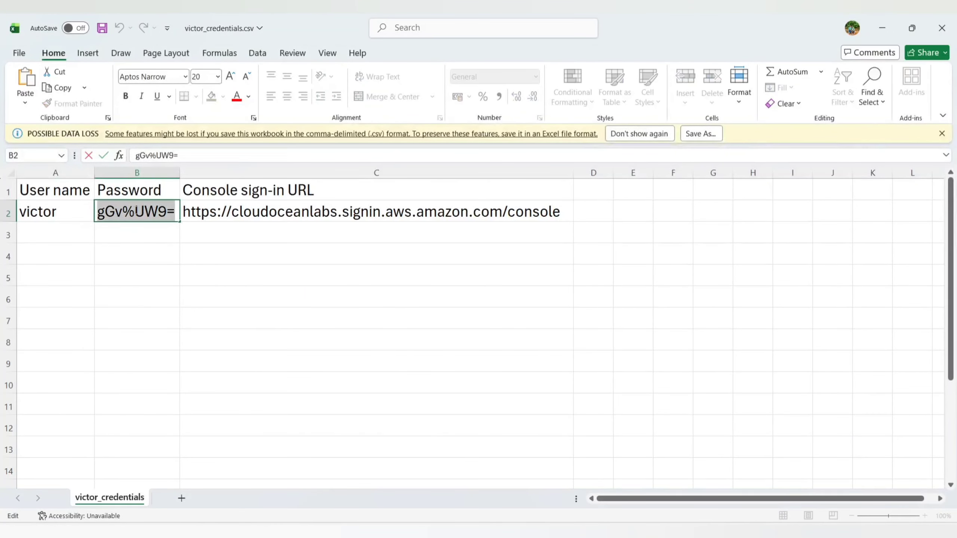
{"action": "key", "text": "ctrl+c"}
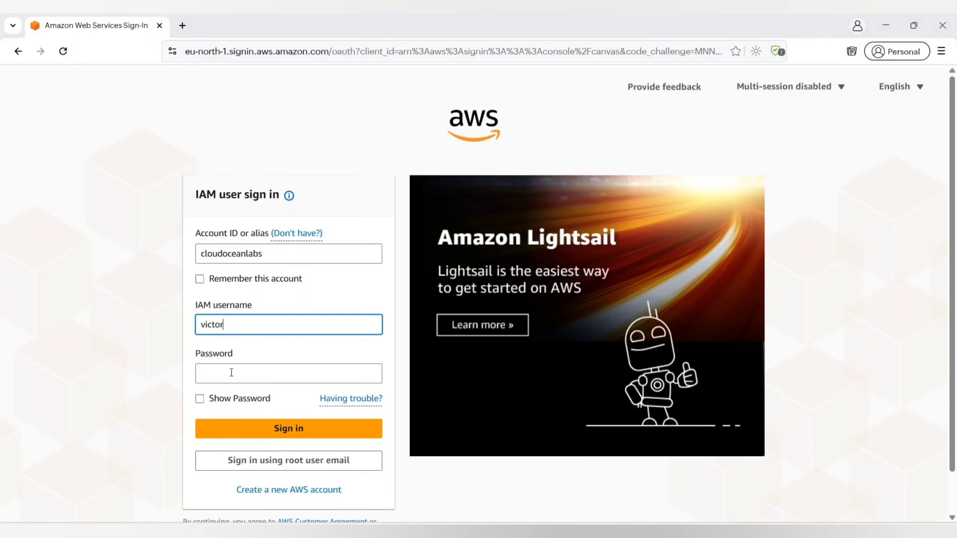
{"action": "left_click", "coordinate": [231, 372]}
{"action": "key", "text": "ctrl+v"}
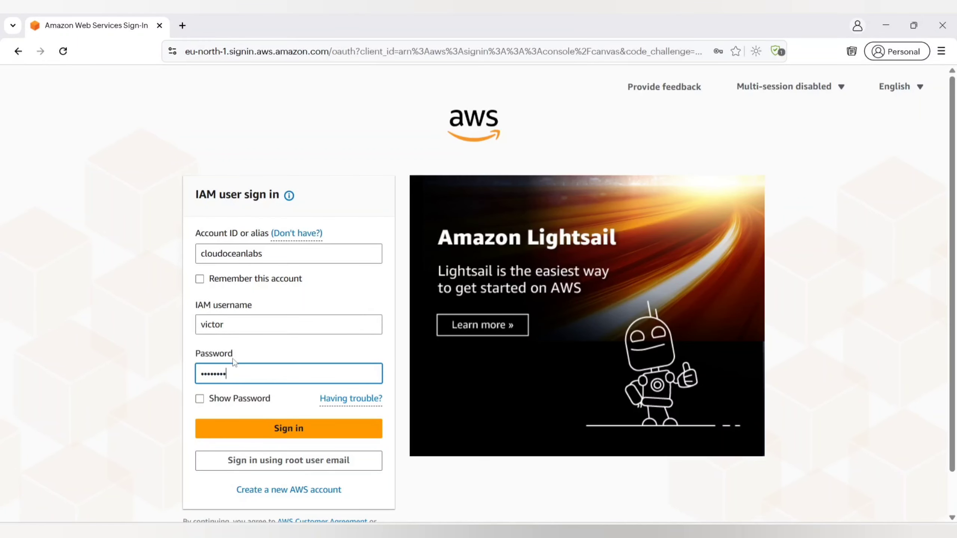
{"action": "left_click", "coordinate": [317, 430]}
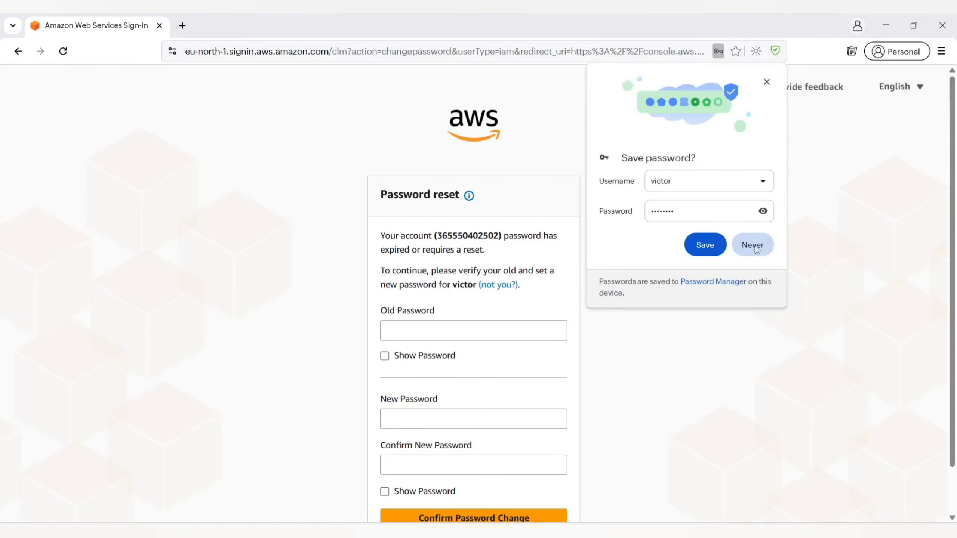
{"action": "left_click", "coordinate": [754, 246]}
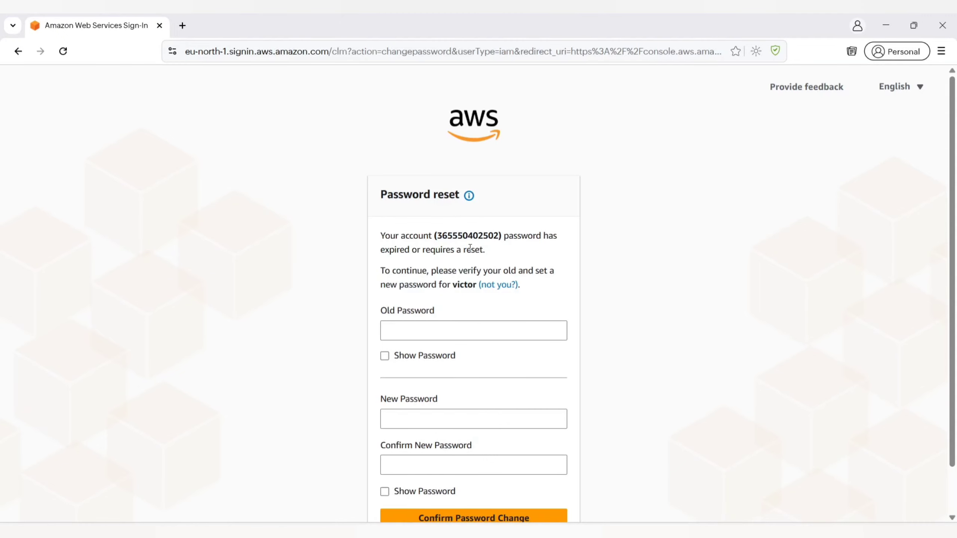
Fill in the Old Password field of the password reset form with the password copied from the credentials sheet
{"action": "scroll", "coordinate": [471, 253], "scroll_direction": "down", "scroll_amount": 2}
{"action": "left_click", "coordinate": [437, 278]}
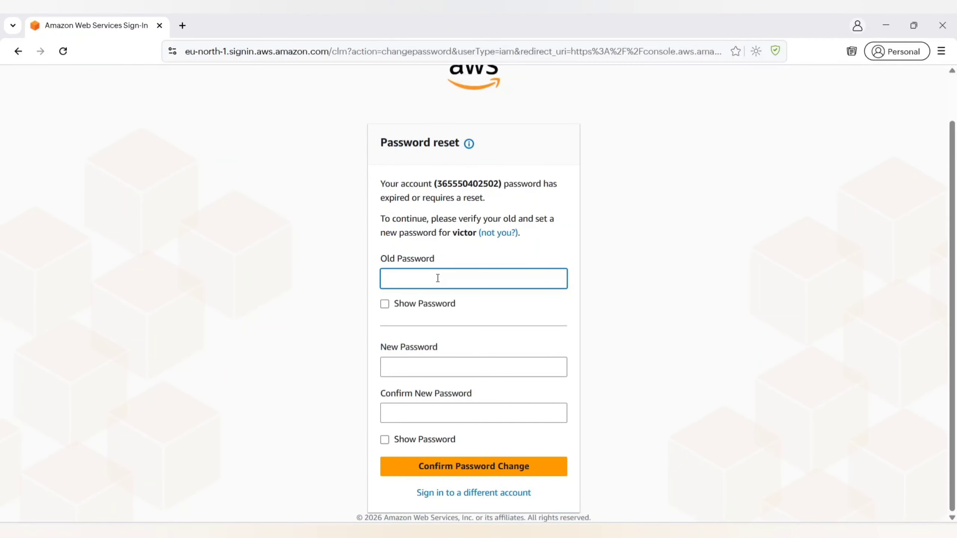
{"action": "key", "text": "alt+Tab"}
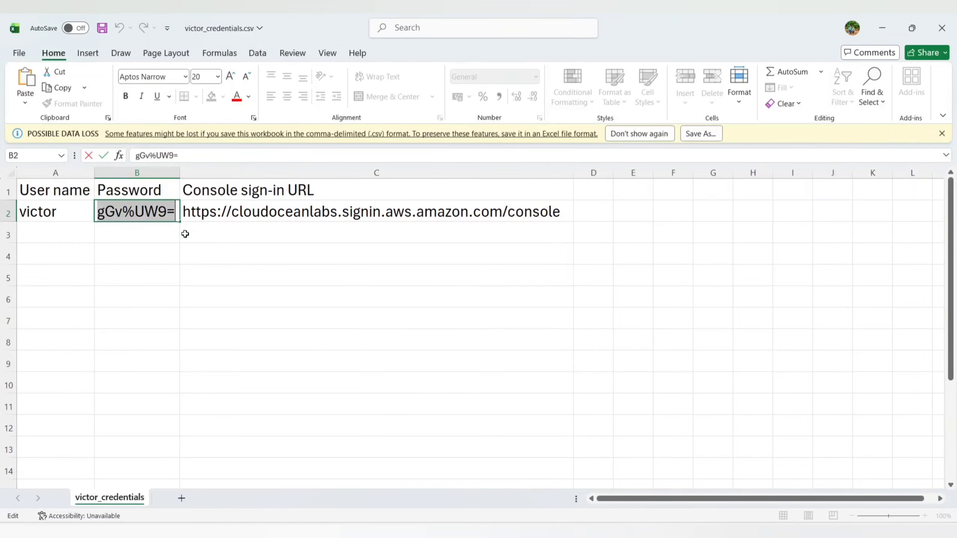
{"action": "key", "text": "alt+Tab"}
{"action": "key", "text": "ctrl+v"}
Enter the new password in the New Password and Confirm New Password fields and submit the password change
{"action": "left_click", "coordinate": [433, 364]}
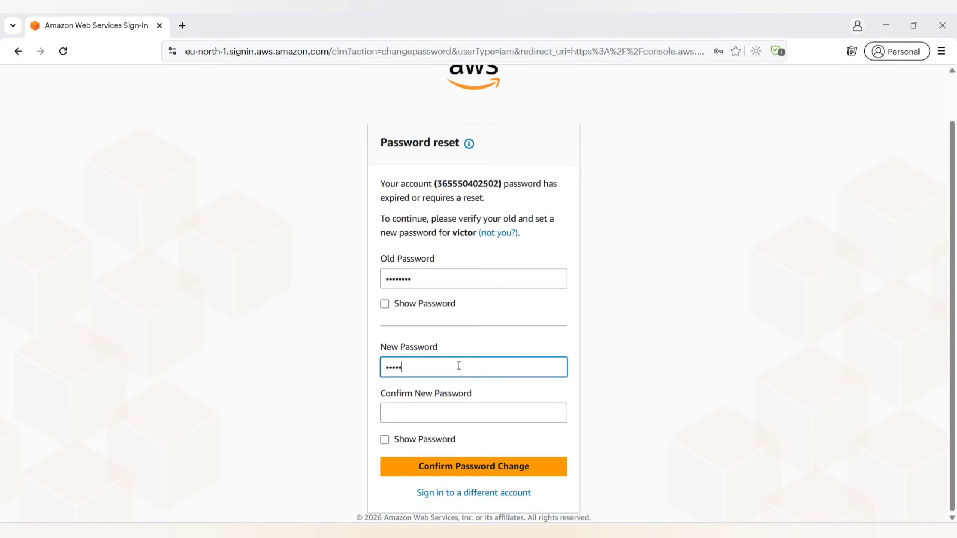
{"action": "key", "text": "Tab"}
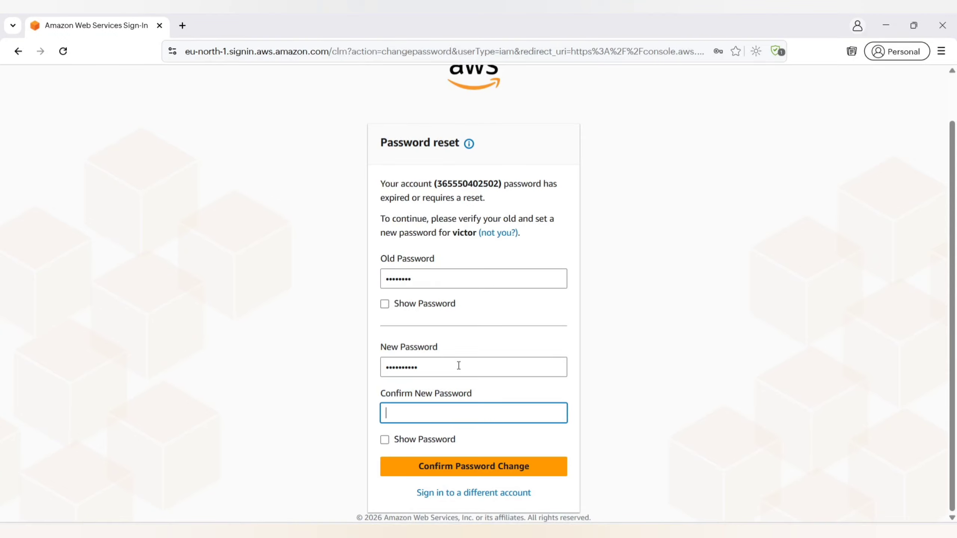
{"action": "type", "text": "•••••••••••"}
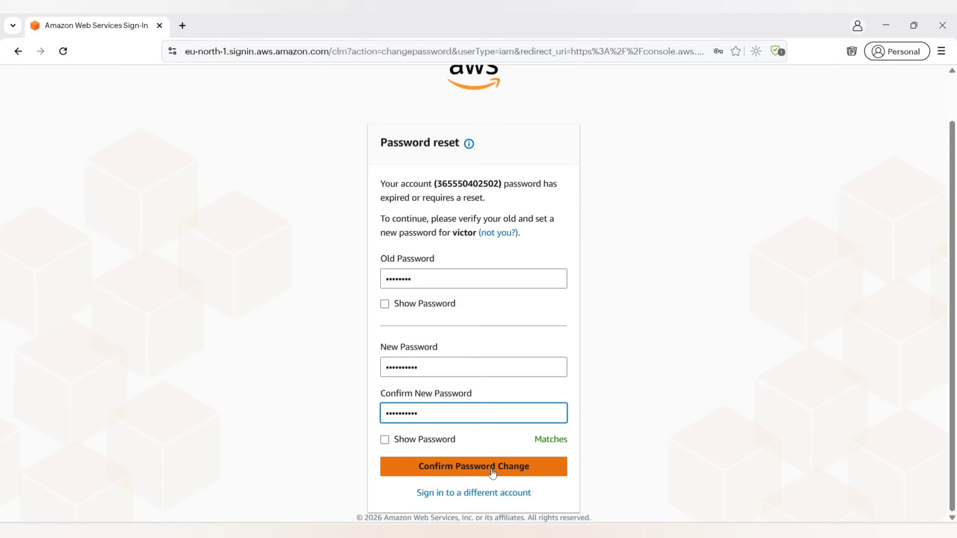
{"action": "left_click", "coordinate": [492, 470]}
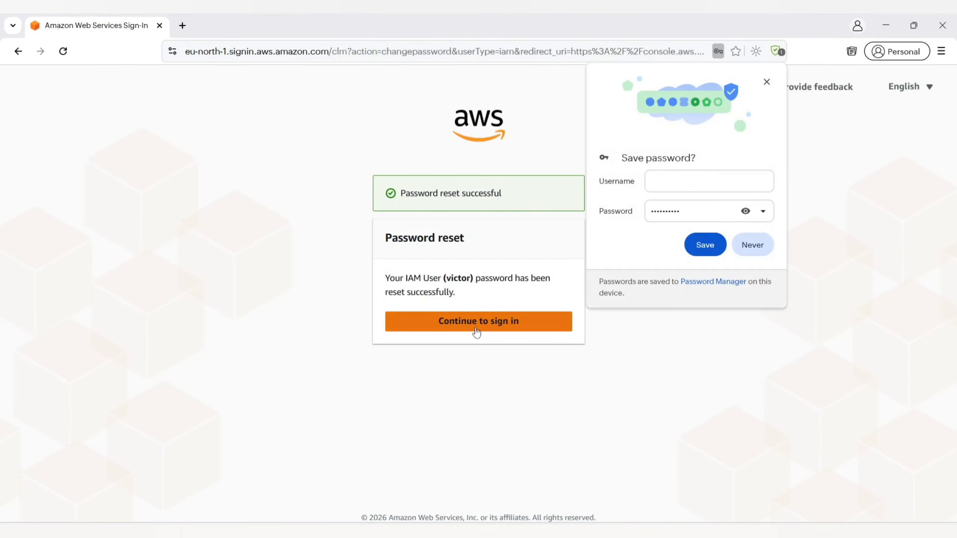
Continue to the AWS console without saving the new password, and advance the console tour past the Service menu tip
{"action": "left_click", "coordinate": [754, 250]}
{"action": "left_click", "coordinate": [496, 317]}
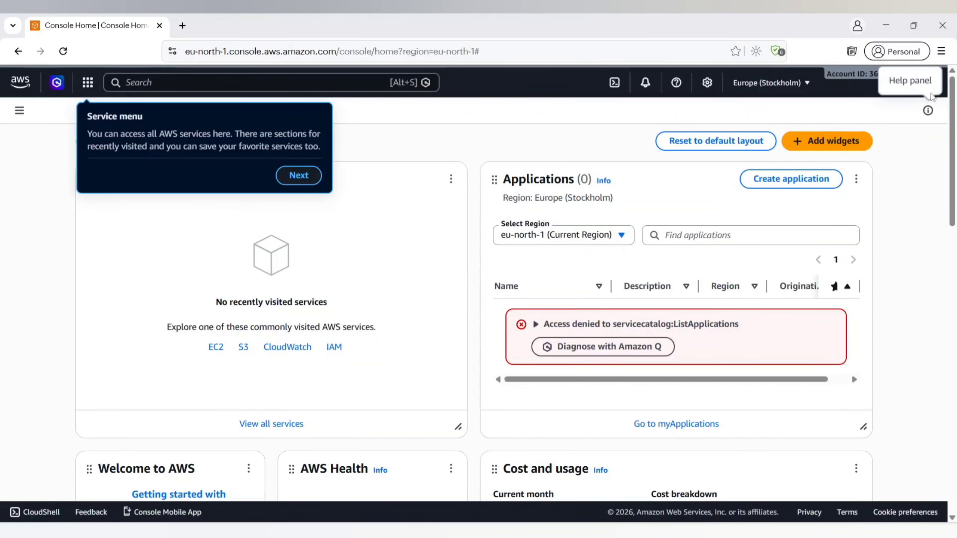
{"action": "left_click", "coordinate": [299, 175]}
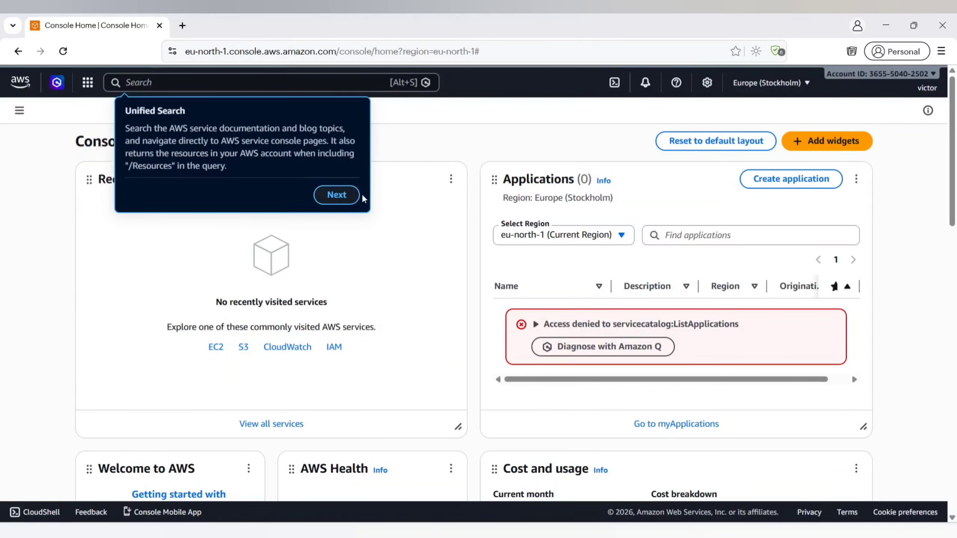
Finish the console tour by advancing past the Unified Search tip and closing the Account color tip
{"action": "left_click", "coordinate": [337, 194]}
{"action": "left_click", "coordinate": [917, 179]}
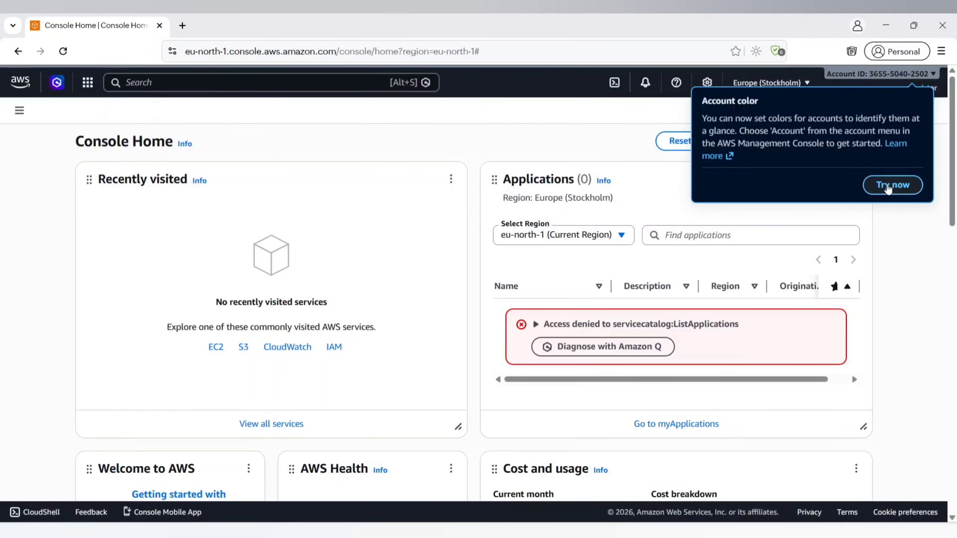
{"action": "left_click", "coordinate": [890, 186]}
{"action": "left_click", "coordinate": [307, 25]}
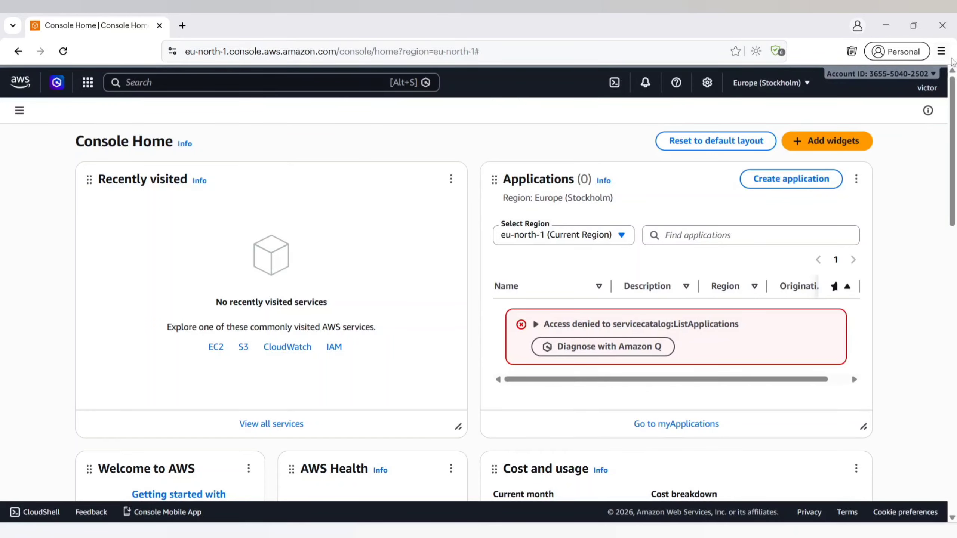
{"action": "key", "text": "F10"}
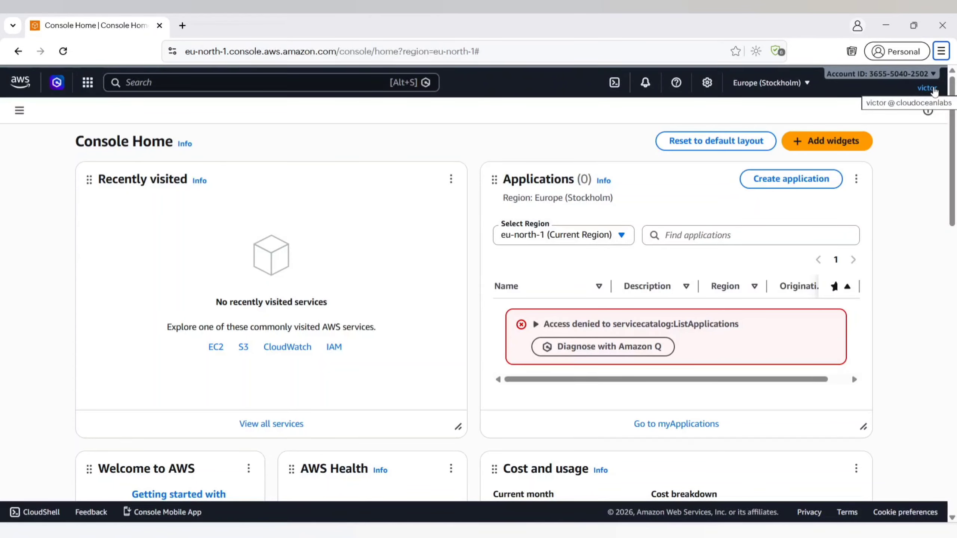
Switch to the root account's browser and open the new IAM user's details to view its attached permissions policies
{"action": "key", "text": "alt+Tab"}
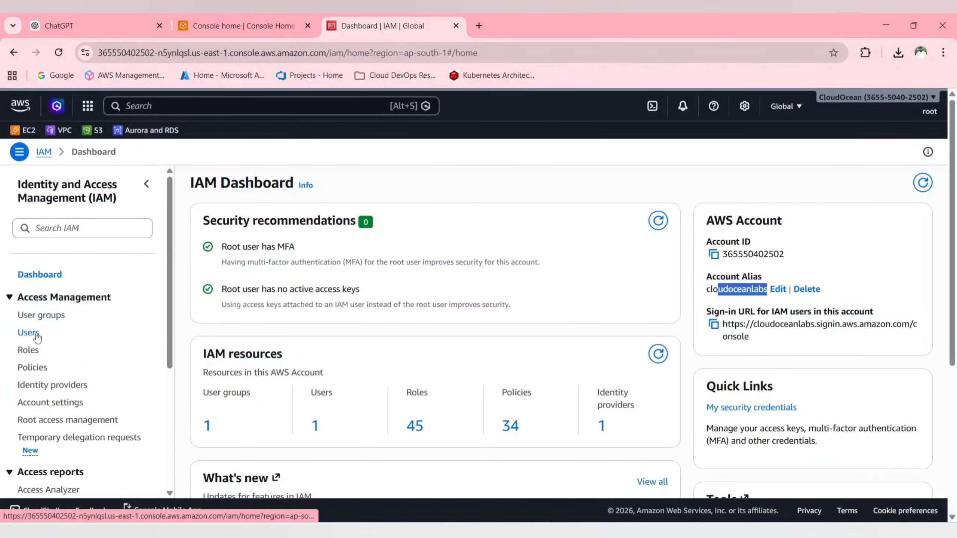
{"action": "left_click", "coordinate": [37, 335]}
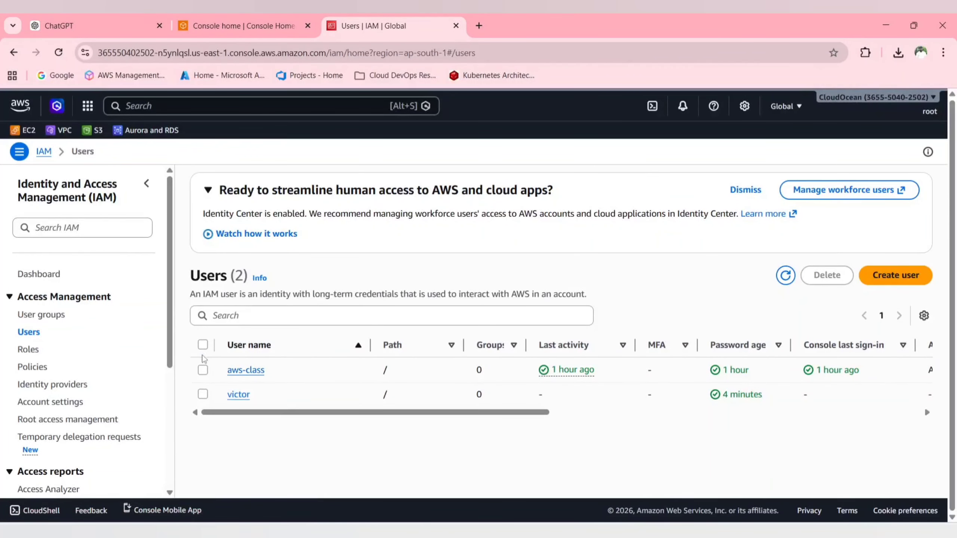
{"action": "left_click", "coordinate": [239, 398]}
{"action": "scroll", "coordinate": [355, 347], "scroll_direction": "down", "scroll_amount": 1}
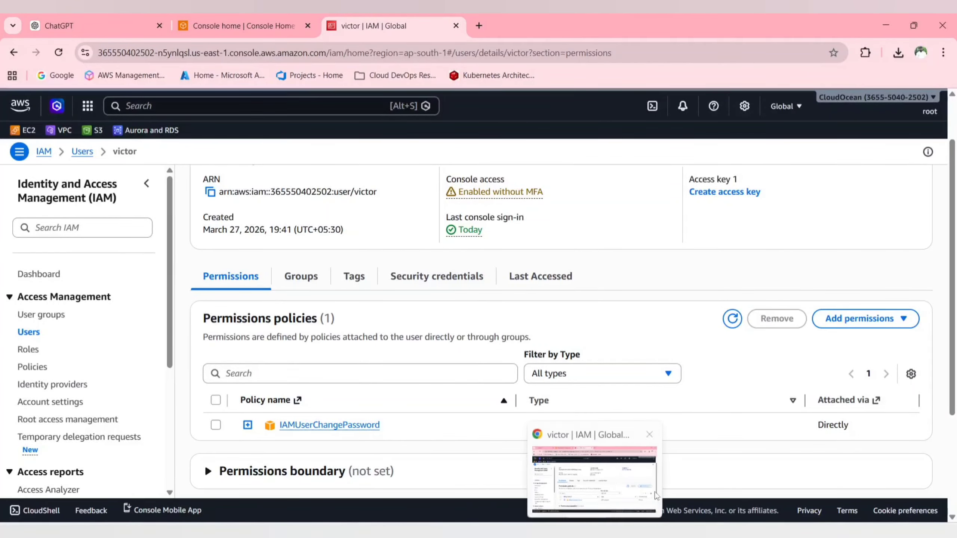
Return to the IAM user's browser, search the console for "iam" and open the IAM service
{"action": "key", "text": "alt+Tab"}
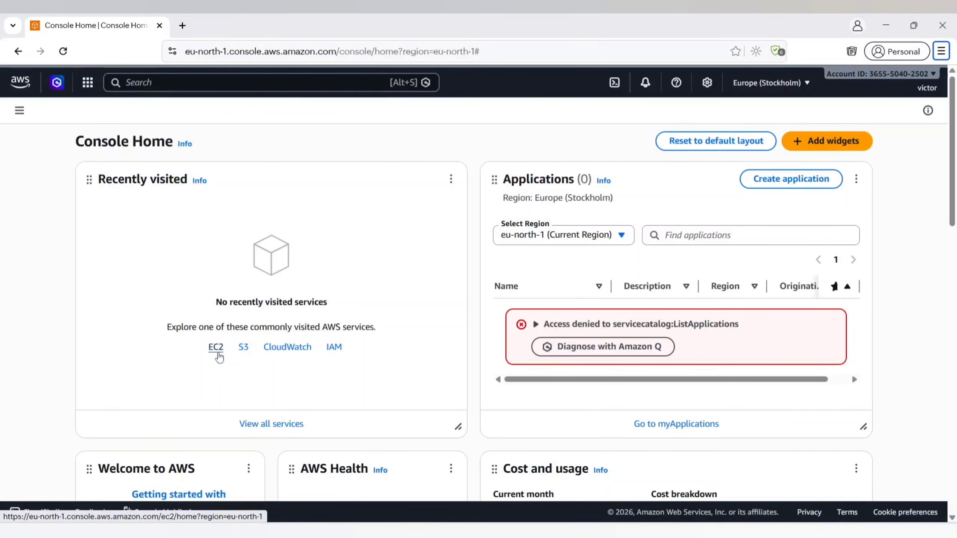
{"action": "left_click", "coordinate": [219, 82]}
{"action": "type", "text": "iam"}
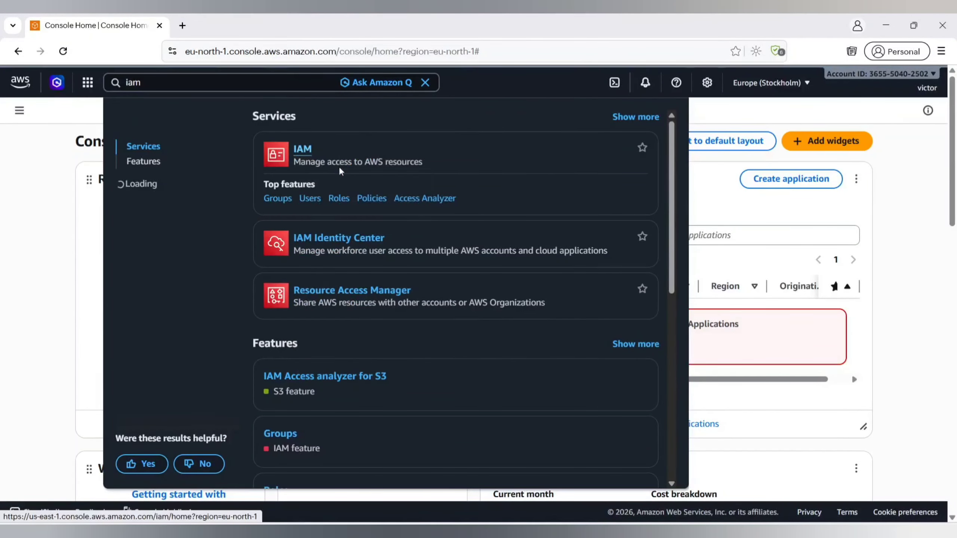
{"action": "left_click", "coordinate": [340, 170]}
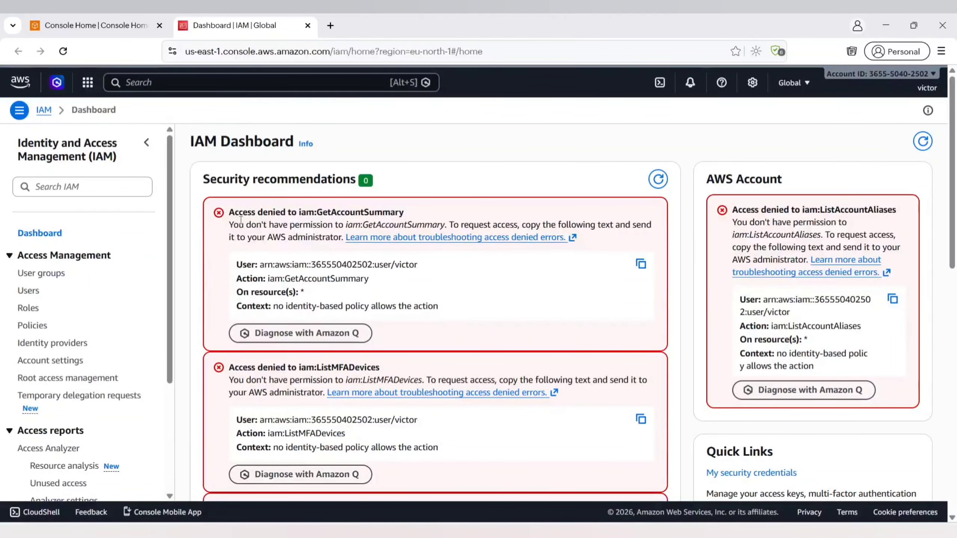
Examine the access messages across the IAM Dashboard, including the security recommendations and IAM resources sections
{"action": "left_click_drag", "start_coordinate": [228, 212], "coordinate": [412, 217]}
{"action": "scroll", "coordinate": [363, 362], "scroll_direction": "down", "scroll_amount": 3}
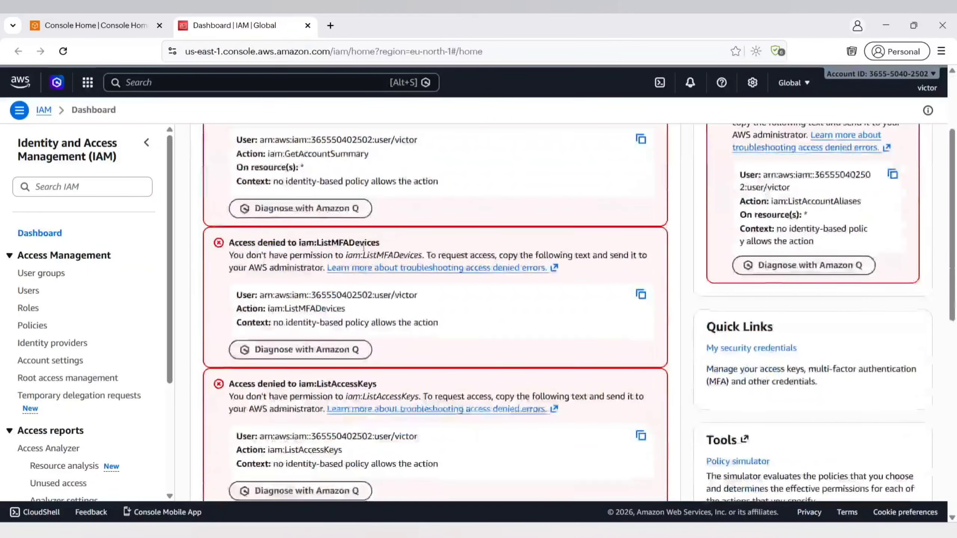
{"action": "scroll", "coordinate": [363, 362], "scroll_direction": "down", "scroll_amount": 2}
{"action": "left_click_drag", "start_coordinate": [320, 322], "coordinate": [400, 321]}
{"action": "scroll", "coordinate": [399, 322], "scroll_direction": "down", "scroll_amount": 8}
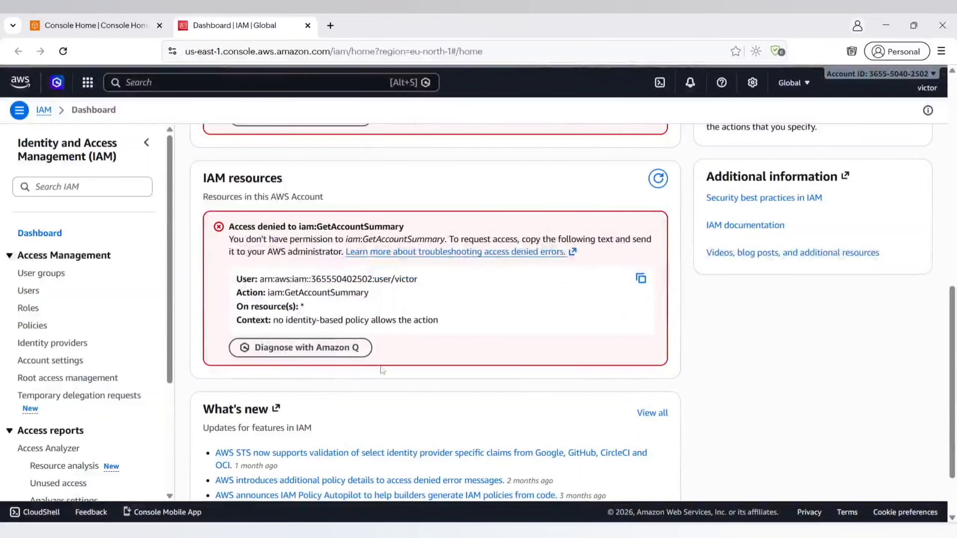
{"action": "scroll", "coordinate": [380, 367], "scroll_direction": "up", "scroll_amount": 13}
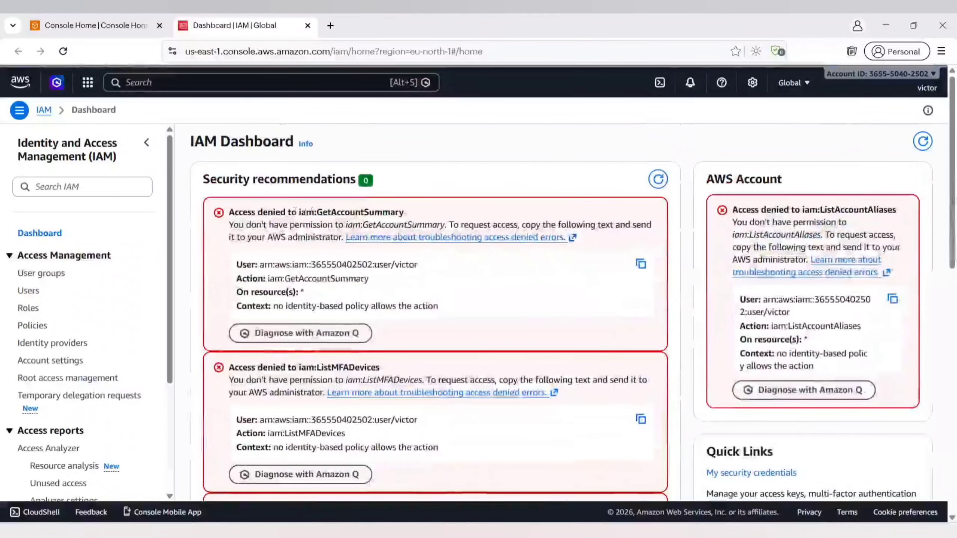
{"action": "left_click_drag", "start_coordinate": [257, 212], "coordinate": [405, 214]}
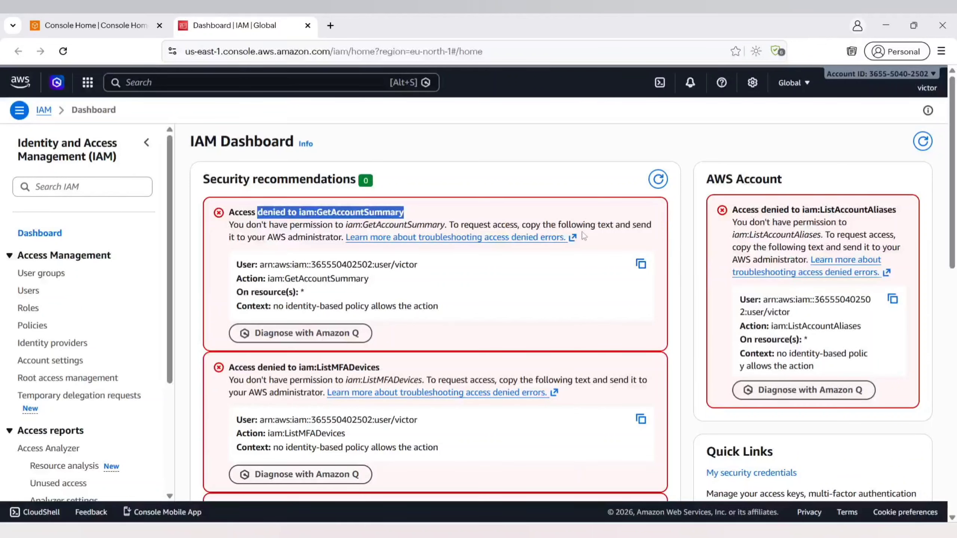
{"action": "left_click", "coordinate": [344, 219]}
{"action": "double_click", "coordinate": [344, 214]}
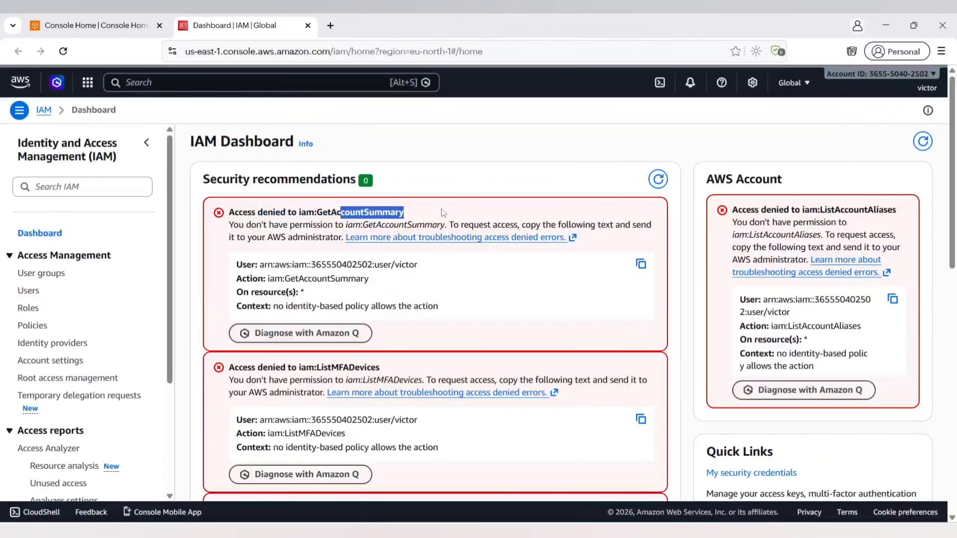
Open the EC2 dashboard from Console Home in a new tab, check its resources, and return to Console Home
{"action": "key", "text": "ctrl+shift+Tab"}
{"action": "scroll", "coordinate": [284, 273], "scroll_direction": "down", "scroll_amount": 1}
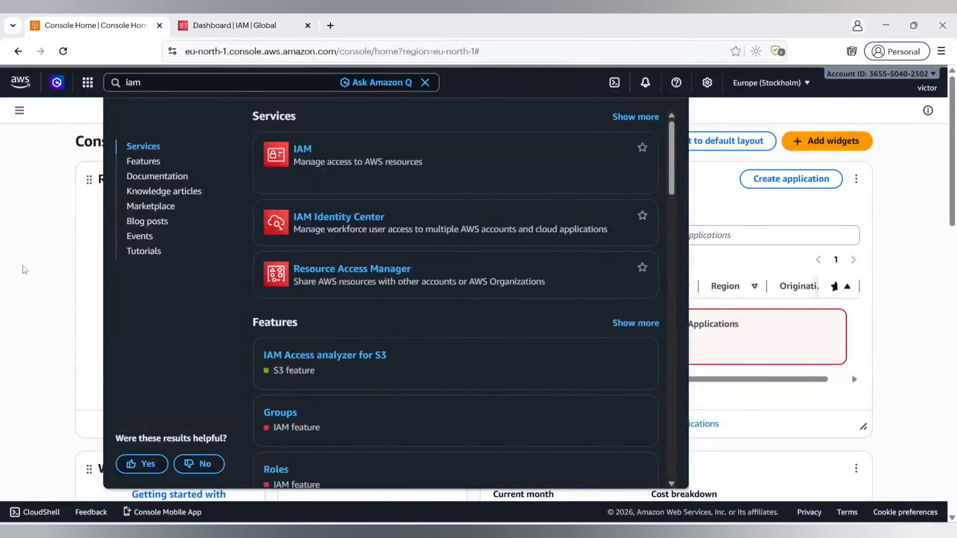
{"action": "key", "text": "Escape"}
{"action": "right_click", "coordinate": [213, 348]}
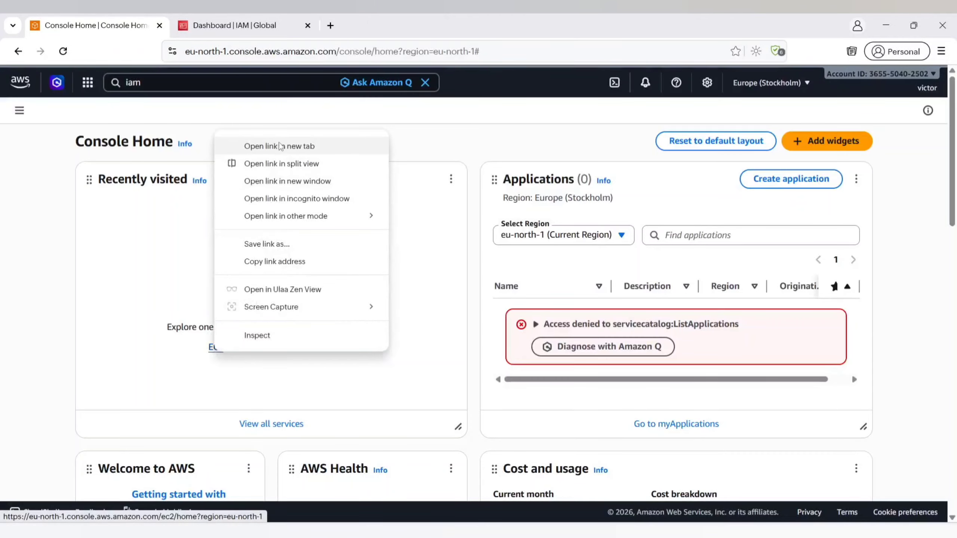
{"action": "left_click", "coordinate": [259, 145]}
{"action": "left_click", "coordinate": [430, 17]}
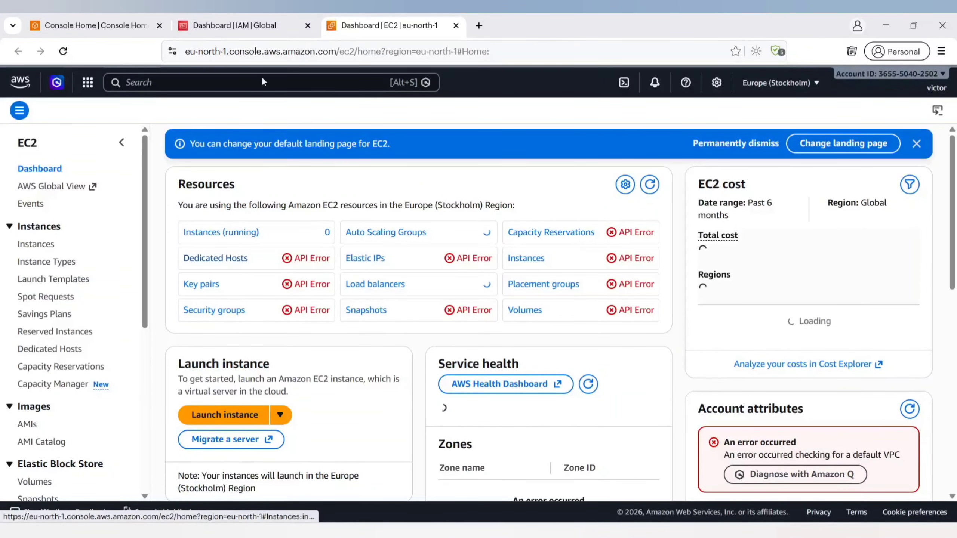
{"action": "left_click", "coordinate": [87, 15]}
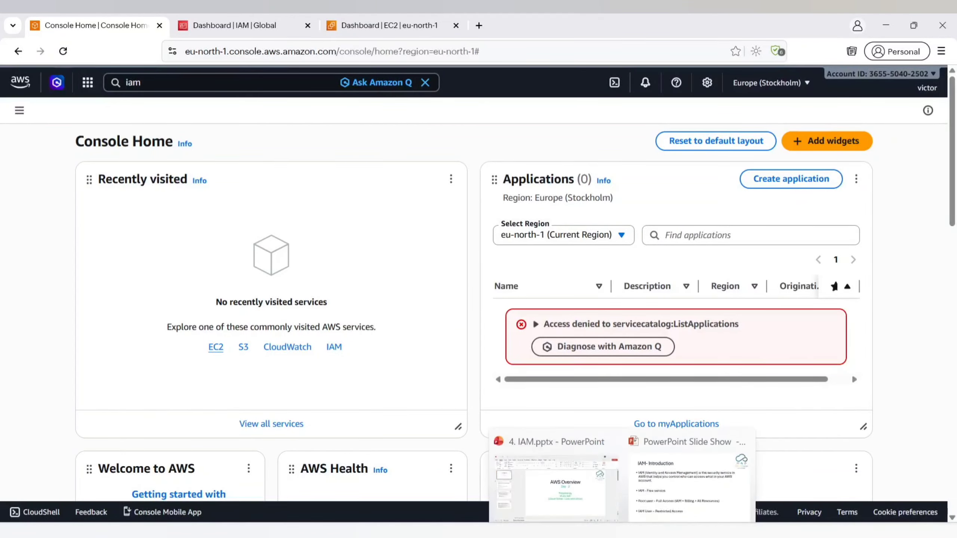
Switch to partition details.txt in VS Code and add a separator line of equals signs at line 96, followed by blank lines
{"action": "key", "text": "alt+Tab"}
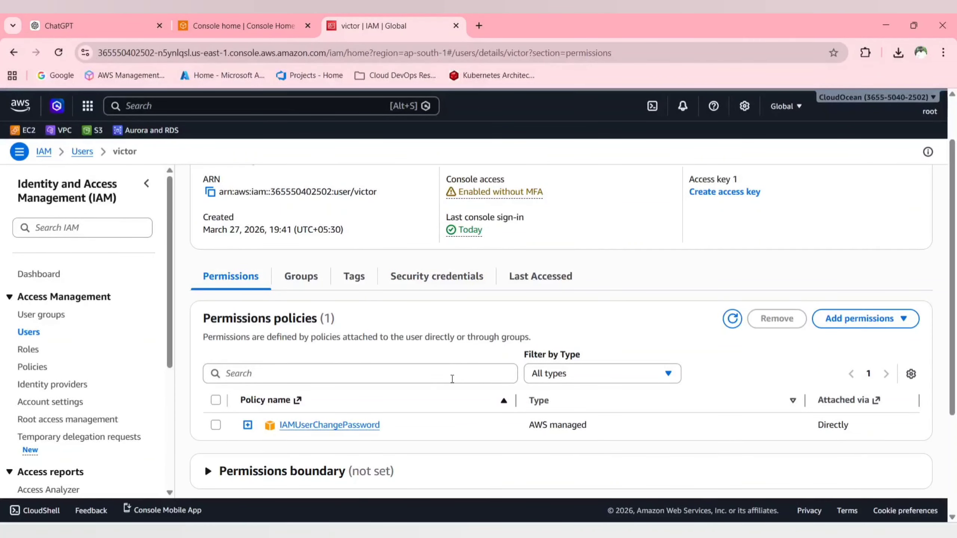
{"action": "scroll", "coordinate": [455, 367], "scroll_direction": "down", "scroll_amount": 2}
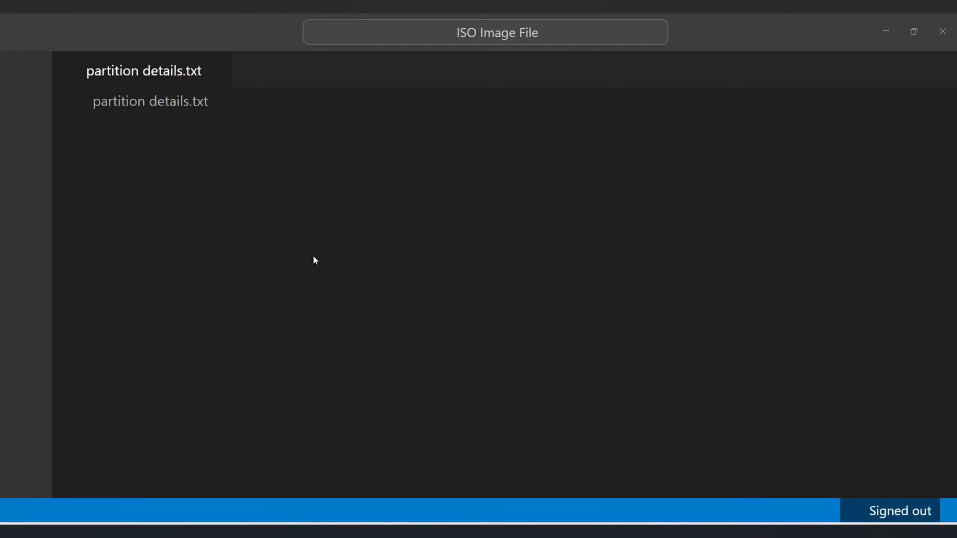
{"action": "left_click", "coordinate": [407, 295]}
{"action": "scroll", "coordinate": [441, 245], "scroll_direction": "down", "scroll_amount": 3}
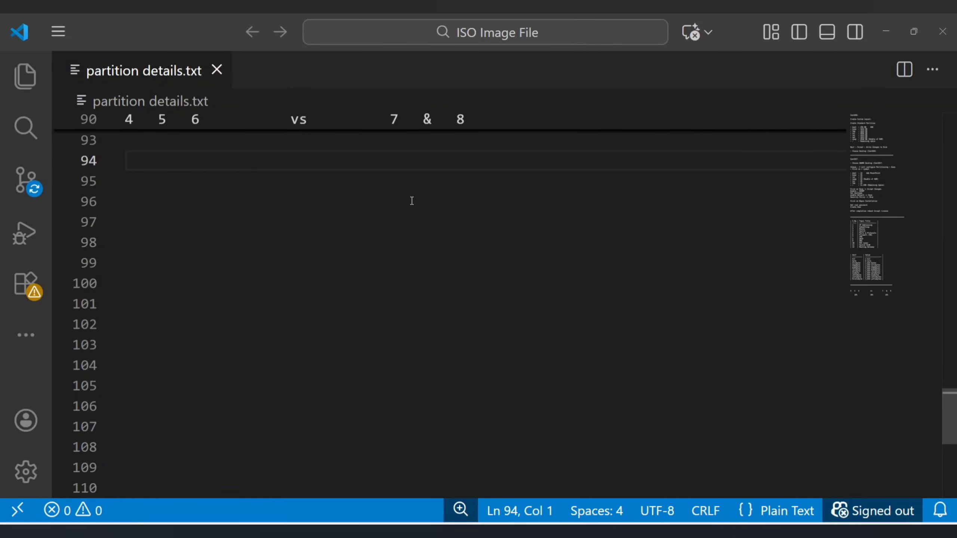
{"action": "scroll", "coordinate": [412, 200], "scroll_direction": "up", "scroll_amount": 1}
{"action": "key", "text": "Return"}
{"action": "key", "text": "Return"}
{"action": "type", "text": "========================"}
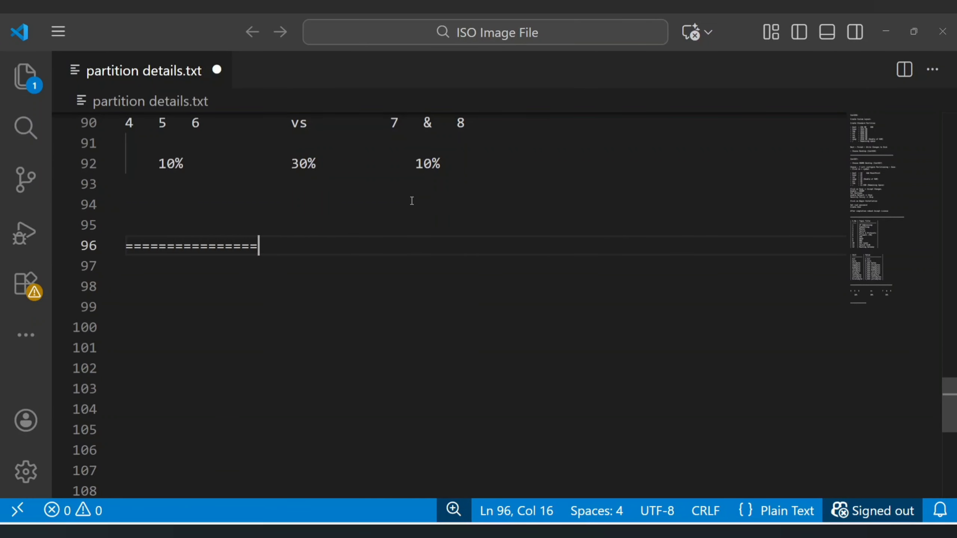
{"action": "key", "text": "Return"}
{"action": "key", "text": "Return"}
{"action": "key", "text": "Return"}
{"action": "scroll", "coordinate": [419, 205], "scroll_direction": "down", "scroll_amount": 1}
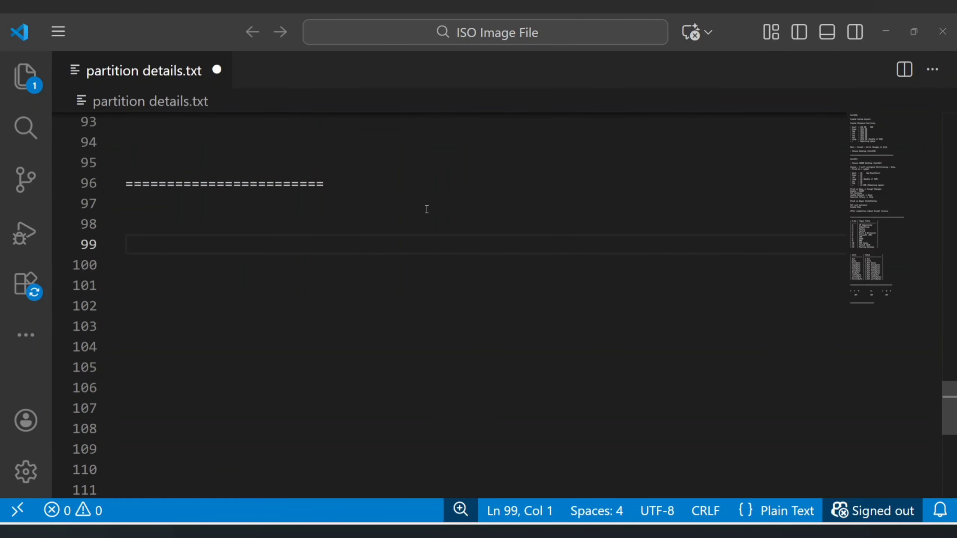
Add the heading "IAM Permission:" below the separator line, followed by a blank line
{"action": "scroll", "coordinate": [340, 216], "scroll_direction": "down", "scroll_amount": 1}
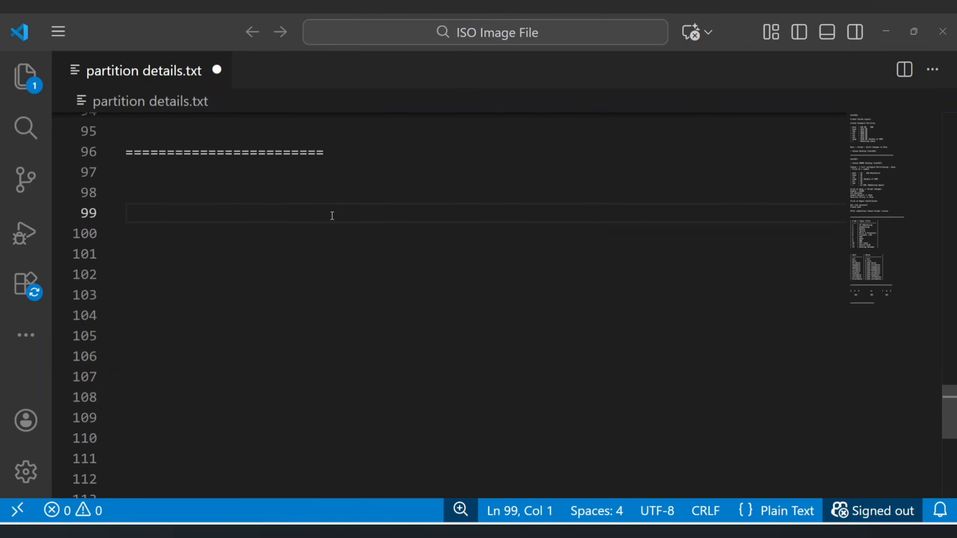
{"action": "scroll", "coordinate": [332, 215], "scroll_direction": "up", "scroll_amount": 1}
{"action": "type", "text": "IAM Permi"}
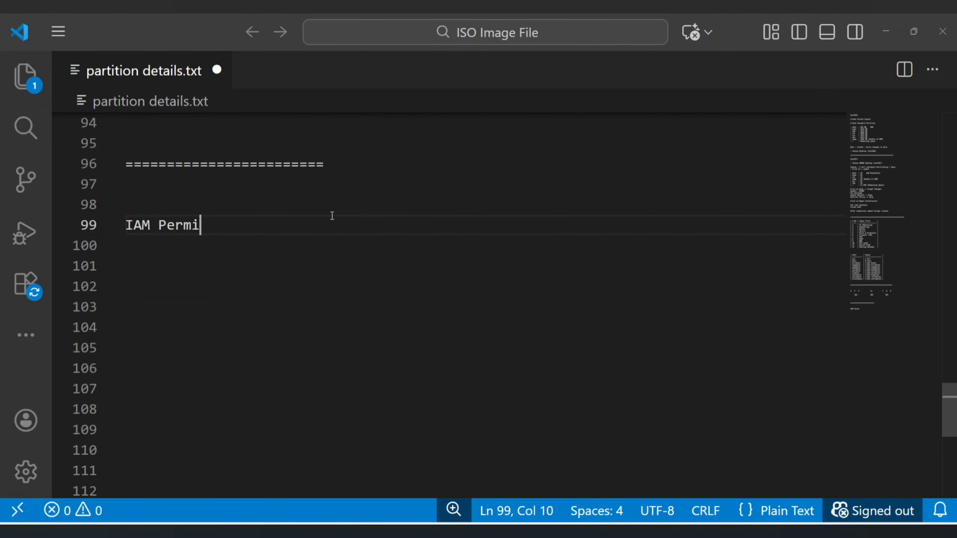
{"action": "key", "text": "BackSpace"}
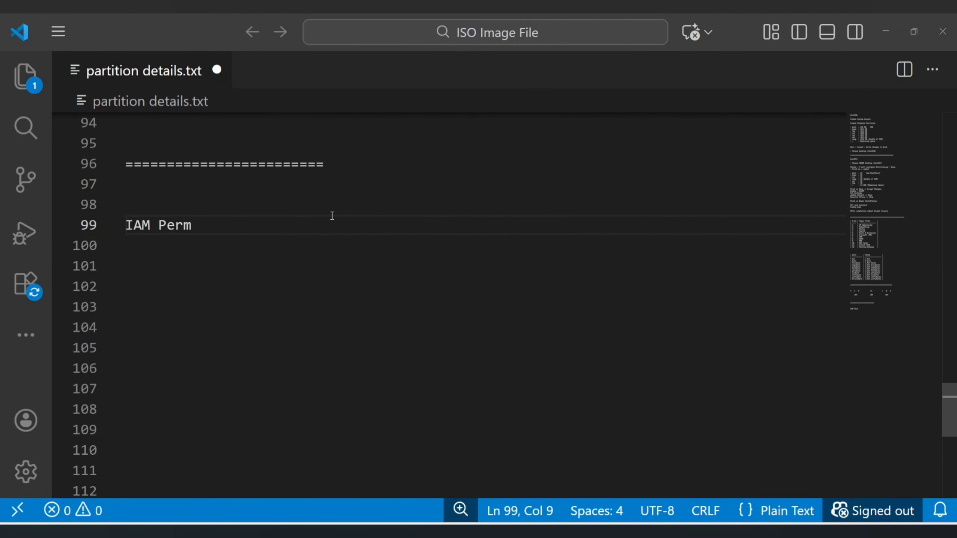
{"action": "type", "text": "ission"}
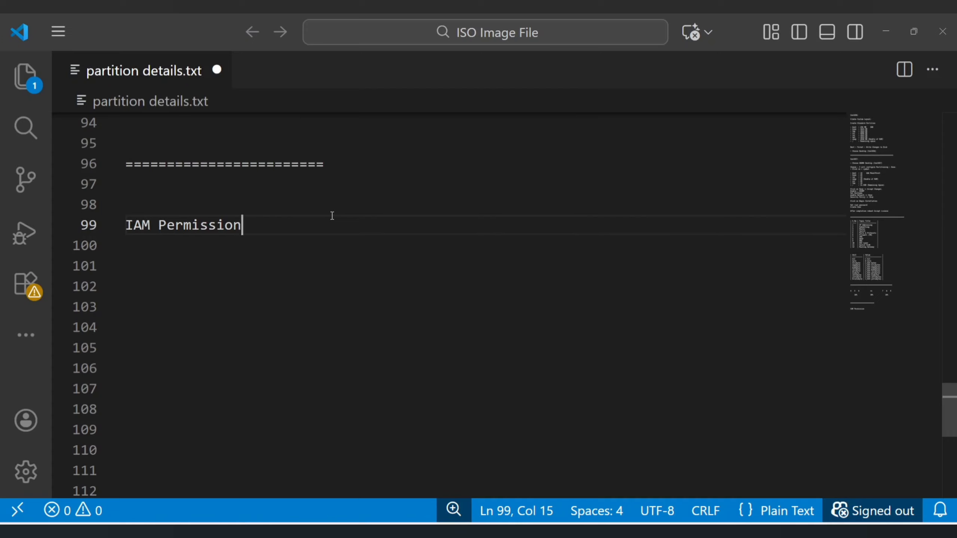
{"action": "type", "text": ":"}
{"action": "key", "text": "Return"}
{"action": "key", "text": "Return"}
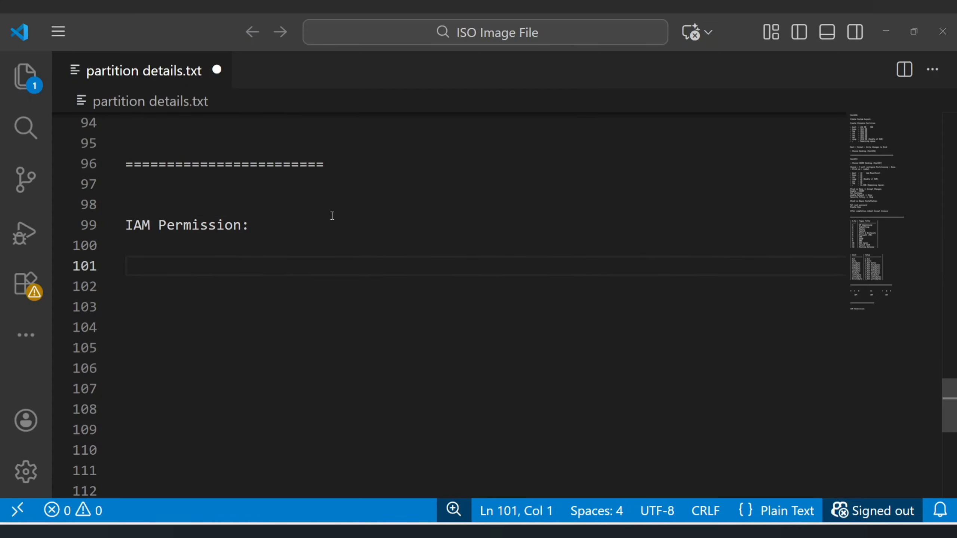
Write the first list item under the IAM Permission heading as "1. Directly we assign to User"
{"action": "type", "text": "1. D"}
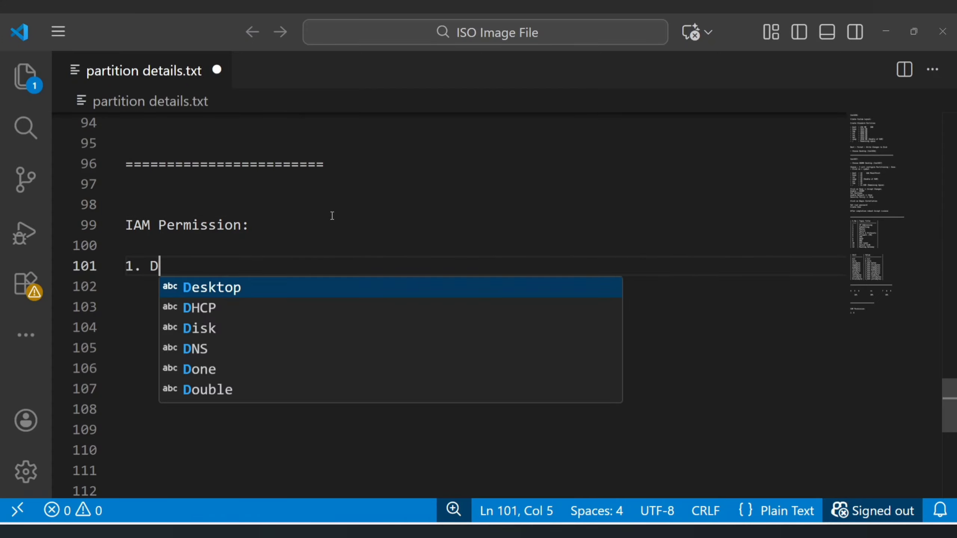
{"action": "type", "text": "irect"}
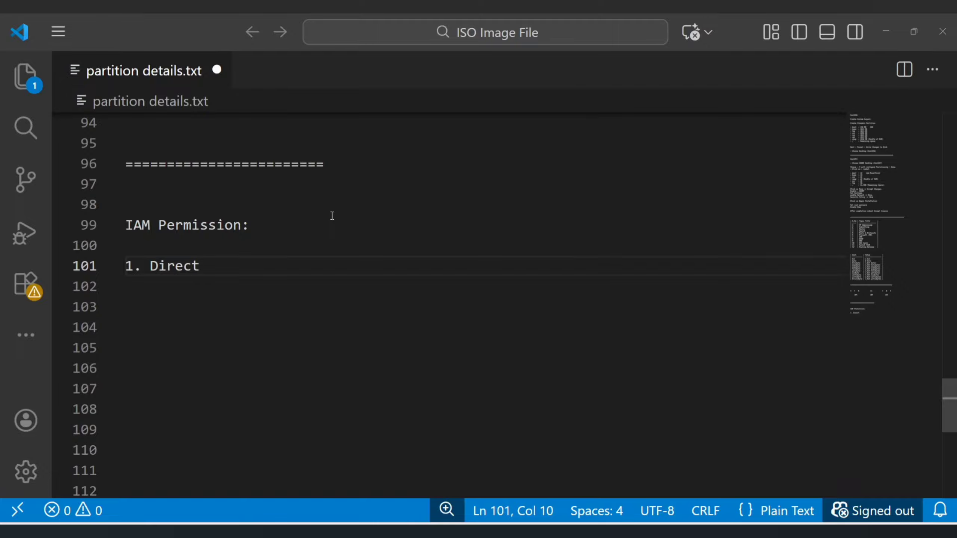
{"action": "type", "text": "ly we a"}
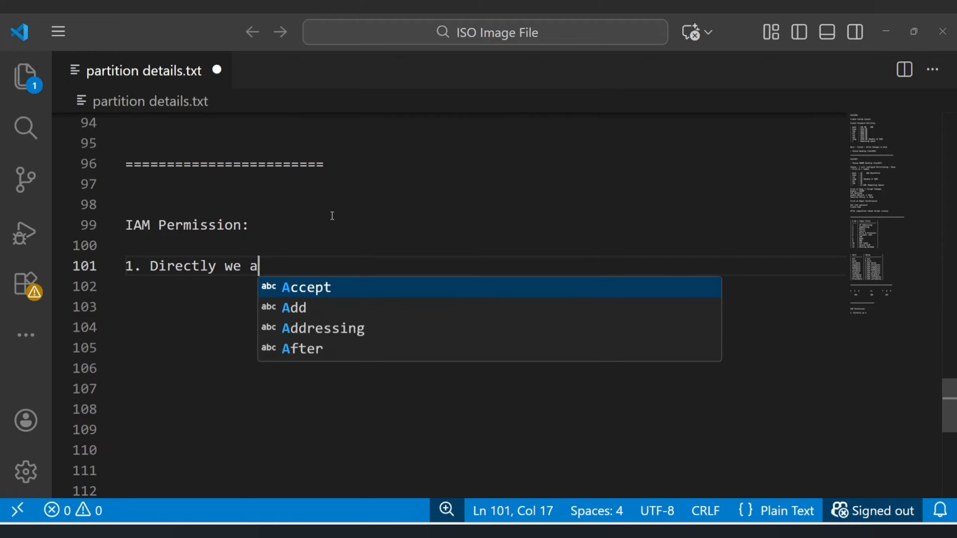
{"action": "type", "text": "dssign to"}
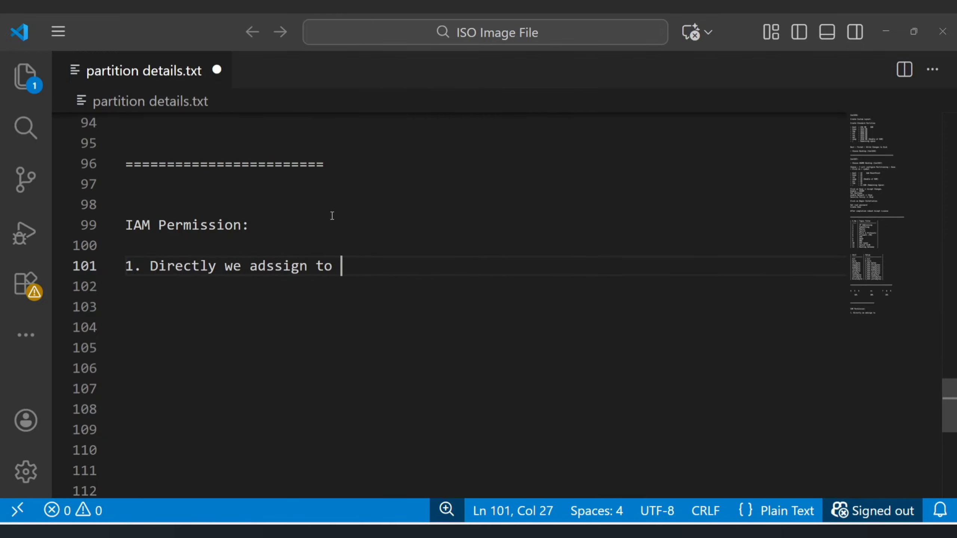
{"action": "key", "text": "BackSpace"}
{"action": "key", "text": "BackSpace"}
{"action": "key", "text": "BackSpace"}
{"action": "key", "text": "BackSpace"}
{"action": "key", "text": "BackSpace"}
{"action": "key", "text": "BackSpace"}
{"action": "key", "text": "BackSpace"}
{"action": "key", "text": "BackSpace"}
{"action": "type", "text": "ssign to user"}
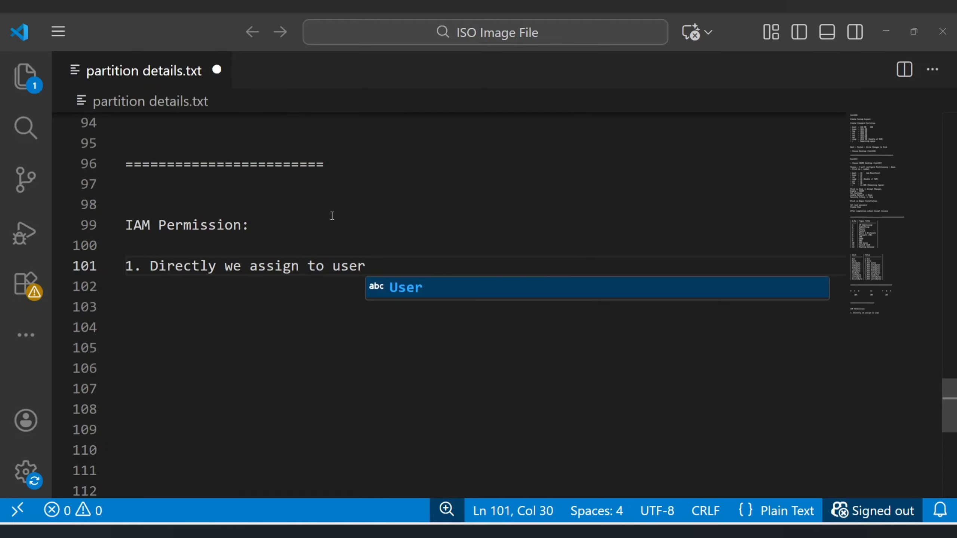
{"action": "key", "text": "Return"}
Add the second list item under the IAM Permission heading as "2. we assign through Group"
{"action": "key", "text": "Return"}
{"action": "type", "text": "2."}
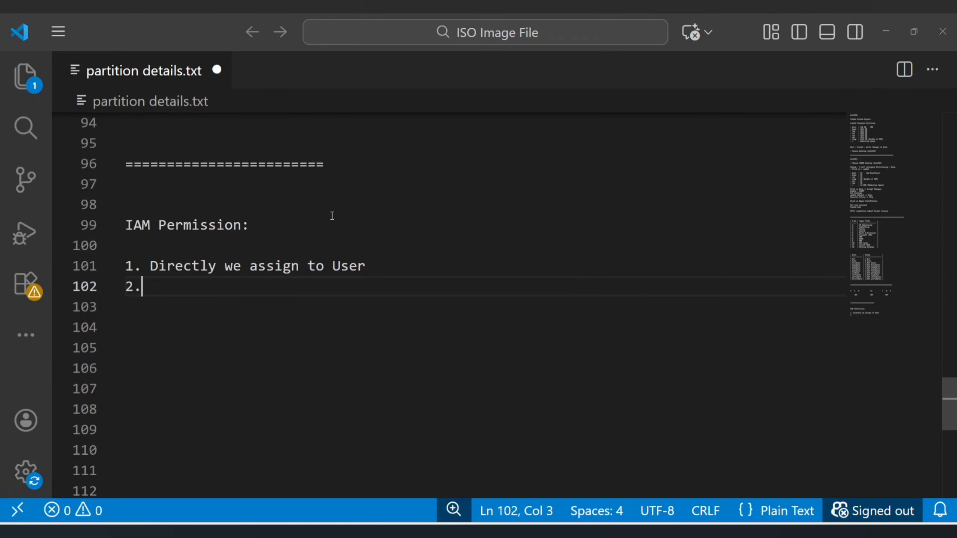
{"action": "type", "text": " we ass"}
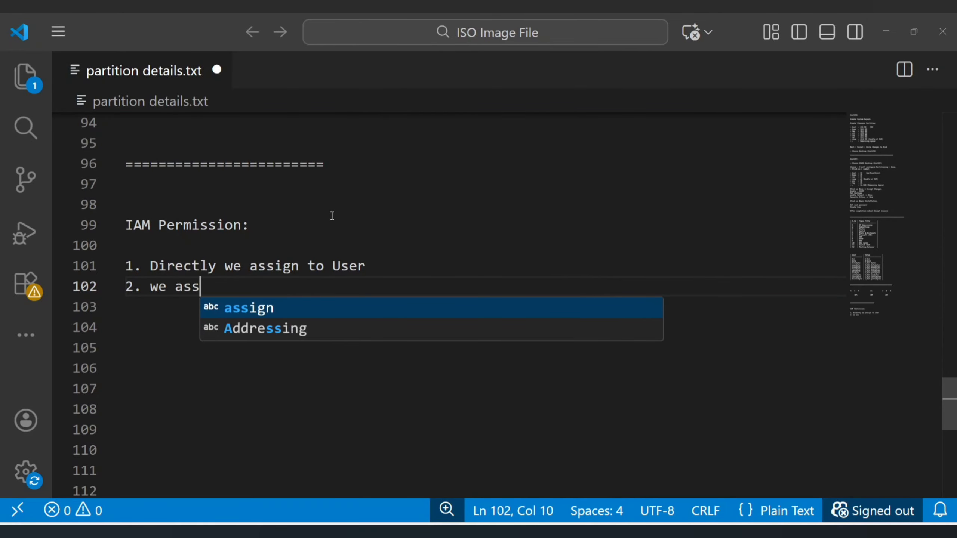
{"action": "type", "text": "ign throu"}
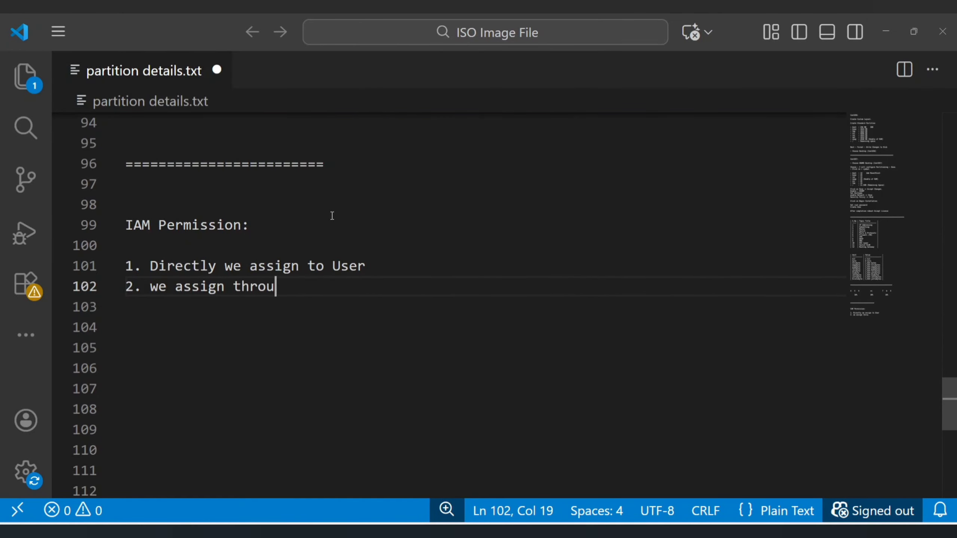
{"action": "type", "text": "gh Group"}
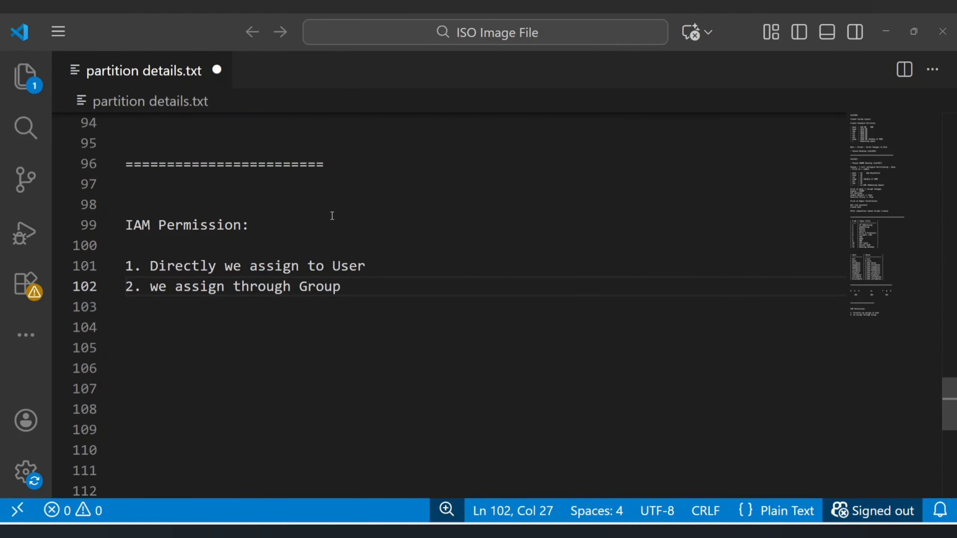
Switch to the root account's IAM console, start adding permissions to the user, and choose to attach policies directly
{"action": "key", "text": "alt+Tab"}
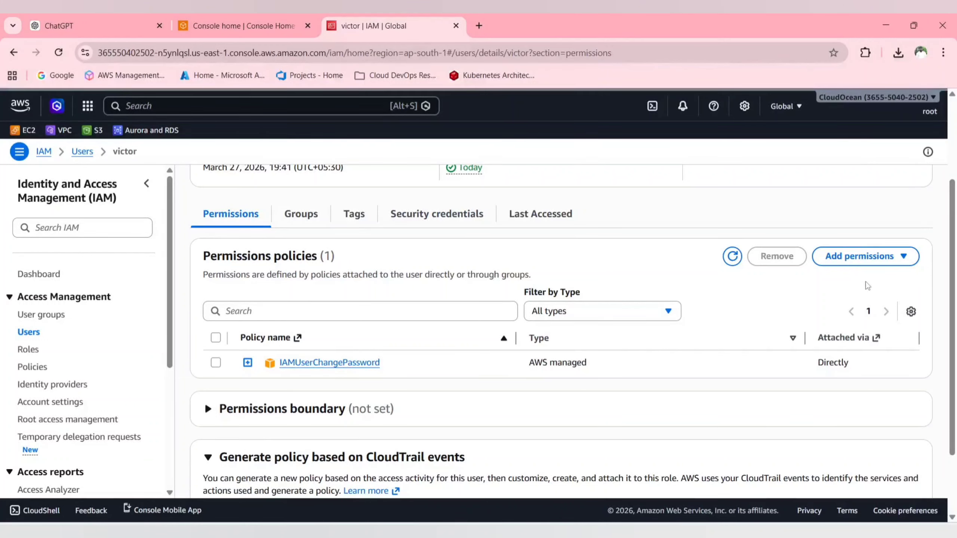
{"action": "left_click", "coordinate": [876, 263]}
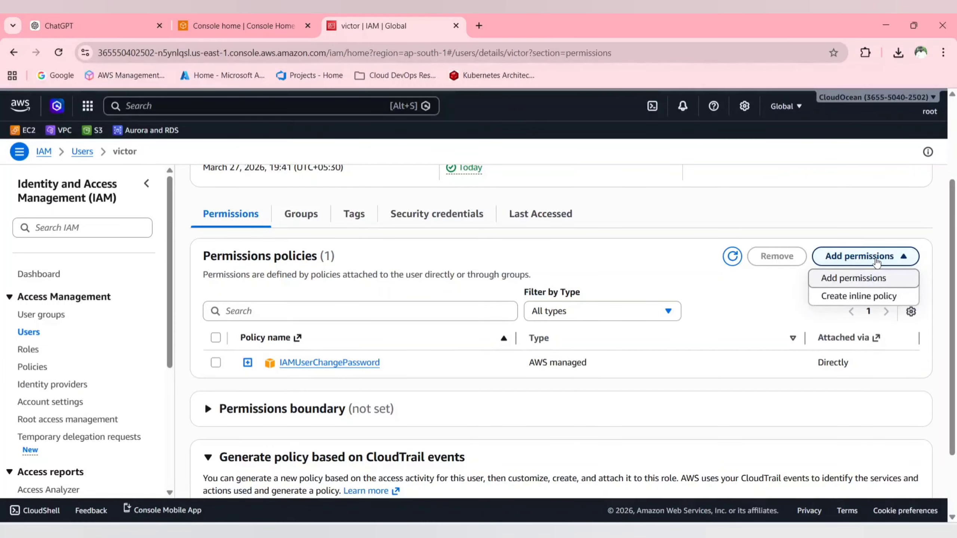
{"action": "left_click", "coordinate": [879, 279]}
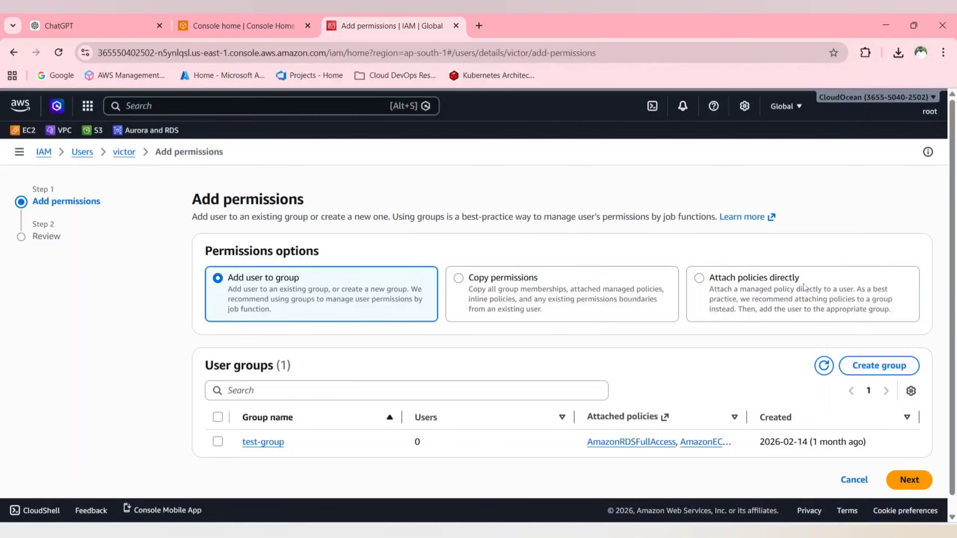
{"action": "left_click", "coordinate": [758, 285]}
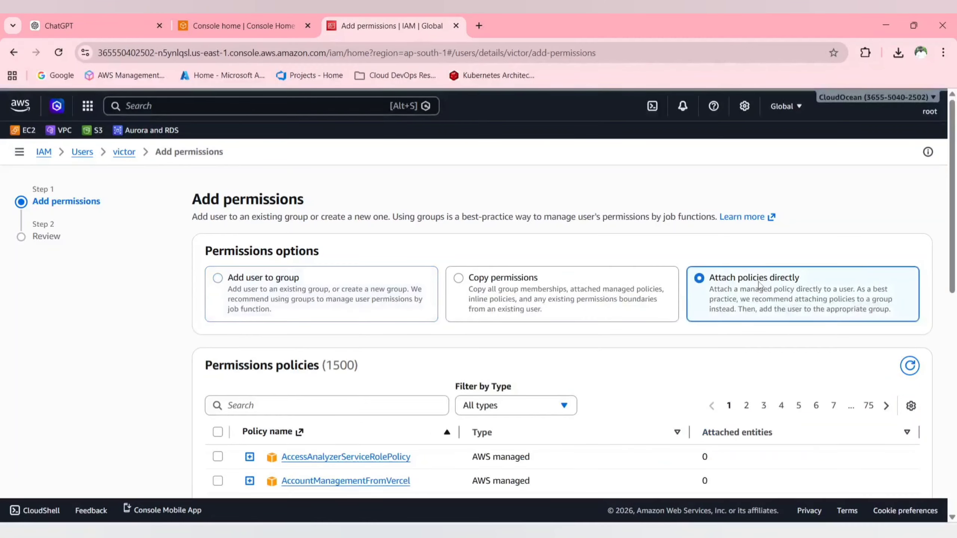
{"action": "scroll", "coordinate": [722, 284], "scroll_direction": "down", "scroll_amount": 3}
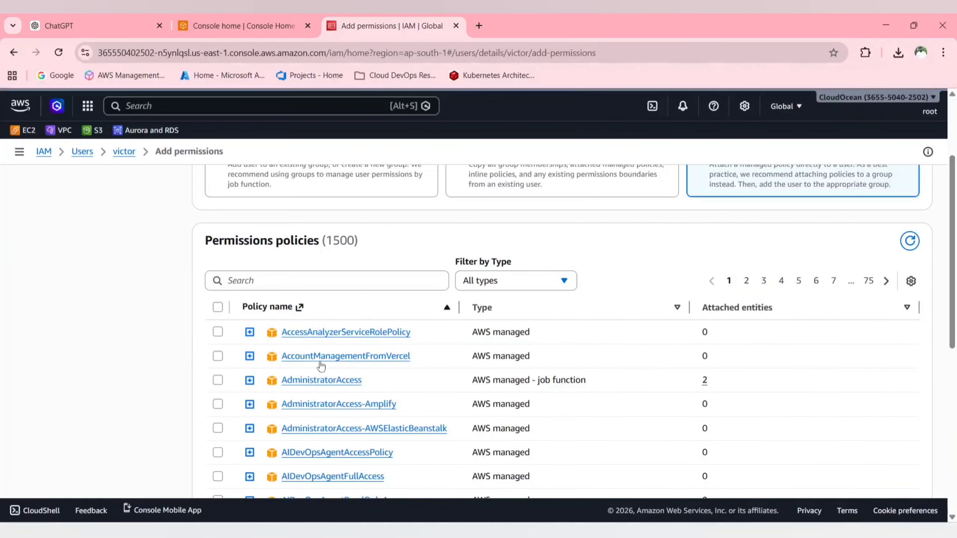
{"action": "scroll", "coordinate": [321, 366], "scroll_direction": "down", "scroll_amount": 3}
{"action": "scroll", "coordinate": [335, 350], "scroll_direction": "up", "scroll_amount": 2}
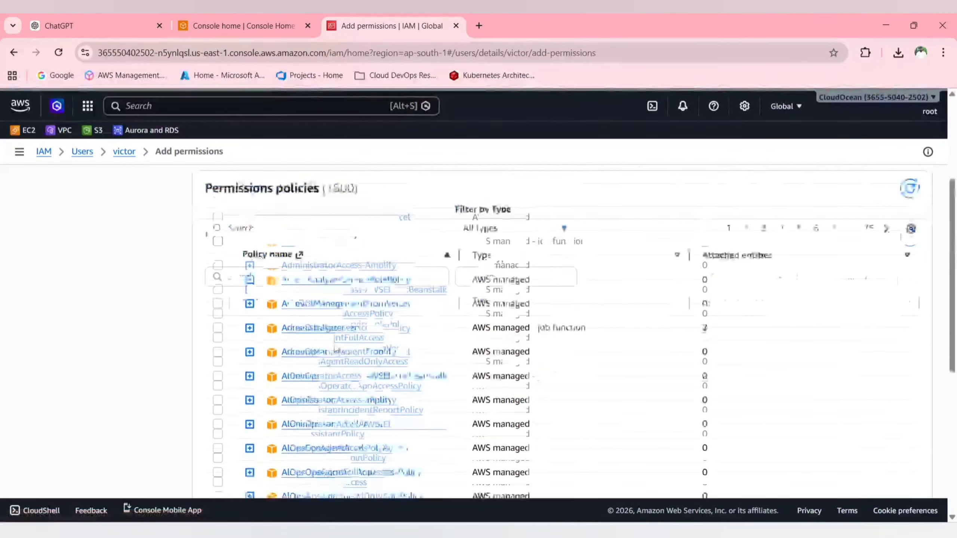
{"action": "scroll", "coordinate": [320, 347], "scroll_direction": "up", "scroll_amount": 3}
Search the permissions policies for EC2 and select AmazonEC2FullAccess
{"action": "left_click", "coordinate": [307, 342]}
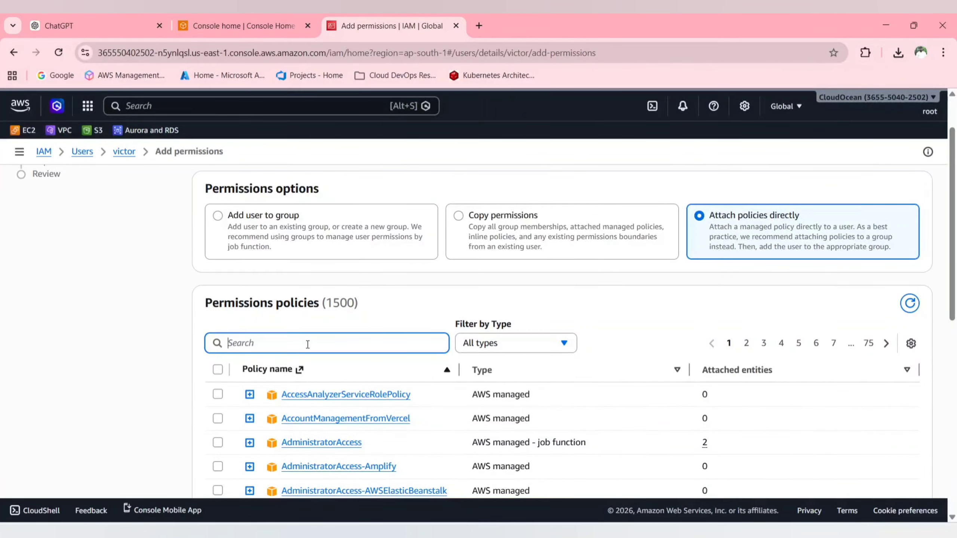
{"action": "type", "text": "EC"}
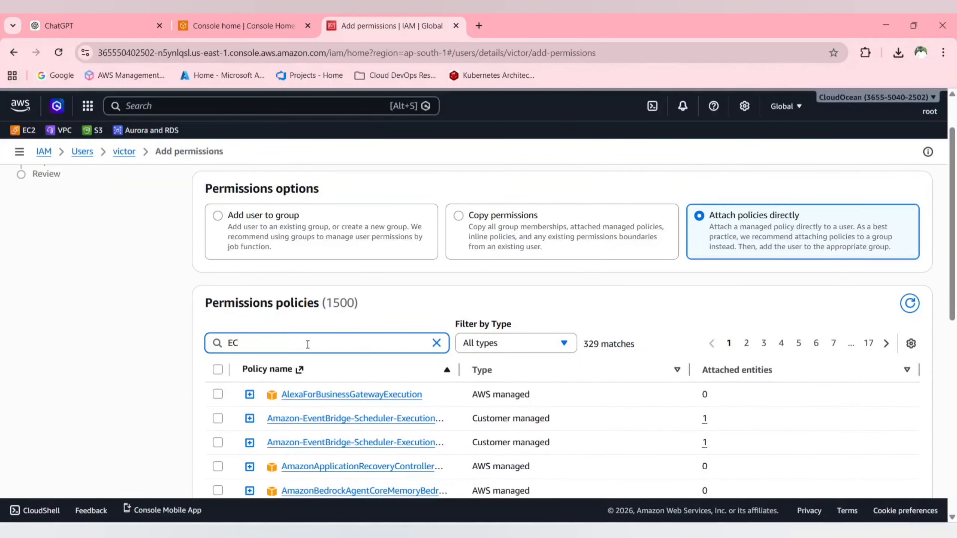
{"action": "type", "text": "2"}
{"action": "scroll", "coordinate": [435, 339], "scroll_direction": "down", "scroll_amount": 5}
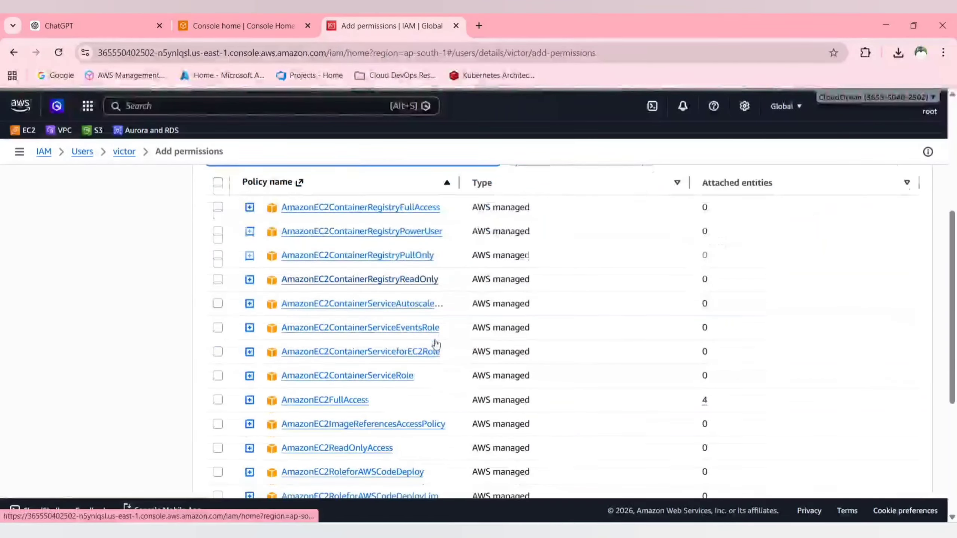
{"action": "left_click", "coordinate": [218, 400]}
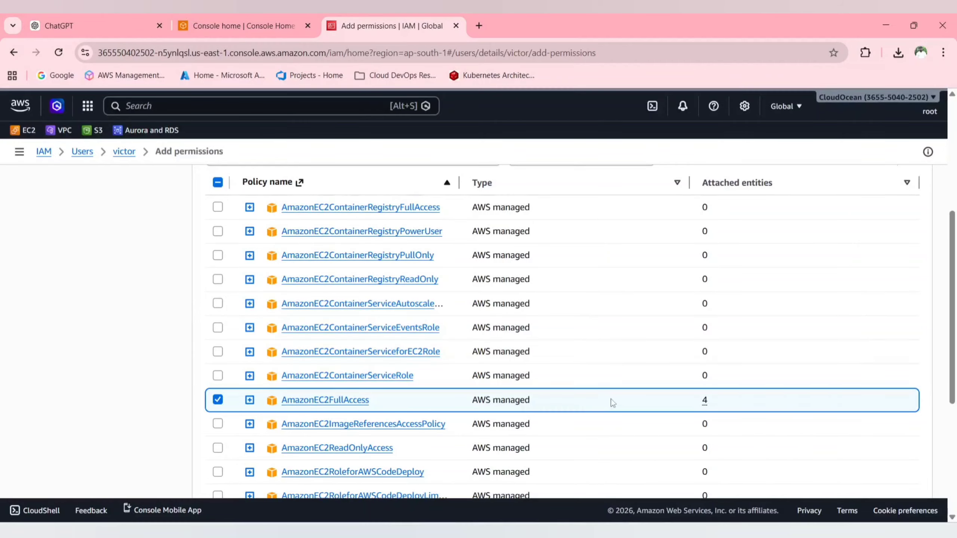
Proceed to the review, add the selected EC2 policy to the user, and refresh the user's permissions policies
{"action": "scroll", "coordinate": [640, 400], "scroll_direction": "down", "scroll_amount": 10}
{"action": "left_click", "coordinate": [909, 461]}
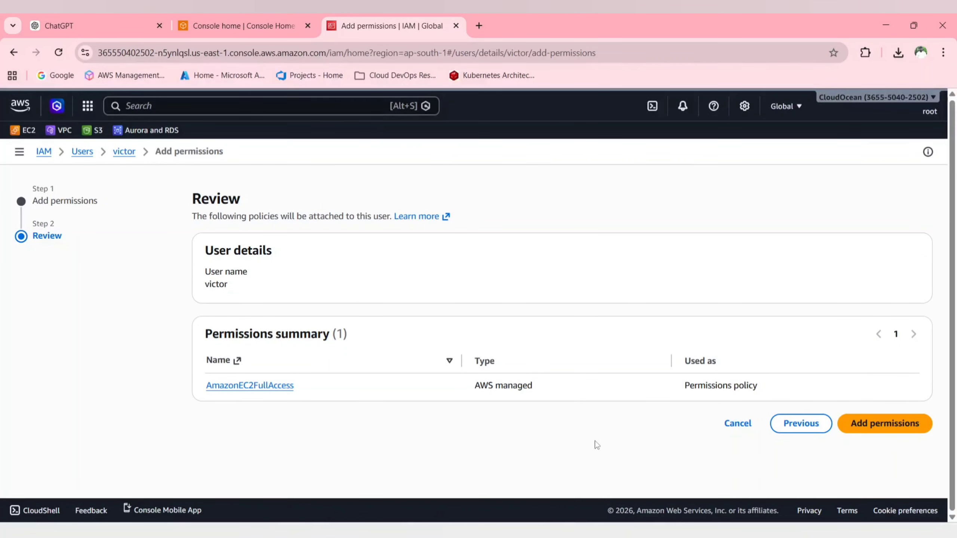
{"action": "left_click", "coordinate": [882, 424]}
{"action": "scroll", "coordinate": [306, 322], "scroll_direction": "down", "scroll_amount": 5}
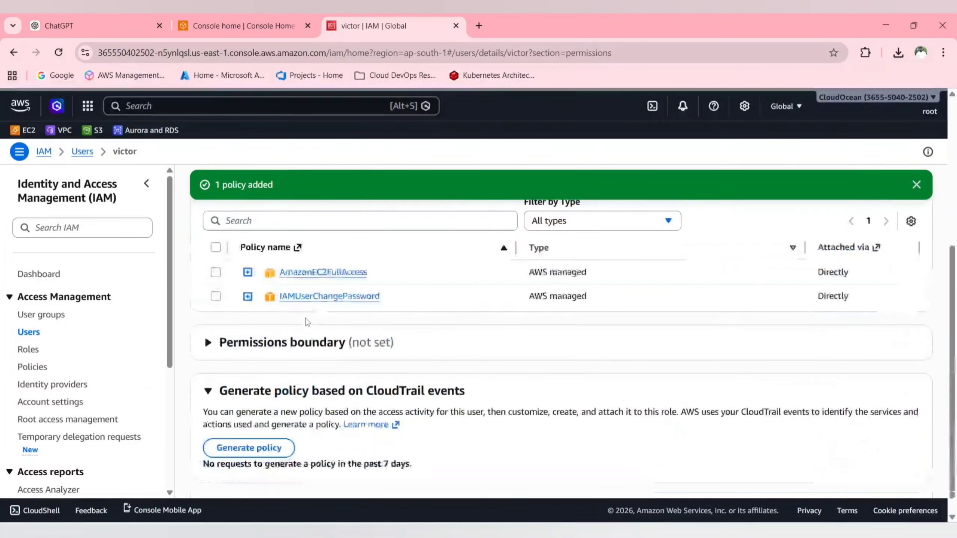
{"action": "scroll", "coordinate": [307, 322], "scroll_direction": "up", "scroll_amount": 5}
{"action": "scroll", "coordinate": [307, 322], "scroll_direction": "down", "scroll_amount": 2}
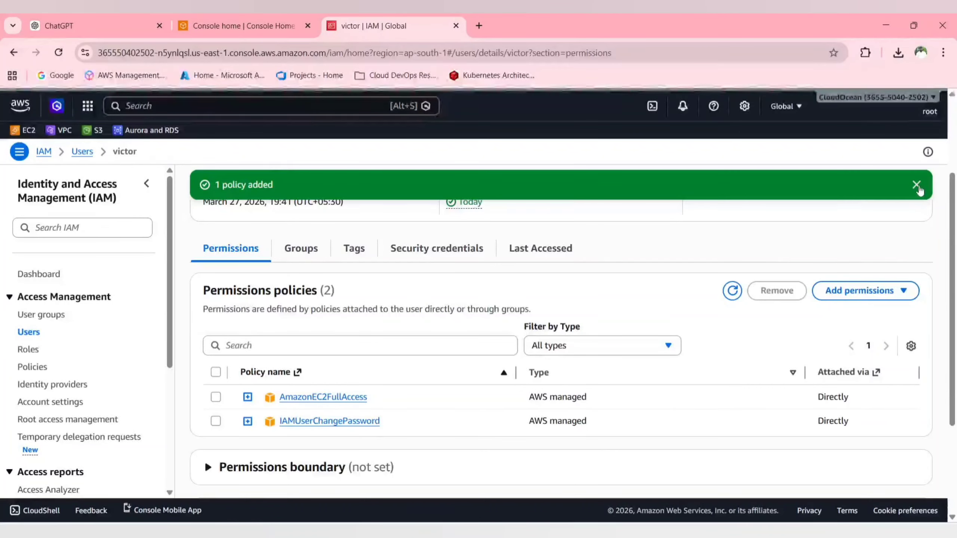
{"action": "left_click", "coordinate": [918, 187]}
{"action": "left_click", "coordinate": [732, 285]}
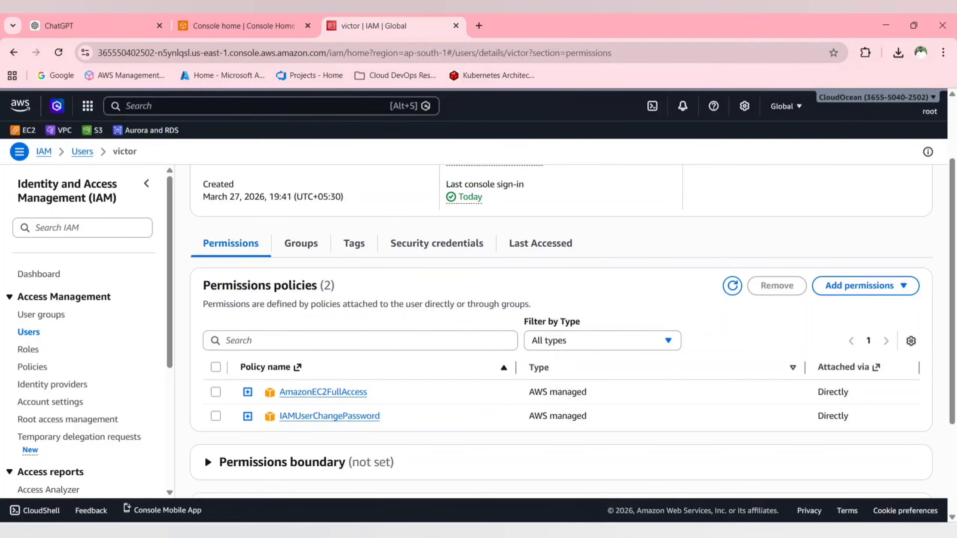
Switch to the IAM user's browser session and reload Console Home, the IAM dashboard and the EC2 dashboard to check access
{"action": "left_click", "coordinate": [630, 531]}
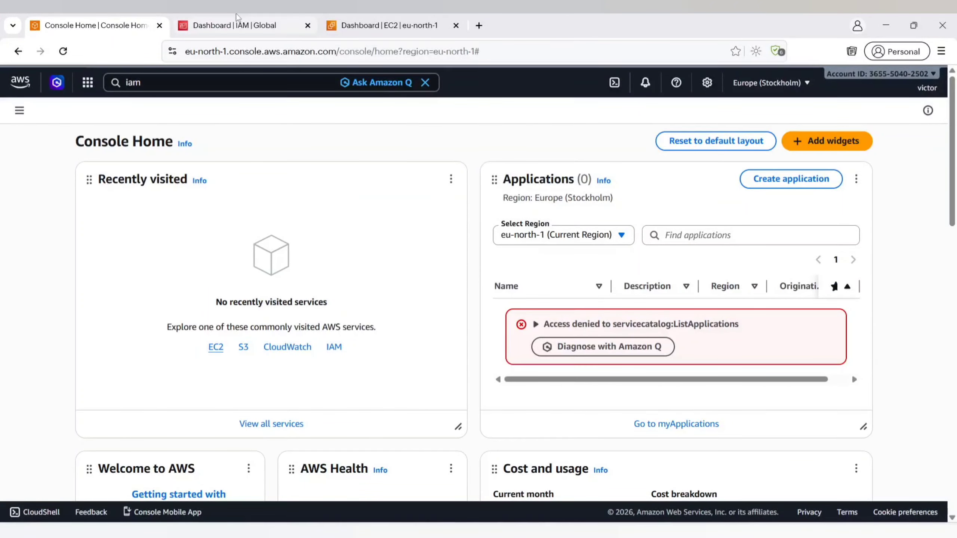
{"action": "left_click", "coordinate": [63, 51]}
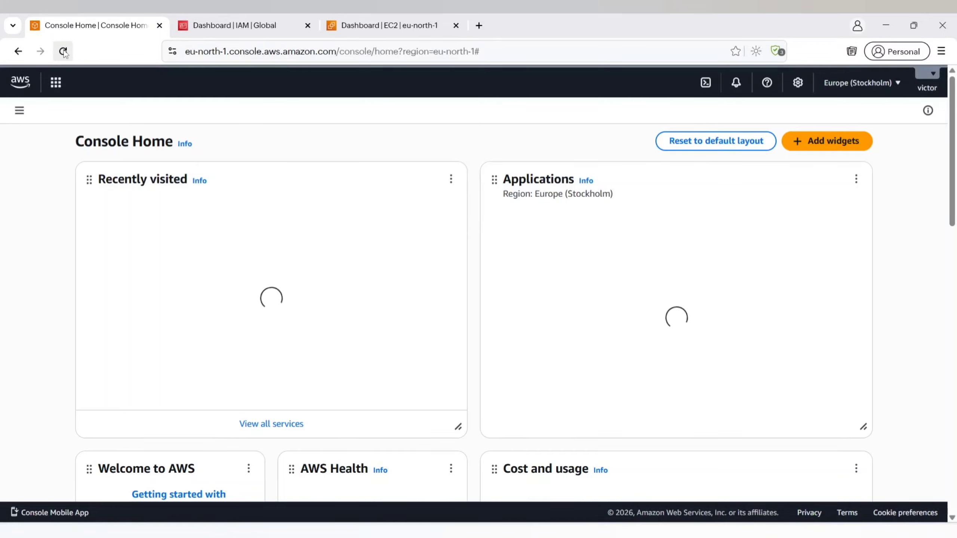
{"action": "left_click", "coordinate": [233, 25]}
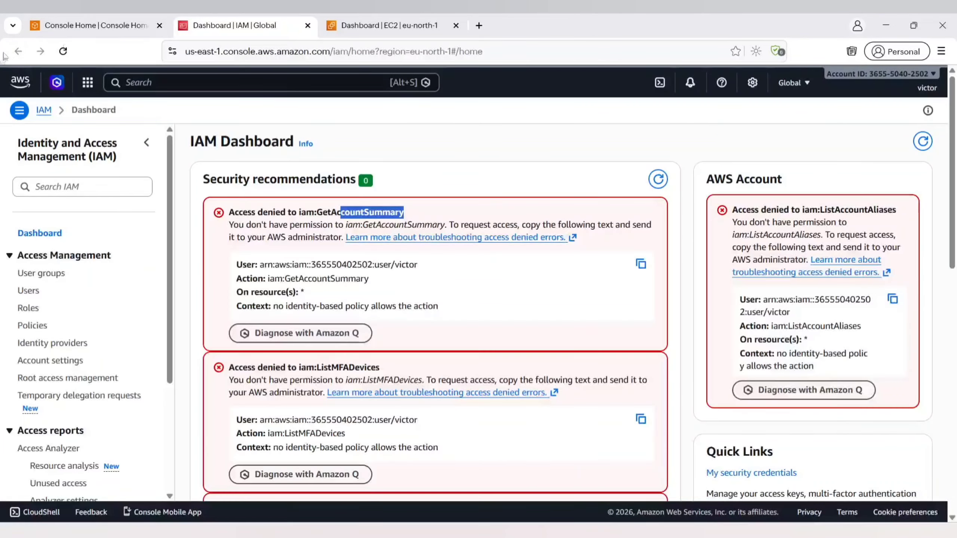
{"action": "left_click", "coordinate": [63, 51]}
{"action": "key", "text": "ctrl+Tab"}
{"action": "left_click", "coordinate": [63, 51]}
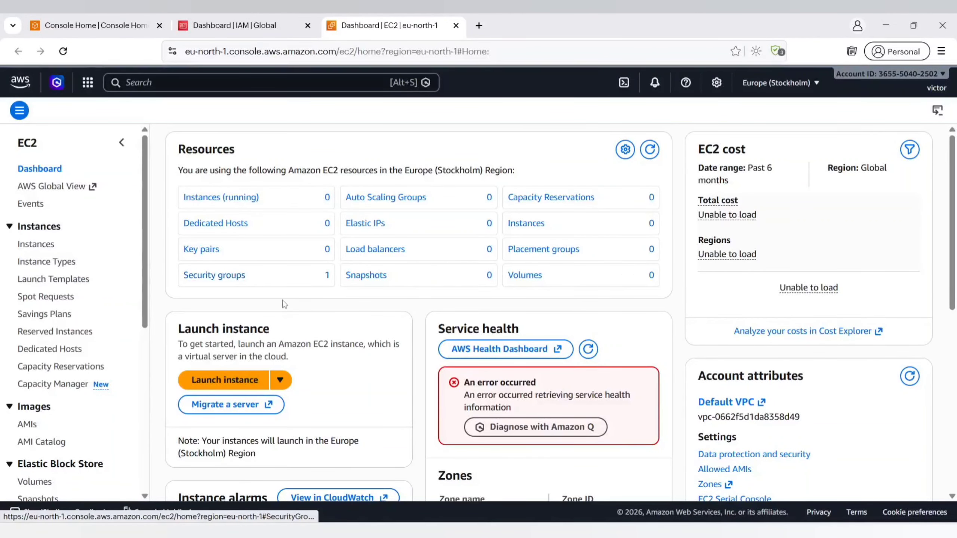
Review the user's attached policies in the root session, and reload the IAM dashboard in the user's session to check its access
{"action": "key", "text": "alt+Tab"}
{"action": "scroll", "coordinate": [280, 294], "scroll_direction": "up", "scroll_amount": 3}
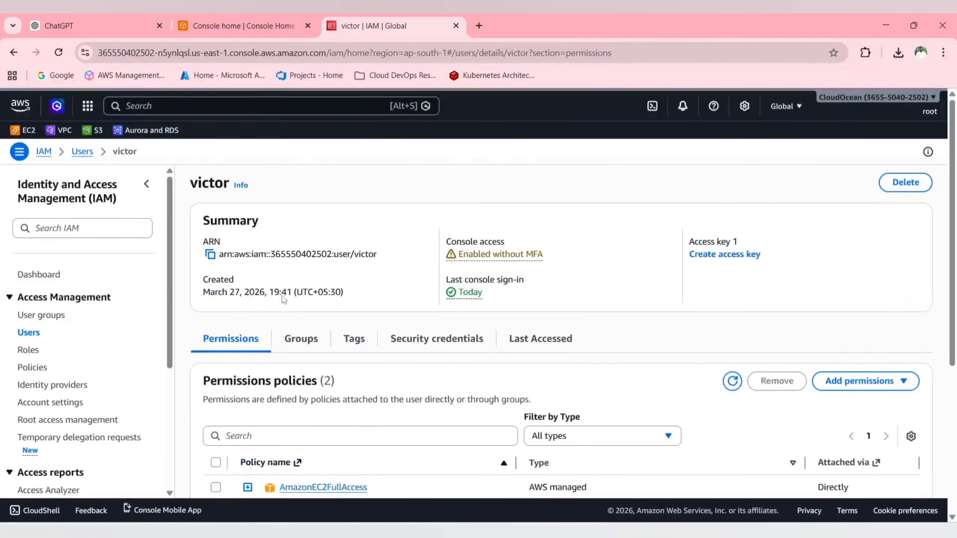
{"action": "scroll", "coordinate": [281, 297], "scroll_direction": "down", "scroll_amount": 3}
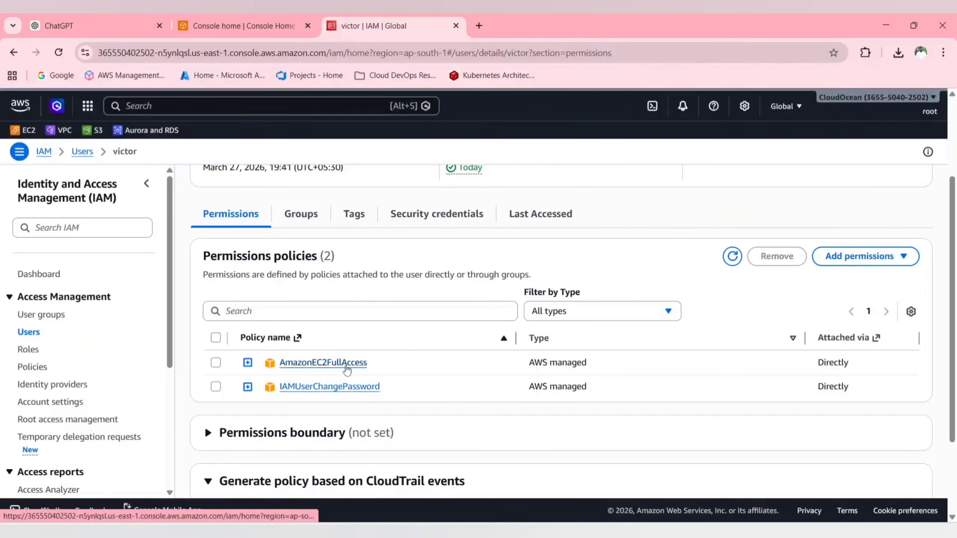
{"action": "key", "text": "alt+Tab"}
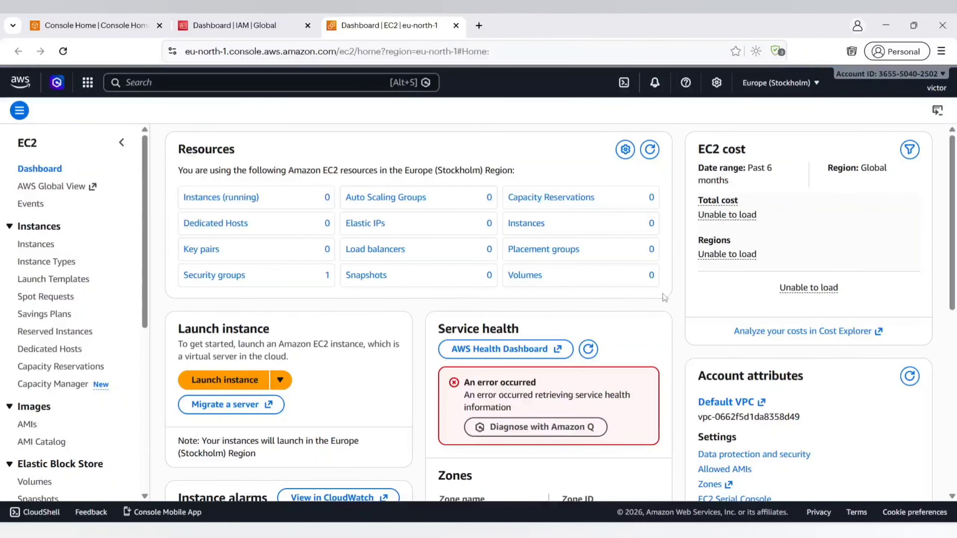
{"action": "left_click", "coordinate": [233, 14]}
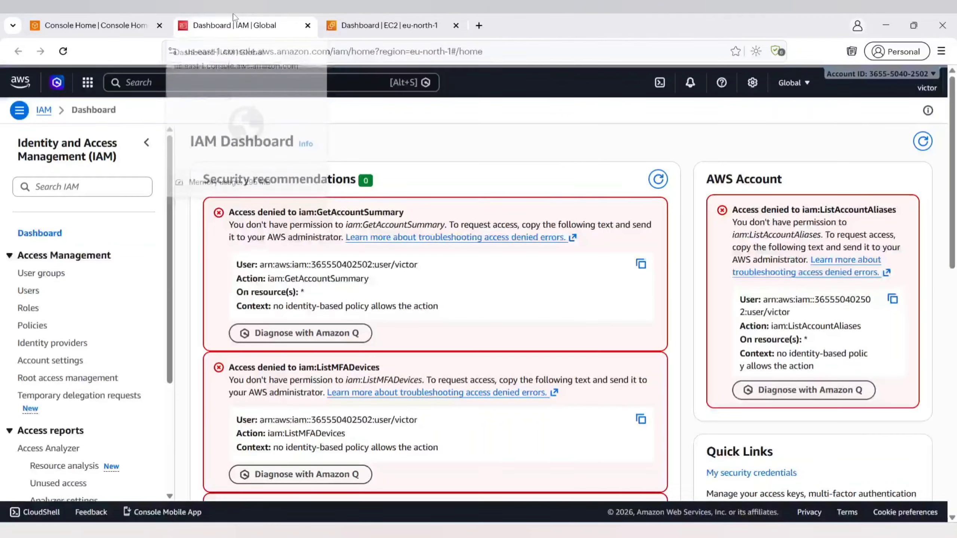
{"action": "left_click", "coordinate": [61, 52]}
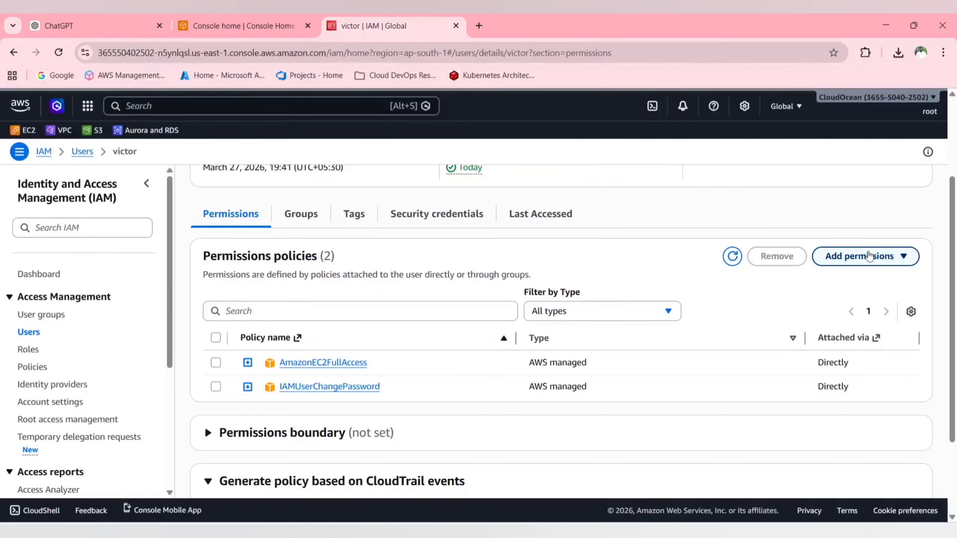
Start adding more permissions to the user from the root session, choose to attach policies directly, and search for IAM
{"action": "left_click", "coordinate": [866, 256]}
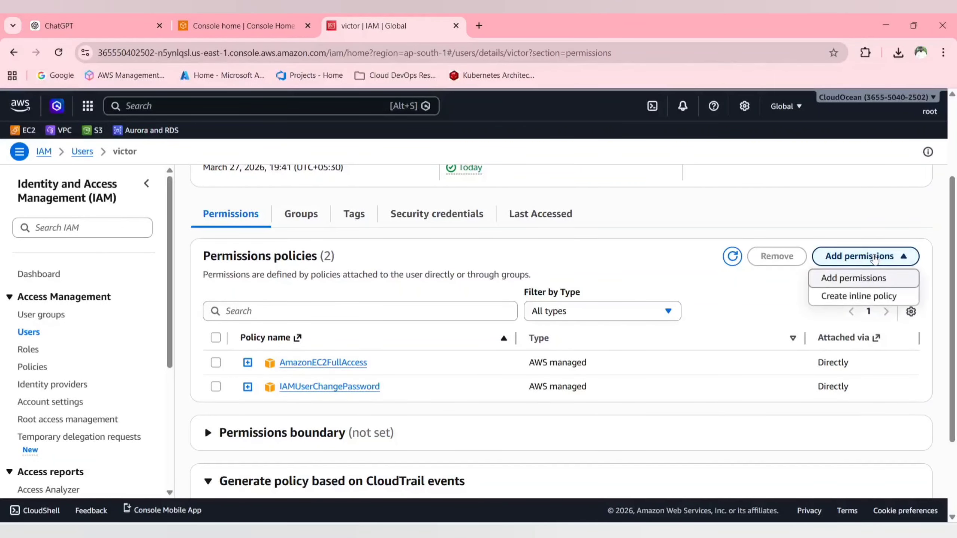
{"action": "left_click", "coordinate": [861, 279]}
{"action": "left_click", "coordinate": [768, 263]}
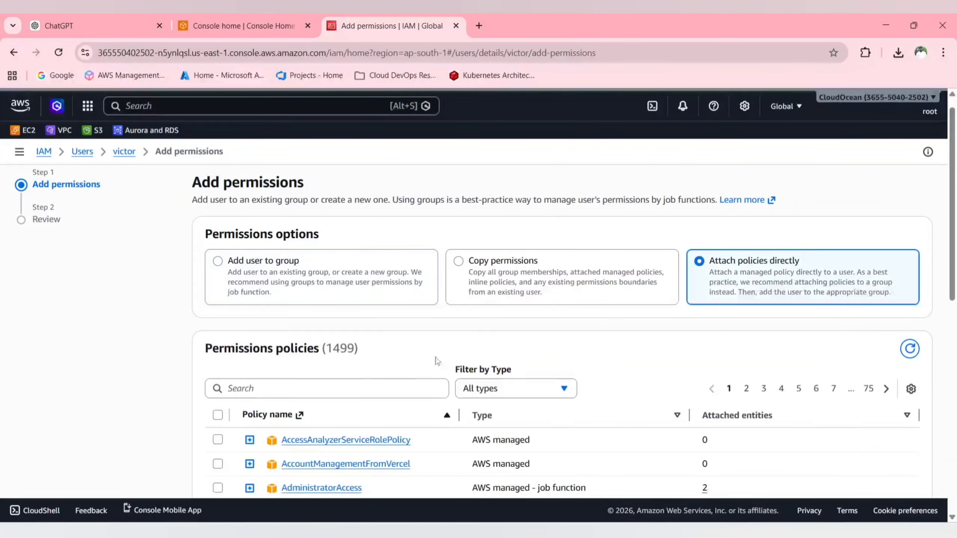
{"action": "left_click", "coordinate": [341, 394]}
{"action": "type", "text": "IAM"}
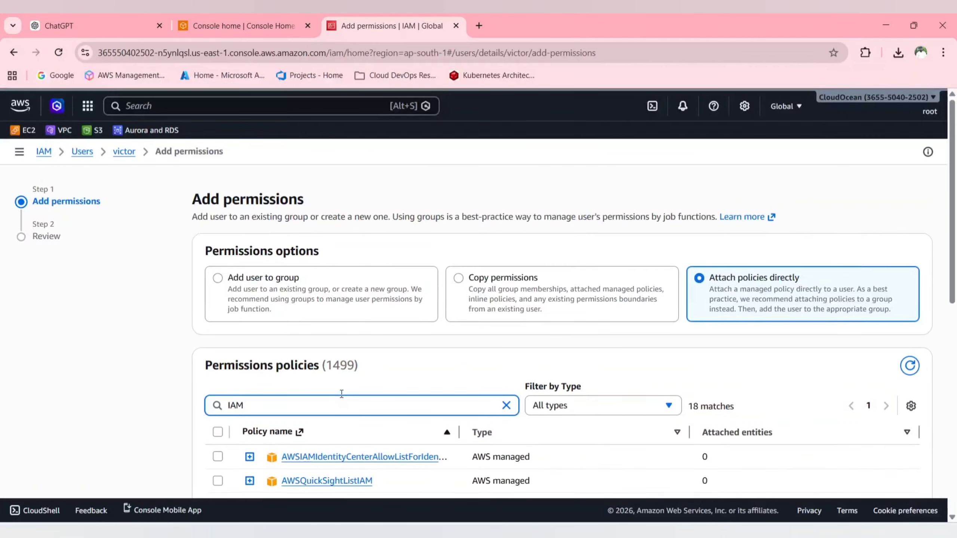
Select the IAMFullAccess policy, review it, and add it to the user
{"action": "scroll", "coordinate": [341, 393], "scroll_direction": "down", "scroll_amount": 8}
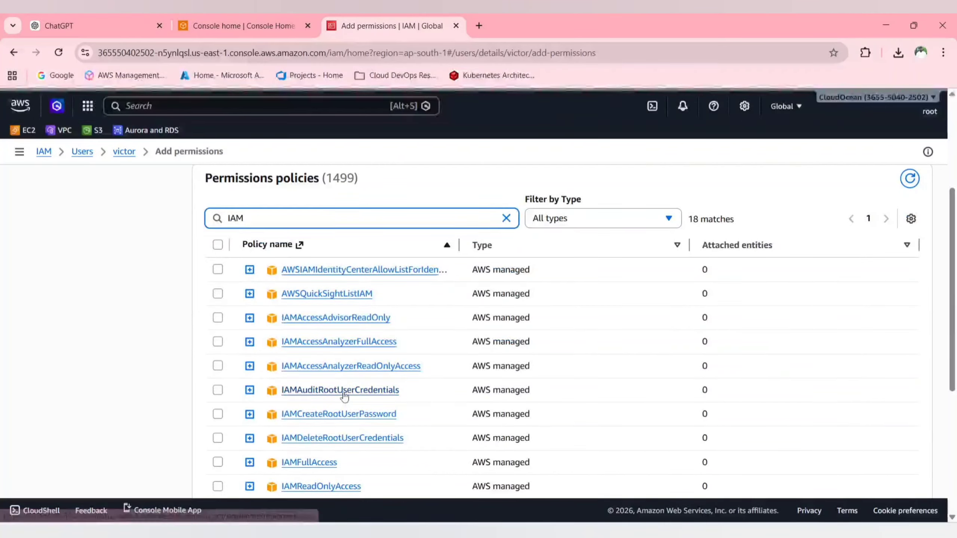
{"action": "left_click", "coordinate": [218, 338]}
{"action": "scroll", "coordinate": [683, 380], "scroll_direction": "down", "scroll_amount": 4}
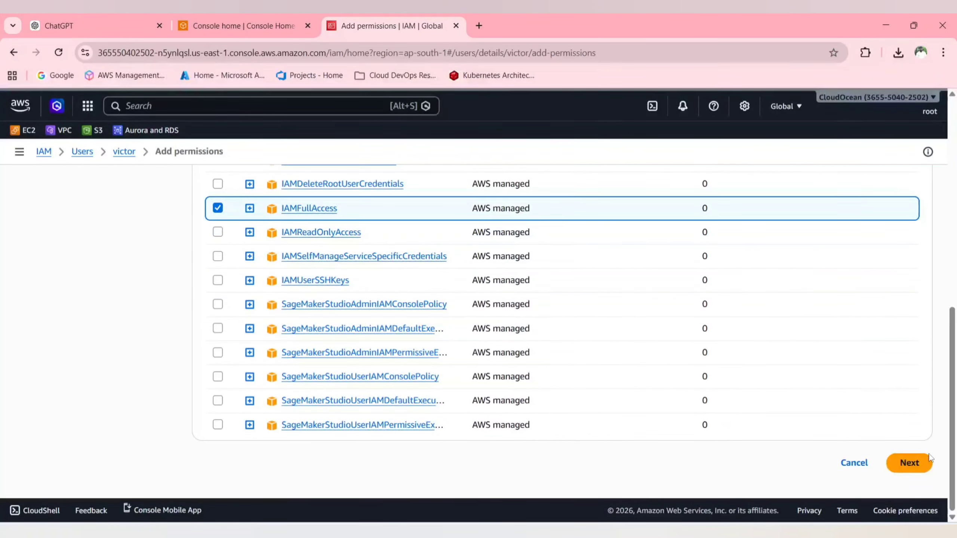
{"action": "left_click", "coordinate": [911, 462]}
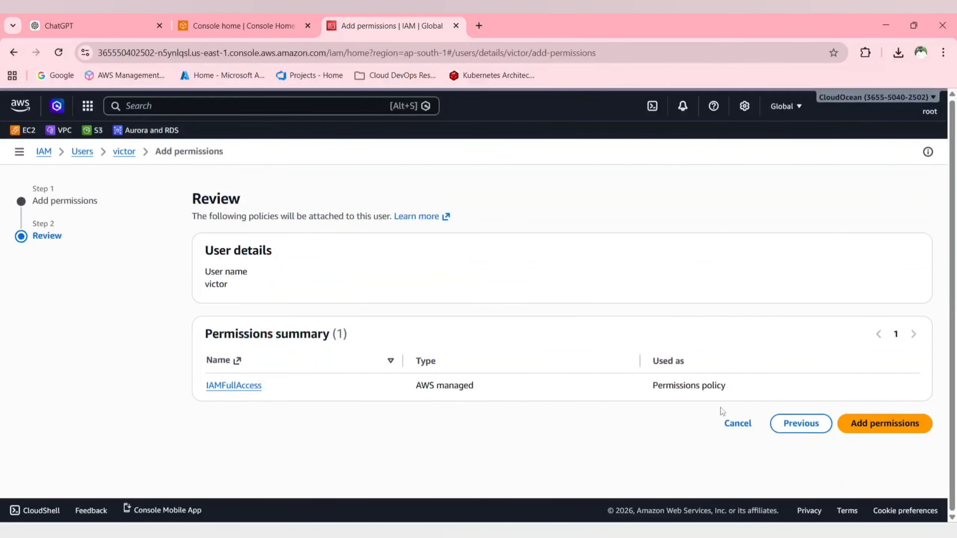
{"action": "left_click", "coordinate": [881, 428]}
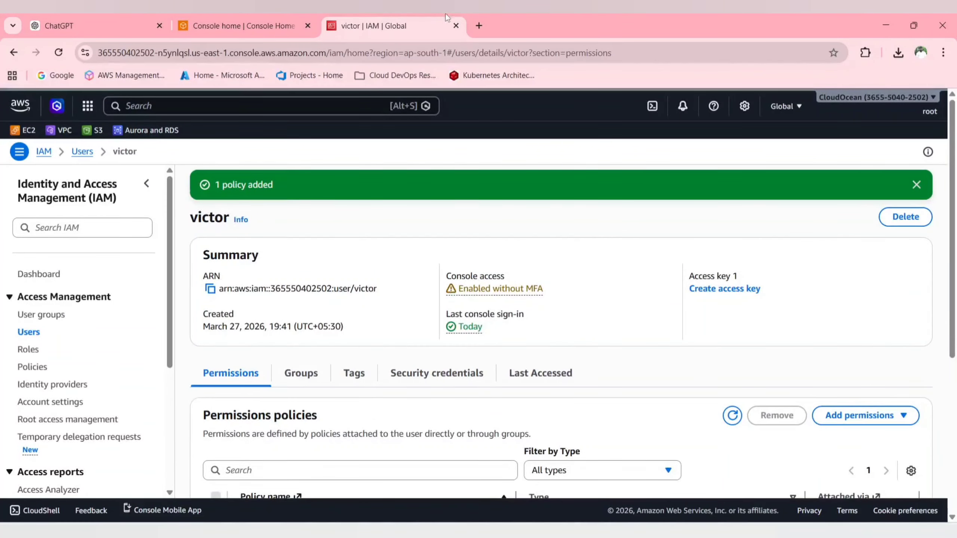
Switch to the IAM user's browser session and reload the IAM dashboard to check its access
{"action": "key", "text": "alt+Tab"}
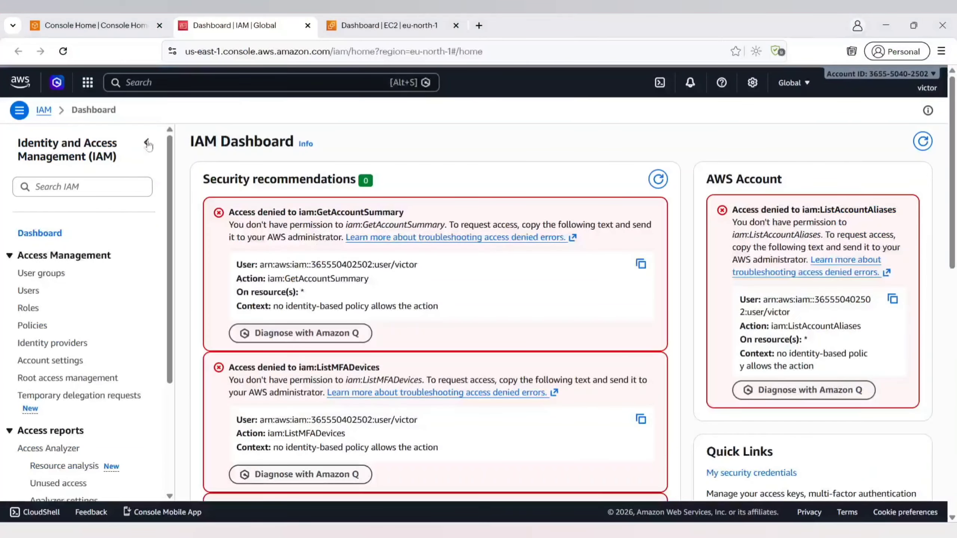
{"action": "left_click", "coordinate": [69, 51]}
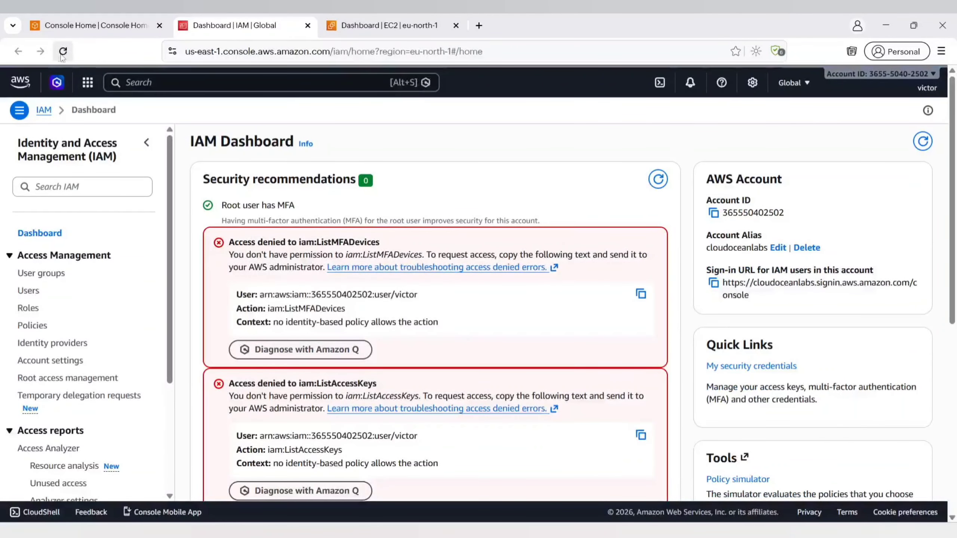
{"action": "left_click", "coordinate": [62, 51]}
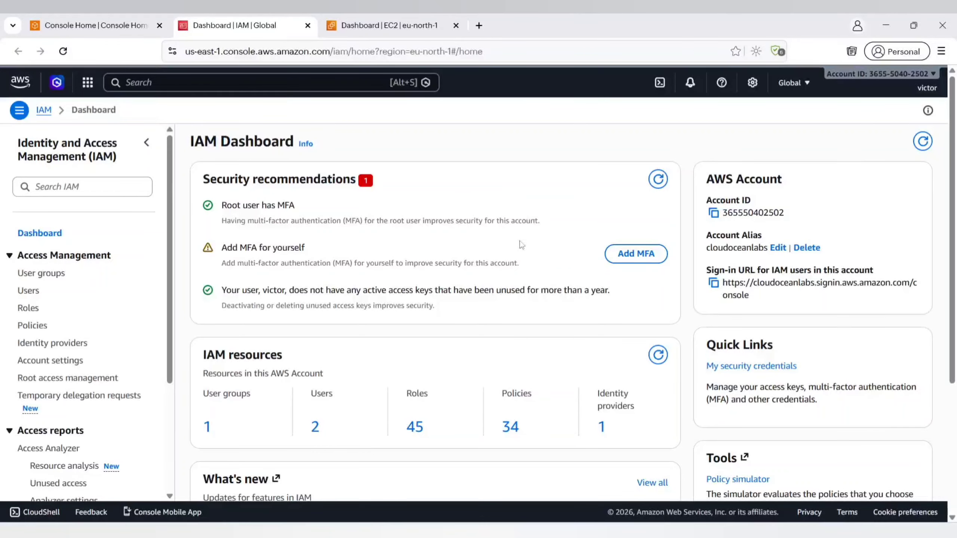
Compare the user's attached policies in the root session with the IAM dashboard in the user's session, and dismiss the policy notification
{"action": "key", "text": "alt+Tab"}
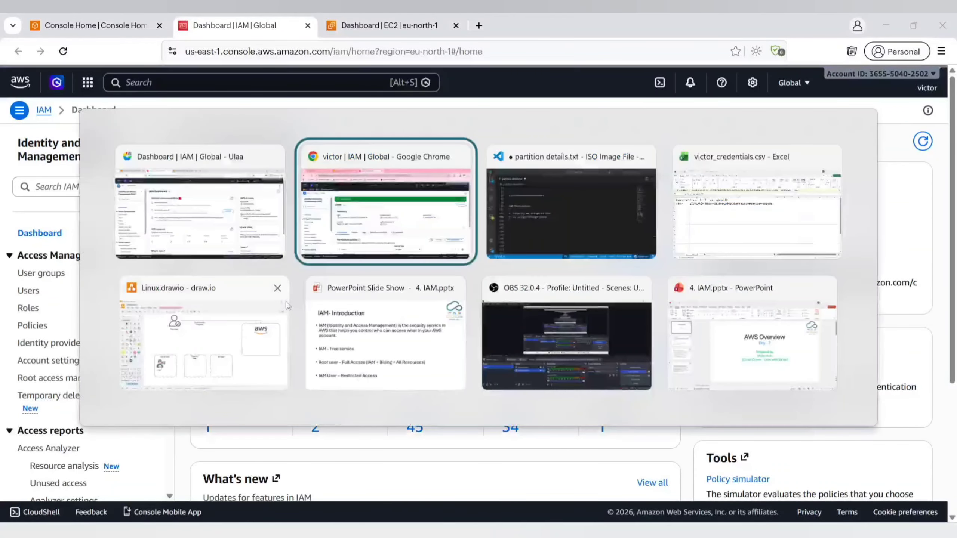
{"action": "scroll", "coordinate": [330, 365], "scroll_direction": "down", "scroll_amount": 5}
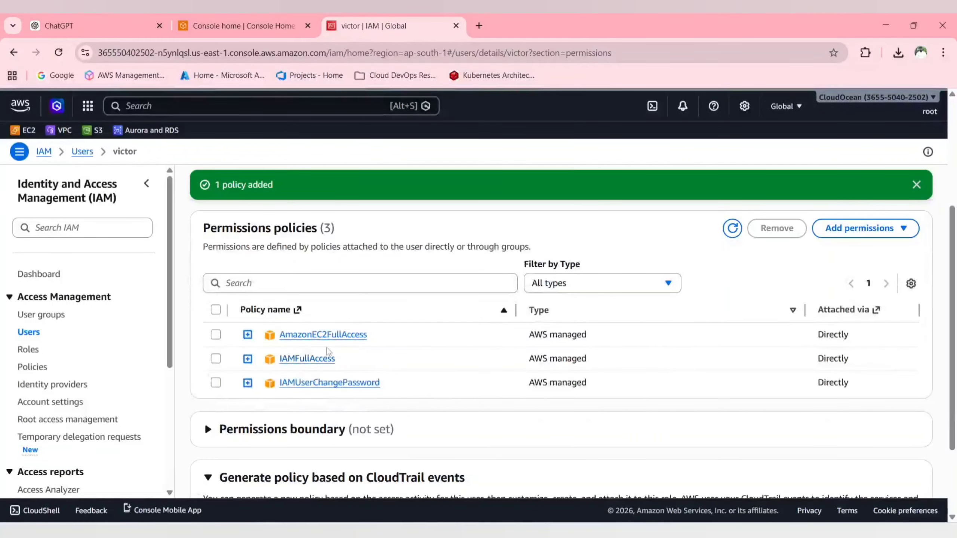
{"action": "key", "text": "alt+Tab"}
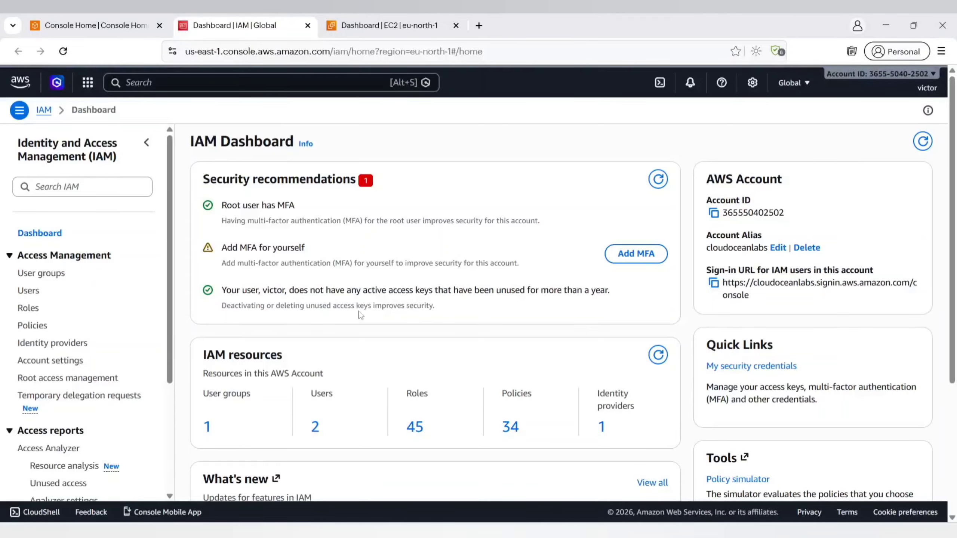
{"action": "key", "text": "alt+Tab"}
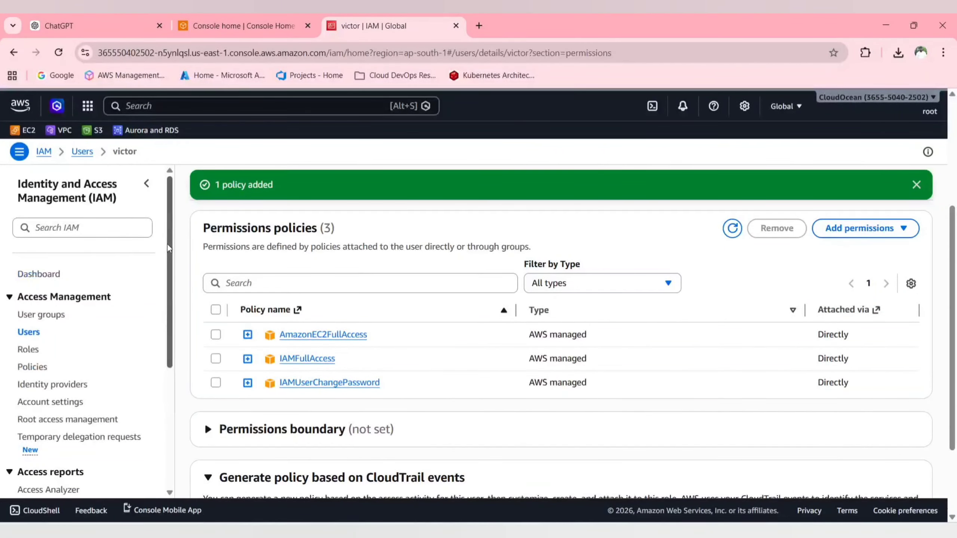
{"action": "left_click", "coordinate": [915, 185]}
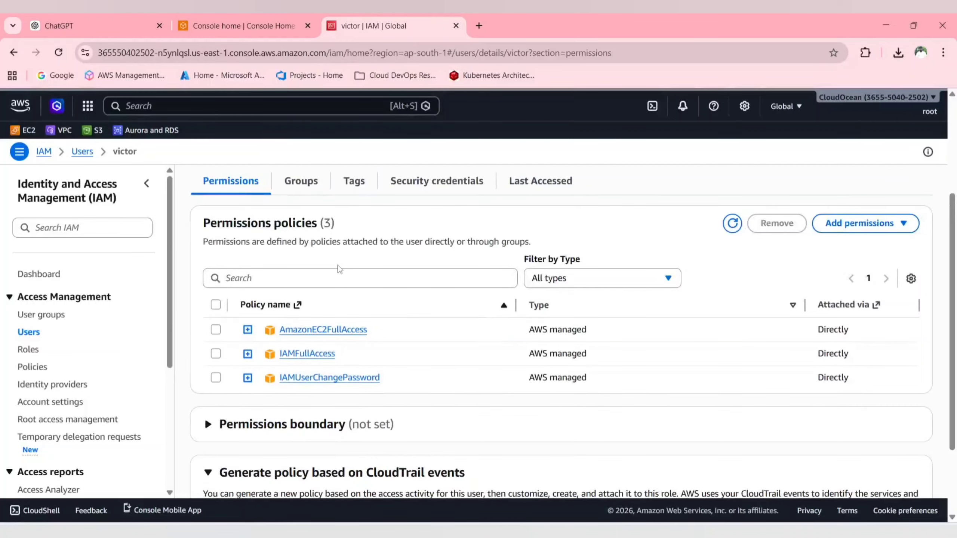
{"action": "scroll", "coordinate": [338, 265], "scroll_direction": "up", "scroll_amount": 3}
{"action": "scroll", "coordinate": [363, 317], "scroll_direction": "down", "scroll_amount": 3}
{"action": "scroll", "coordinate": [524, 367], "scroll_direction": "up", "scroll_amount": 4}
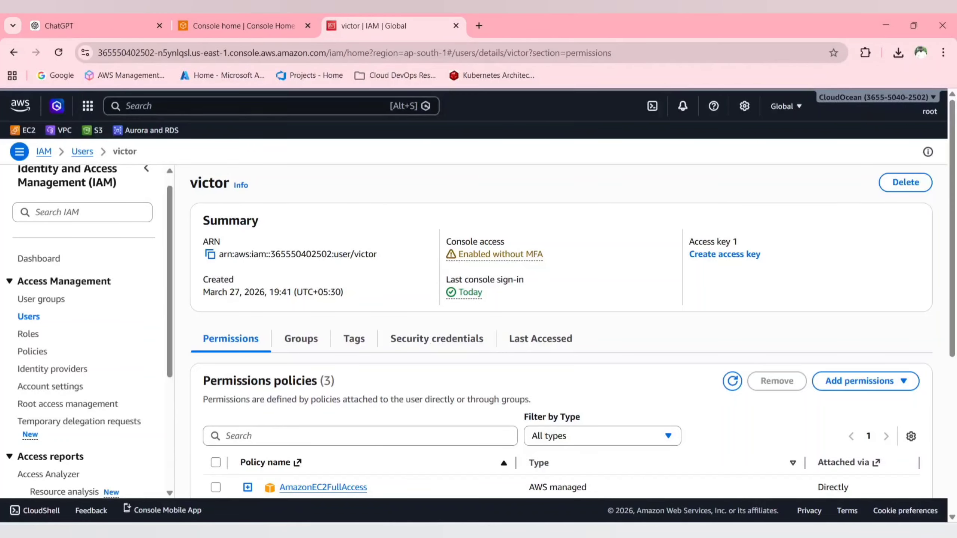
Switch to the VS Code notes and add the line "3. Copy permission from existing user" under IAM Permission
{"action": "key", "text": "alt+Tab"}
{"action": "key", "text": "Return"}
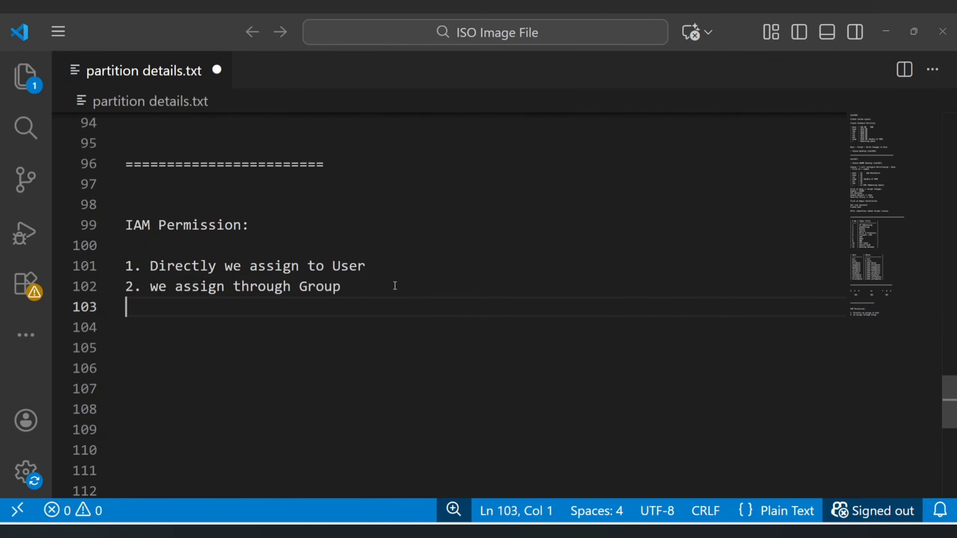
{"action": "type", "text": "3. Cop"}
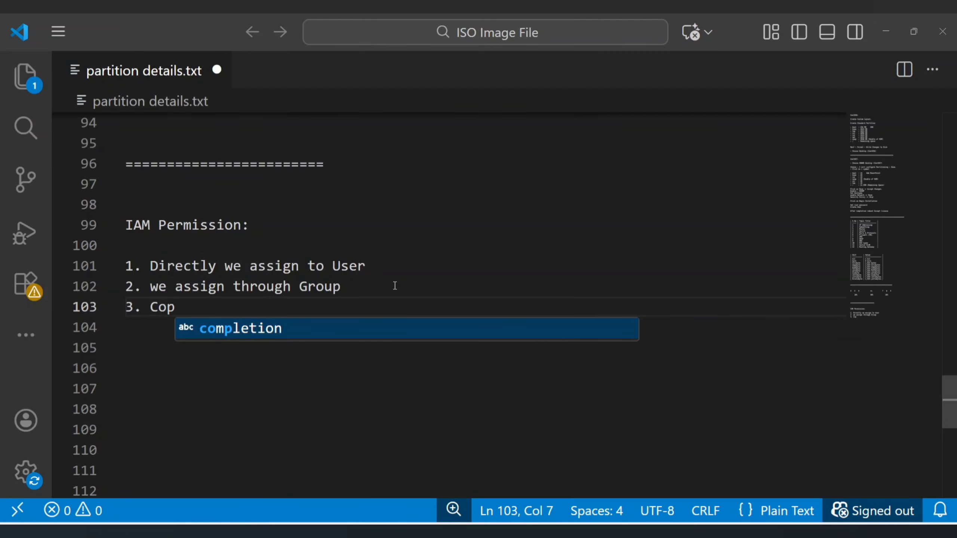
{"action": "type", "text": "y "}
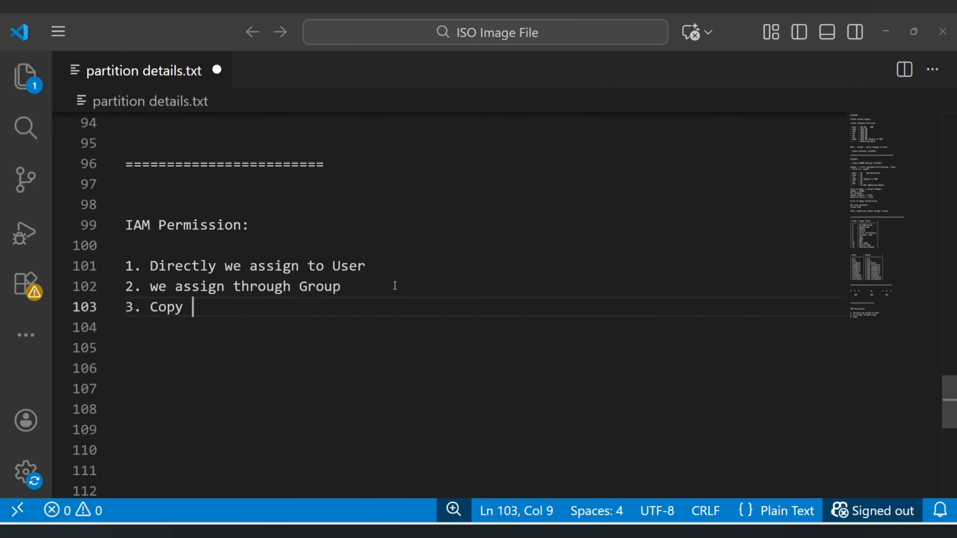
{"action": "type", "text": "permission "}
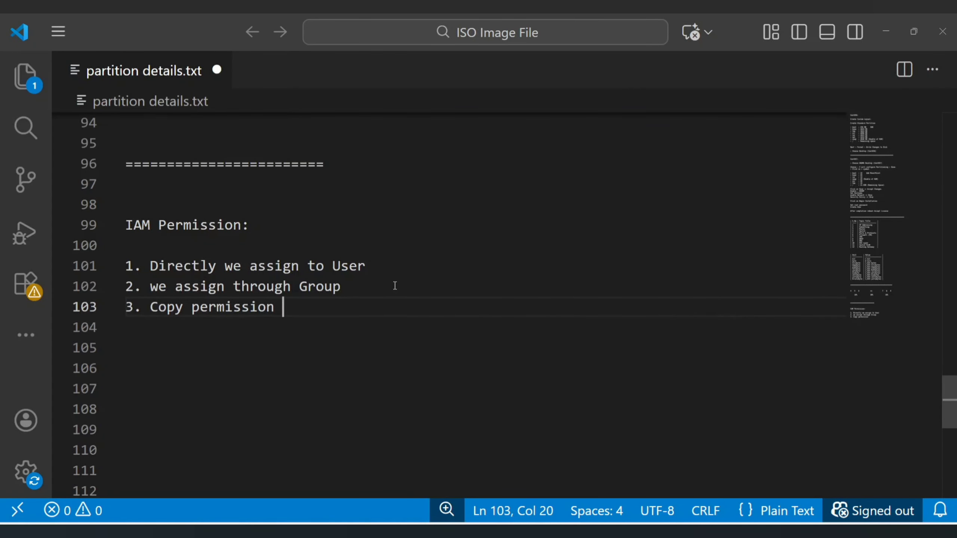
{"action": "type", "text": "from existing "}
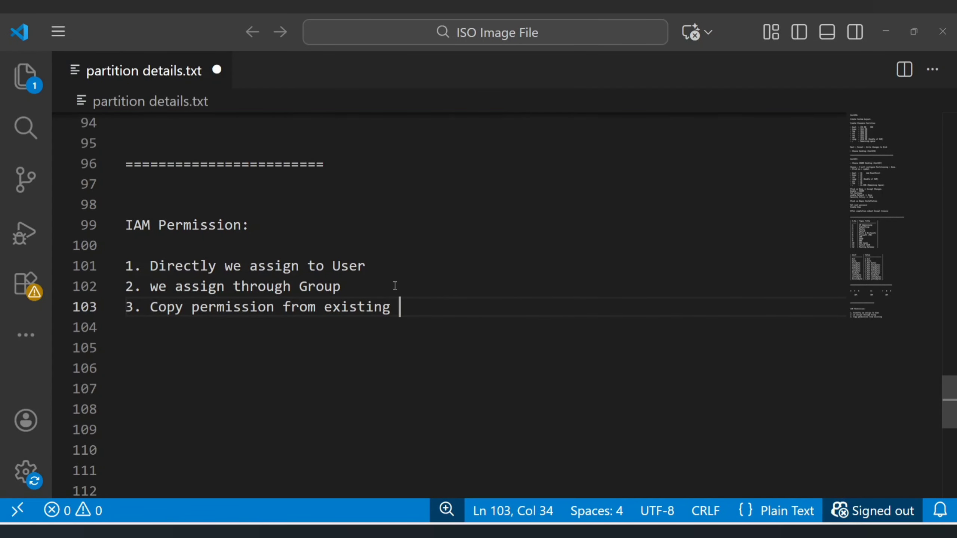
{"action": "type", "text": "user"}
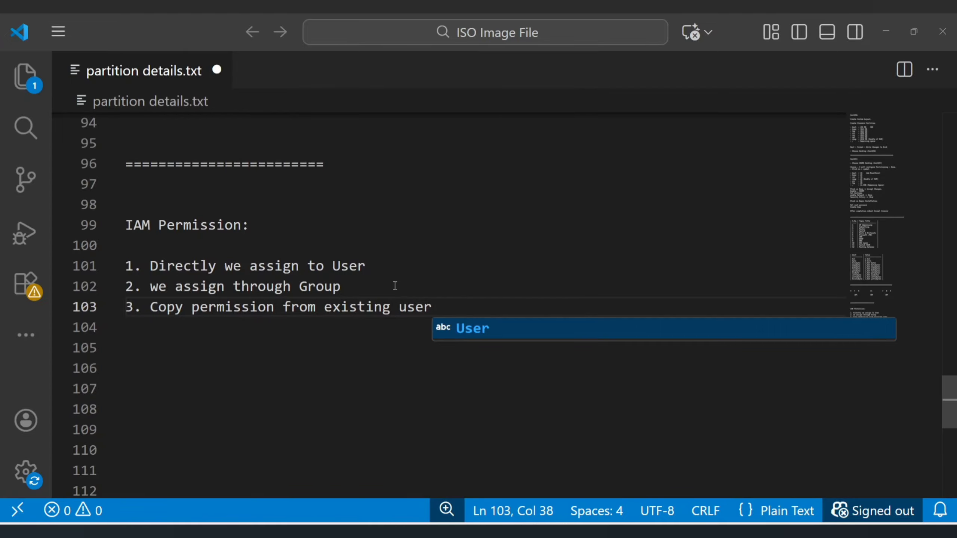
In the root session, try the Copy permissions option for the user with aws-class as the source, and cancel it
{"action": "key", "text": "alt+Tab"}
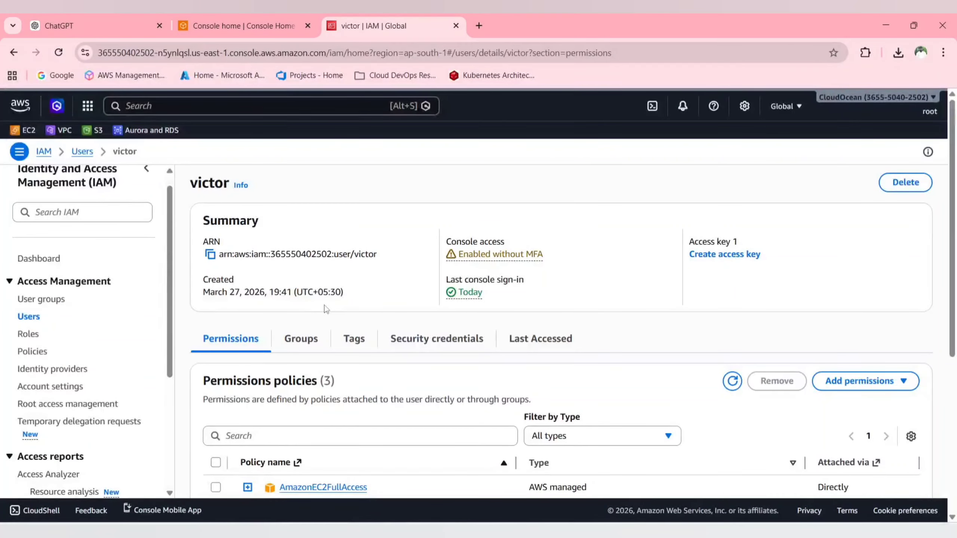
{"action": "scroll", "coordinate": [324, 305], "scroll_direction": "down", "scroll_amount": 2}
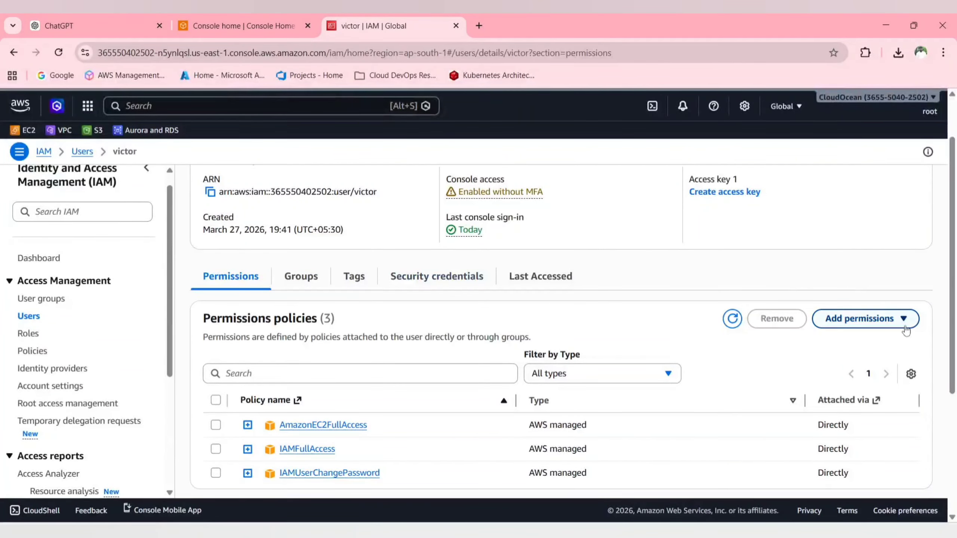
{"action": "left_click", "coordinate": [892, 320]}
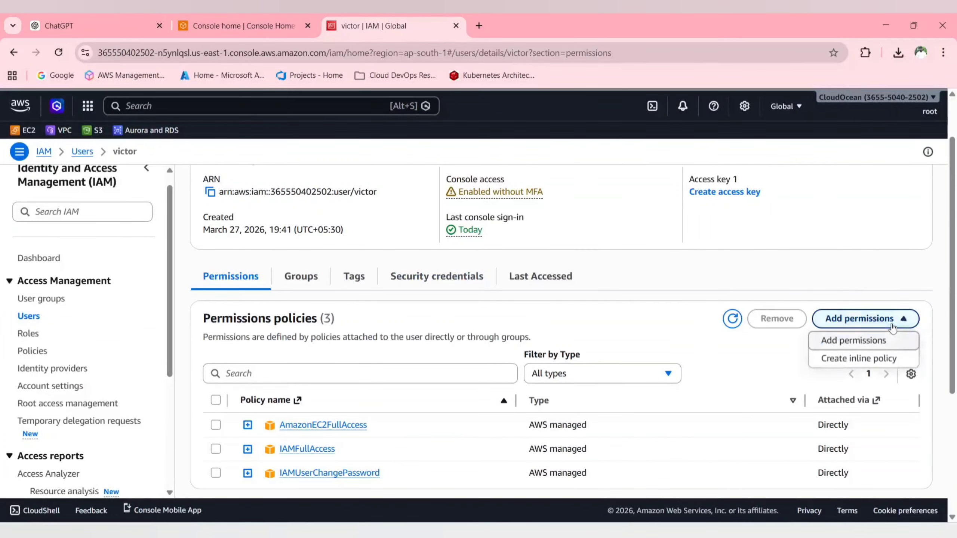
{"action": "left_click", "coordinate": [853, 342]}
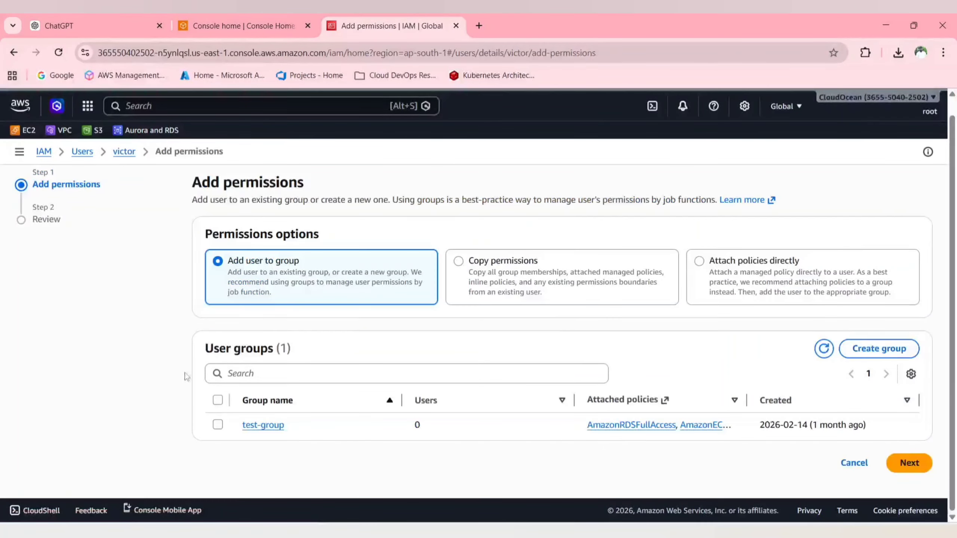
{"action": "left_click", "coordinate": [488, 269]}
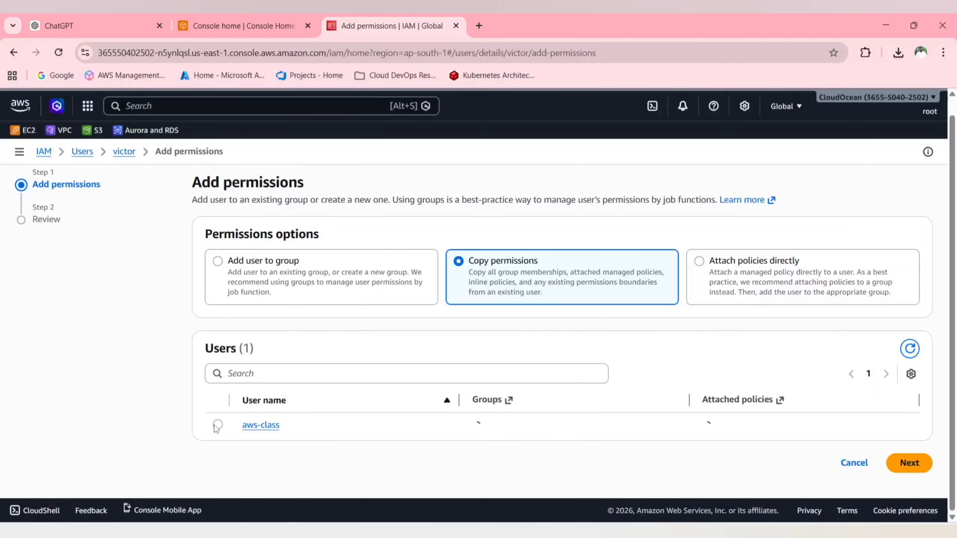
{"action": "left_click", "coordinate": [218, 425]}
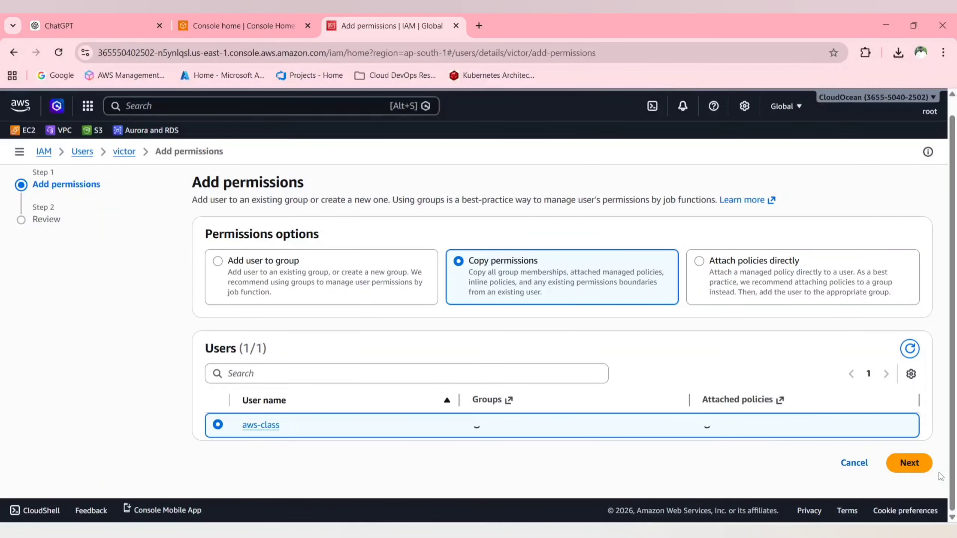
{"action": "left_click", "coordinate": [856, 464]}
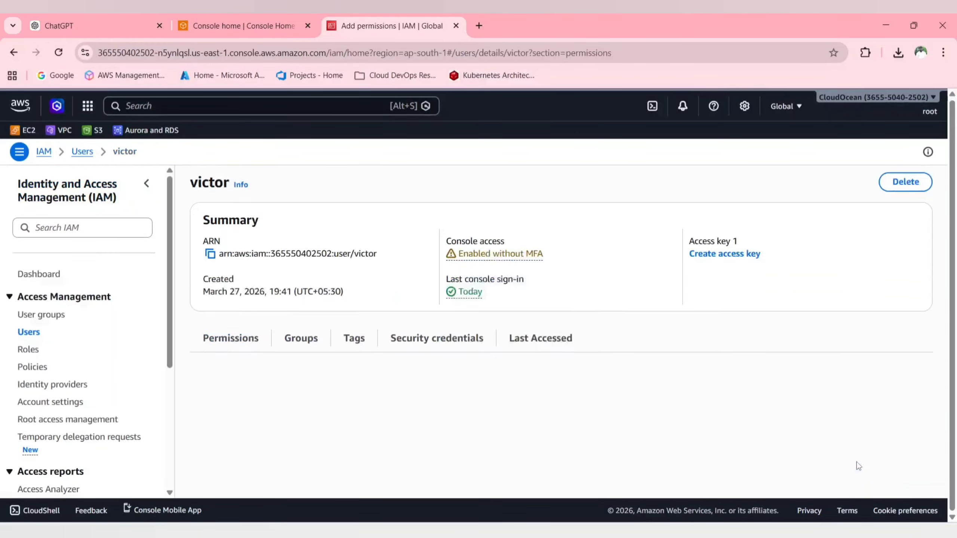
In the VS Code notes, mark the line about assigning permissions directly to the user with "- done"
{"action": "key", "text": "alt+Tab"}
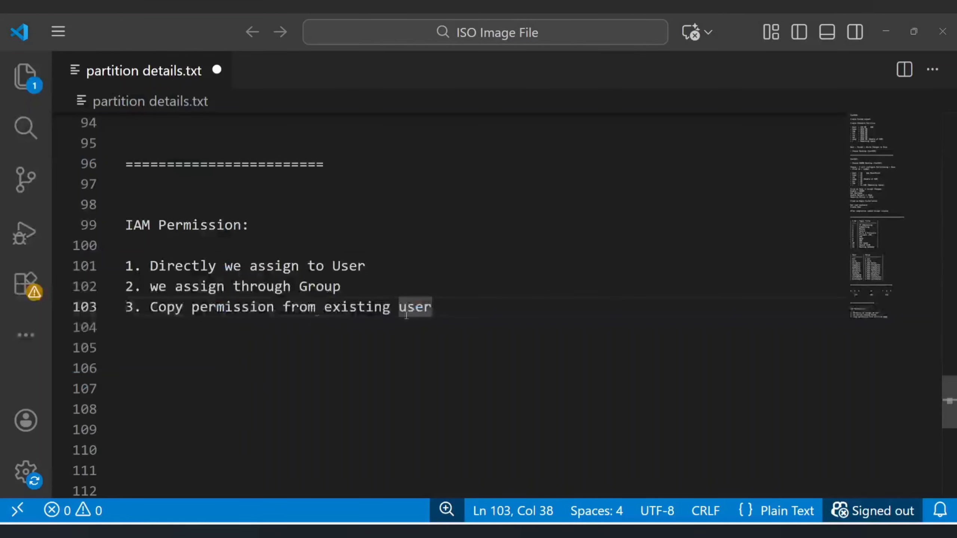
{"action": "left_click", "coordinate": [386, 268]}
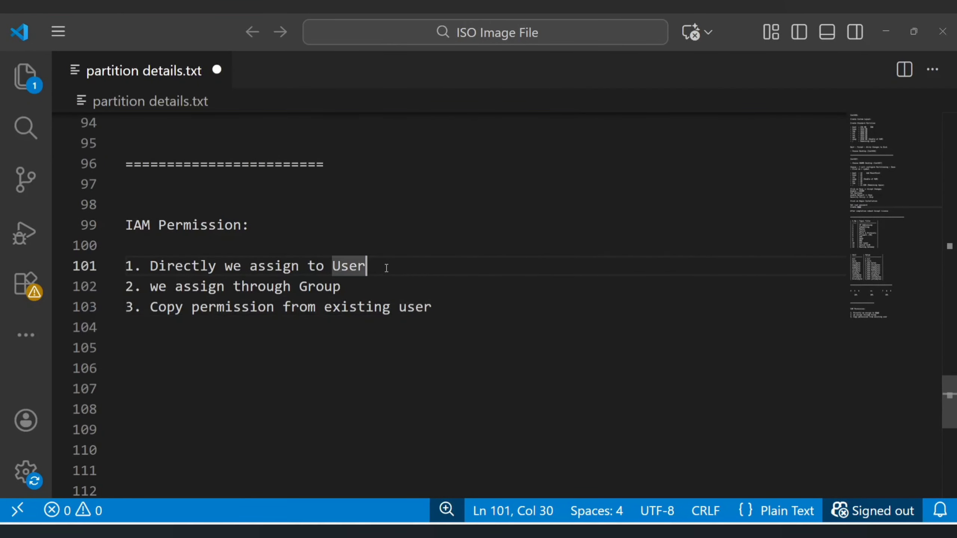
{"action": "key", "text": "Tab"}
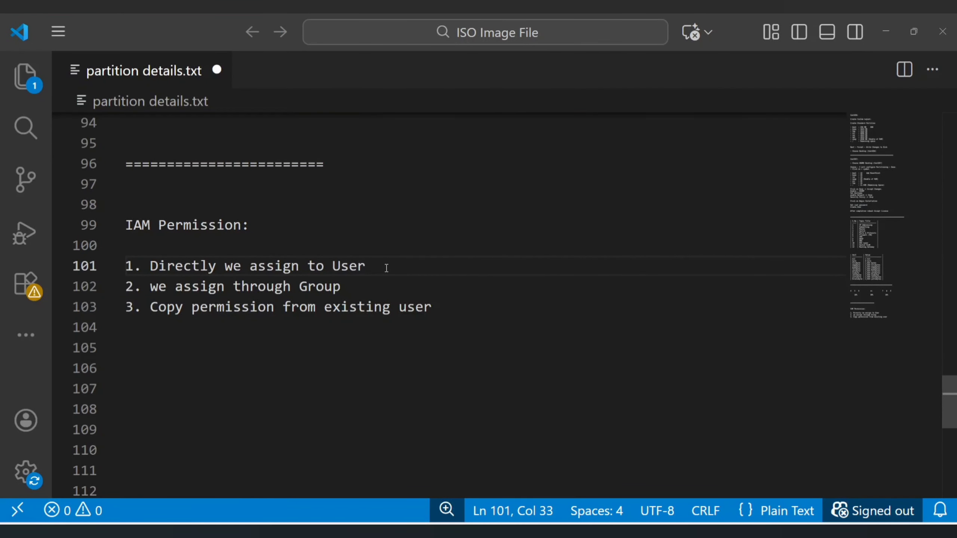
{"action": "type", "text": "- done"}
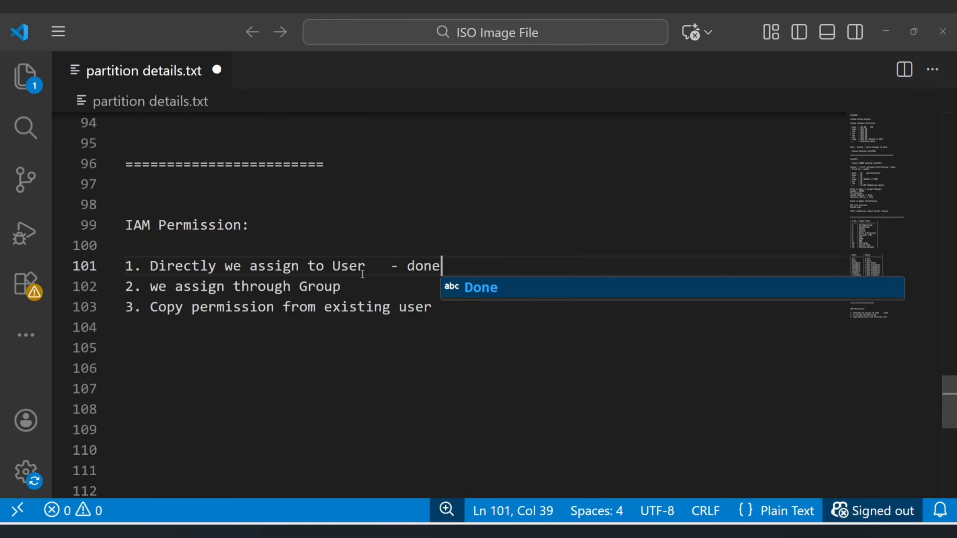
{"action": "left_click", "coordinate": [361, 287]}
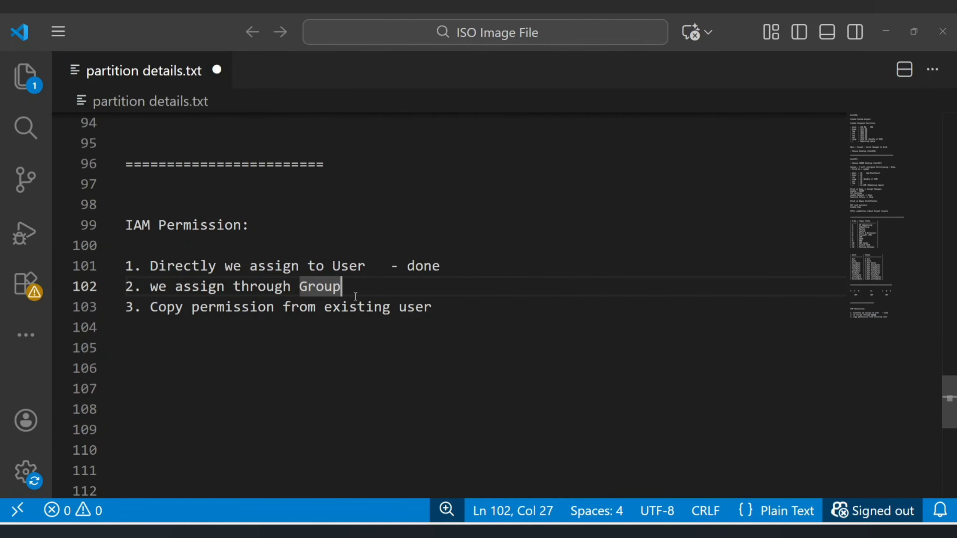
View the IAM user groups in the root session, and switch to the draw.io diagram to point out the Admin Team user
{"action": "key", "text": "alt+Tab"}
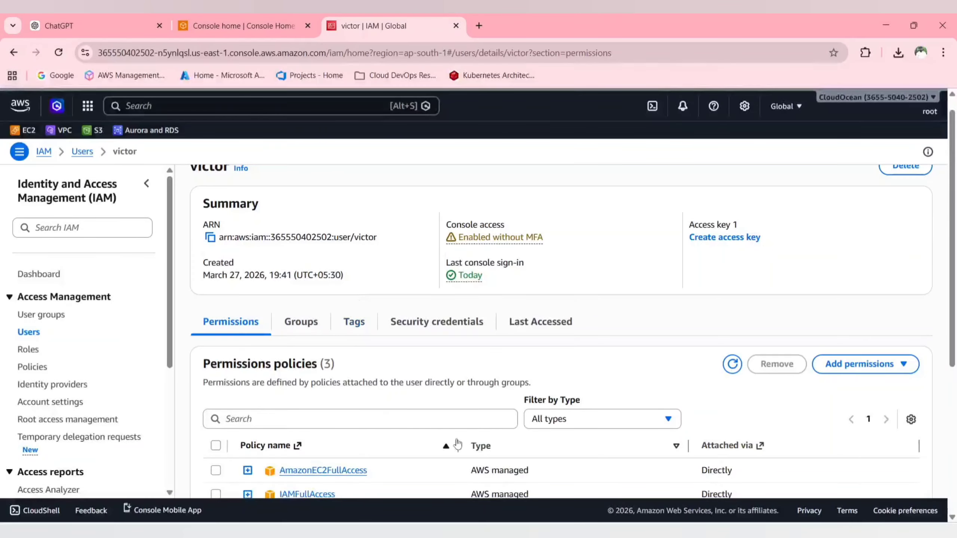
{"action": "left_click", "coordinate": [42, 314]}
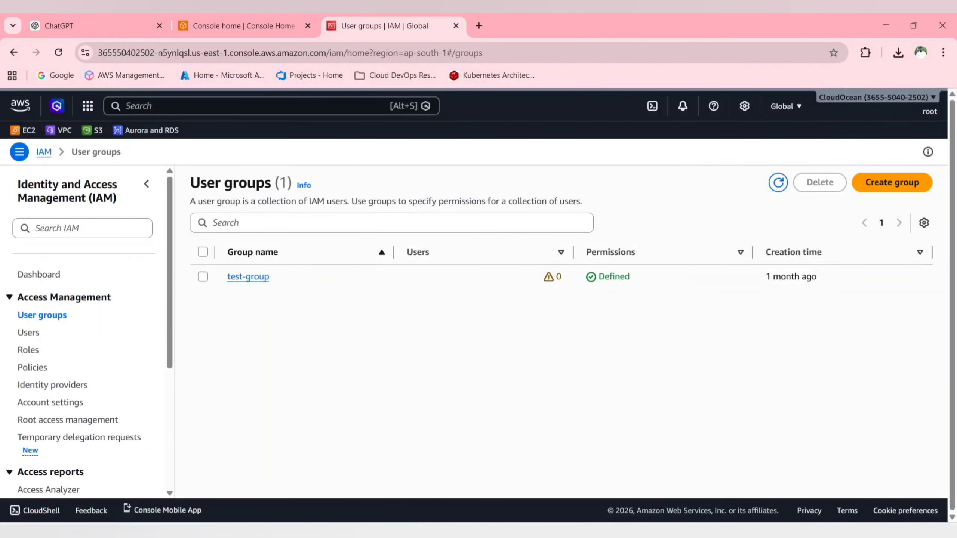
{"action": "mouse_move", "coordinate": [701, 532]}
{"action": "left_click", "coordinate": [650, 532]}
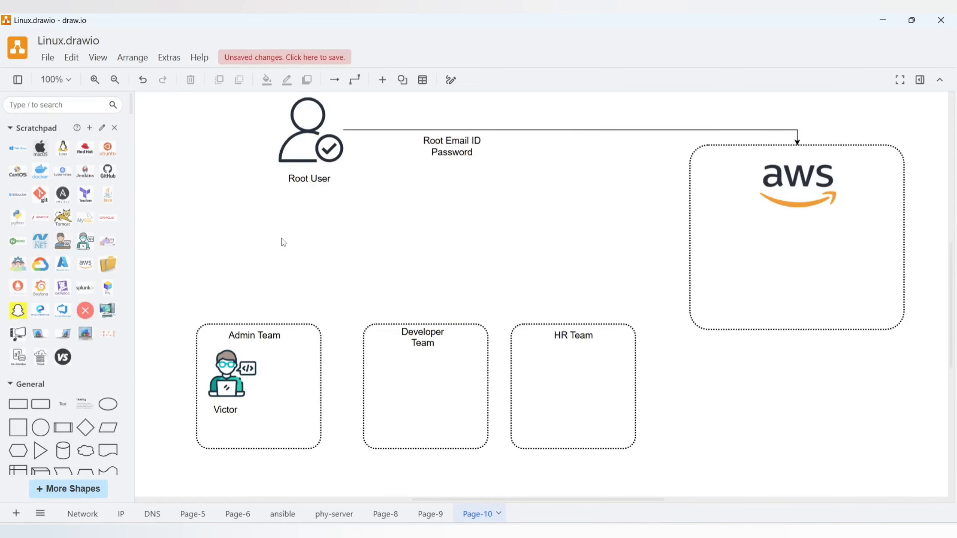
{"action": "left_click", "coordinate": [230, 377]}
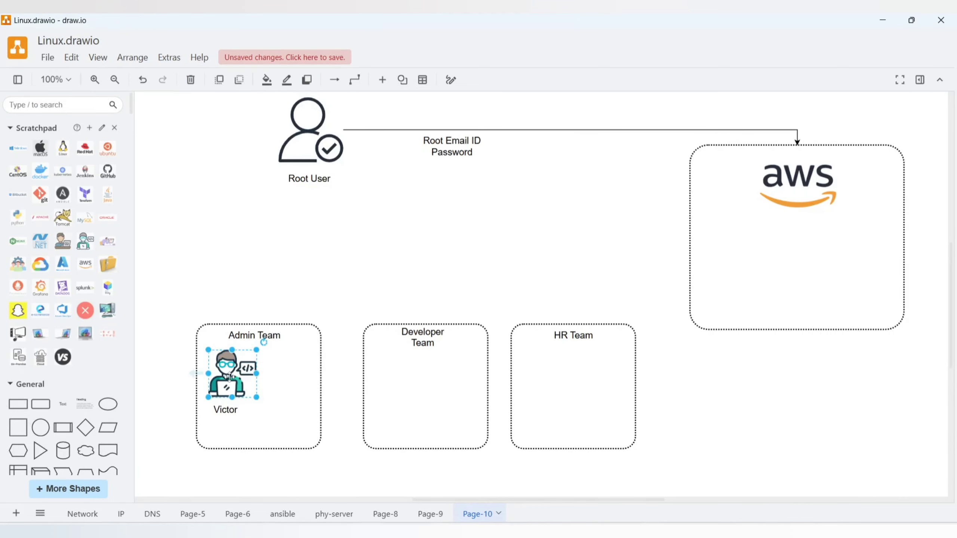
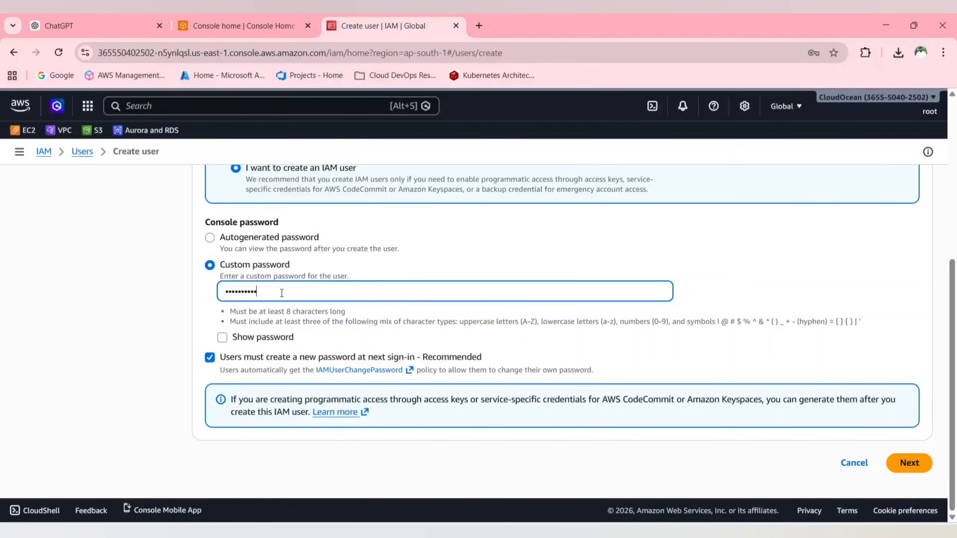
Turn off the required password change at next sign-in for the new user, and continue to the review without assigning any permissions
{"action": "left_click", "coordinate": [210, 358]}
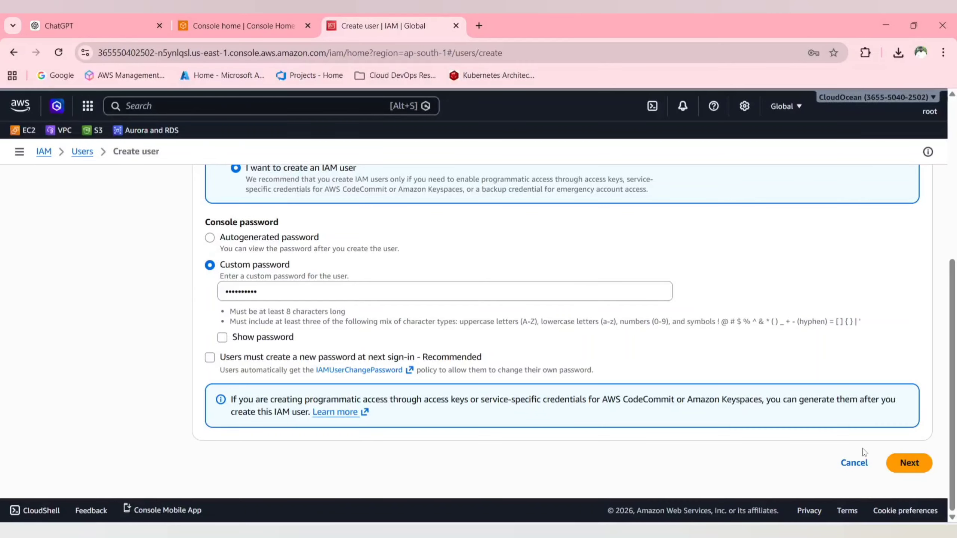
{"action": "left_click", "coordinate": [909, 462]}
{"action": "scroll", "coordinate": [565, 328], "scroll_direction": "down", "scroll_amount": 2}
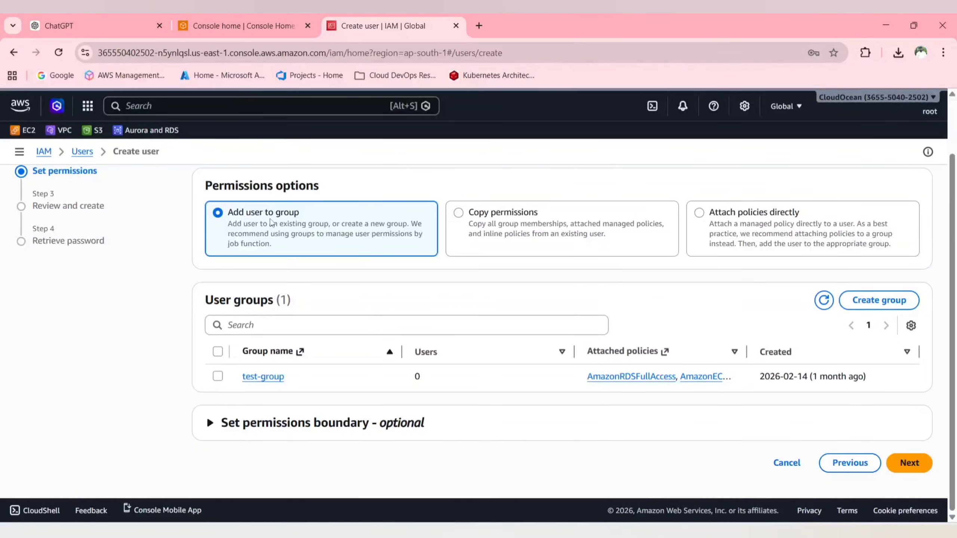
{"action": "left_click", "coordinate": [909, 463]}
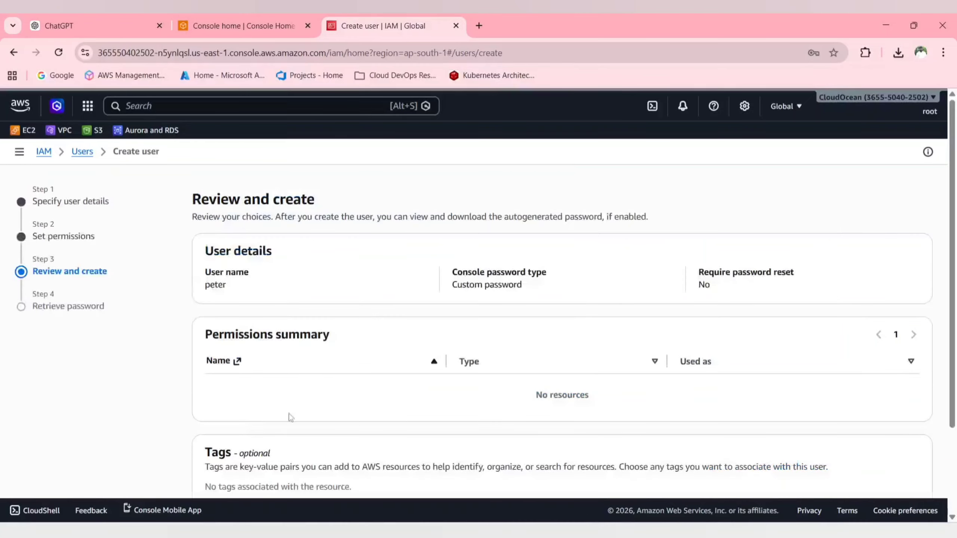
Create the new user, and return to the users list without viewing or downloading the console password
{"action": "scroll", "coordinate": [424, 377], "scroll_direction": "down", "scroll_amount": 3}
{"action": "left_click", "coordinate": [914, 464]}
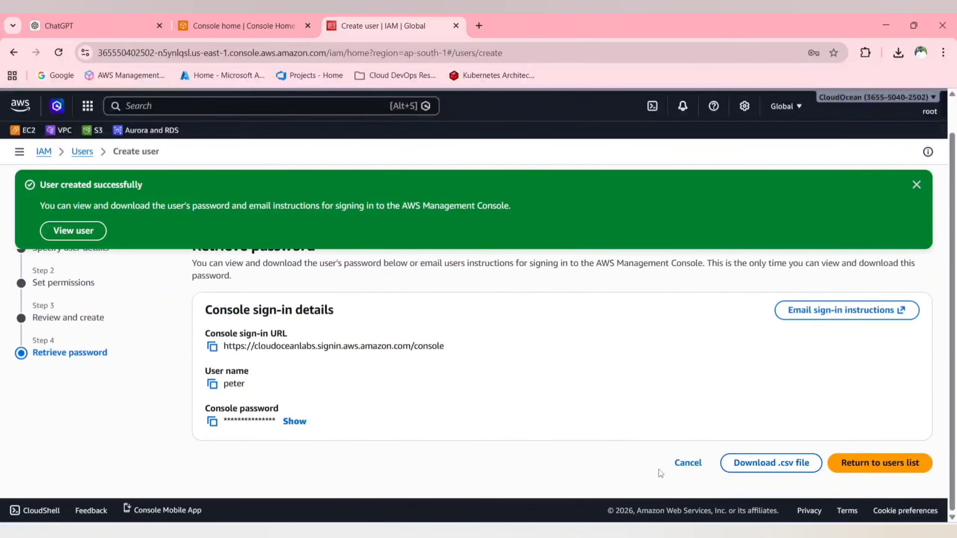
{"action": "left_click", "coordinate": [902, 462]}
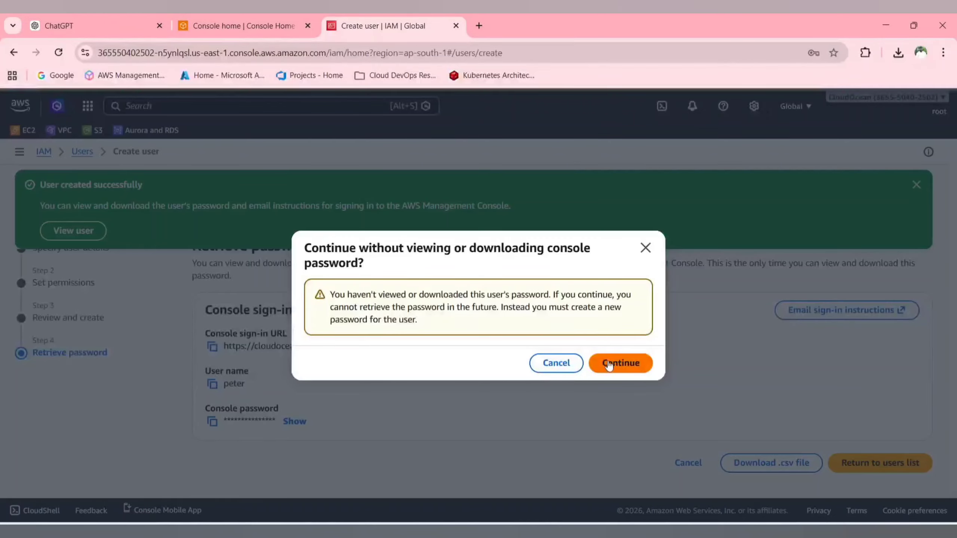
{"action": "left_click", "coordinate": [618, 362]}
{"action": "scroll", "coordinate": [455, 335], "scroll_direction": "down", "scroll_amount": 1}
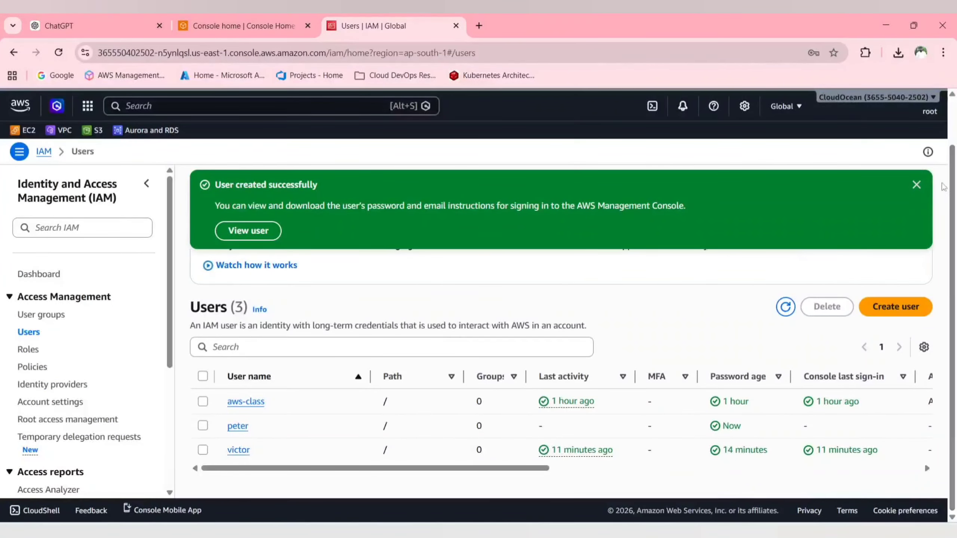
{"action": "left_click", "coordinate": [923, 188]}
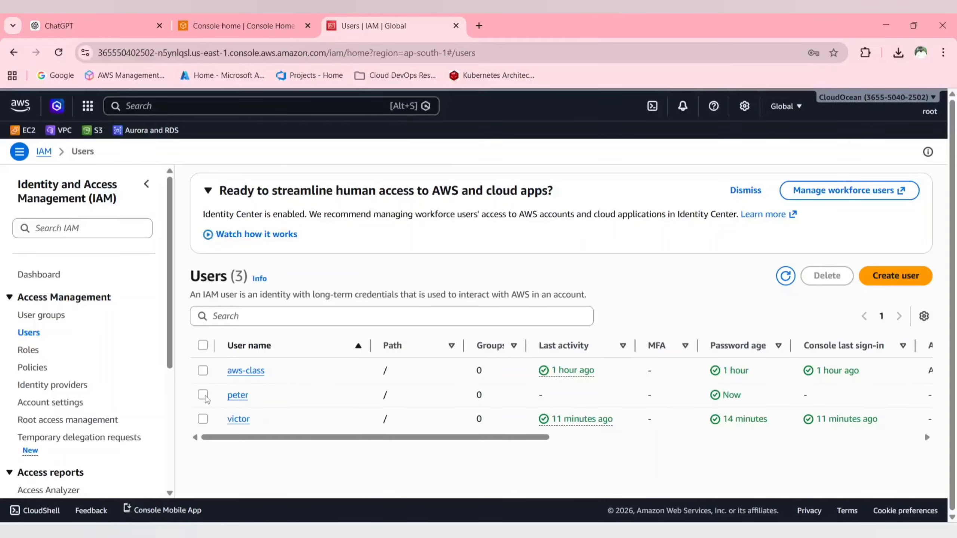
{"action": "left_click", "coordinate": [203, 395]}
{"action": "left_click", "coordinate": [204, 419]}
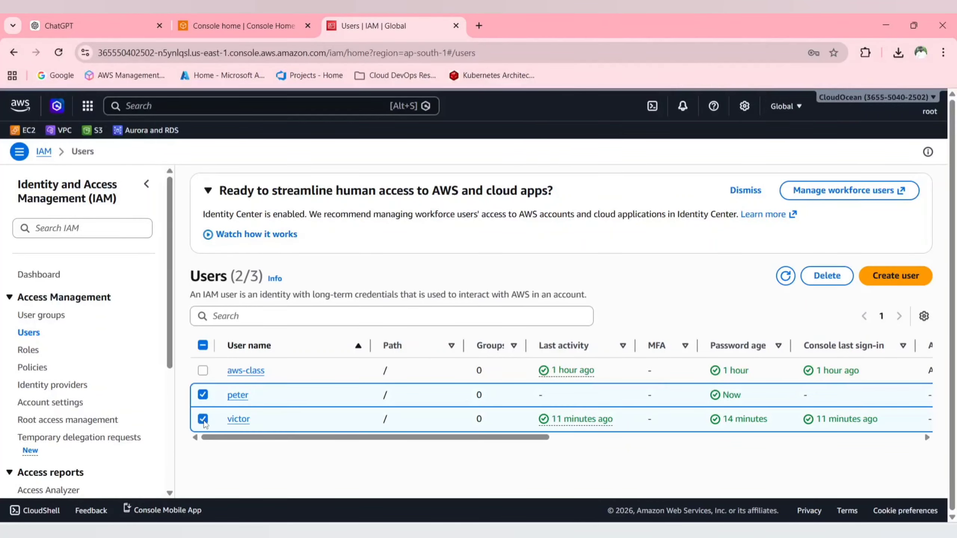
{"action": "left_click", "coordinate": [202, 395]}
{"action": "left_click", "coordinate": [203, 418]}
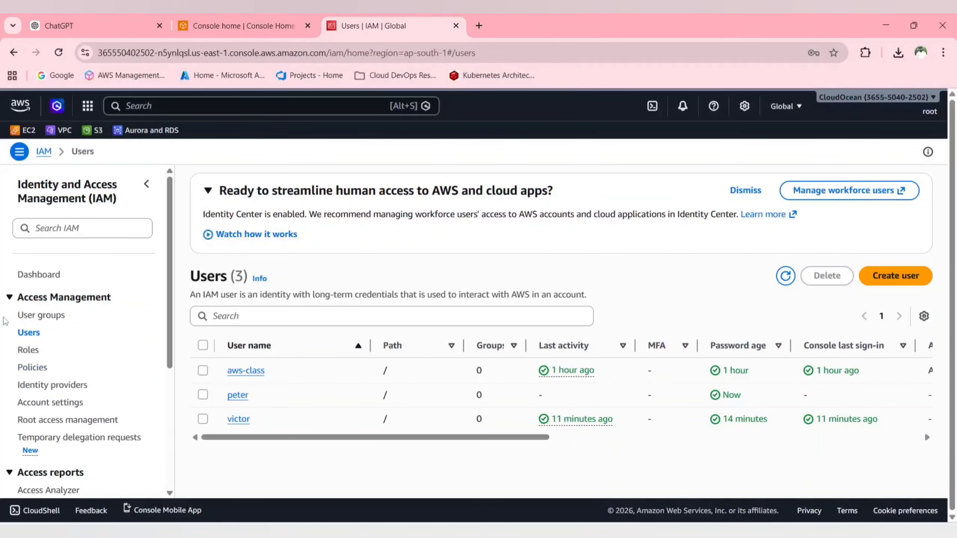
Check the Admin Team in the draw.io diagram, and start a new IAM user group in the AWS console named Admin Group
{"action": "left_click", "coordinate": [27, 315]}
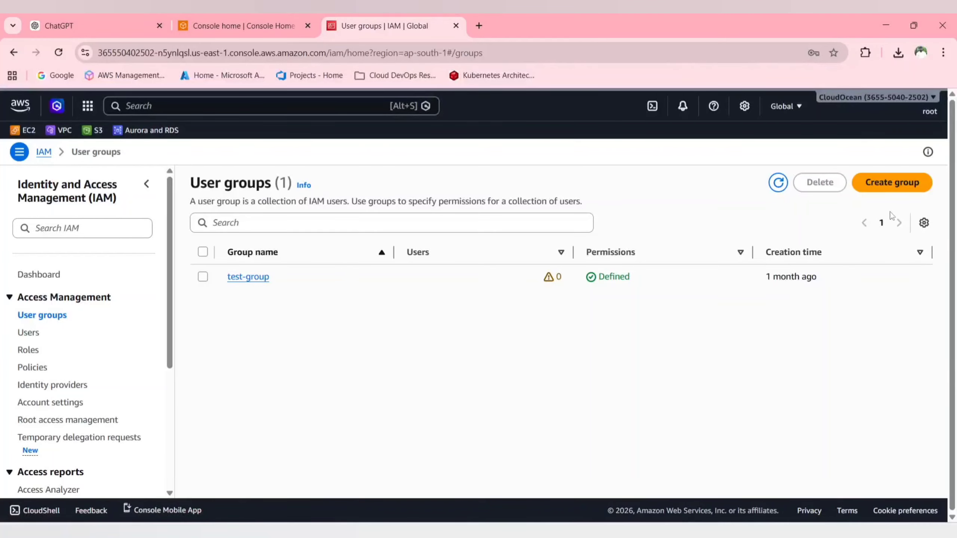
{"action": "key", "text": "alt+Tab"}
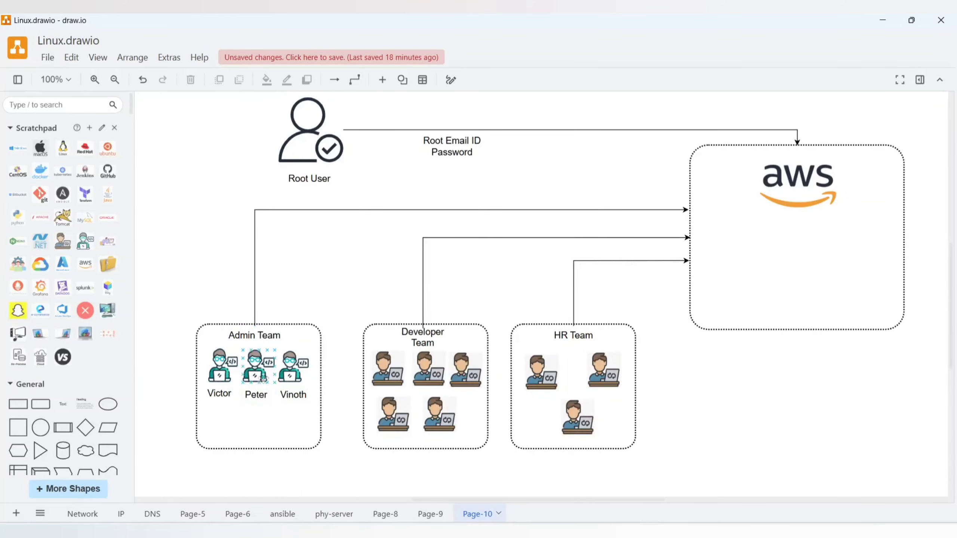
{"action": "key", "text": "alt+Tab"}
{"action": "left_click", "coordinate": [879, 183]}
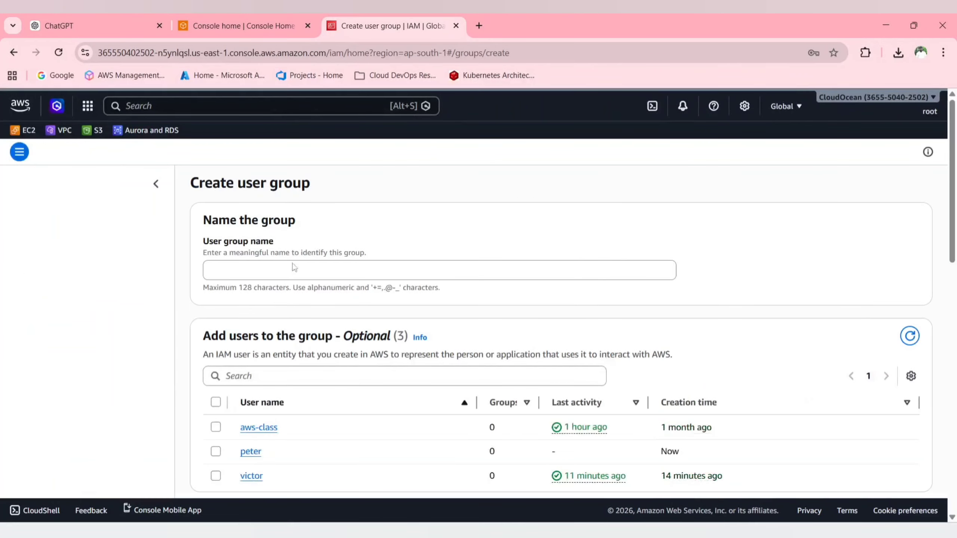
{"action": "left_click", "coordinate": [331, 271]}
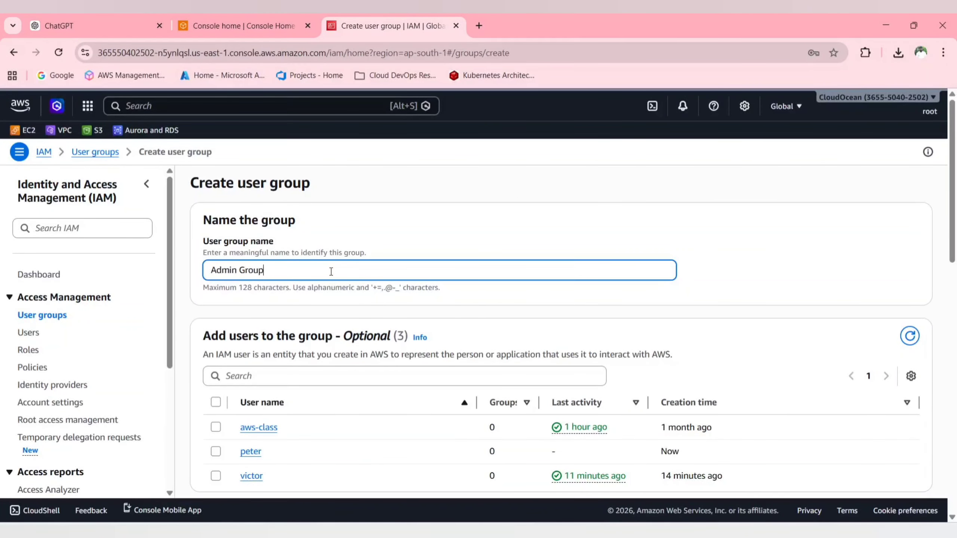
{"action": "type", "text": "Admin Group"}
{"action": "scroll", "coordinate": [331, 271], "scroll_direction": "down", "scroll_amount": 4}
{"action": "scroll", "coordinate": [335, 271], "scroll_direction": "up", "scroll_amount": 4}
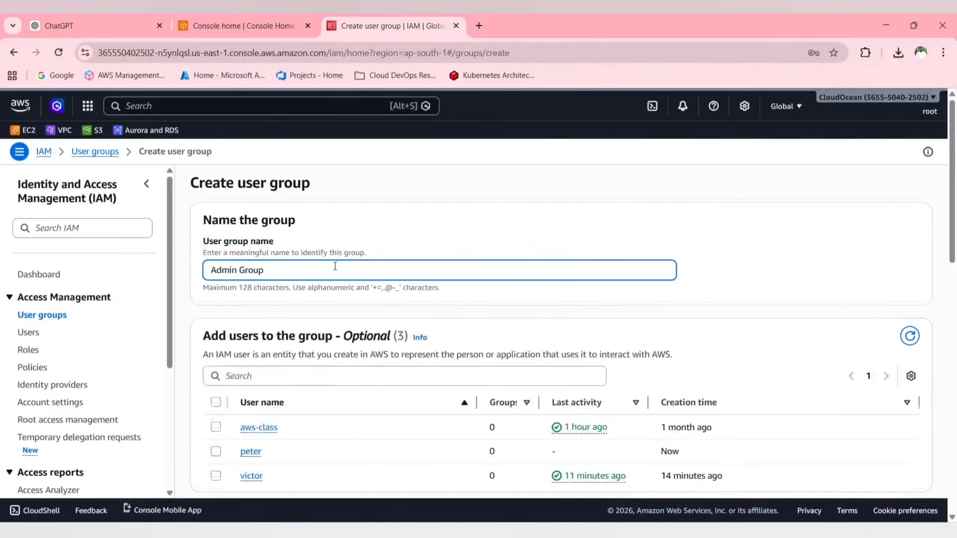
Select the two Admin Team users as group members, and try to create the group without attaching any permissions policies
{"action": "scroll", "coordinate": [334, 266], "scroll_direction": "down", "scroll_amount": 3}
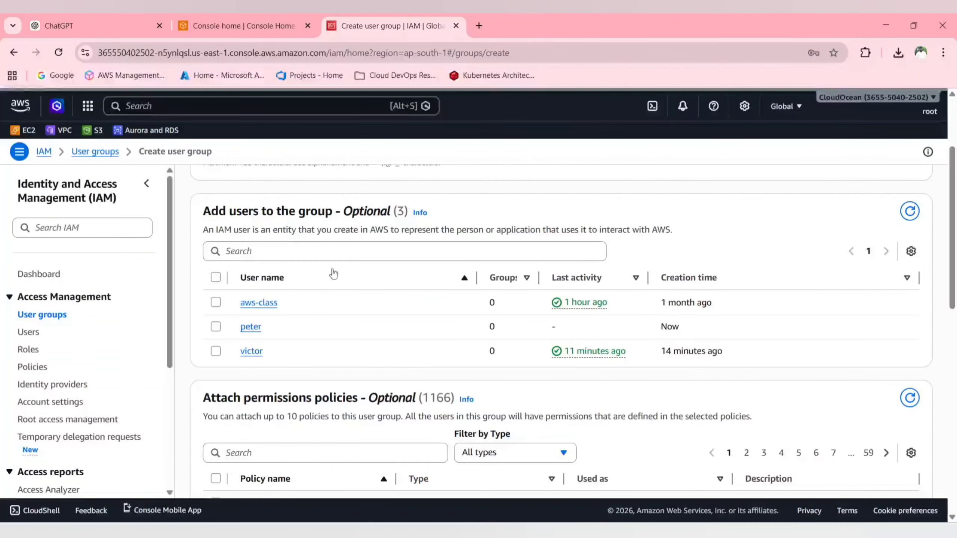
{"action": "left_click", "coordinate": [216, 327]}
{"action": "left_click", "coordinate": [216, 351]}
{"action": "scroll", "coordinate": [488, 346], "scroll_direction": "up", "scroll_amount": 2}
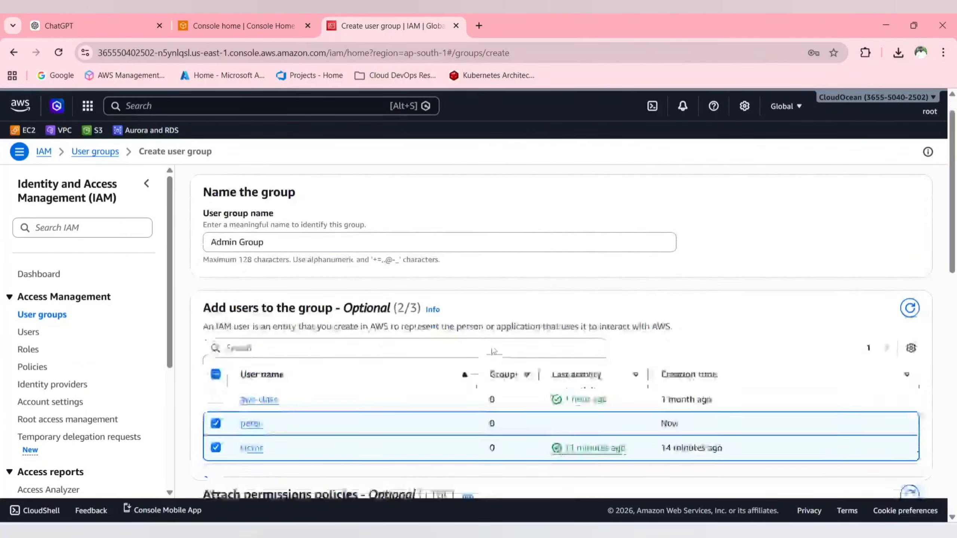
{"action": "scroll", "coordinate": [493, 351], "scroll_direction": "down", "scroll_amount": 5}
{"action": "scroll", "coordinate": [865, 317], "scroll_direction": "down", "scroll_amount": 10}
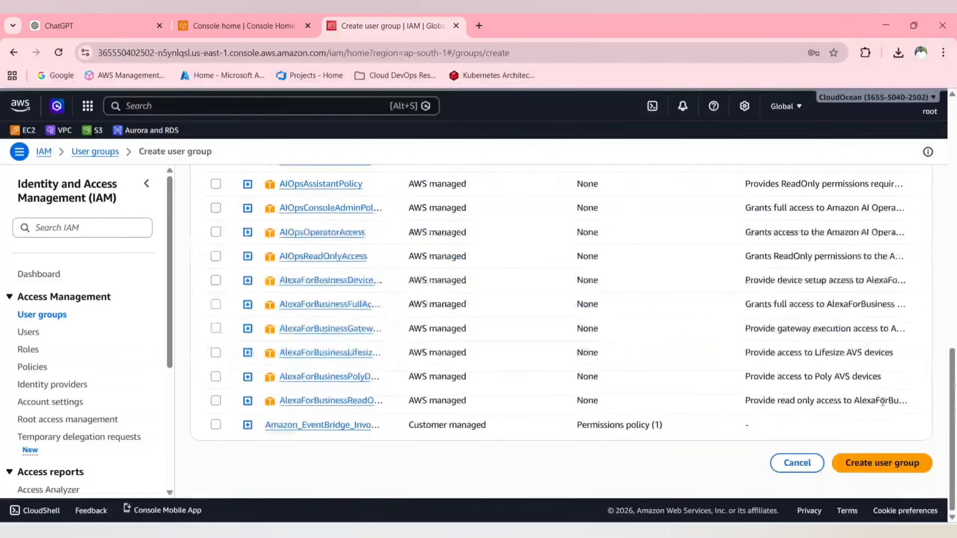
{"action": "left_click", "coordinate": [907, 465]}
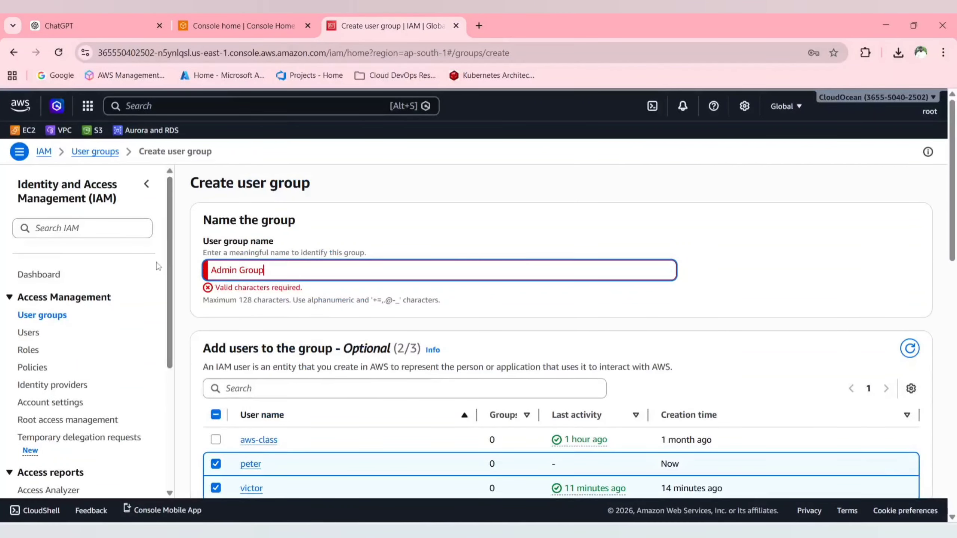
Change the user group name to admin-group, and create the group
{"action": "left_click_drag", "start_coordinate": [276, 273], "coordinate": [144, 275]}
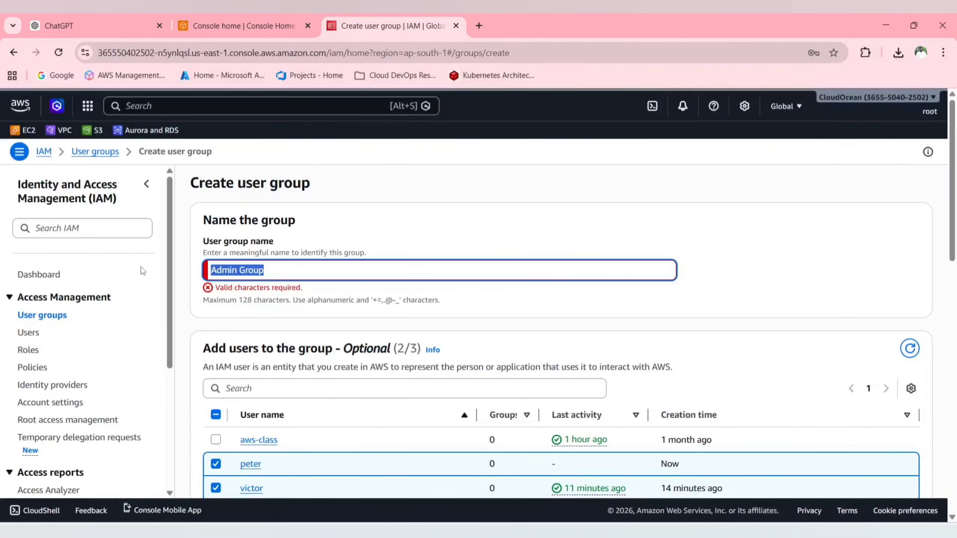
{"action": "type", "text": "admin-g"}
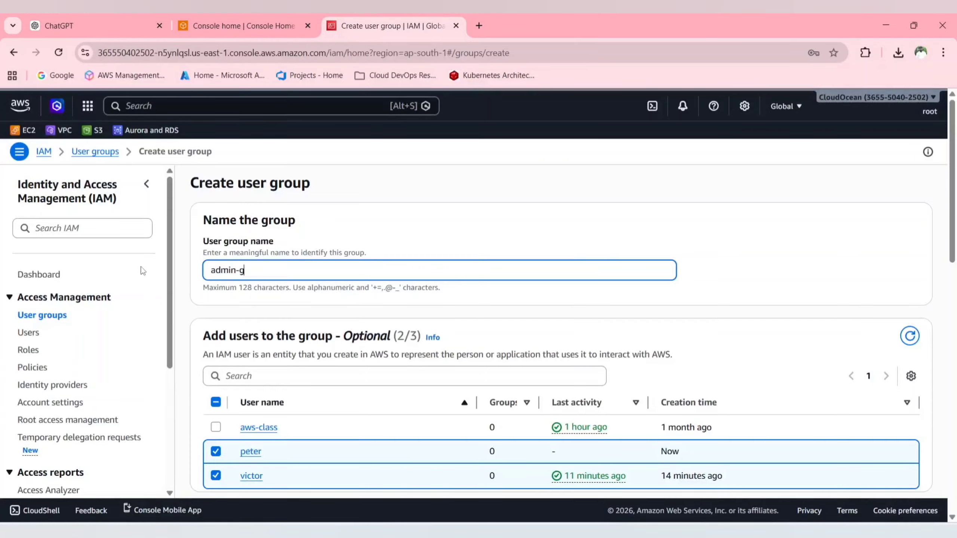
{"action": "type", "text": "roup"}
{"action": "scroll", "coordinate": [527, 376], "scroll_direction": "down", "scroll_amount": 20}
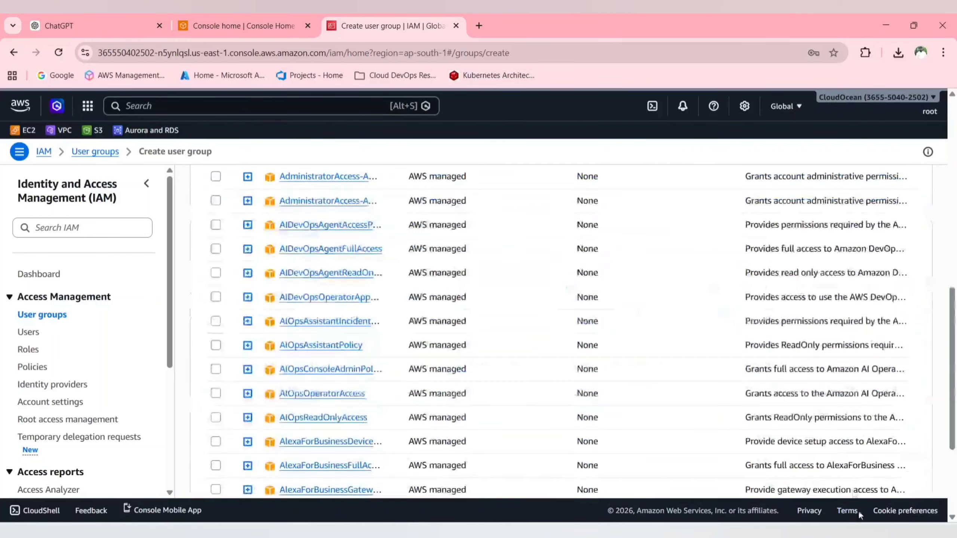
{"action": "left_click", "coordinate": [895, 466]}
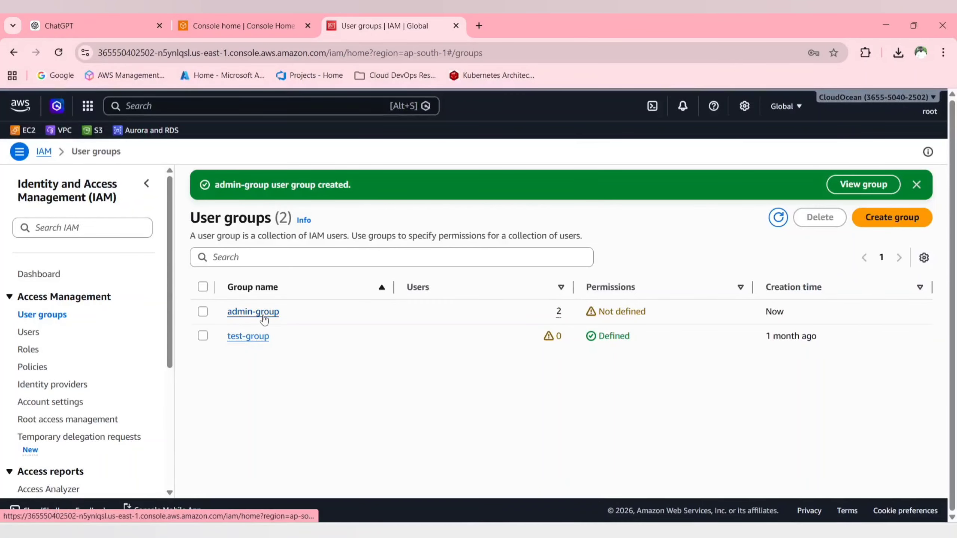
Open admin-group, and review its member users and its permissions policies
{"action": "left_click", "coordinate": [262, 319]}
{"action": "scroll", "coordinate": [271, 309], "scroll_direction": "down", "scroll_amount": 2}
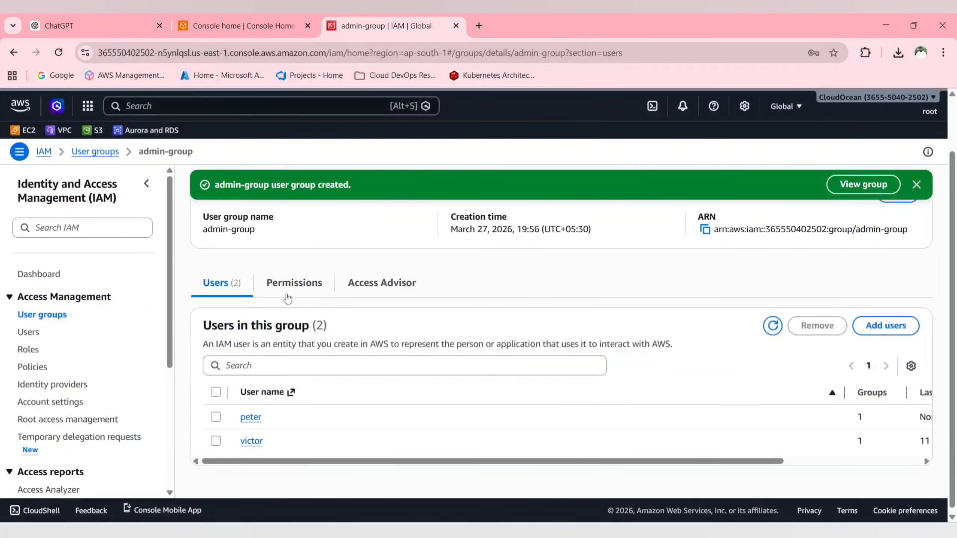
{"action": "left_click", "coordinate": [288, 292]}
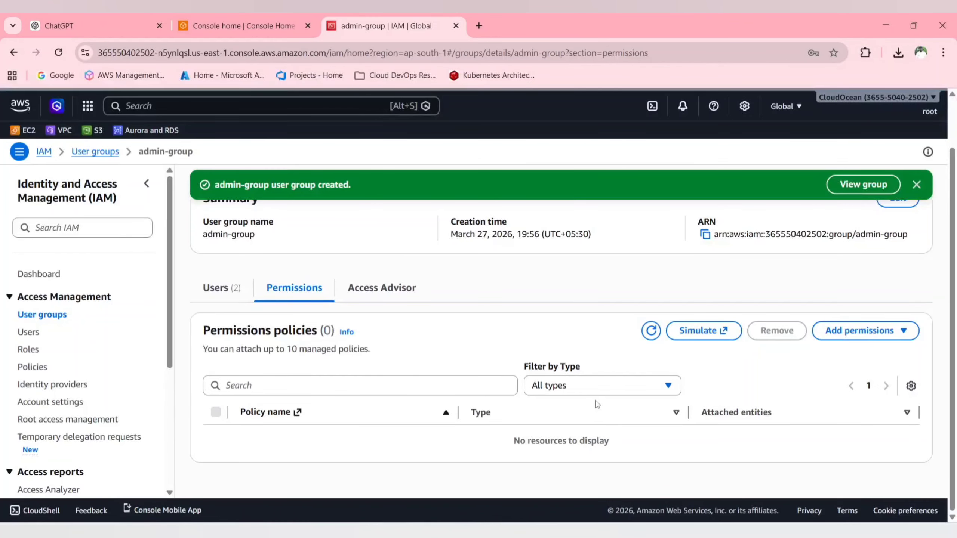
{"action": "left_click", "coordinate": [221, 288]}
Remove the directly attached AmazonEC2FullAccess and IAMFullAccess policies from the first Admin Team user, leaving IAMUserChangePassword attached
{"action": "left_click", "coordinate": [33, 333]}
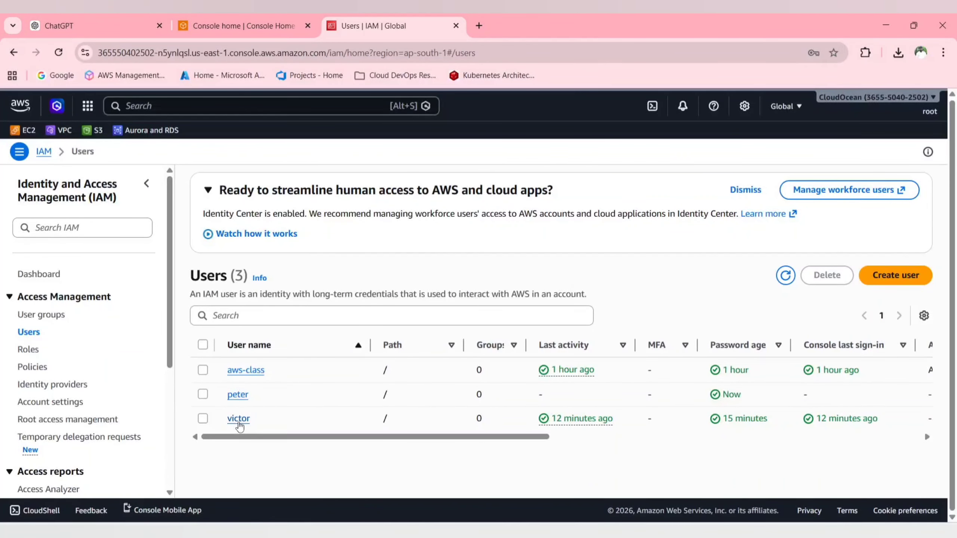
{"action": "left_click", "coordinate": [239, 418]}
{"action": "scroll", "coordinate": [267, 293], "scroll_direction": "down", "scroll_amount": 5}
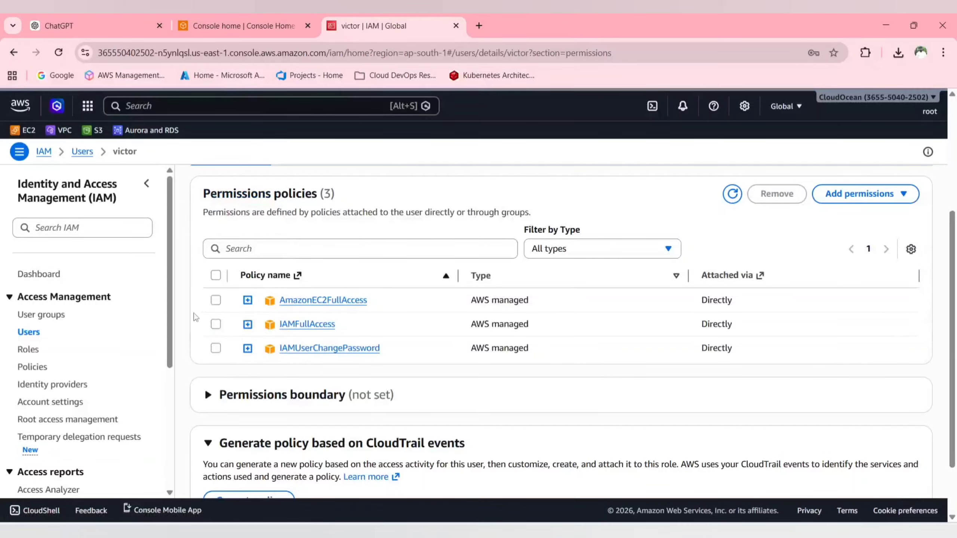
{"action": "left_click", "coordinate": [216, 324]}
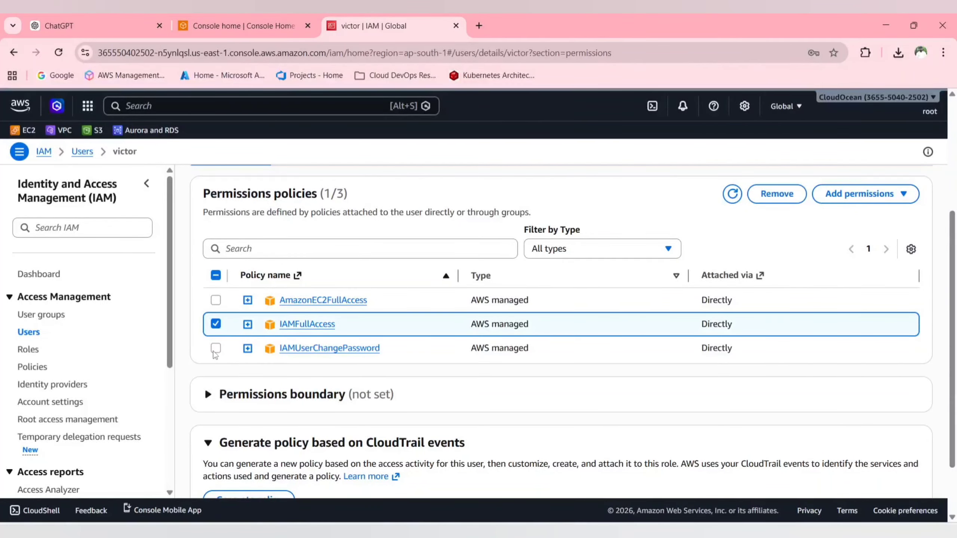
{"action": "left_click", "coordinate": [215, 349]}
{"action": "left_click", "coordinate": [215, 349]}
{"action": "left_click", "coordinate": [216, 300]}
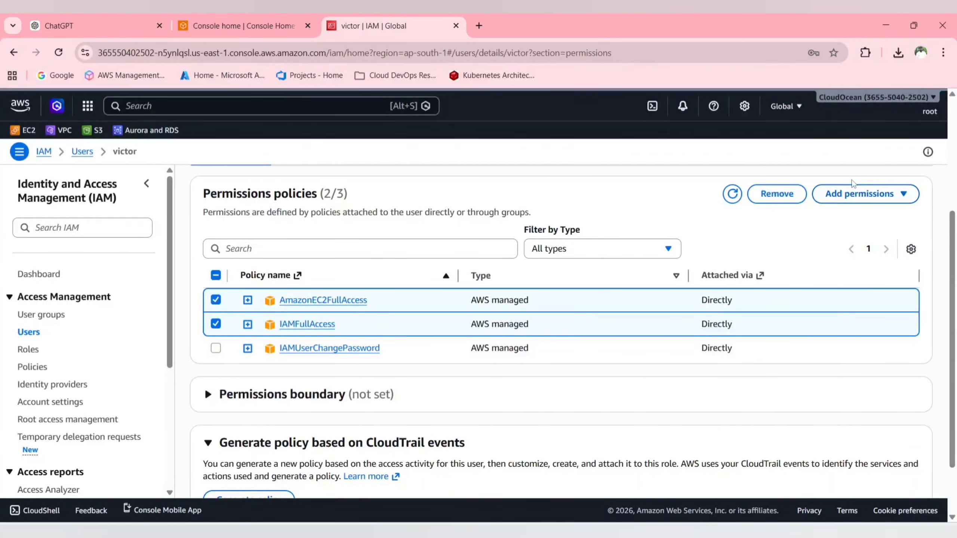
{"action": "left_click", "coordinate": [867, 194]}
{"action": "left_click", "coordinate": [866, 193]}
{"action": "left_click", "coordinate": [779, 204]}
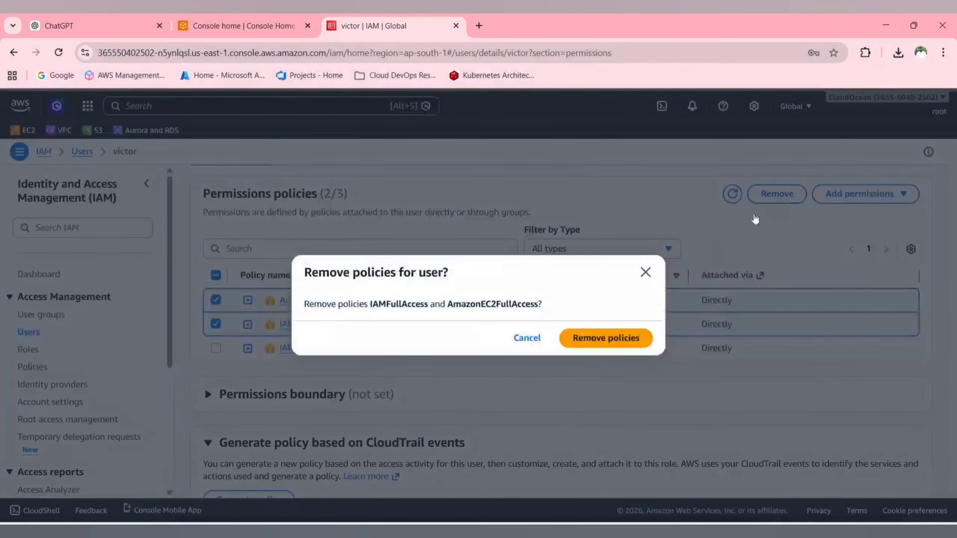
{"action": "left_click", "coordinate": [618, 339]}
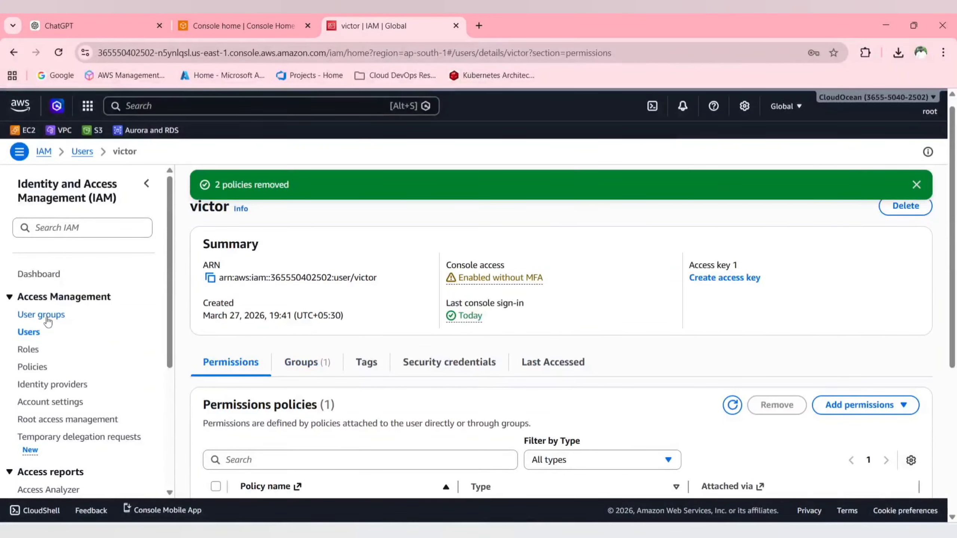
Go back to admin-group, and refresh its list of member users
{"action": "left_click", "coordinate": [47, 319]}
{"action": "left_click", "coordinate": [252, 282]}
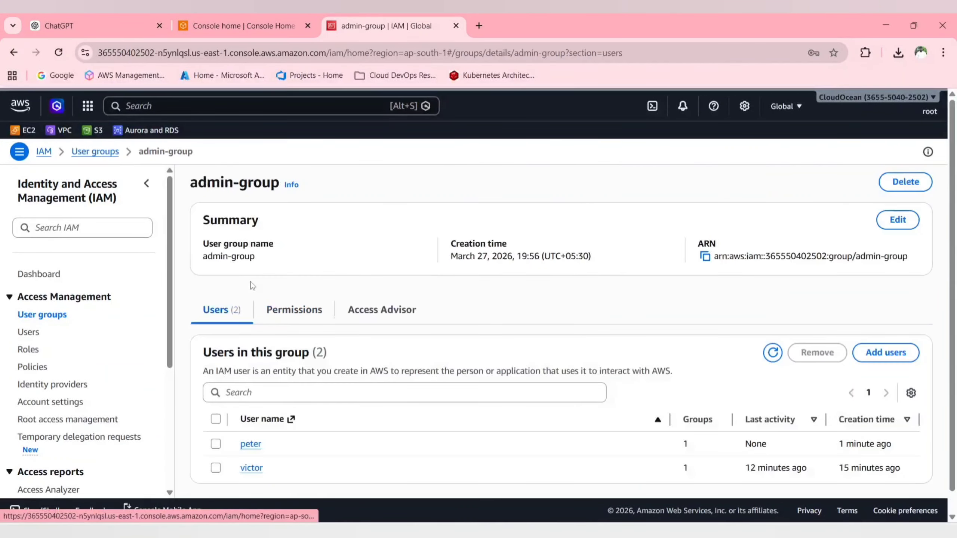
{"action": "scroll", "coordinate": [252, 392], "scroll_direction": "down", "scroll_amount": 1}
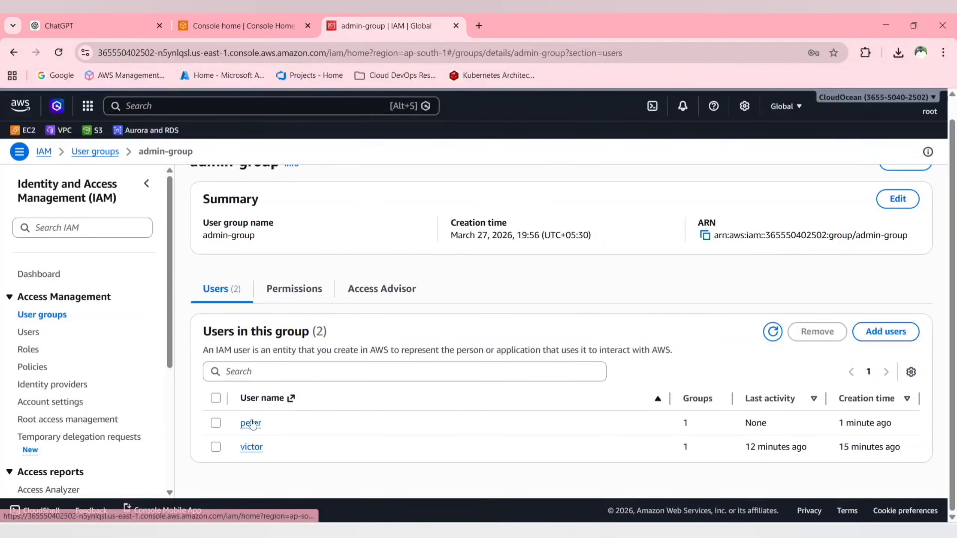
{"action": "left_click", "coordinate": [771, 332]}
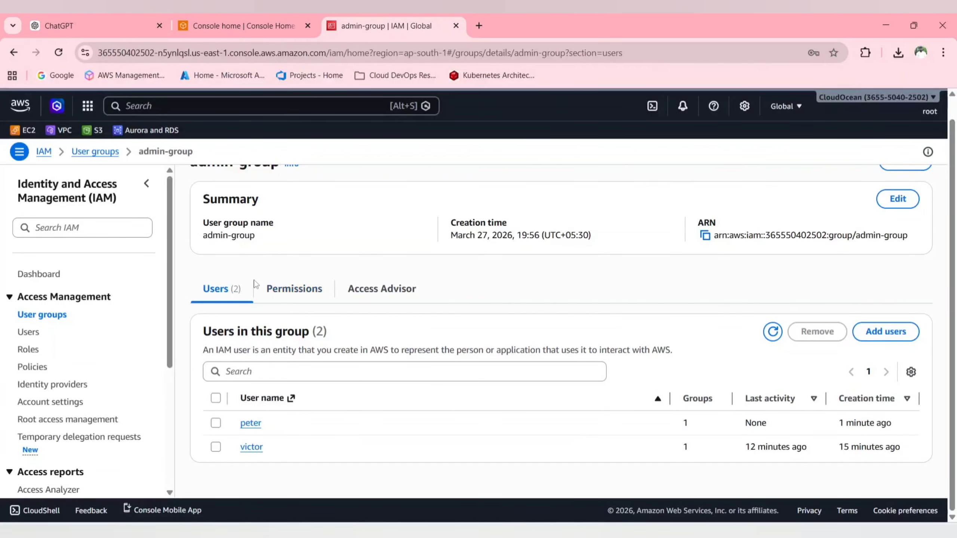
Duplicate the admin-group browser tab, open both members' user details in separate tabs, and view the newest user's permissions
{"action": "right_click", "coordinate": [405, 18]}
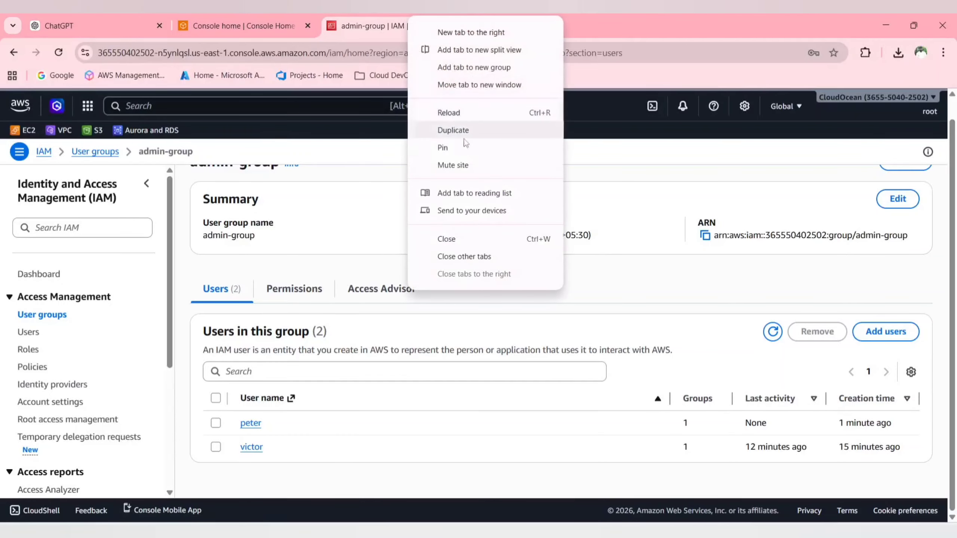
{"action": "left_click", "coordinate": [468, 134]}
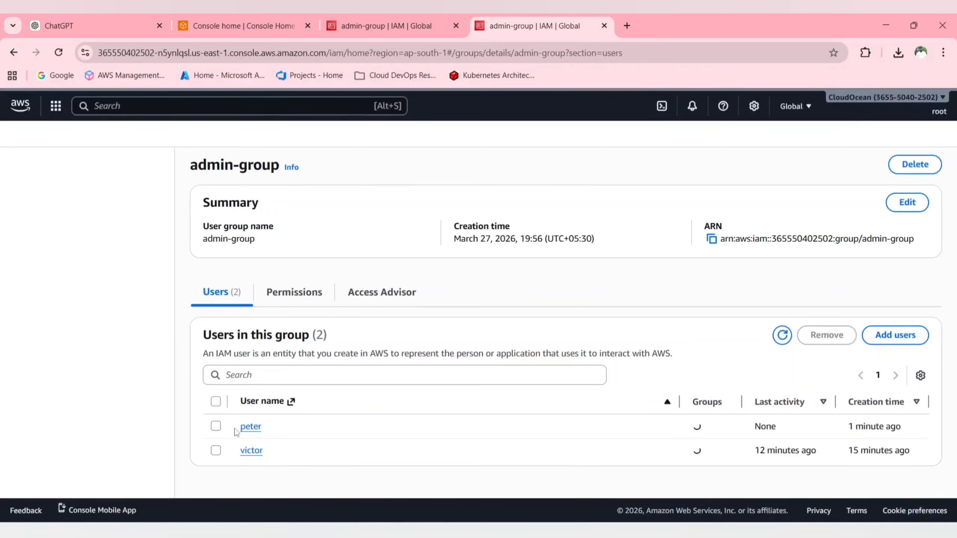
{"action": "left_click", "coordinate": [249, 446]}
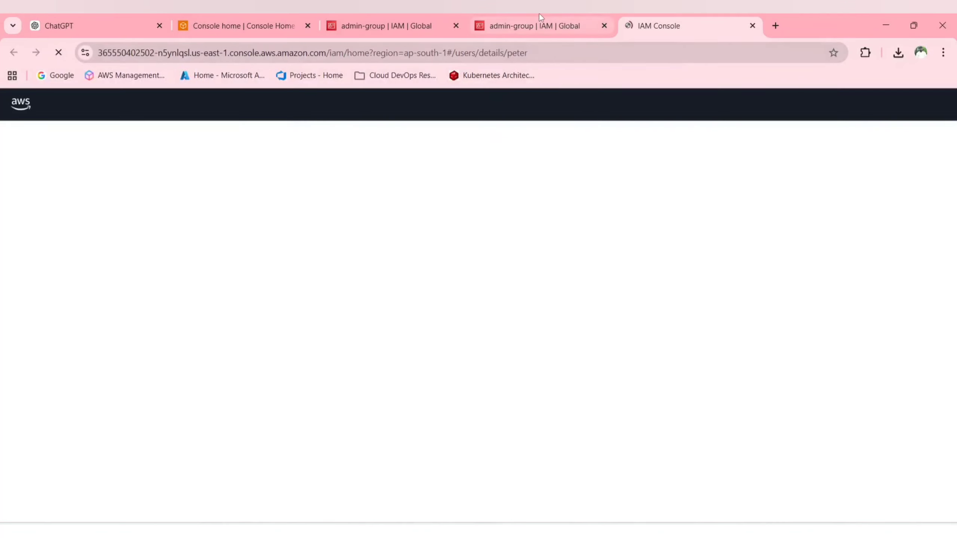
{"action": "left_click", "coordinate": [540, 25]}
{"action": "left_click", "coordinate": [255, 464]}
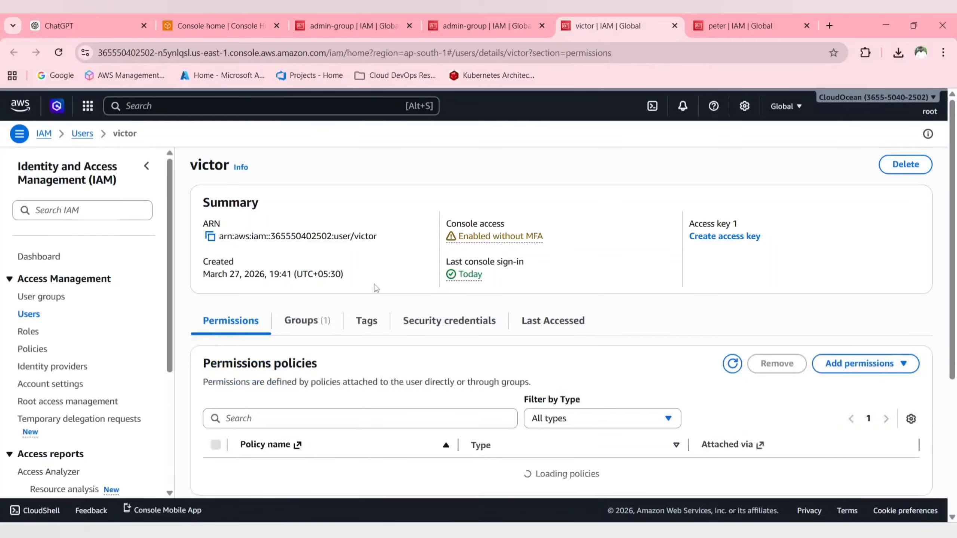
{"action": "left_click", "coordinate": [740, 18]}
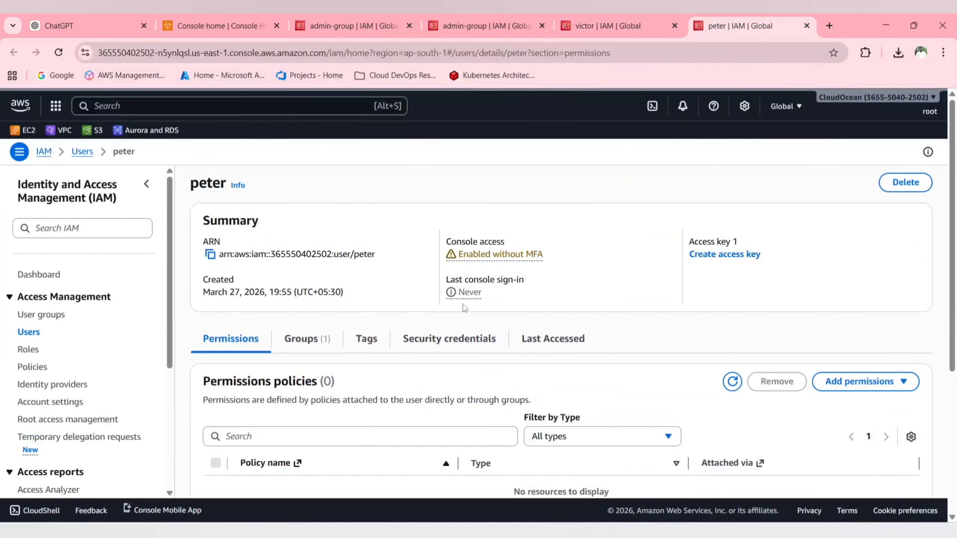
Compare the permissions policies on the two admin-group members' user detail pages, including how each policy is attached
{"action": "left_click", "coordinate": [643, 23]}
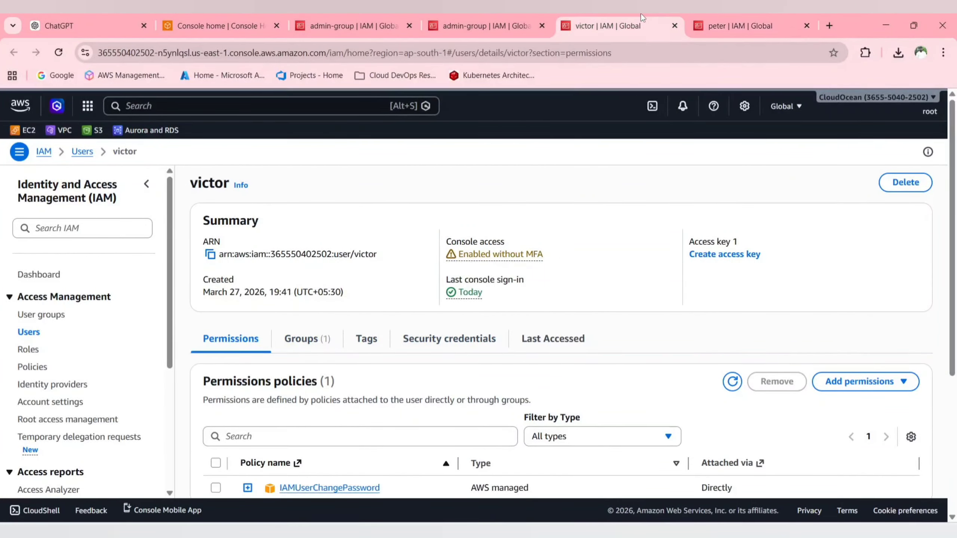
{"action": "scroll", "coordinate": [333, 342], "scroll_direction": "down", "scroll_amount": 5}
{"action": "scroll", "coordinate": [333, 343], "scroll_direction": "up", "scroll_amount": 3}
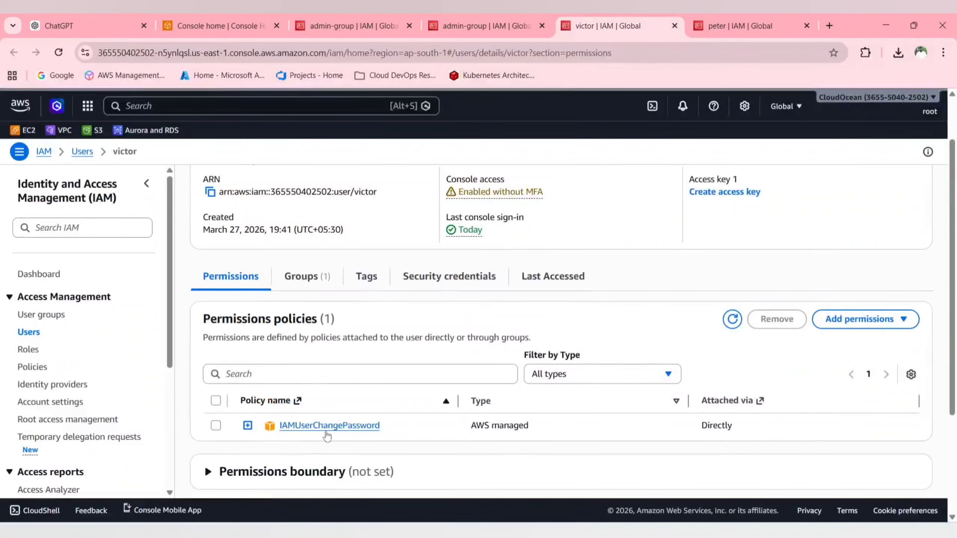
{"action": "left_click", "coordinate": [740, 25]}
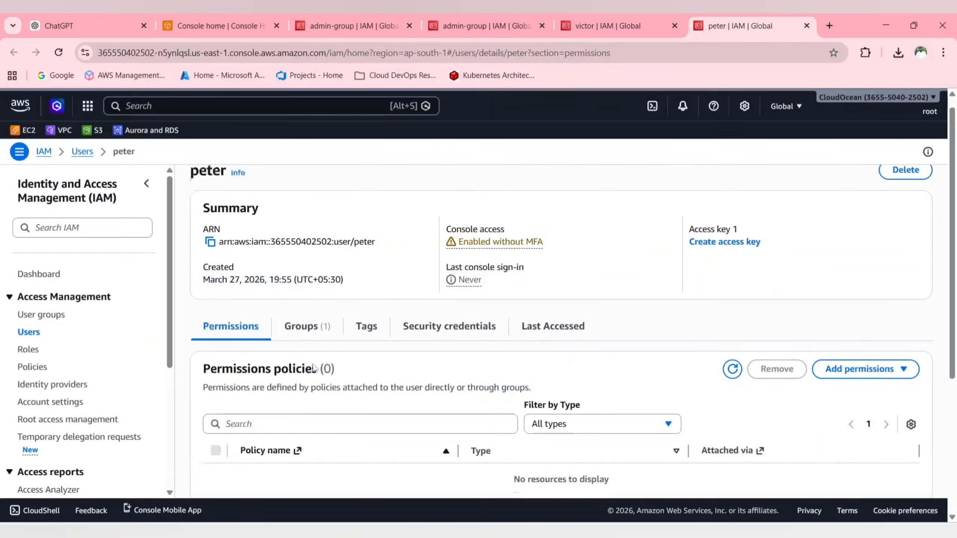
{"action": "scroll", "coordinate": [314, 347], "scroll_direction": "down", "scroll_amount": 5}
{"action": "scroll", "coordinate": [313, 345], "scroll_direction": "up", "scroll_amount": 3}
{"action": "scroll", "coordinate": [314, 343], "scroll_direction": "up", "scroll_amount": 2}
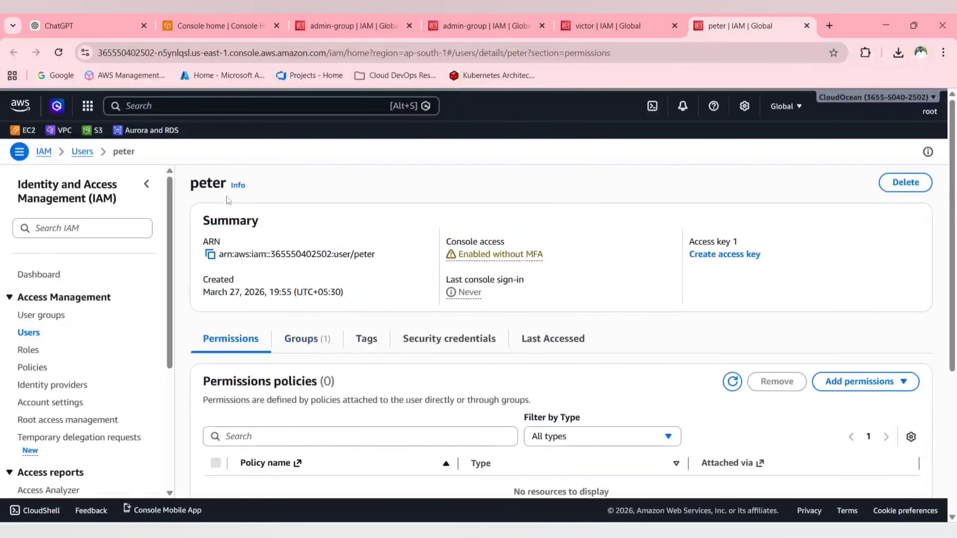
{"action": "scroll", "coordinate": [376, 351], "scroll_direction": "down", "scroll_amount": 5}
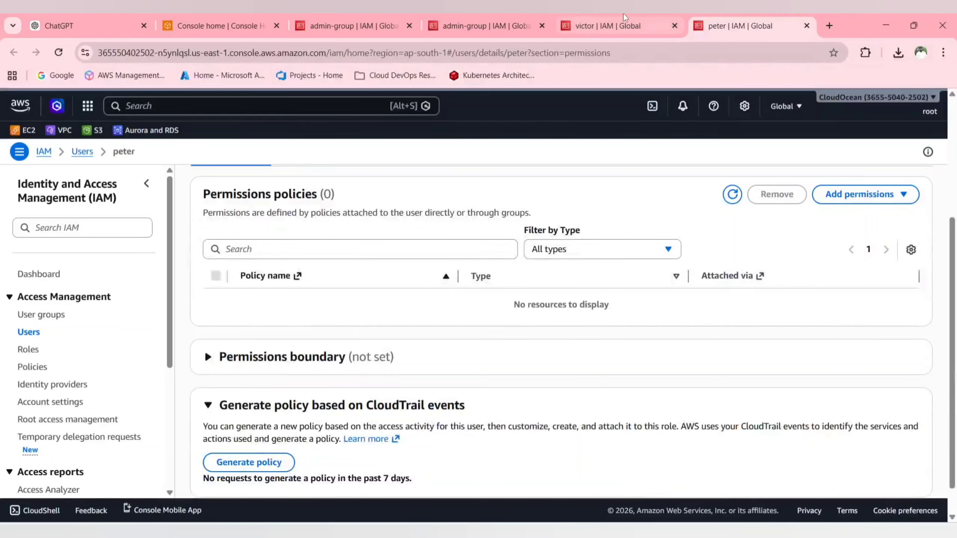
{"action": "left_click", "coordinate": [618, 26]}
{"action": "left_click", "coordinate": [739, 25]}
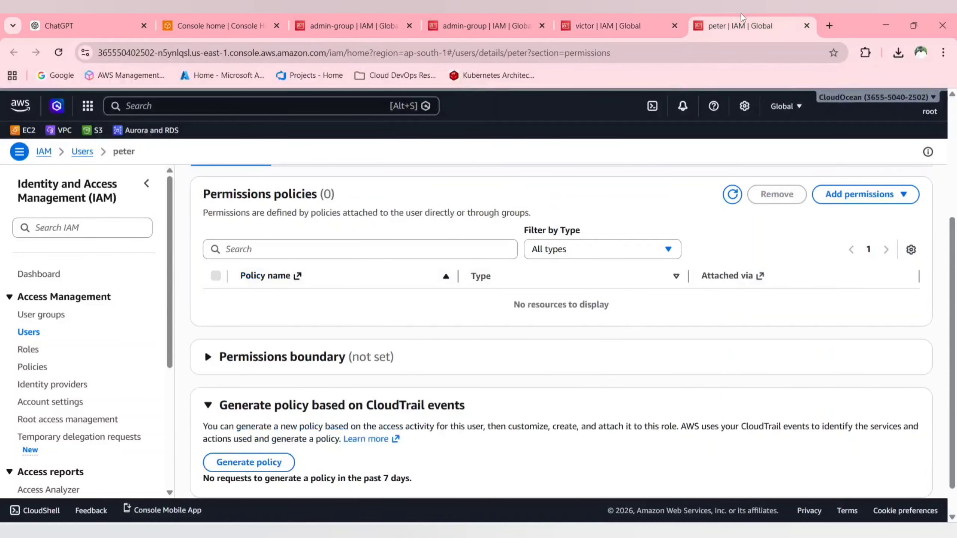
{"action": "scroll", "coordinate": [320, 359], "scroll_direction": "up", "scroll_amount": 3}
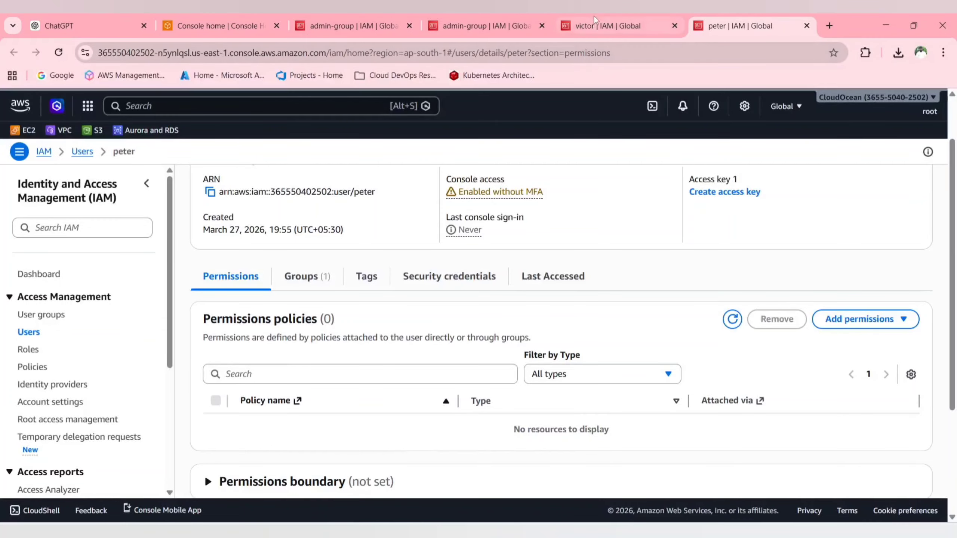
{"action": "left_click", "coordinate": [606, 26]}
{"action": "scroll", "coordinate": [403, 358], "scroll_direction": "up", "scroll_amount": 1}
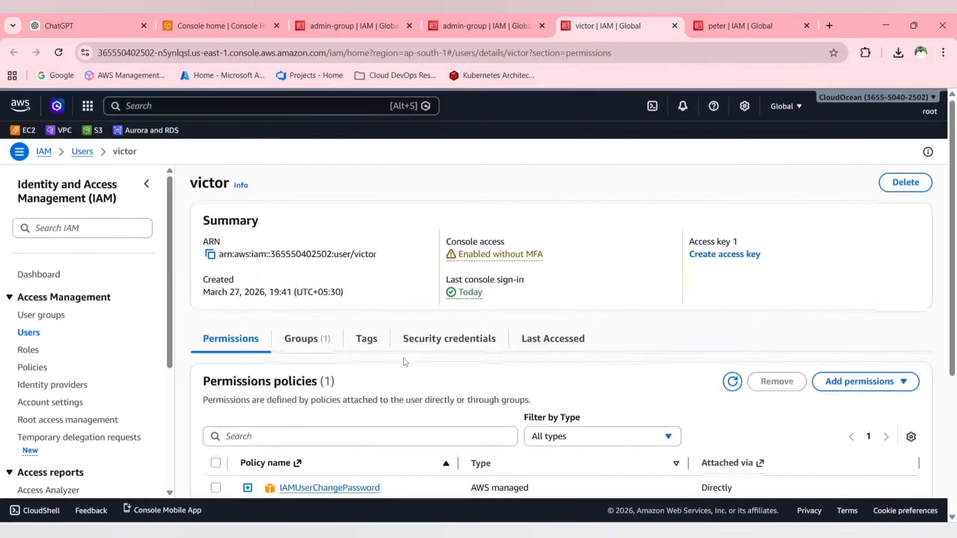
{"action": "scroll", "coordinate": [404, 358], "scroll_direction": "down", "scroll_amount": 2}
{"action": "left_click", "coordinate": [711, 14]}
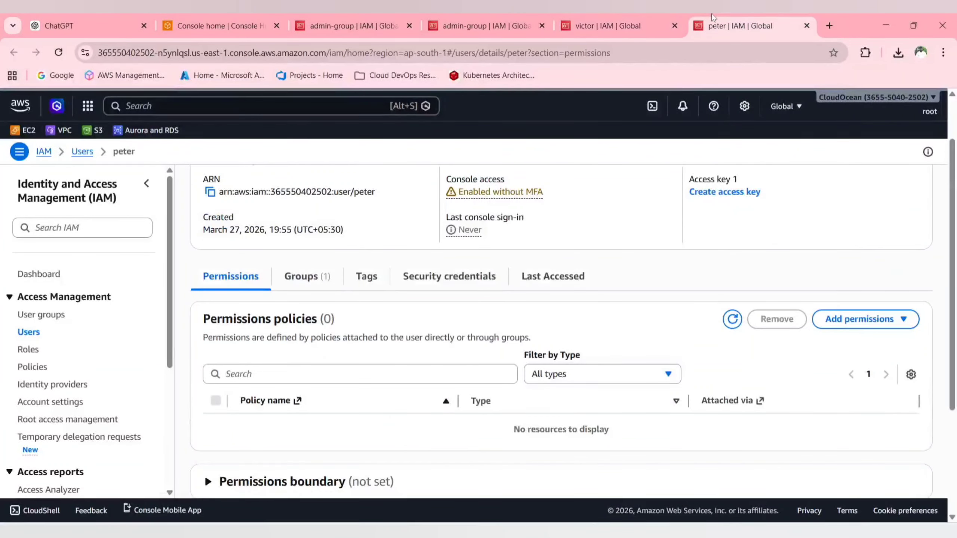
{"action": "left_click", "coordinate": [620, 15]}
{"action": "left_click", "coordinate": [759, 16]}
{"action": "left_click", "coordinate": [638, 15]}
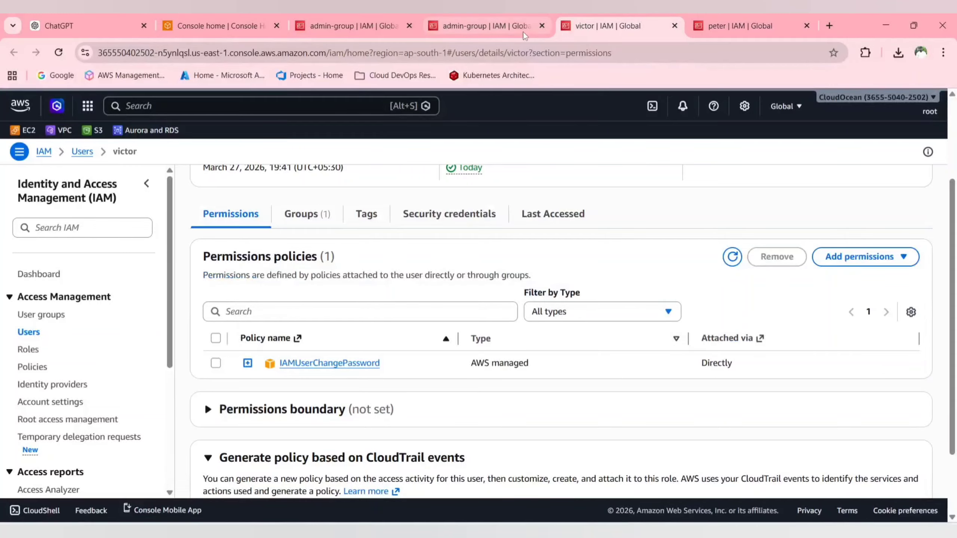
Start attaching permissions policies to admin-group, and filter the available policies by ec2
{"action": "left_click", "coordinate": [484, 26]}
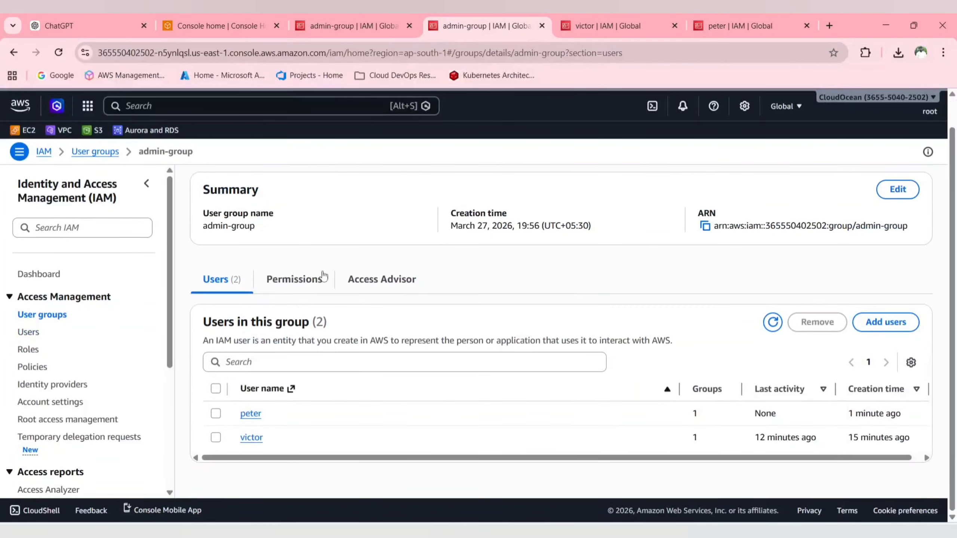
{"action": "scroll", "coordinate": [302, 291], "scroll_direction": "down", "scroll_amount": 1}
{"action": "left_click", "coordinate": [300, 283]}
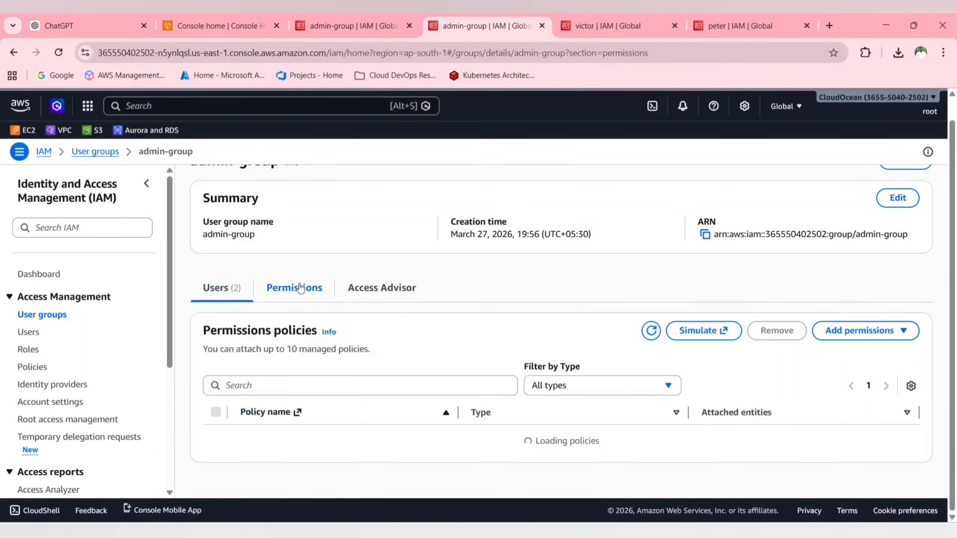
{"action": "left_click", "coordinate": [863, 330]}
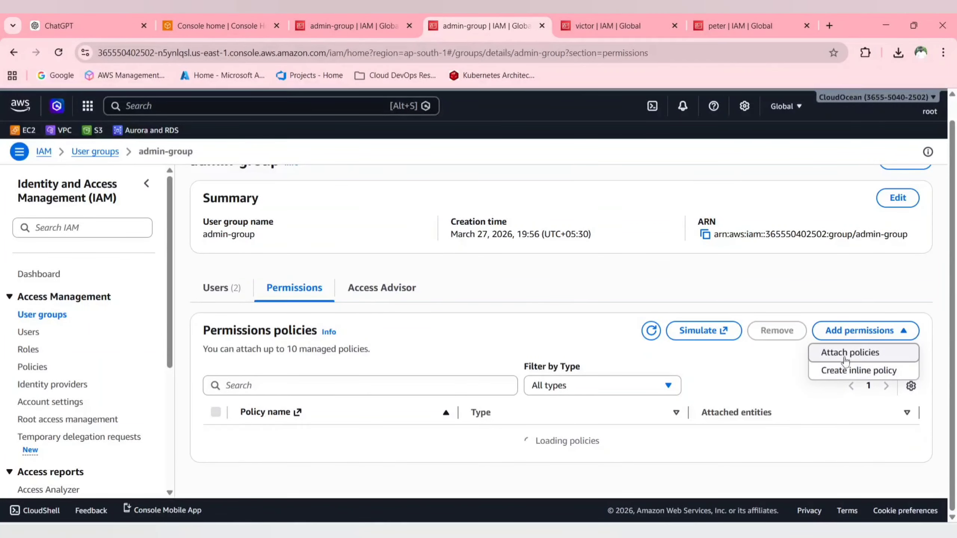
{"action": "left_click", "coordinate": [845, 356]}
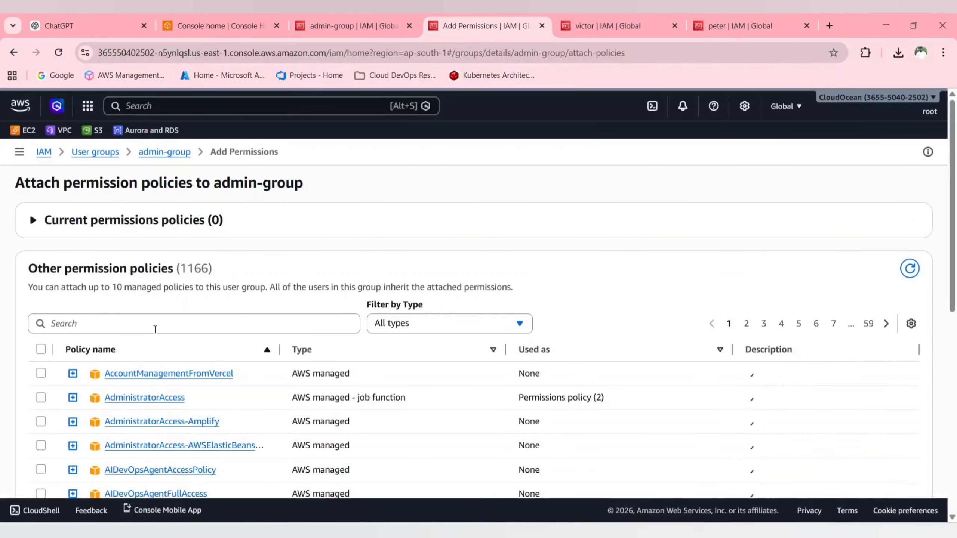
{"action": "scroll", "coordinate": [154, 328], "scroll_direction": "down", "scroll_amount": 3}
{"action": "scroll", "coordinate": [154, 224], "scroll_direction": "up", "scroll_amount": 2}
{"action": "left_click", "coordinate": [143, 261]}
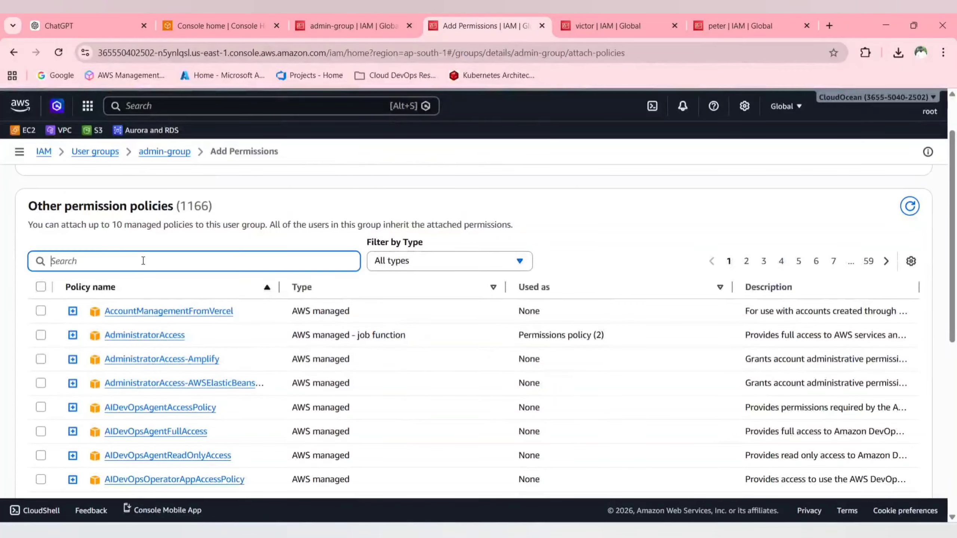
{"action": "type", "text": "ec"}
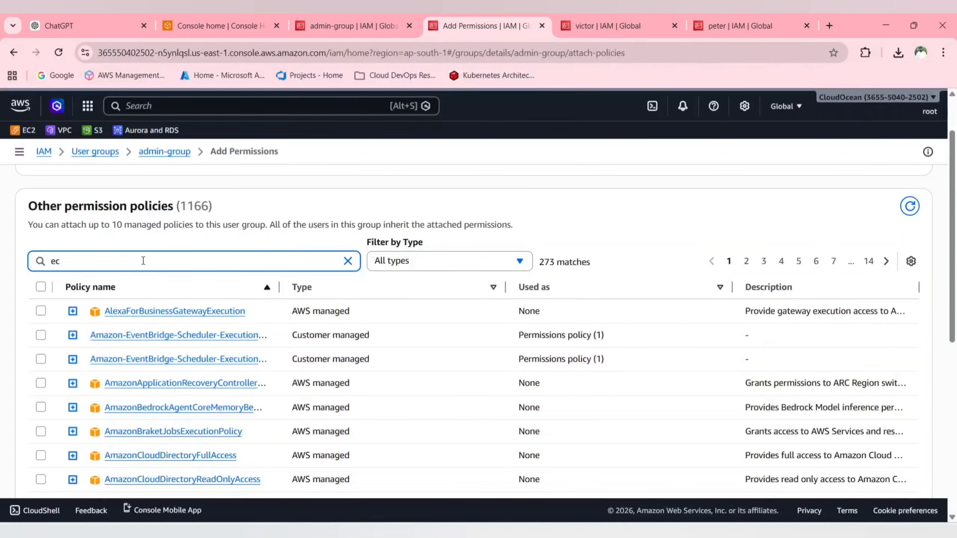
{"action": "type", "text": "2"}
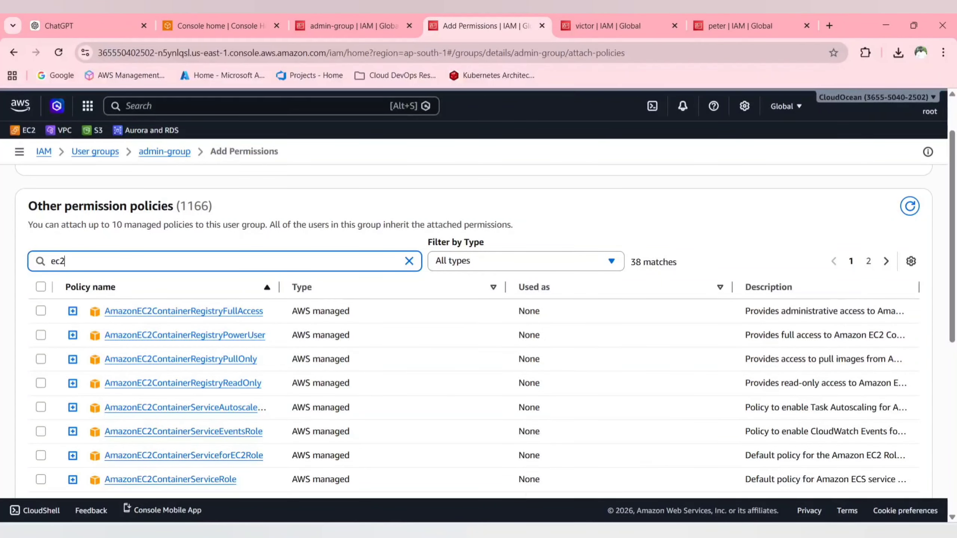
Switch to the browser window signed in as the IAM user, and close its IAM dashboard page
{"action": "key", "text": "alt+Tab"}
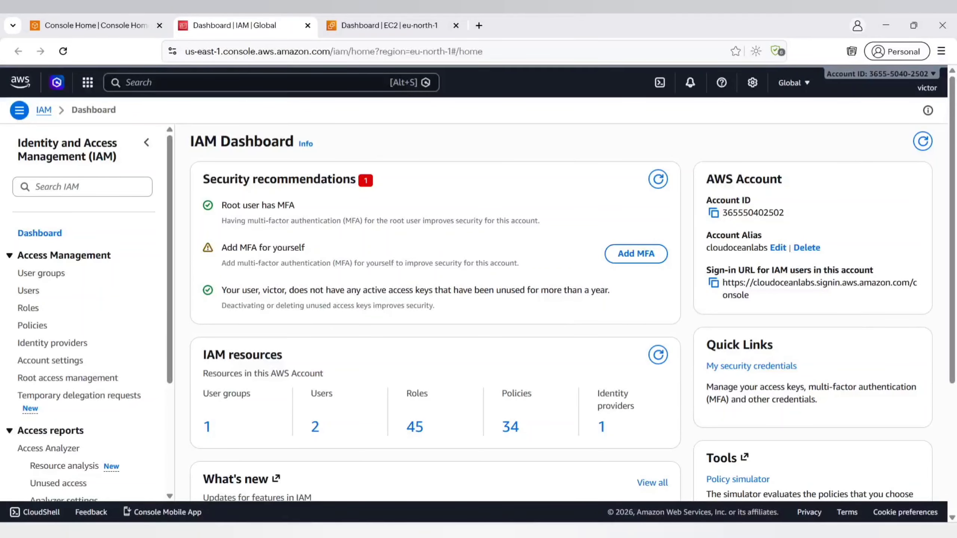
{"action": "key", "text": "alt+Tab"}
{"action": "key", "text": "alt+Tab"}
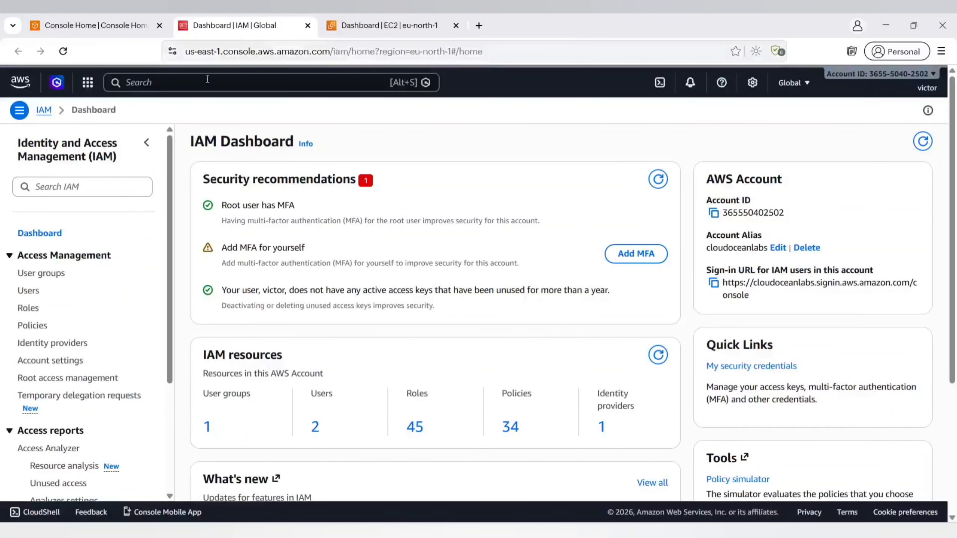
{"action": "left_click", "coordinate": [308, 26]}
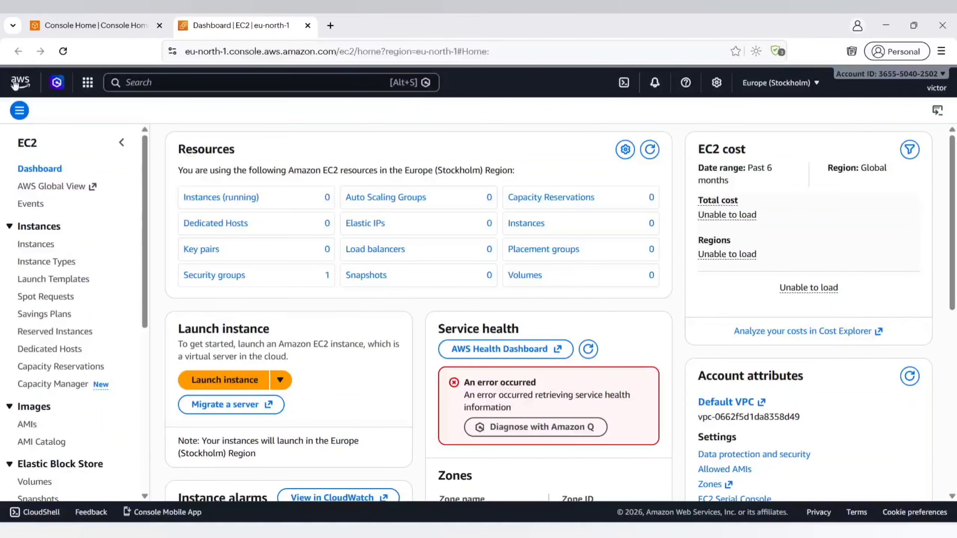
{"action": "left_click", "coordinate": [71, 48]}
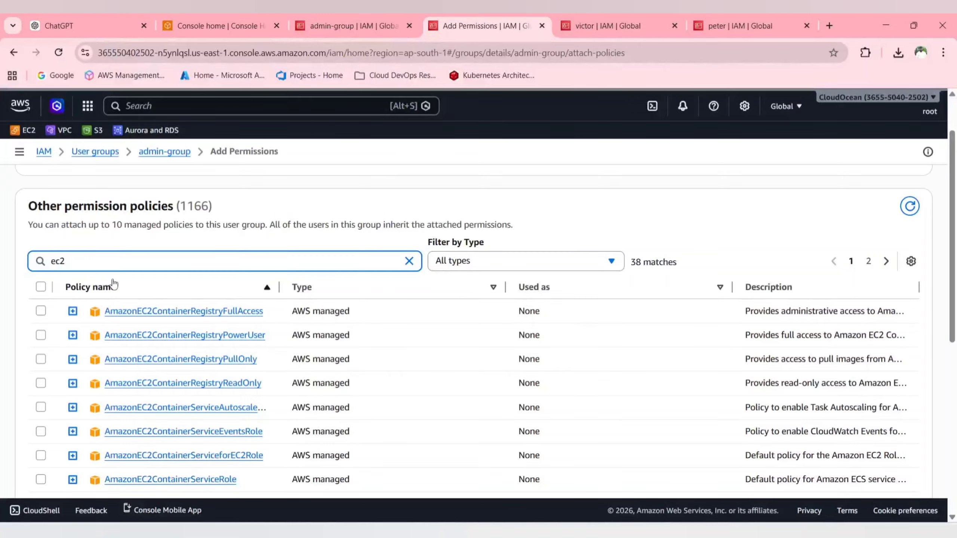
Return to the root account's window, and attach the AmazonEC2FullAccess policy to admin-group
{"action": "scroll", "coordinate": [113, 284], "scroll_direction": "down", "scroll_amount": 3}
{"action": "left_click", "coordinate": [41, 379]}
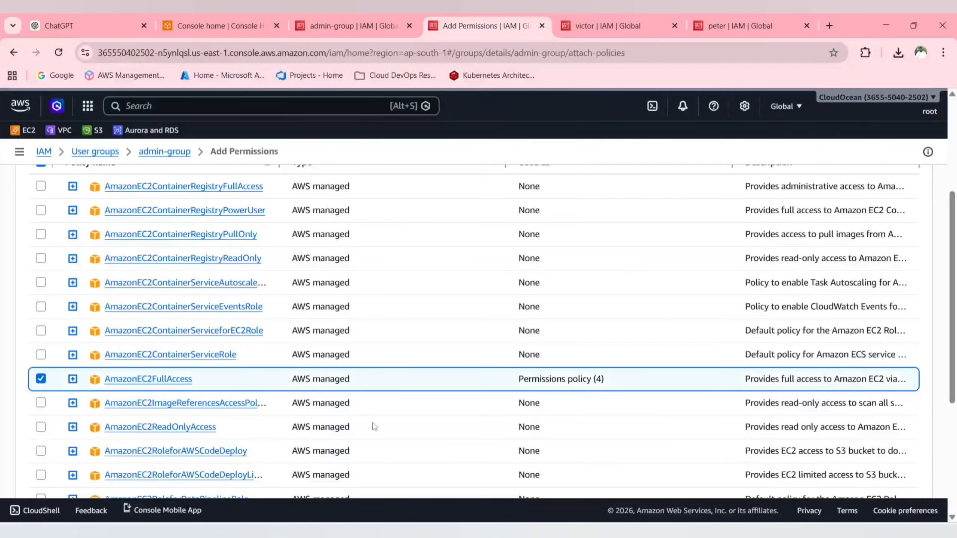
{"action": "scroll", "coordinate": [375, 427], "scroll_direction": "down", "scroll_amount": 5}
{"action": "left_click", "coordinate": [886, 461]}
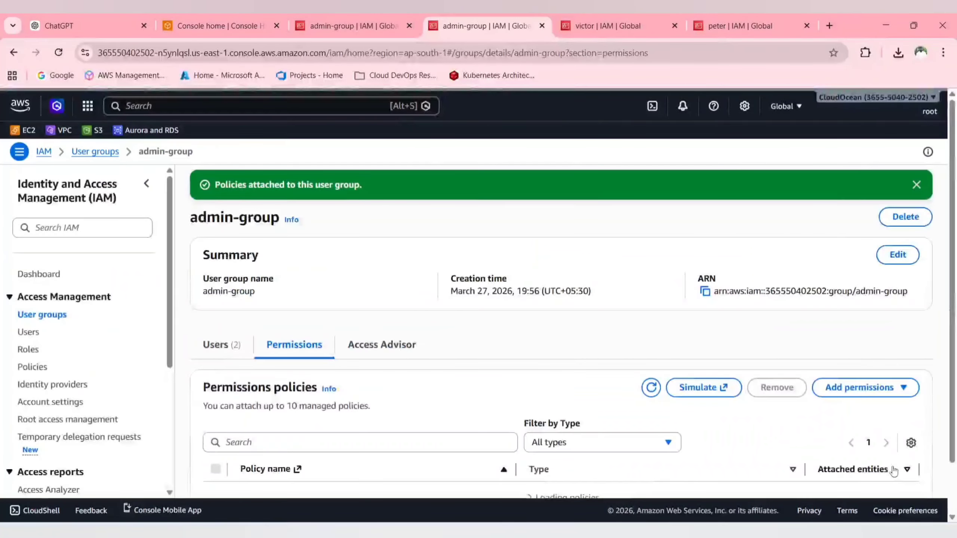
Review admin-group's permissions policies, and refresh and check its list of member users
{"action": "scroll", "coordinate": [339, 365], "scroll_direction": "down", "scroll_amount": 2}
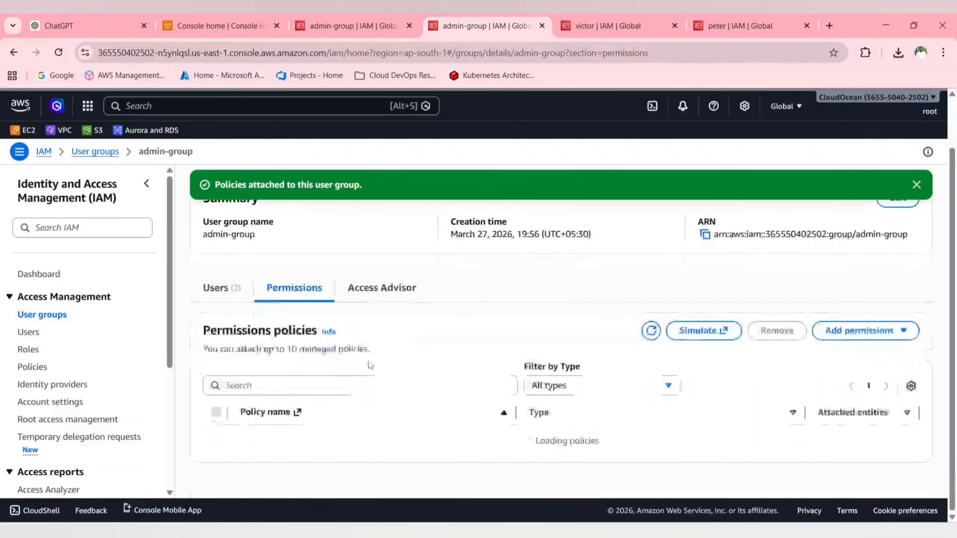
{"action": "scroll", "coordinate": [339, 354], "scroll_direction": "up", "scroll_amount": 1}
{"action": "scroll", "coordinate": [226, 306], "scroll_direction": "down", "scroll_amount": 1}
{"action": "scroll", "coordinate": [249, 273], "scroll_direction": "up", "scroll_amount": 1}
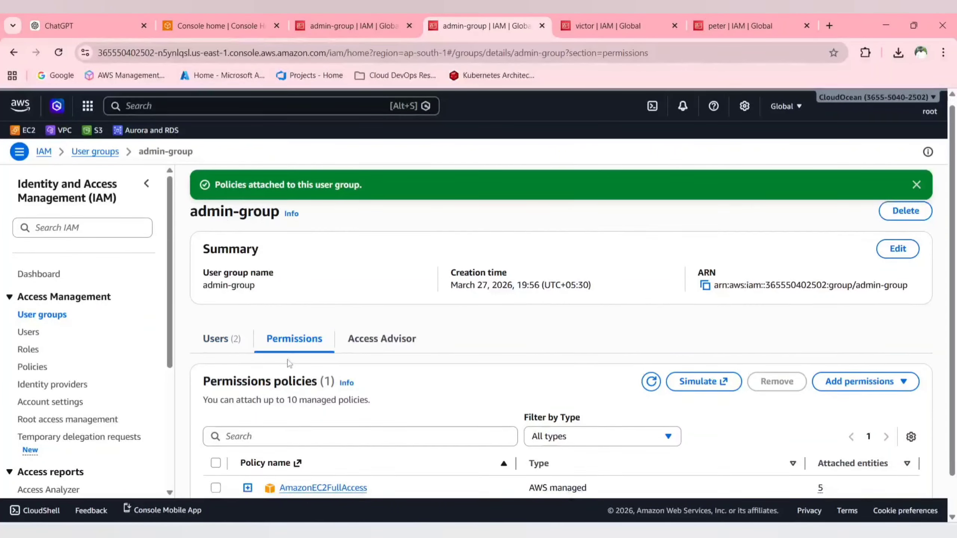
{"action": "scroll", "coordinate": [284, 451], "scroll_direction": "down", "scroll_amount": 1}
{"action": "left_click", "coordinate": [235, 304]}
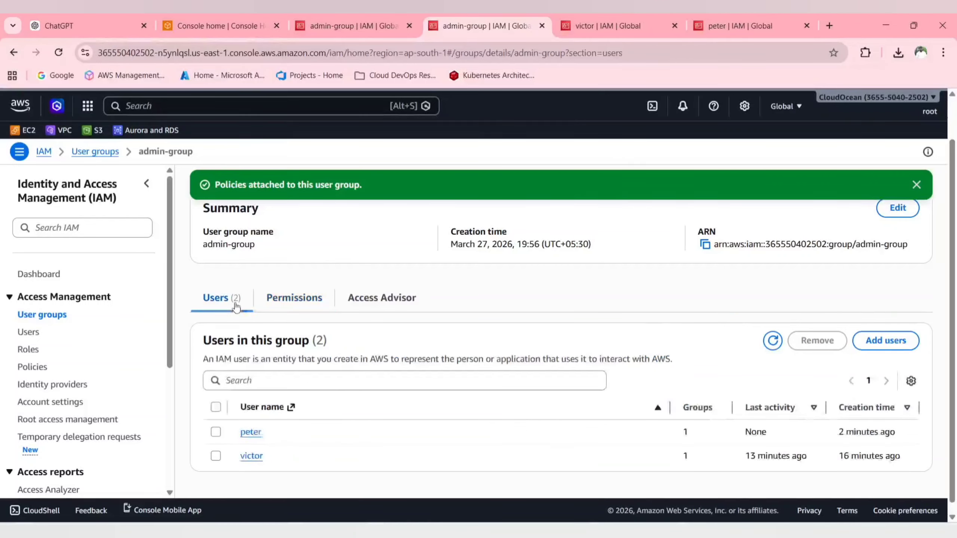
{"action": "left_click", "coordinate": [772, 341]}
{"action": "left_click", "coordinate": [295, 296]}
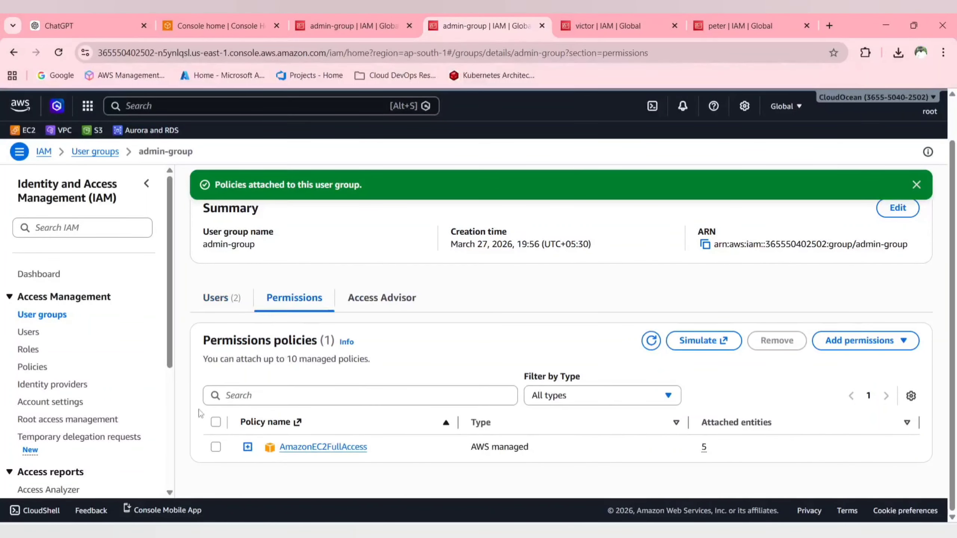
{"action": "left_click", "coordinate": [216, 300]}
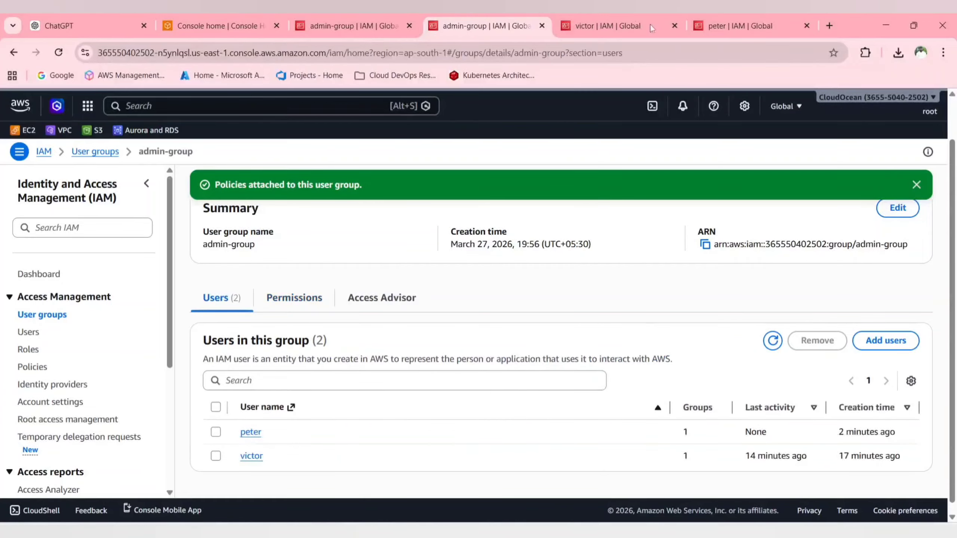
Refresh the first admin-group user's permissions policies, and check which are attached directly or through the group
{"action": "left_click", "coordinate": [629, 19]}
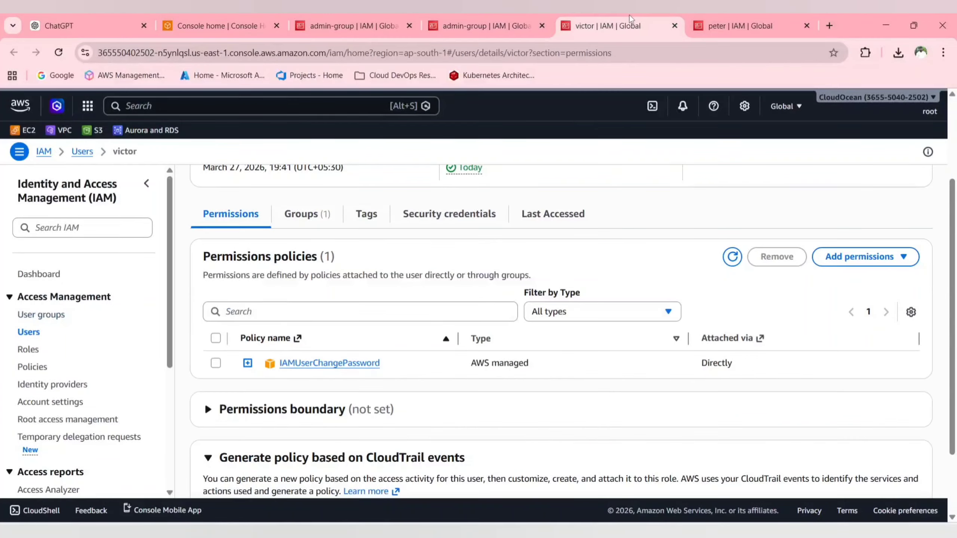
{"action": "left_click", "coordinate": [732, 257]}
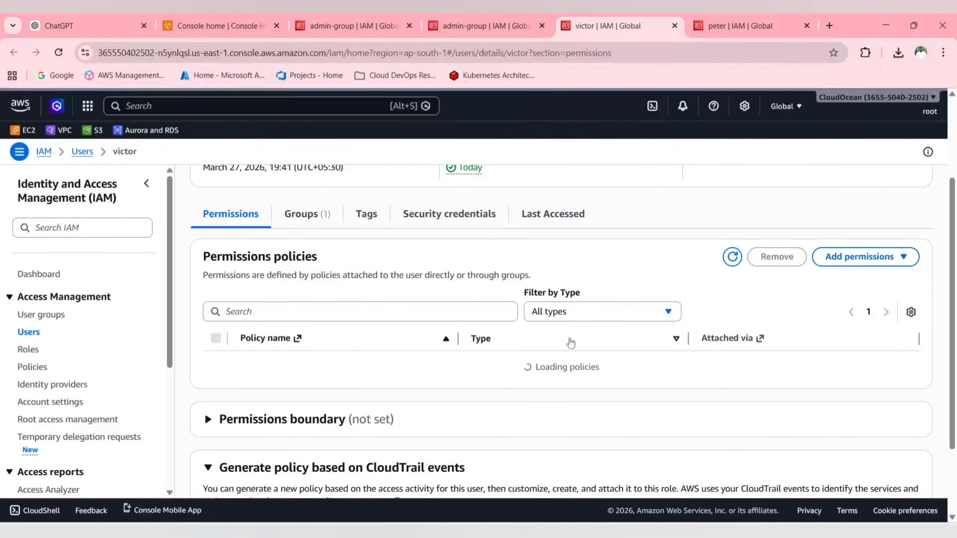
{"action": "scroll", "coordinate": [572, 341], "scroll_direction": "up", "scroll_amount": 3}
{"action": "scroll", "coordinate": [579, 342], "scroll_direction": "down", "scroll_amount": 5}
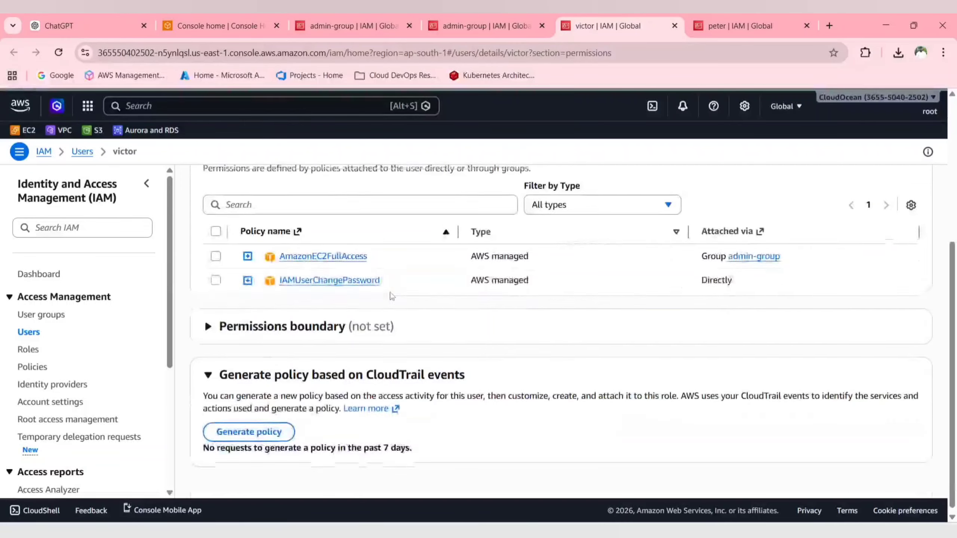
{"action": "scroll", "coordinate": [264, 330], "scroll_direction": "up", "scroll_amount": 5}
{"action": "scroll", "coordinate": [276, 335], "scroll_direction": "down", "scroll_amount": 2}
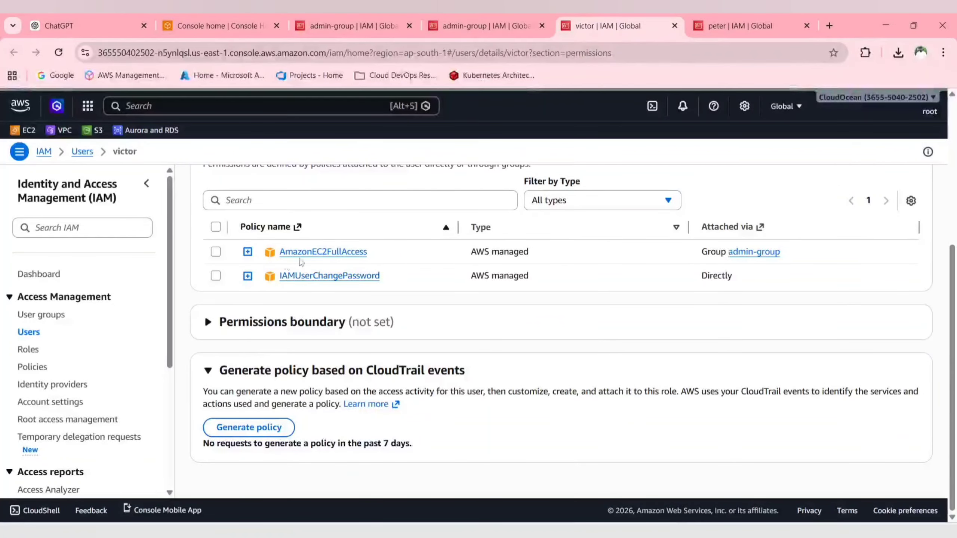
Open the newest user's details, and refresh that user's permissions policies
{"action": "left_click", "coordinate": [712, 18]}
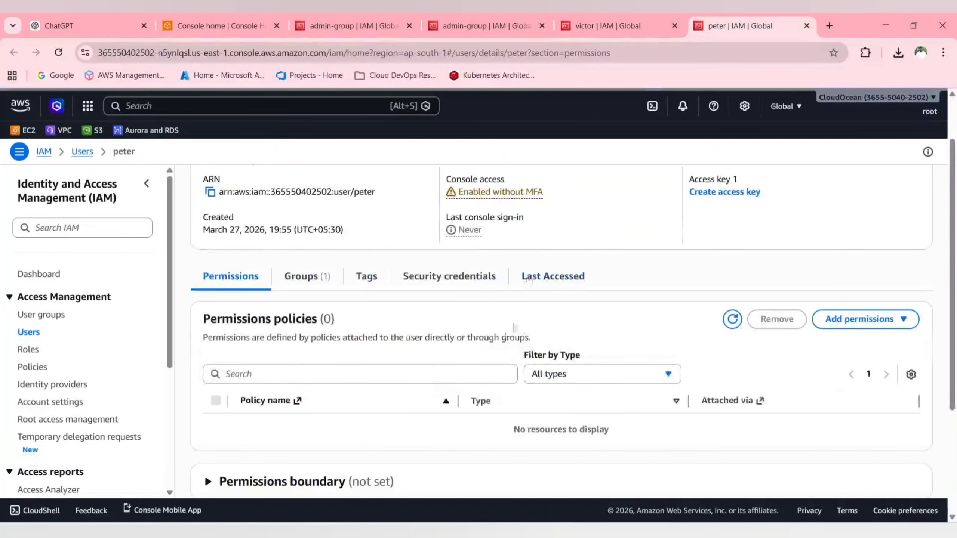
{"action": "scroll", "coordinate": [573, 344], "scroll_direction": "down", "scroll_amount": 5}
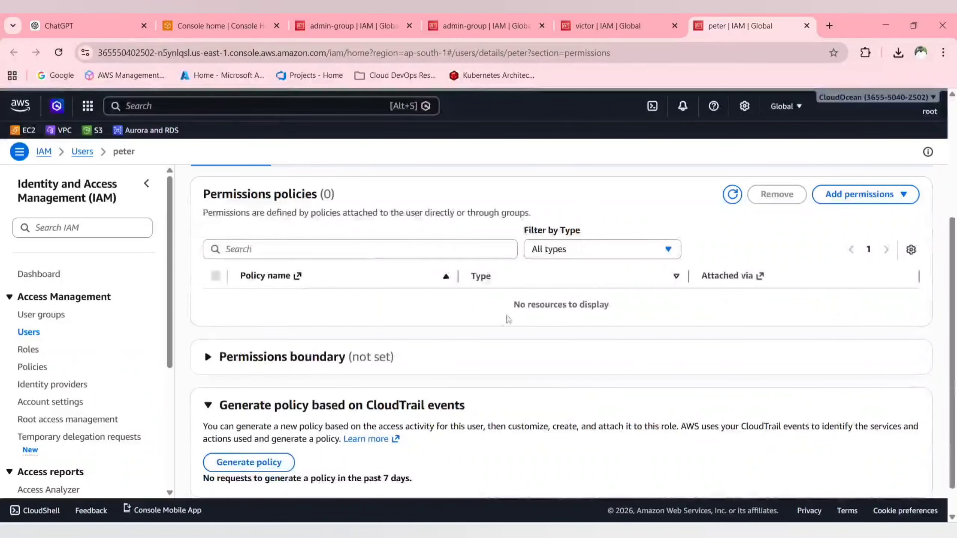
{"action": "left_click", "coordinate": [732, 194]}
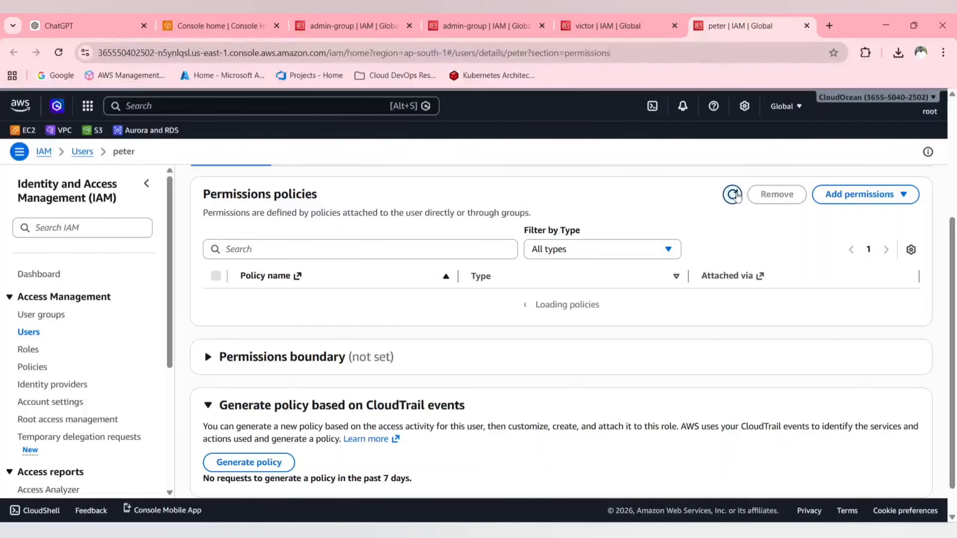
Review which policies the newest user has and whether they are attached directly or through a group
{"action": "scroll", "coordinate": [597, 342], "scroll_direction": "up", "scroll_amount": 1}
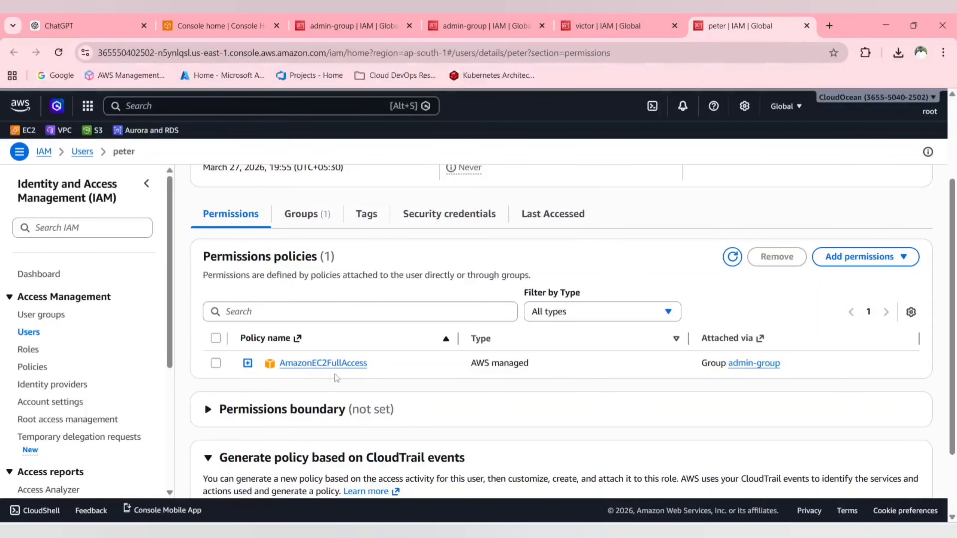
{"action": "scroll", "coordinate": [367, 374], "scroll_direction": "up", "scroll_amount": 2}
{"action": "scroll", "coordinate": [368, 374], "scroll_direction": "down", "scroll_amount": 1}
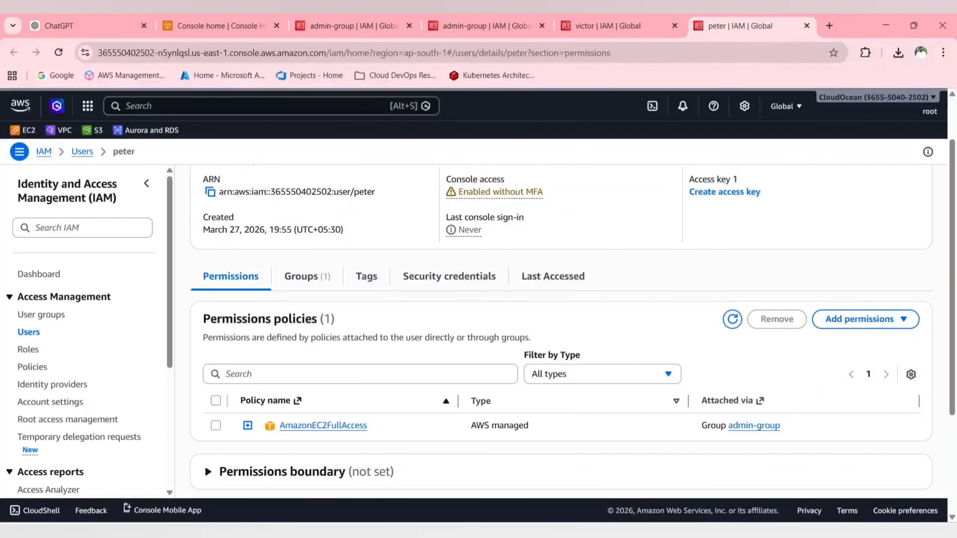
Switch to the draw.io diagram, look over the Admin Team members, and return to the IAM console in the browser
{"action": "left_click", "coordinate": [604, 496]}
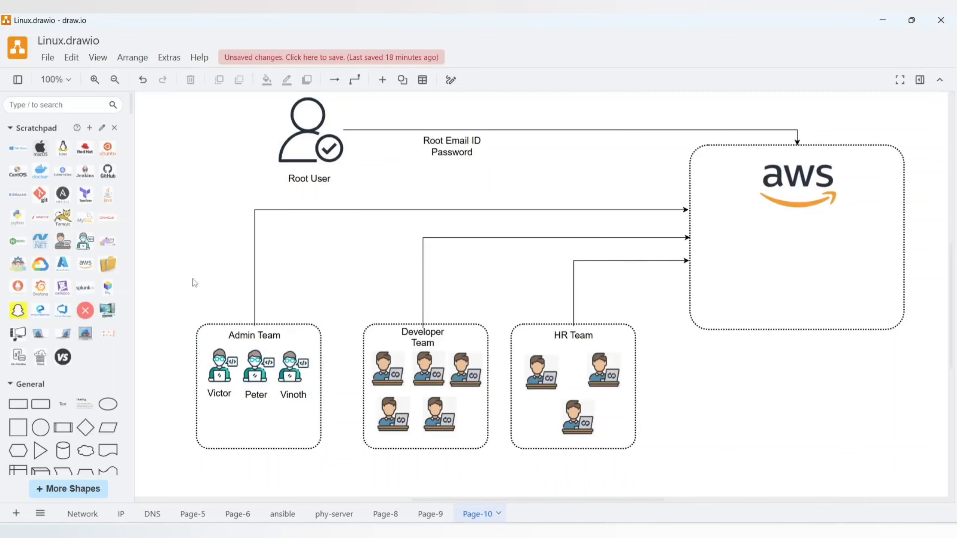
{"action": "left_click", "coordinate": [196, 361]}
{"action": "left_click", "coordinate": [295, 388]}
{"action": "left_click", "coordinate": [236, 385]}
{"action": "left_click", "coordinate": [266, 385]}
{"action": "key", "text": "alt+Tab"}
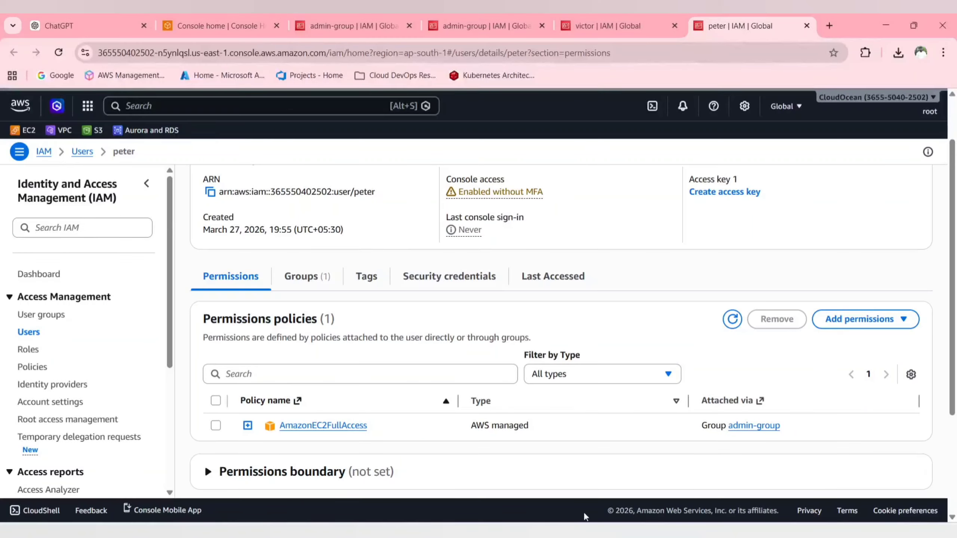
Create a user group named dev-team without adding any users or permissions policies
{"action": "left_click", "coordinate": [39, 314]}
{"action": "left_click", "coordinate": [892, 182]}
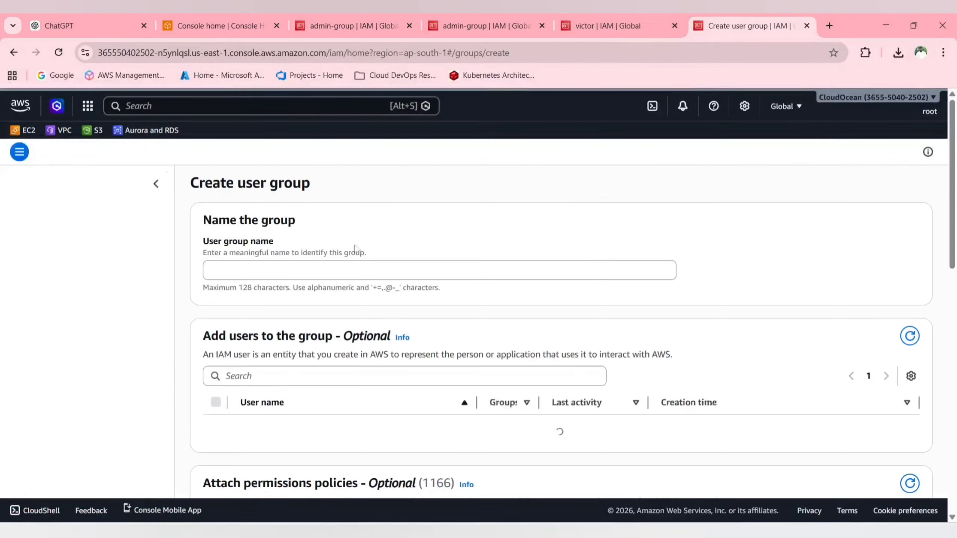
{"action": "left_click", "coordinate": [342, 267]}
{"action": "type", "text": "dev-"}
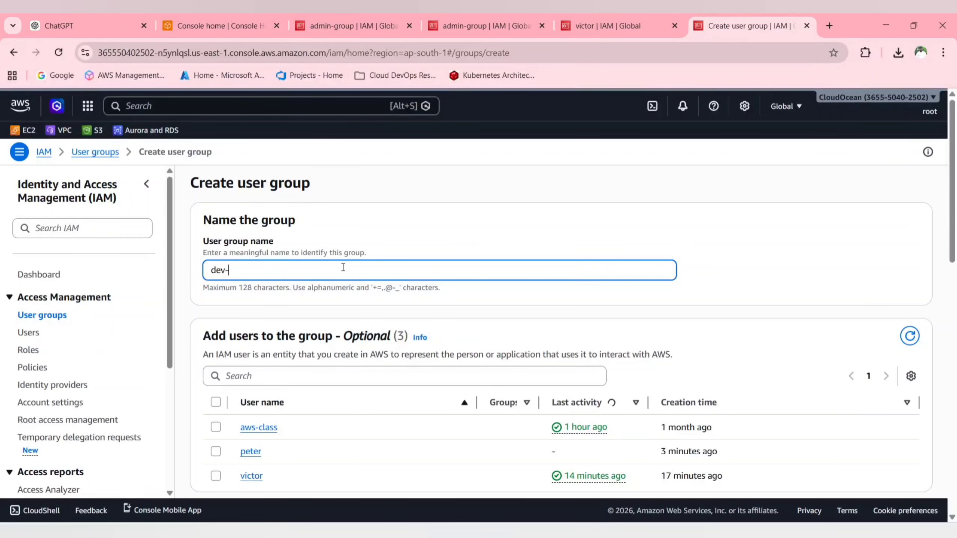
{"action": "type", "text": "team"}
{"action": "scroll", "coordinate": [331, 271], "scroll_direction": "down", "scroll_amount": 3}
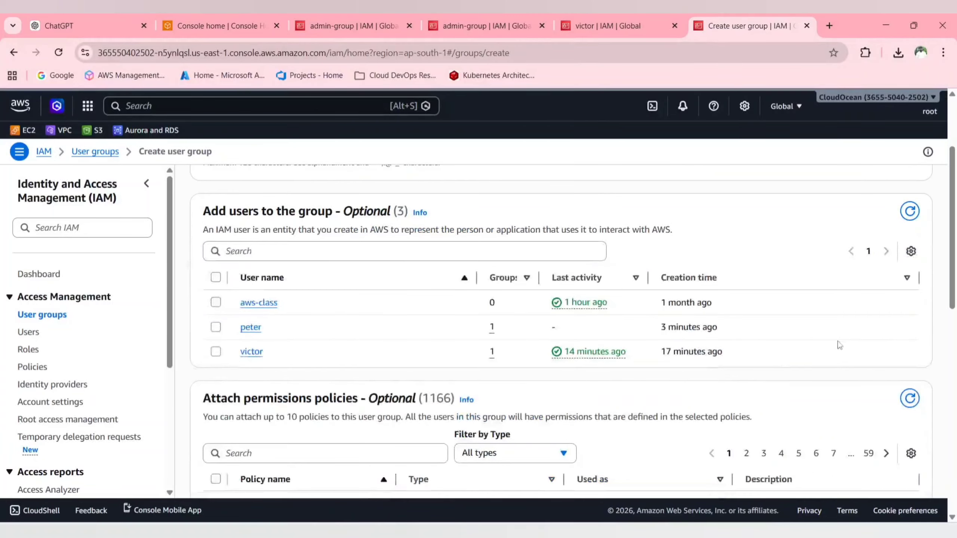
{"action": "scroll", "coordinate": [839, 343], "scroll_direction": "down", "scroll_amount": 10}
{"action": "left_click", "coordinate": [877, 464]}
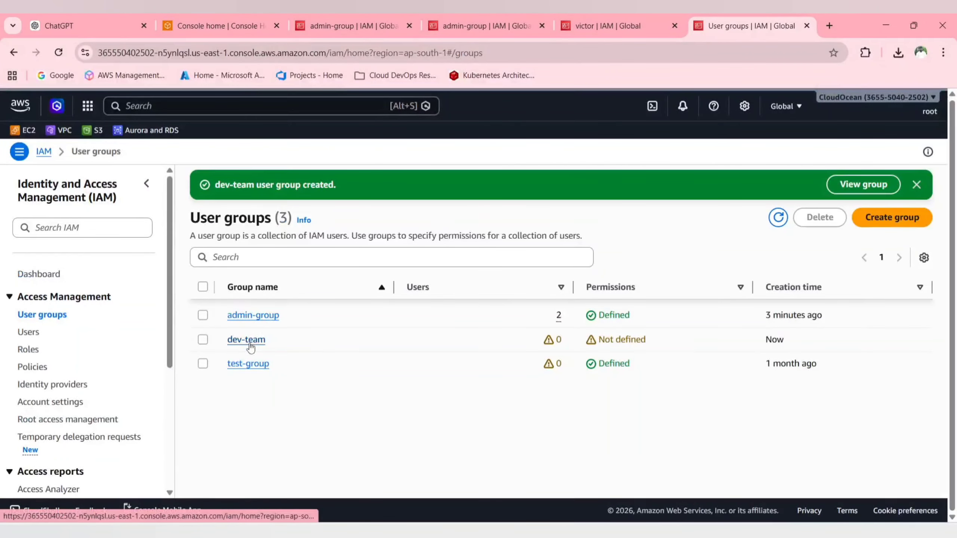
Open the dev-team group's permissions and start attaching managed policies to it
{"action": "left_click", "coordinate": [247, 340]}
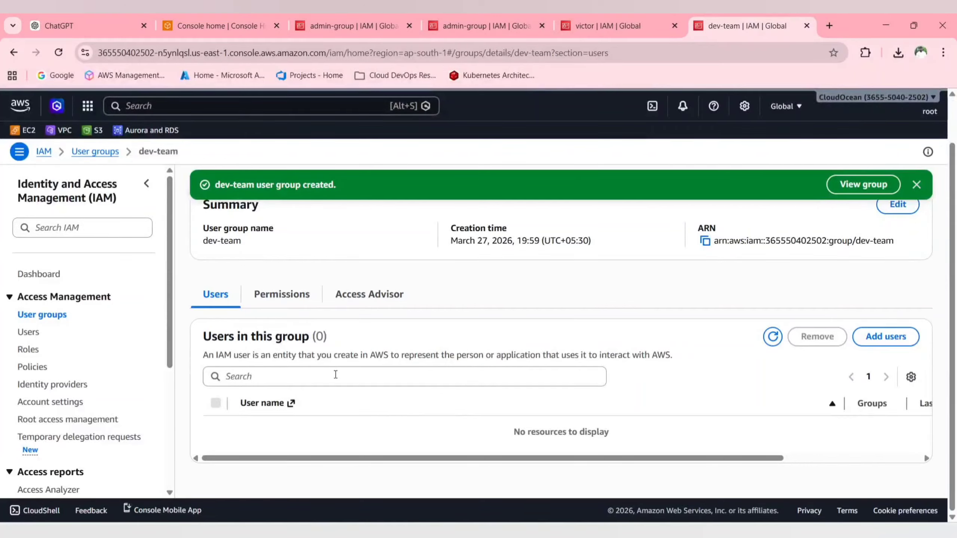
{"action": "left_click", "coordinate": [268, 294]}
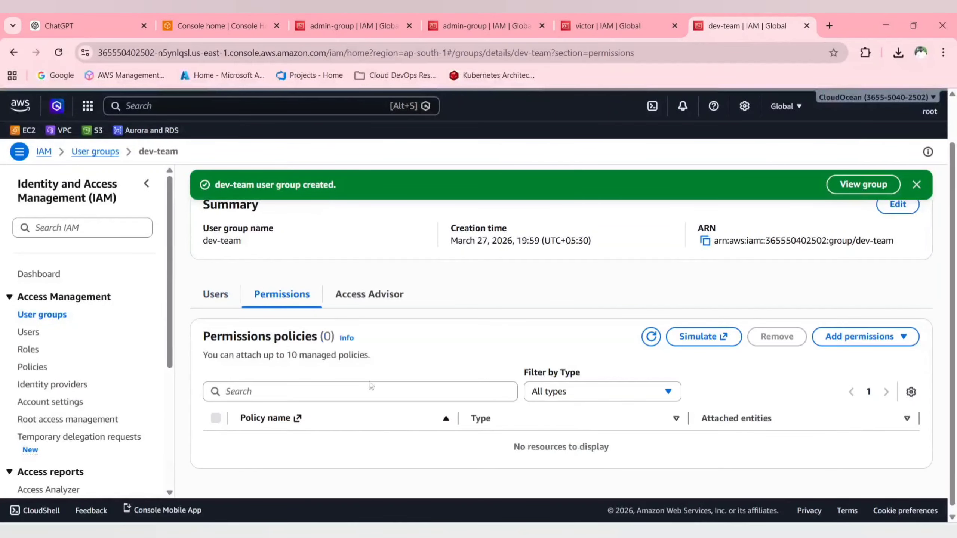
{"action": "scroll", "coordinate": [371, 385], "scroll_direction": "down", "scroll_amount": 1}
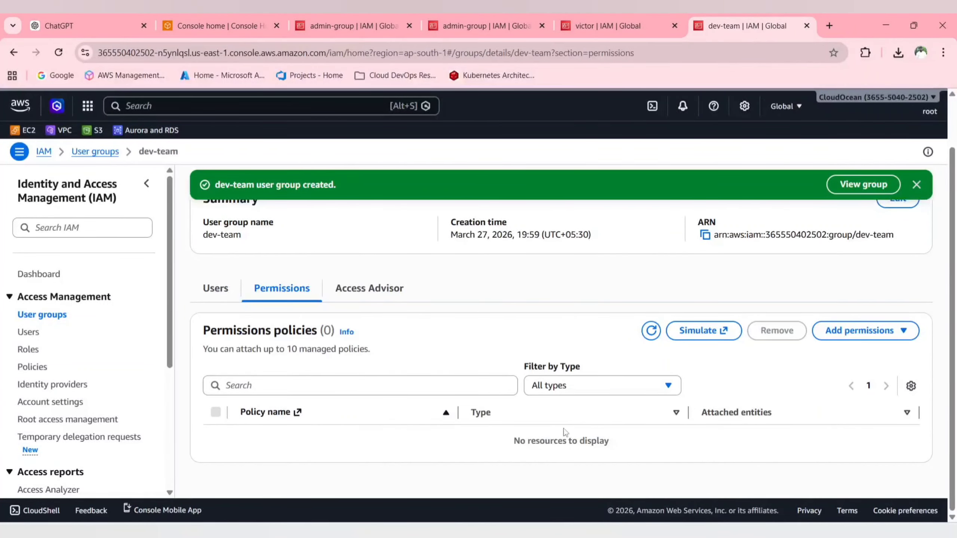
{"action": "left_click", "coordinate": [860, 333]}
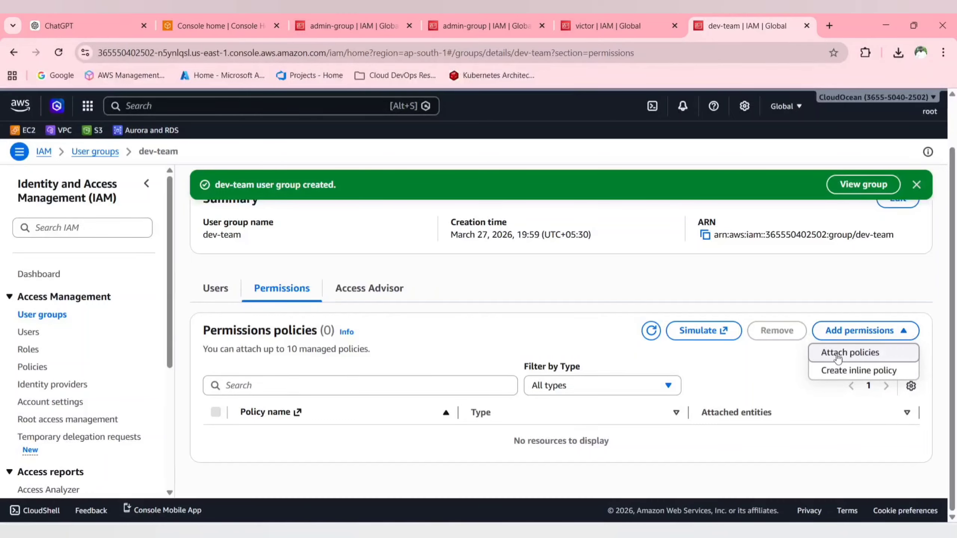
{"action": "left_click", "coordinate": [838, 354]}
Search the permission policies for rds and select AmazonRDSFullAccess
{"action": "scroll", "coordinate": [242, 246], "scroll_direction": "down", "scroll_amount": 2}
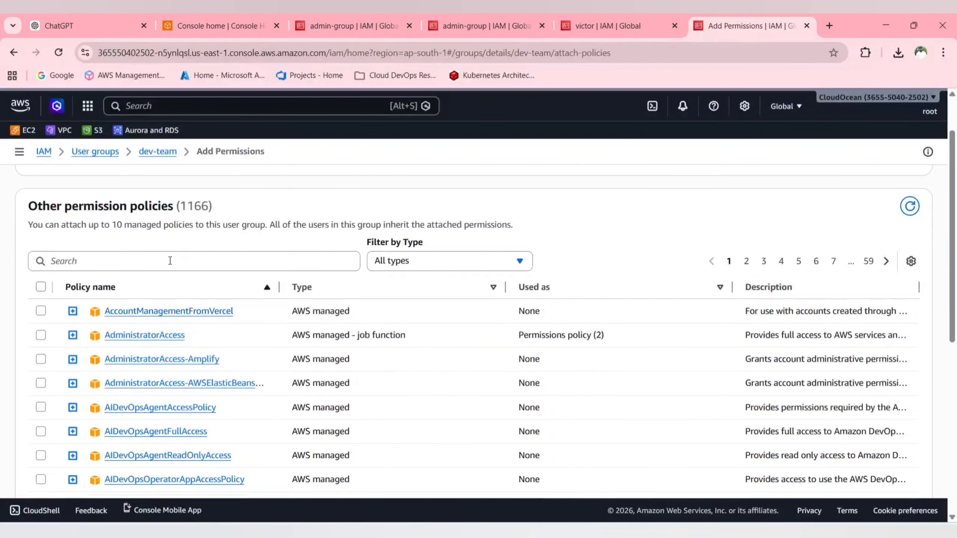
{"action": "left_click", "coordinate": [170, 260]}
{"action": "type", "text": "rds"}
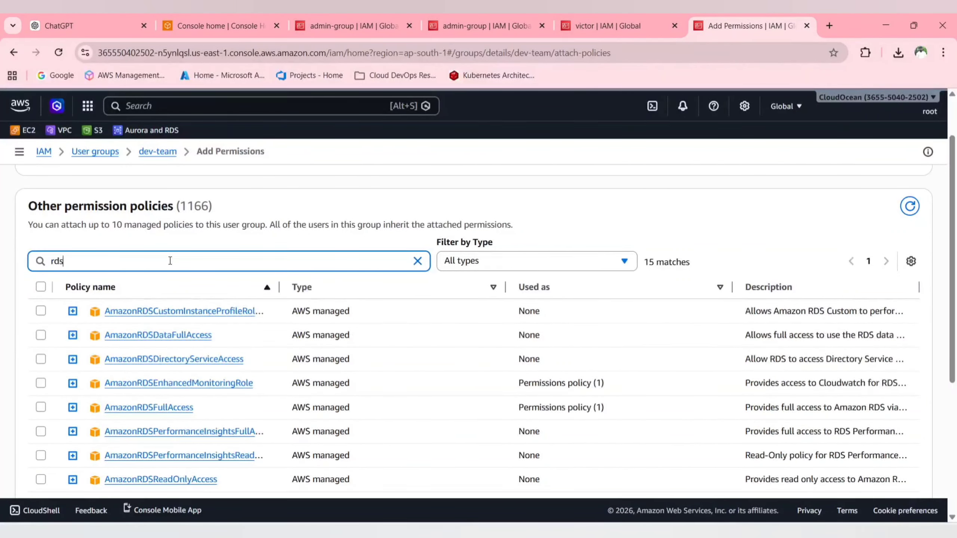
{"action": "left_click", "coordinate": [40, 407]}
{"action": "left_click", "coordinate": [41, 406]}
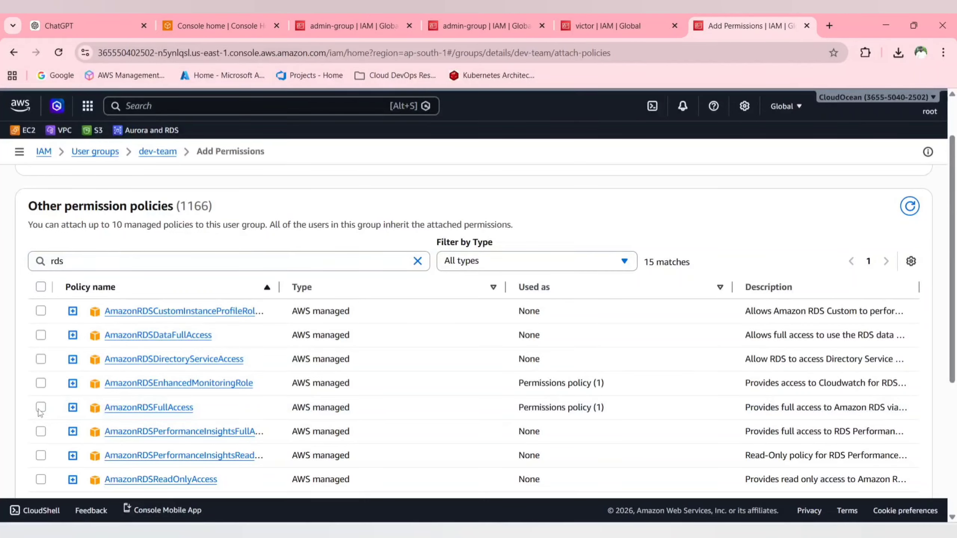
{"action": "left_click", "coordinate": [40, 407]}
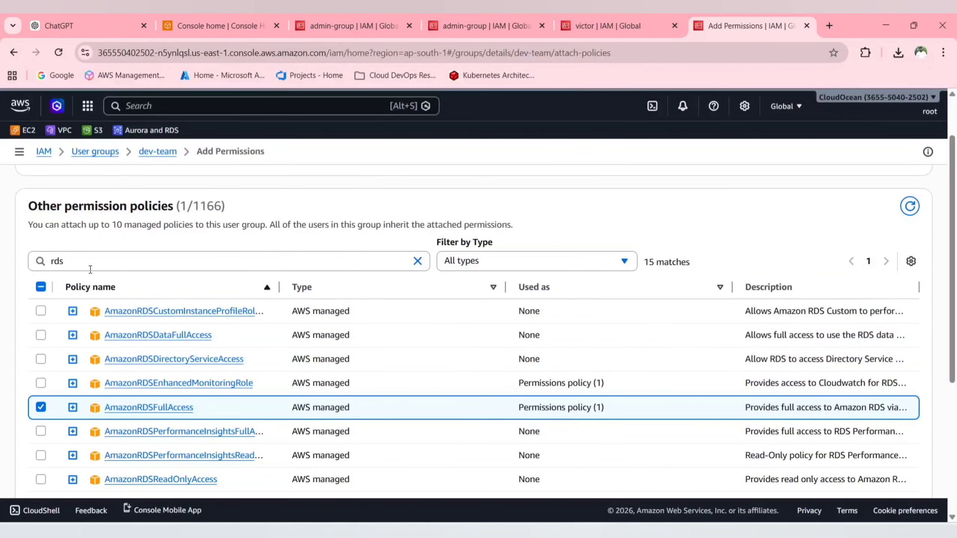
Search the policies for lambda and add AWSLambda_FullAccess to the selection
{"action": "left_click_drag", "start_coordinate": [91, 269], "coordinate": [36, 268]}
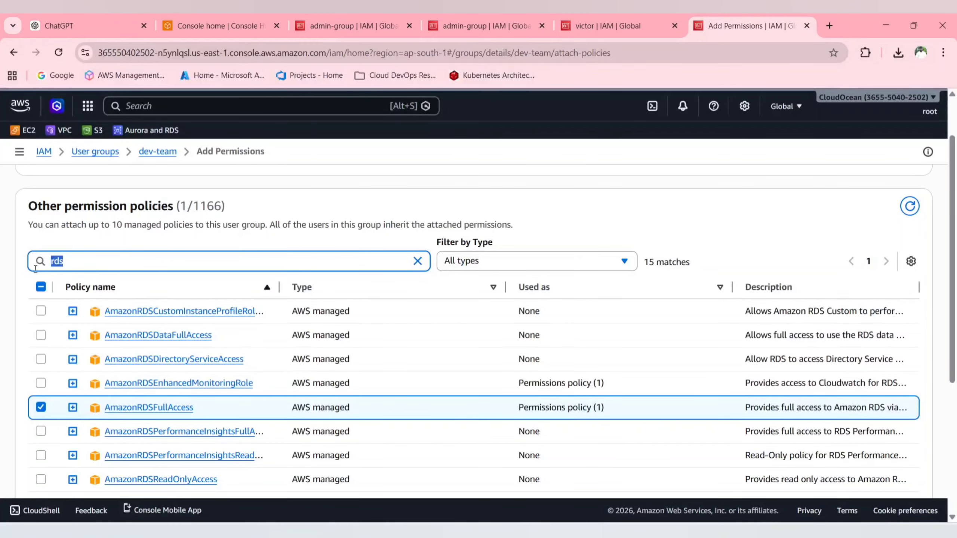
{"action": "type", "text": "lambda"}
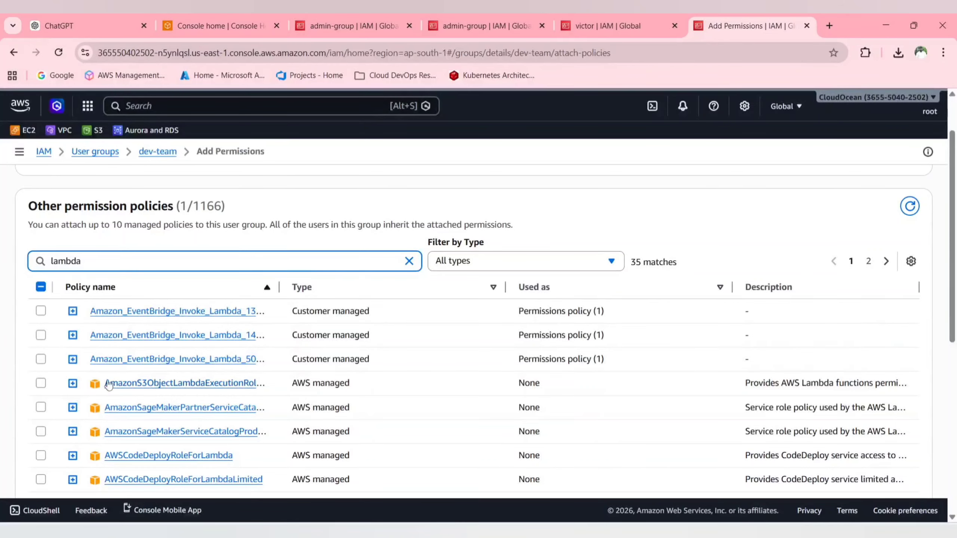
{"action": "scroll", "coordinate": [108, 384], "scroll_direction": "down", "scroll_amount": 3}
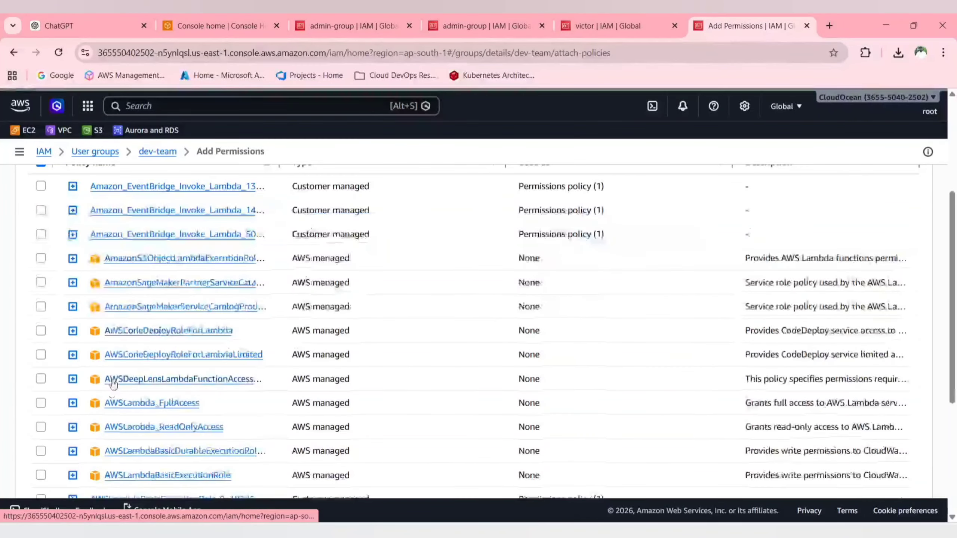
{"action": "left_click", "coordinate": [41, 403]}
{"action": "scroll", "coordinate": [43, 407], "scroll_direction": "up", "scroll_amount": 3}
Search for s3, also select AmazonS3FullAccess, and attach the selected policies to dev-team
{"action": "left_click_drag", "start_coordinate": [81, 323], "coordinate": [26, 325]}
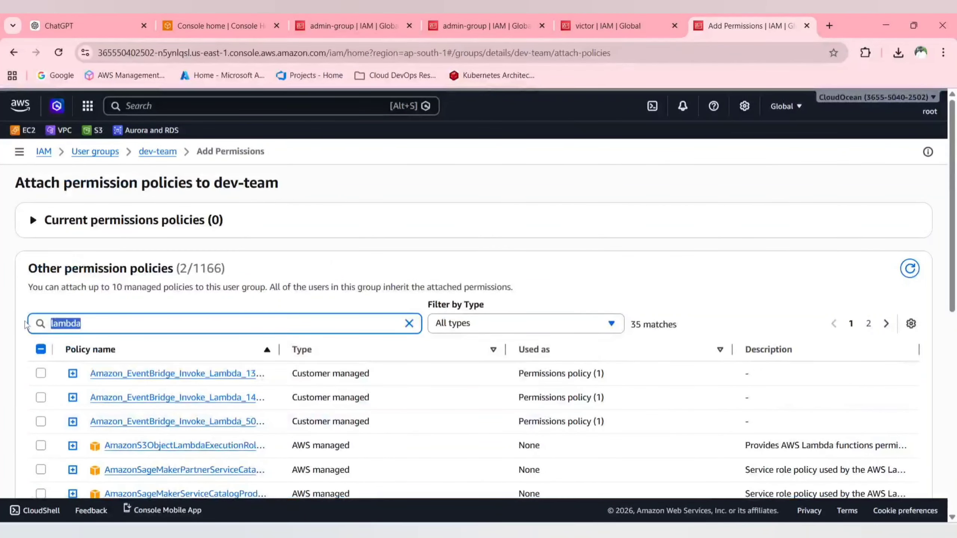
{"action": "type", "text": "s3"}
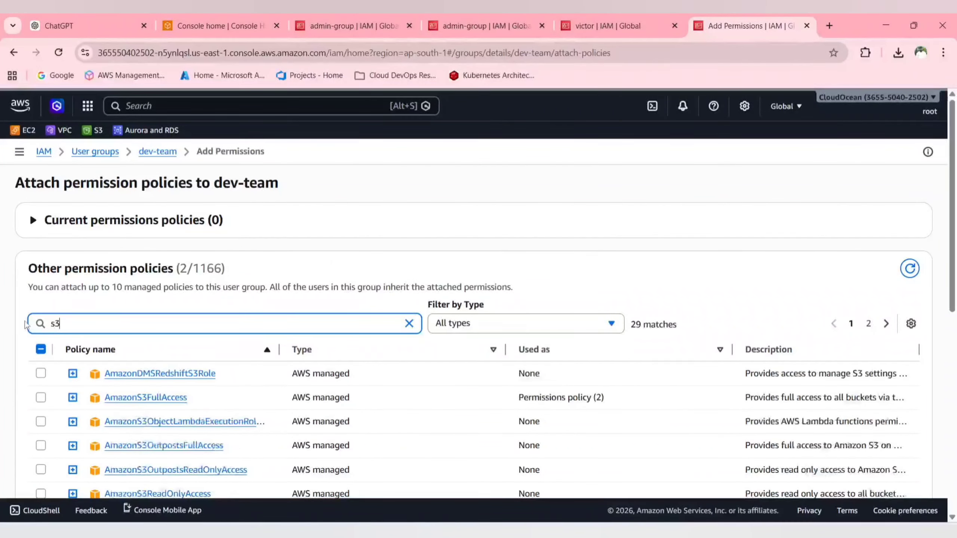
{"action": "left_click", "coordinate": [41, 398]}
{"action": "scroll", "coordinate": [452, 415], "scroll_direction": "down", "scroll_amount": 10}
{"action": "left_click", "coordinate": [891, 464]}
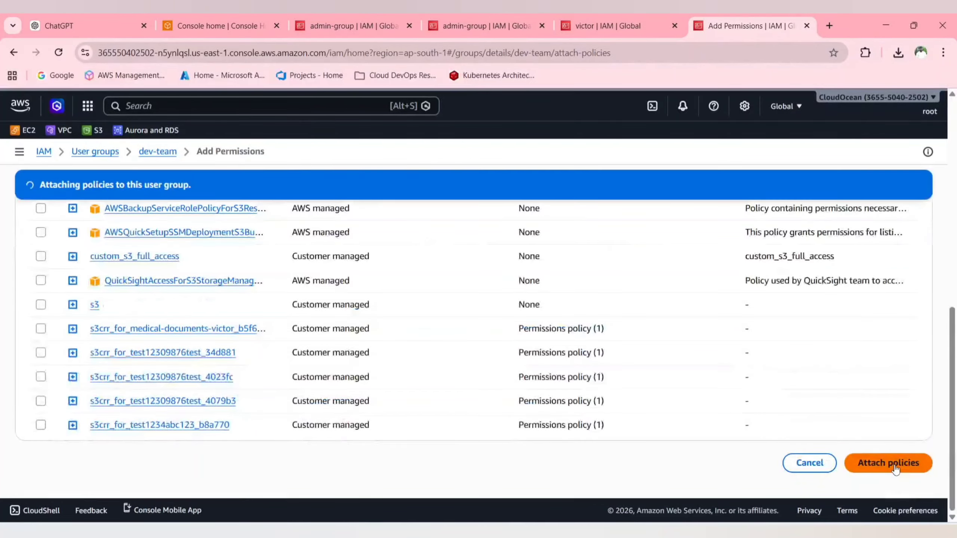
Refresh and review the permissions policies attached to the dev-team group
{"action": "scroll", "coordinate": [379, 364], "scroll_direction": "down", "scroll_amount": 1}
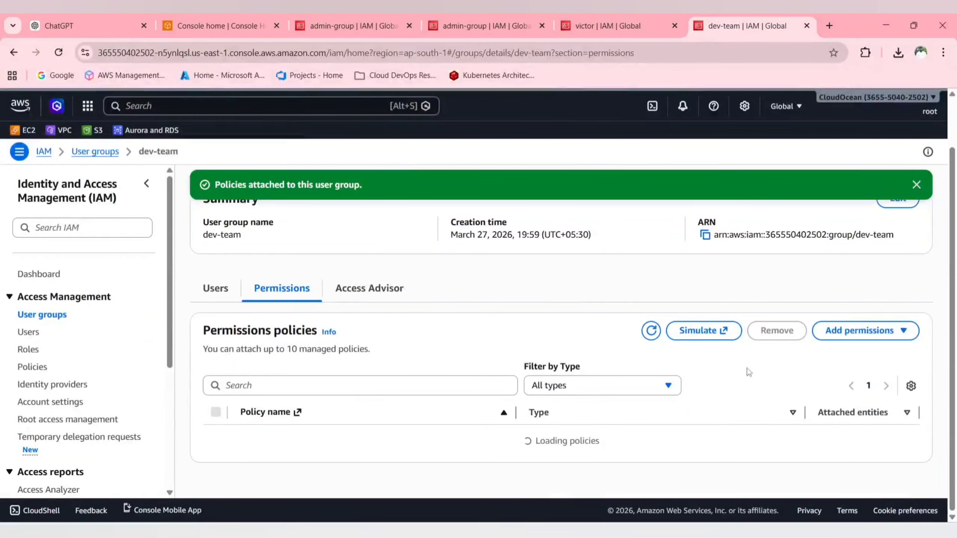
{"action": "left_click", "coordinate": [650, 331]}
{"action": "scroll", "coordinate": [579, 428], "scroll_direction": "down", "scroll_amount": 1}
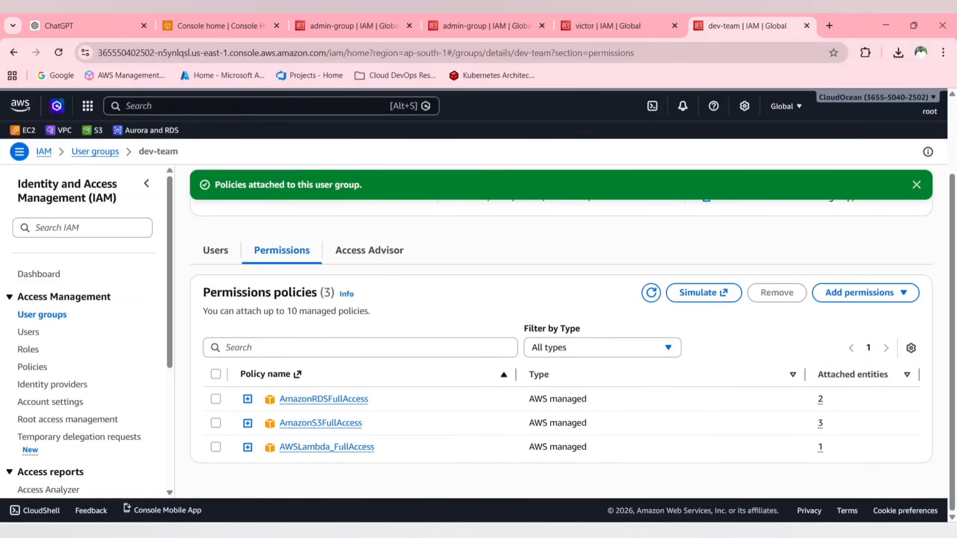
In the draw.io diagram, copy an Admin Team name label below the lower-right Developer Team figure, enter the developer's name, and return to the browser
{"action": "key", "text": "alt+Tab"}
{"action": "left_click", "coordinate": [383, 371]}
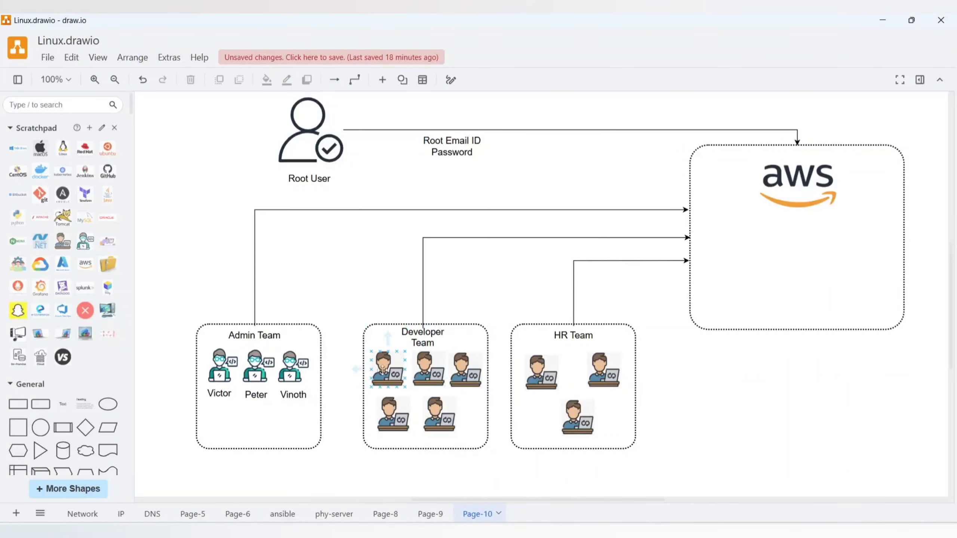
{"action": "left_click", "coordinate": [293, 394]}
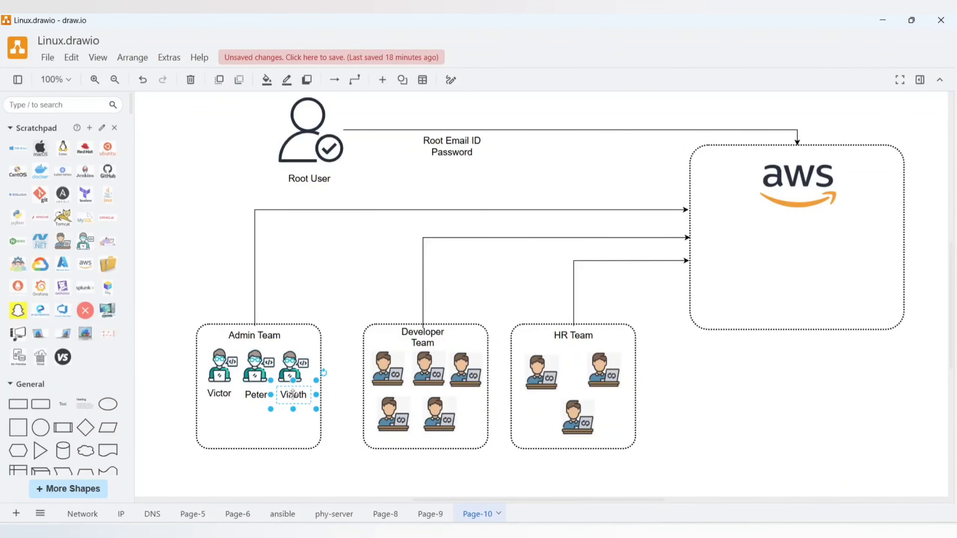
{"action": "left_click_drag", "start_coordinate": [293, 395], "coordinate": [439, 443]}
{"action": "double_click", "coordinate": [439, 439]}
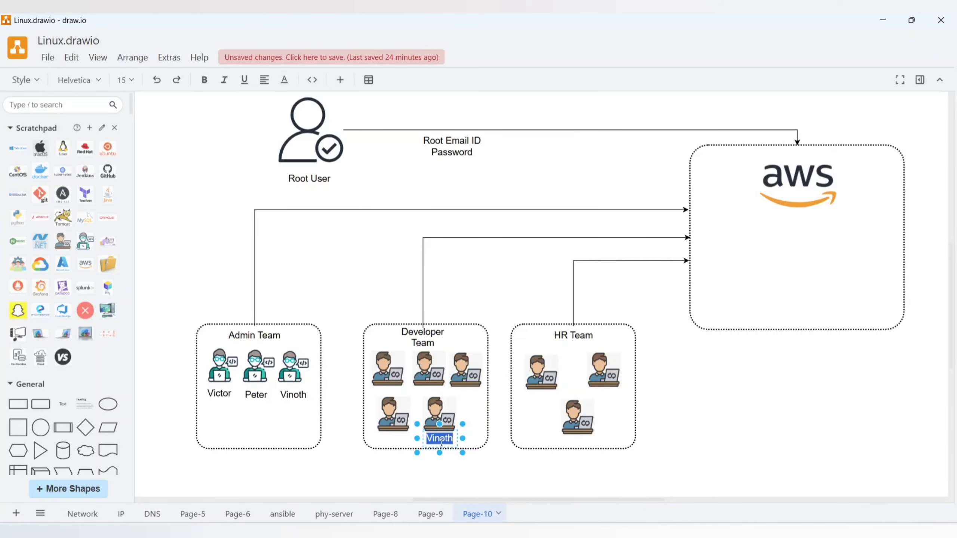
{"action": "type", "text": "S"}
{"action": "left_click", "coordinate": [535, 472]}
{"action": "key", "text": "alt+Tab"}
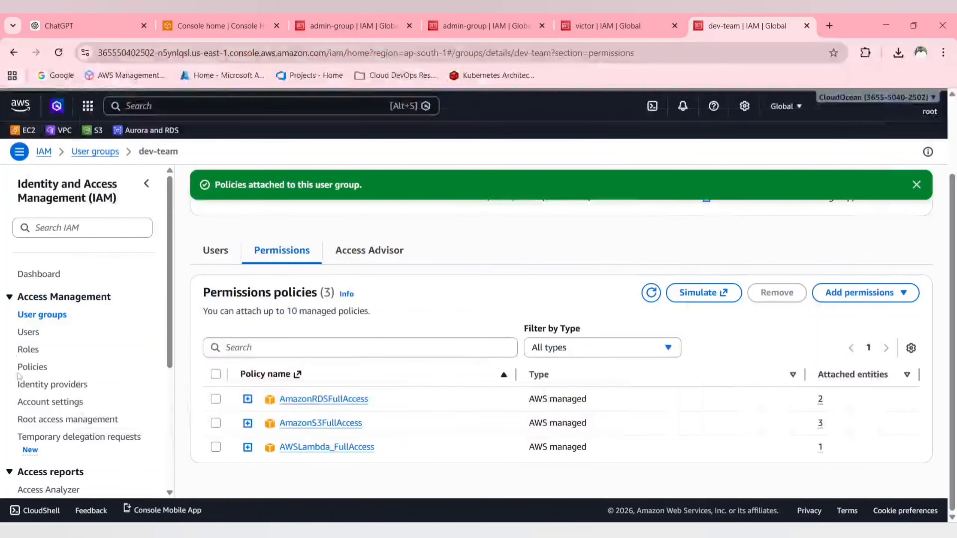
Start creating a new IAM user and enter the developer's user name
{"action": "left_click", "coordinate": [28, 331]}
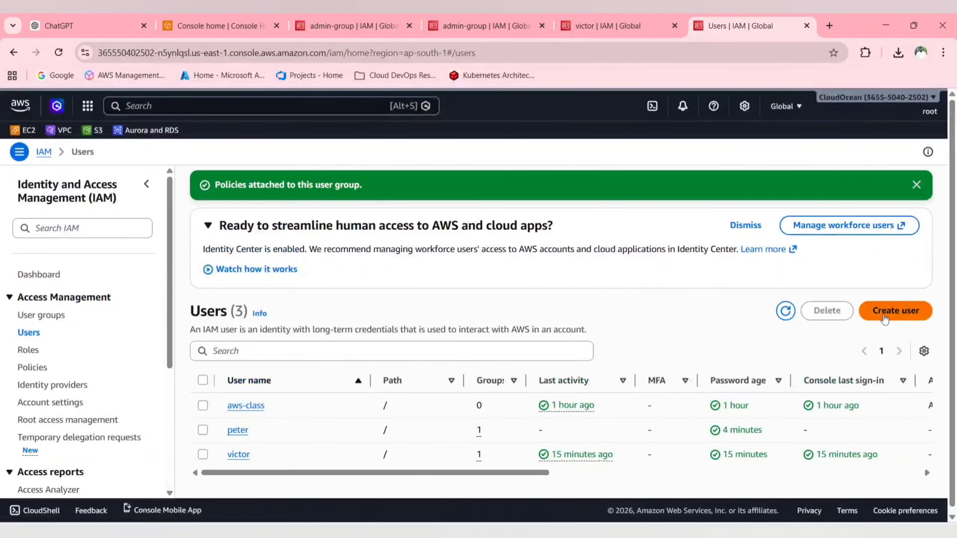
{"action": "left_click", "coordinate": [884, 311]}
{"action": "left_click", "coordinate": [268, 281]}
{"action": "type", "text": "su"}
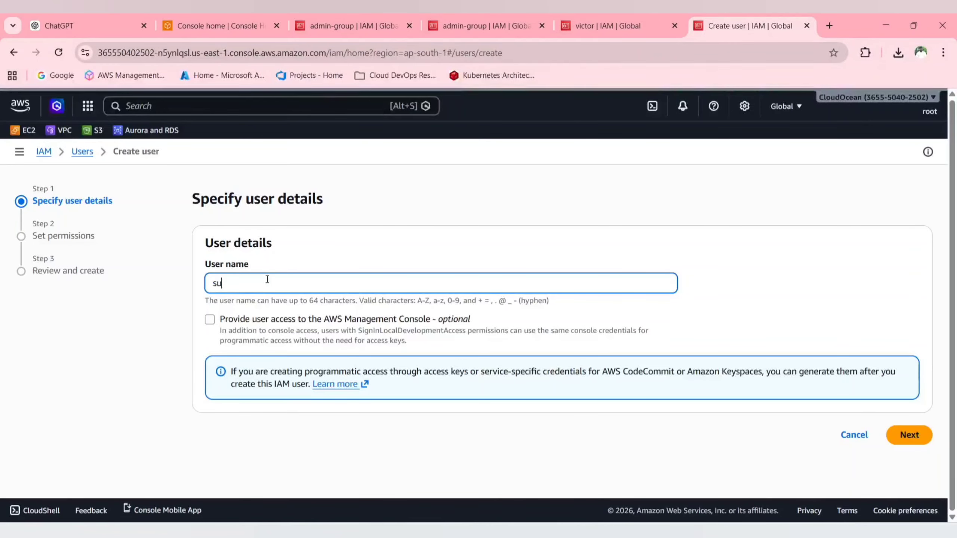
{"action": "type", "text": "rya"}
Provide the new user with AWS Management Console access, choosing to create an IAM user
{"action": "left_click", "coordinate": [209, 319]}
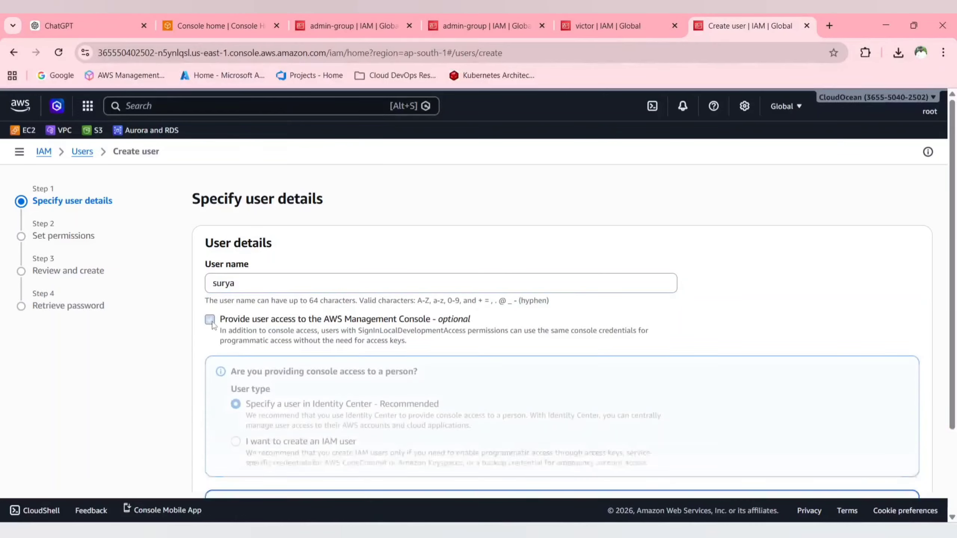
{"action": "scroll", "coordinate": [227, 339], "scroll_direction": "down", "scroll_amount": 3}
{"action": "left_click", "coordinate": [235, 334]}
Set a custom console password for the user, and turn off the requirement to create a new password at next sign-in
{"action": "scroll", "coordinate": [376, 356], "scroll_direction": "down", "scroll_amount": 3}
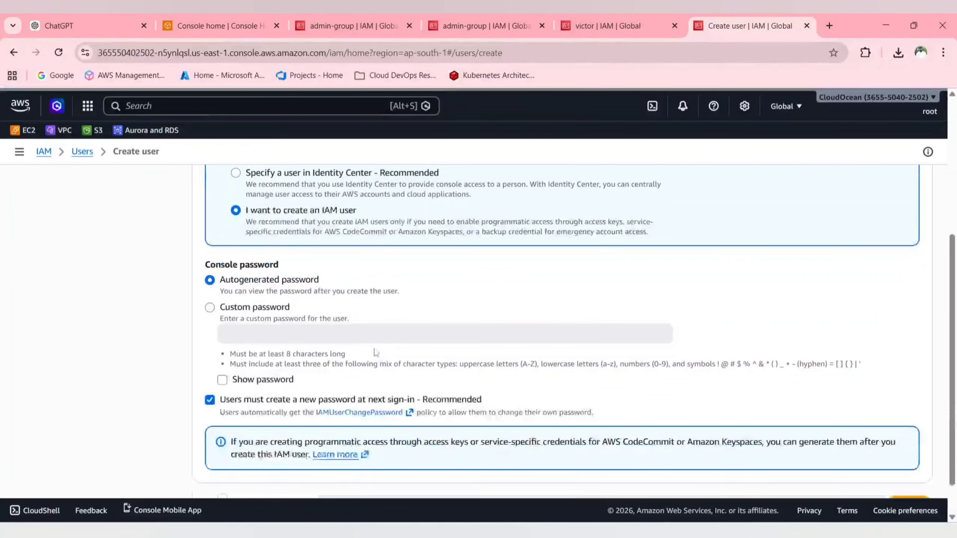
{"action": "left_click", "coordinate": [248, 307]}
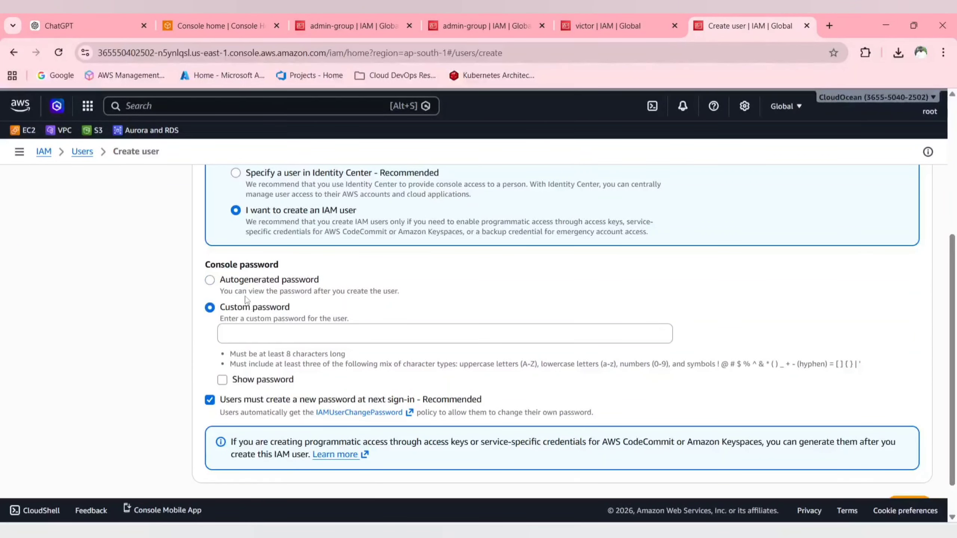
{"action": "left_click", "coordinate": [263, 334]}
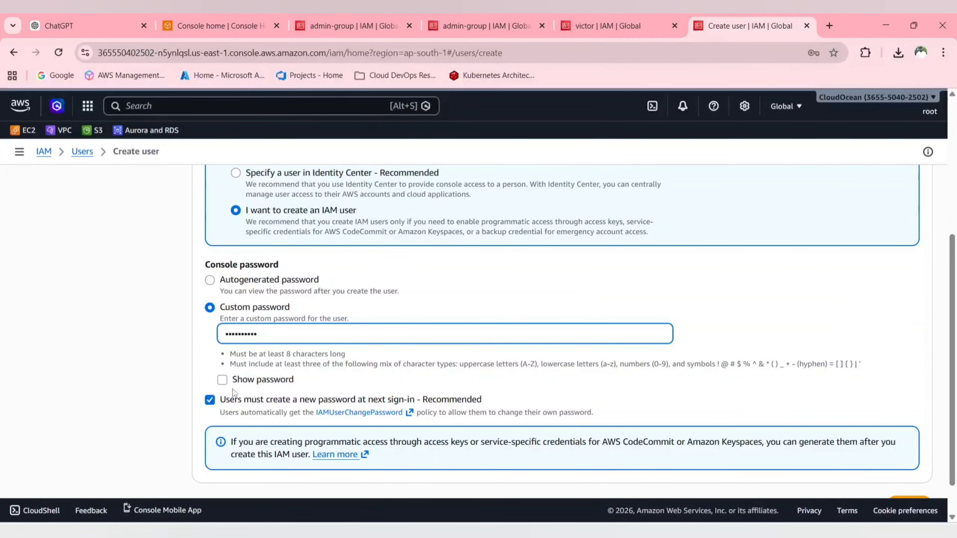
{"action": "left_click", "coordinate": [210, 400]}
{"action": "scroll", "coordinate": [873, 425], "scroll_direction": "down", "scroll_amount": 1}
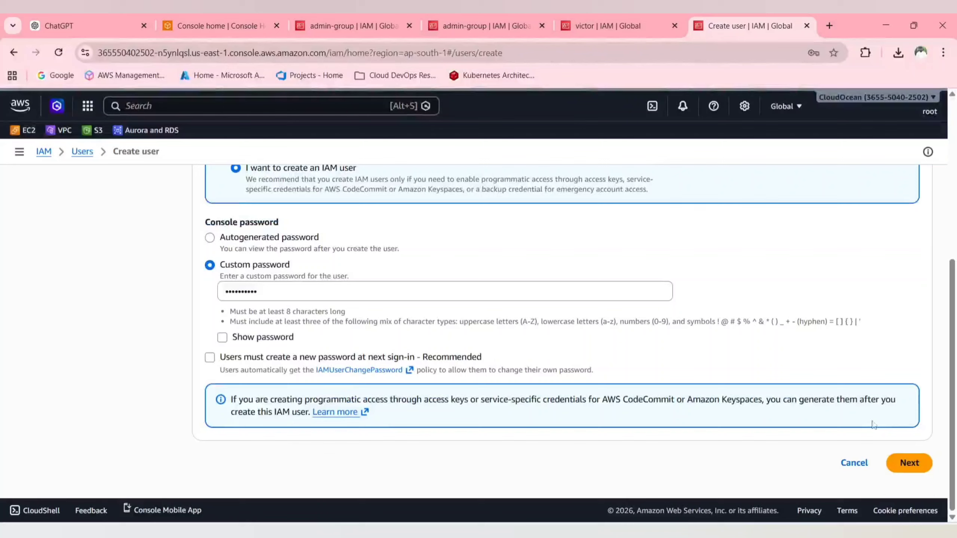
Proceed to the new user's permissions, then review direct and group permission assignment in the VS Code notes before returning to the browser
{"action": "left_click", "coordinate": [905, 466]}
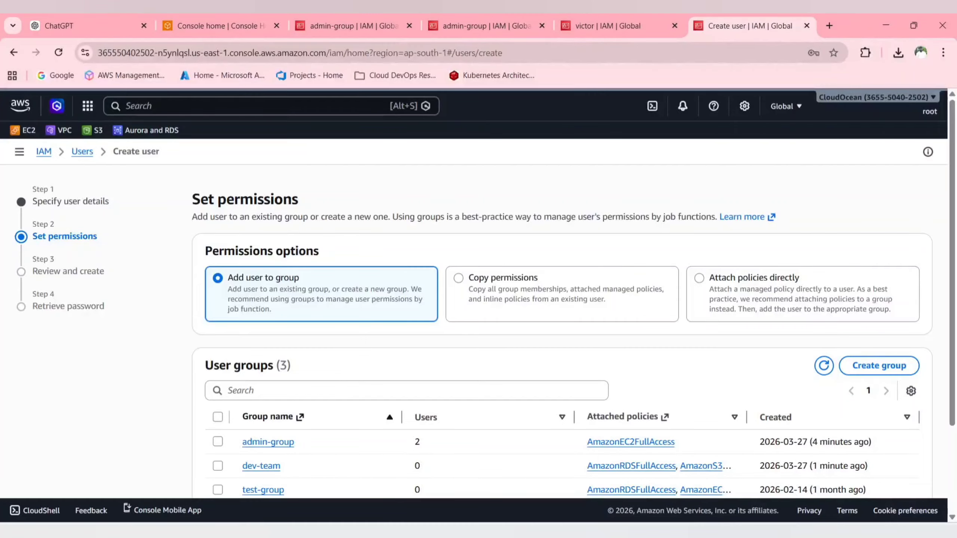
{"action": "left_click", "coordinate": [485, 473]}
{"action": "left_click_drag", "start_coordinate": [399, 272], "coordinate": [481, 271]}
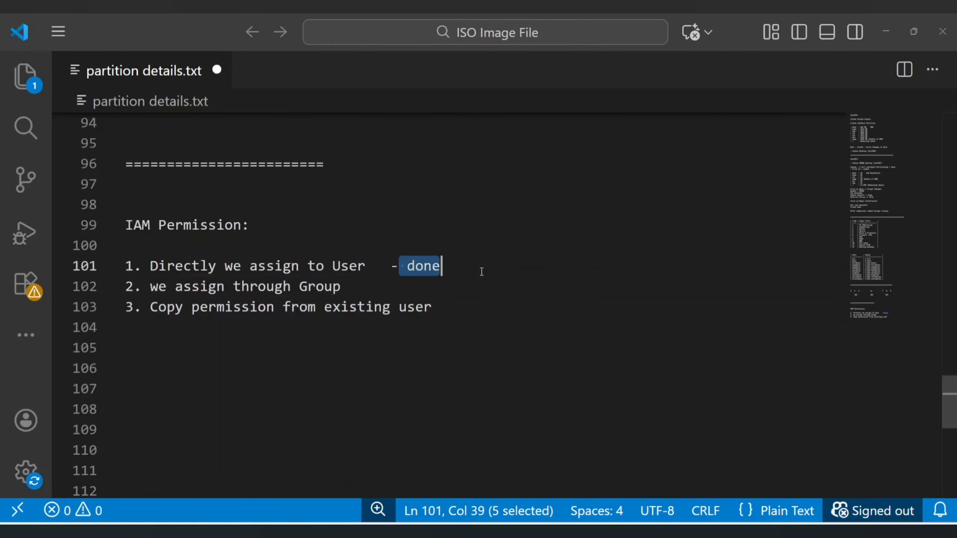
{"action": "key", "text": "alt"}
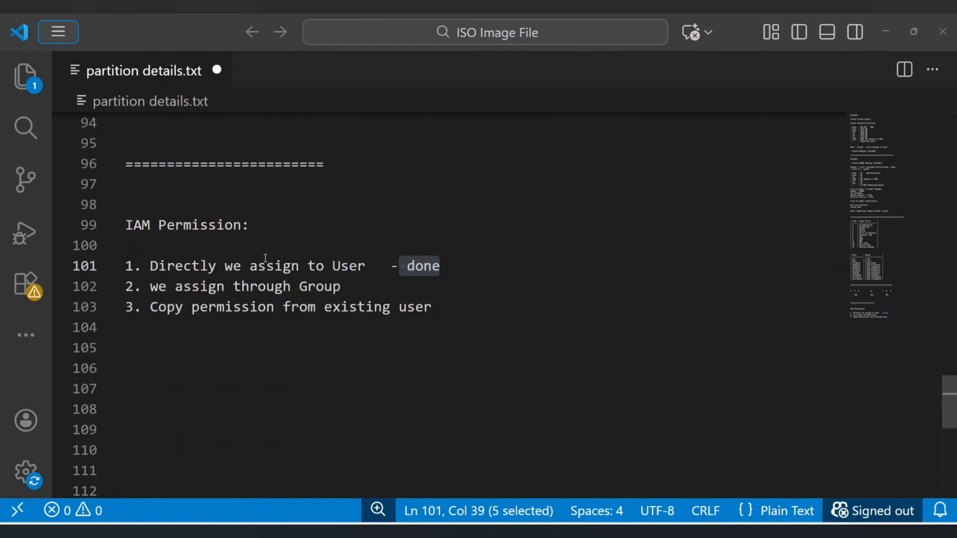
{"action": "left_click_drag", "start_coordinate": [244, 265], "coordinate": [425, 266]}
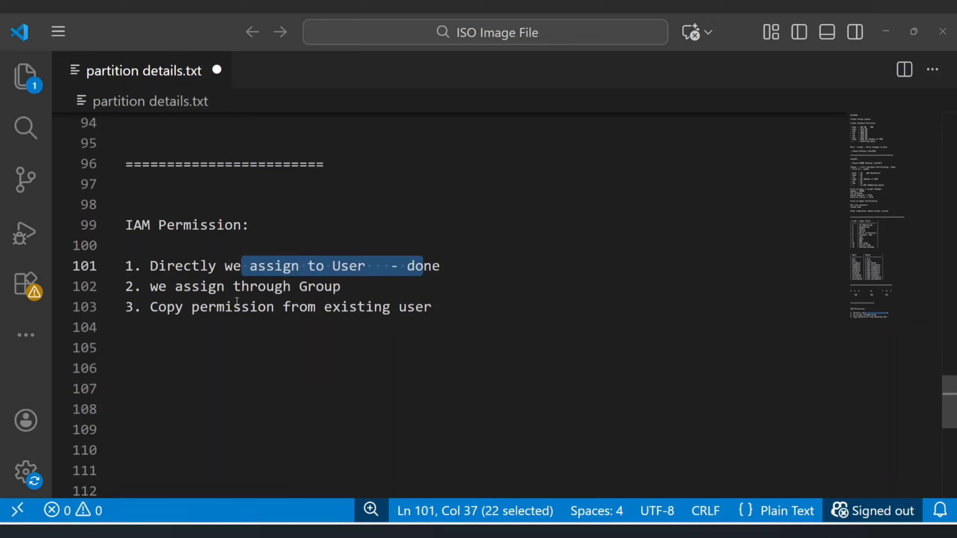
{"action": "left_click_drag", "start_coordinate": [190, 287], "coordinate": [391, 281]}
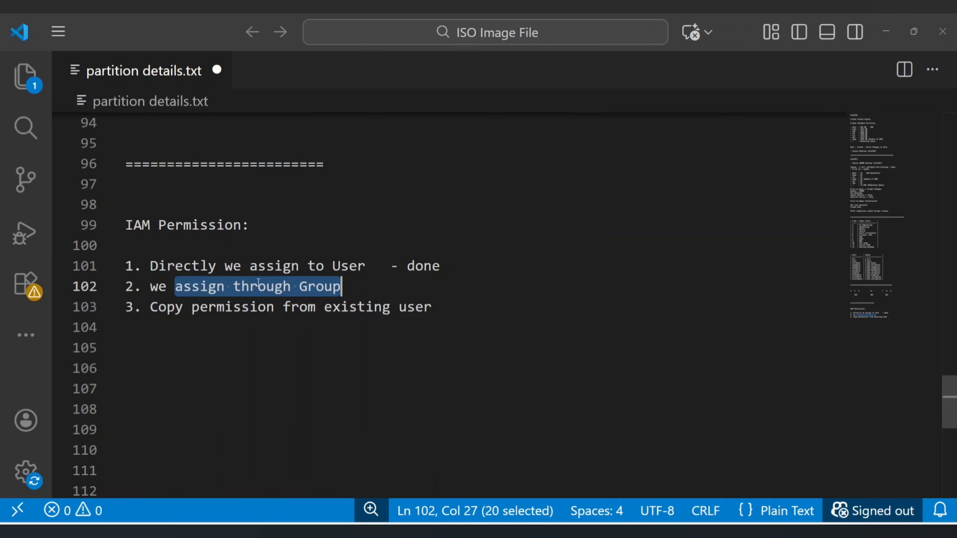
{"action": "key", "text": "alt+Tab"}
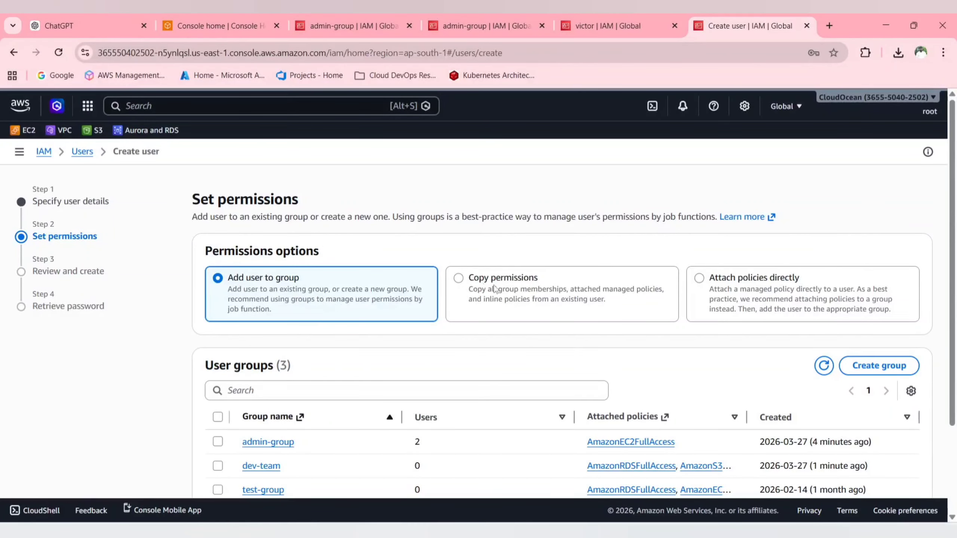
Add the new user to the dev-team group and proceed to the review
{"action": "scroll", "coordinate": [238, 290], "scroll_direction": "down", "scroll_amount": 3}
{"action": "scroll", "coordinate": [290, 256], "scroll_direction": "up", "scroll_amount": 2}
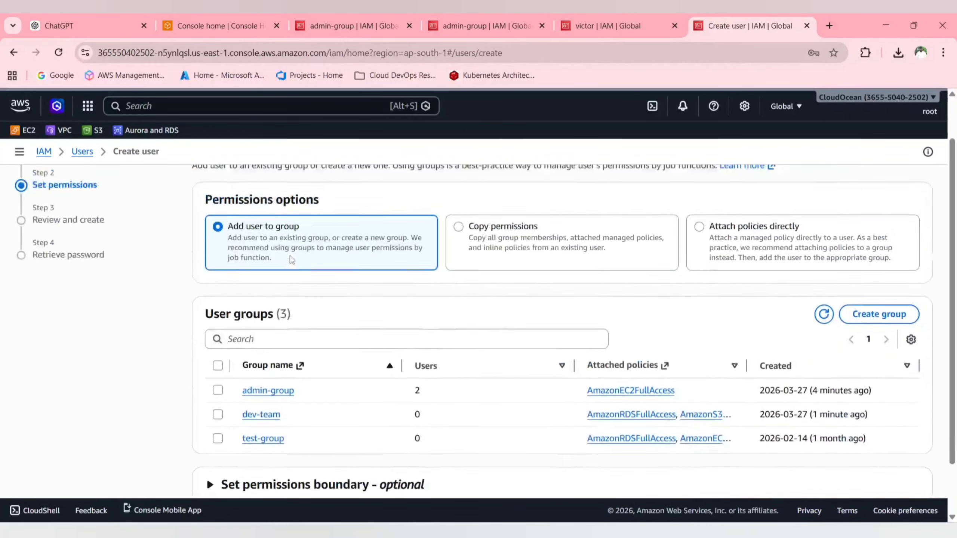
{"action": "left_click", "coordinate": [218, 417]}
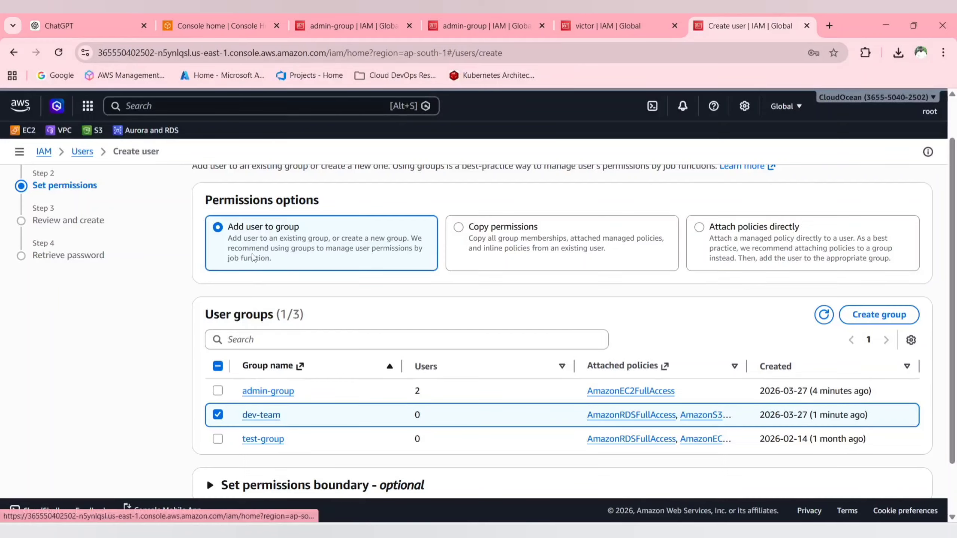
{"action": "scroll", "coordinate": [426, 300], "scroll_direction": "down", "scroll_amount": 2}
{"action": "left_click", "coordinate": [909, 463]}
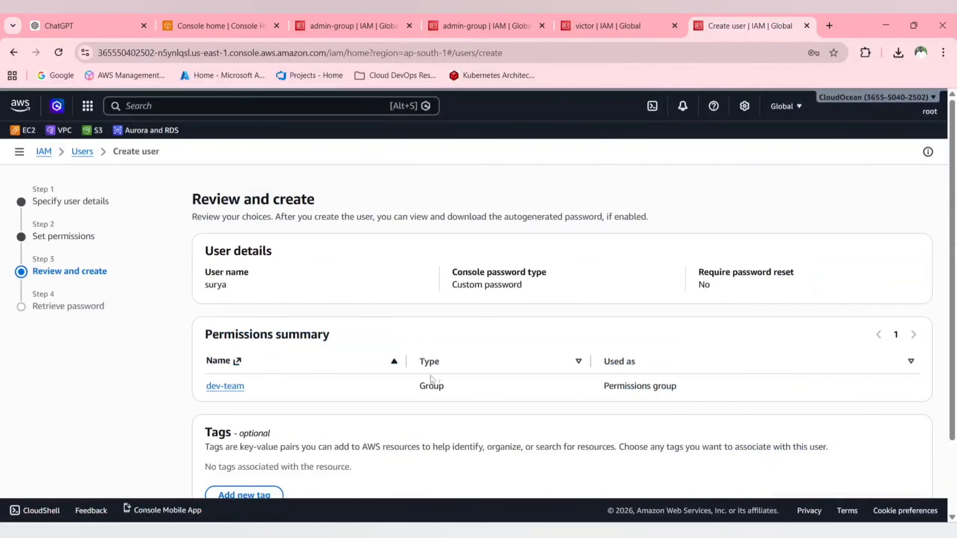
Create the developer's IAM user and return to the users list
{"action": "scroll", "coordinate": [447, 361], "scroll_direction": "down", "scroll_amount": 3}
{"action": "left_click", "coordinate": [866, 463]}
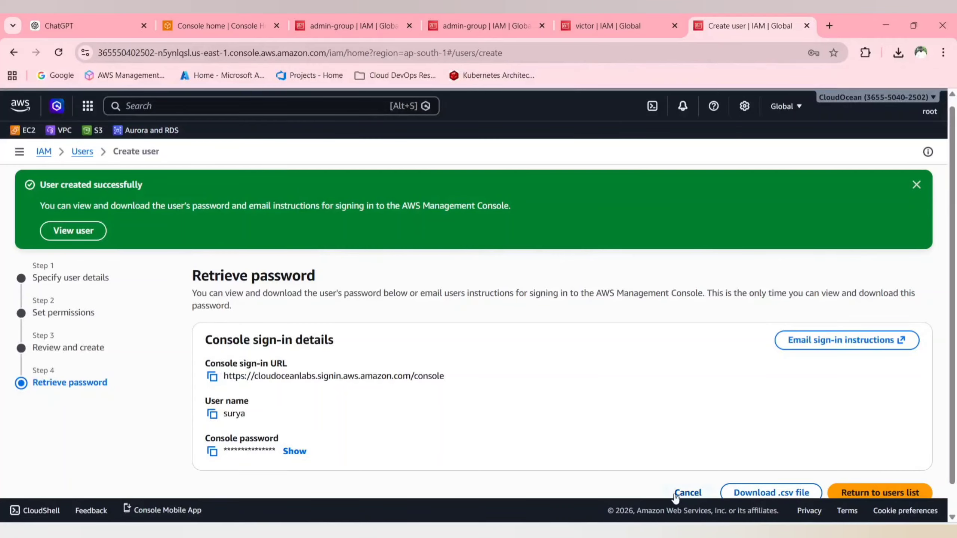
{"action": "left_click", "coordinate": [892, 495]}
{"action": "left_click", "coordinate": [635, 370]}
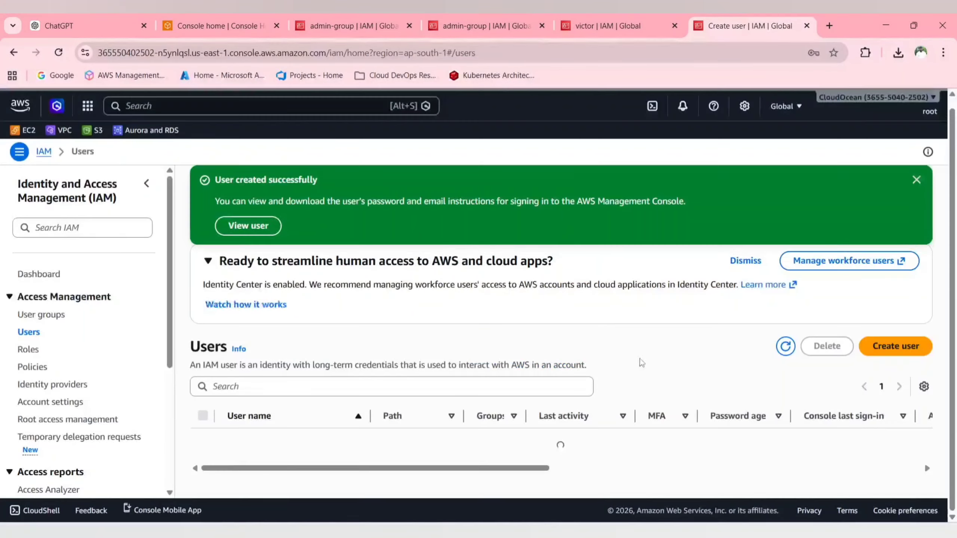
Open test-group from the user groups and check its permissions policies and its users
{"action": "left_click", "coordinate": [41, 317]}
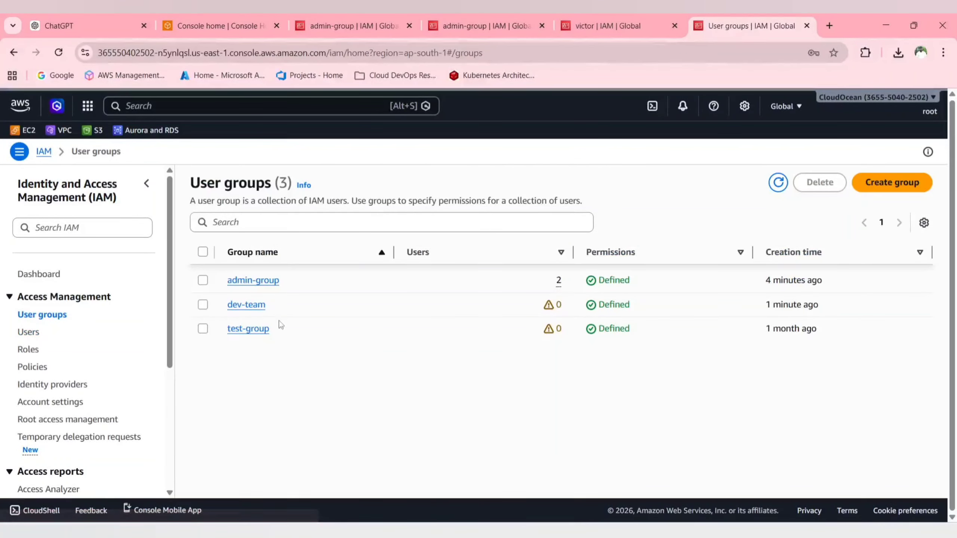
{"action": "left_click", "coordinate": [245, 330]}
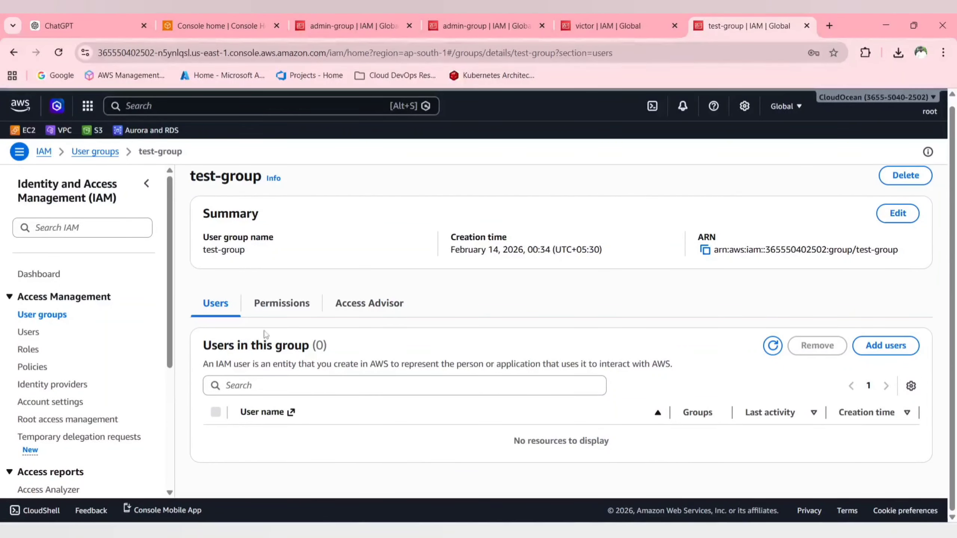
{"action": "left_click", "coordinate": [280, 305]}
{"action": "scroll", "coordinate": [630, 356], "scroll_direction": "down", "scroll_amount": 1}
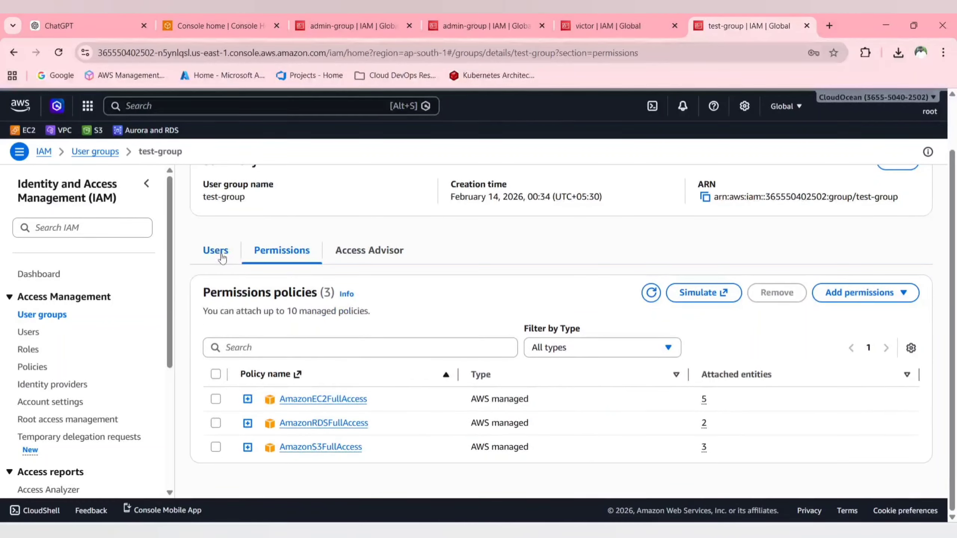
{"action": "left_click", "coordinate": [222, 256]}
{"action": "left_click", "coordinate": [772, 346]}
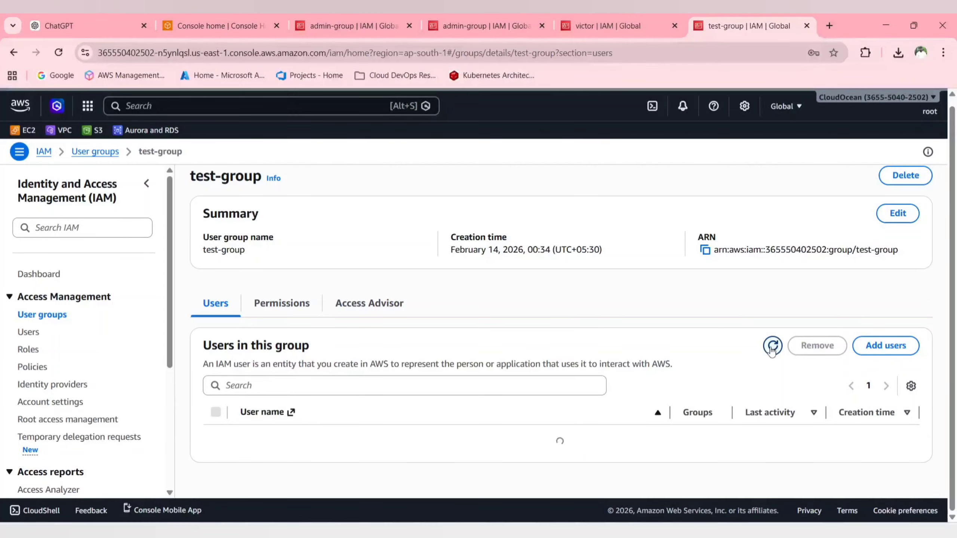
Open the dev-team group and check its users and permissions policies
{"action": "left_click", "coordinate": [61, 315]}
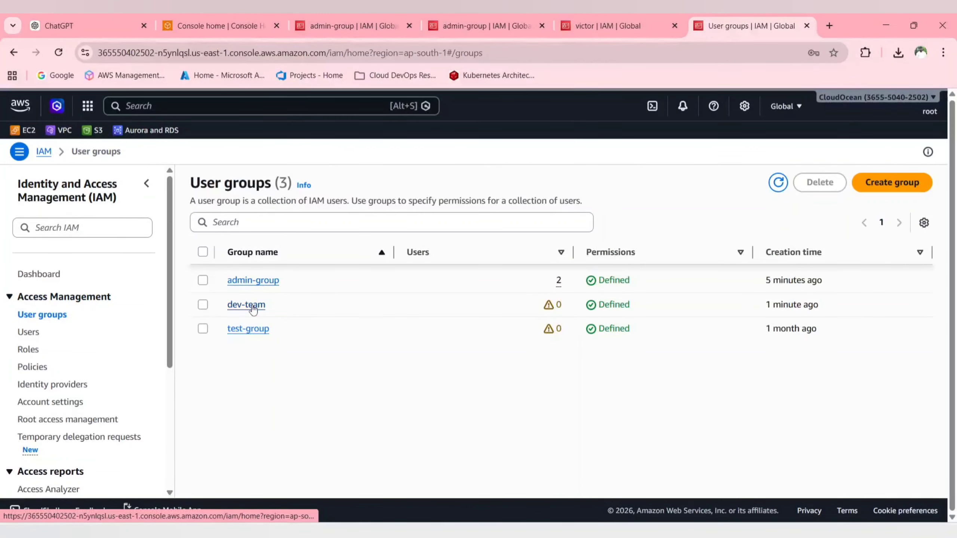
{"action": "left_click", "coordinate": [252, 305]}
{"action": "left_click", "coordinate": [304, 310]}
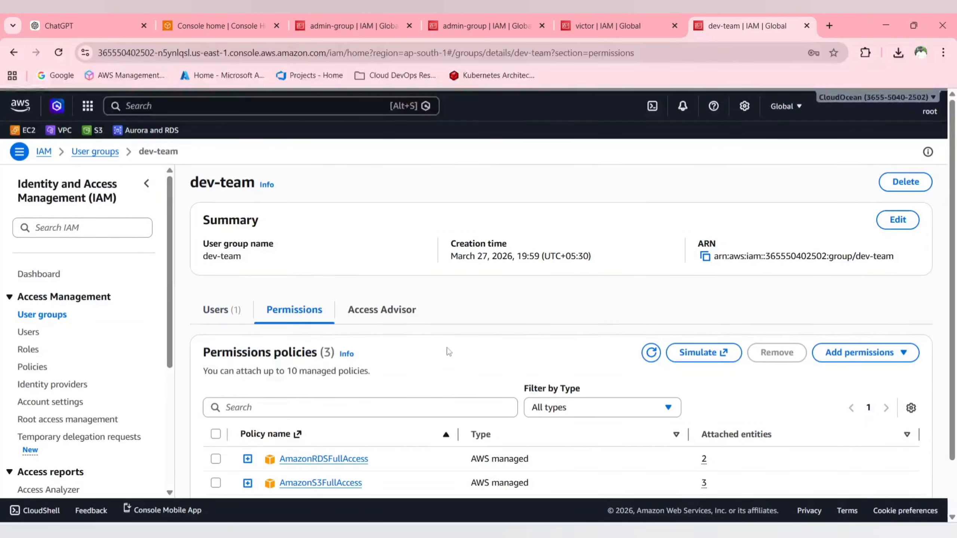
{"action": "scroll", "coordinate": [448, 347], "scroll_direction": "down", "scroll_amount": 3}
{"action": "double_click", "coordinate": [649, 294]}
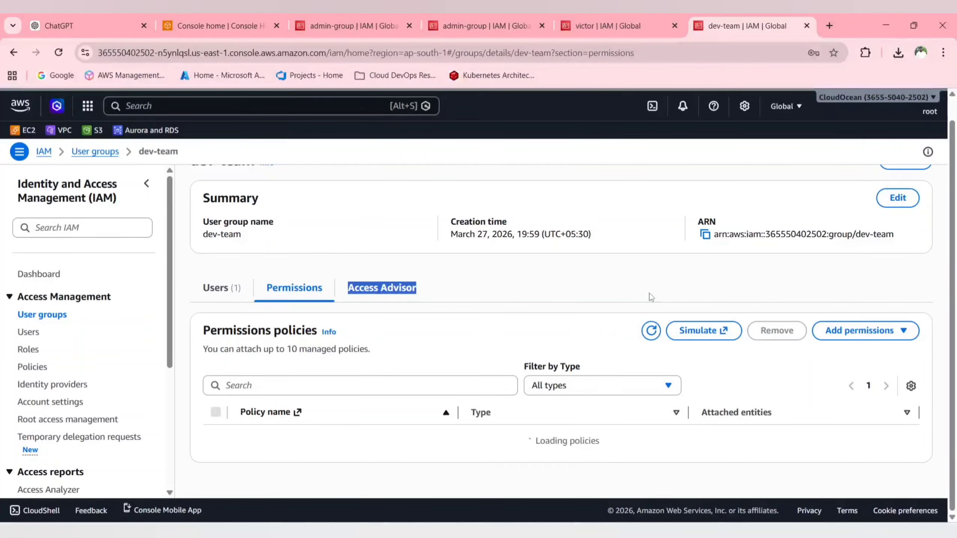
{"action": "left_click", "coordinate": [492, 296]}
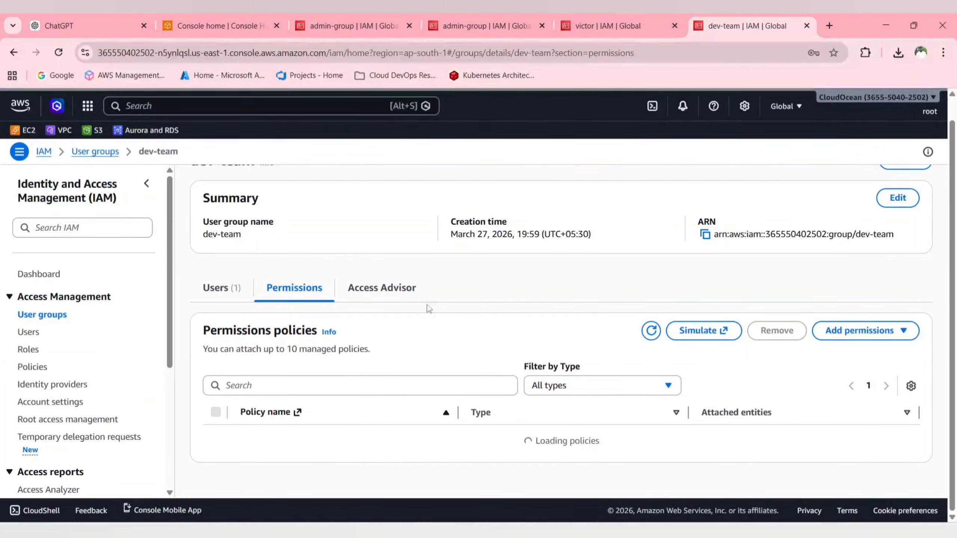
{"action": "scroll", "coordinate": [256, 281], "scroll_direction": "down", "scroll_amount": 1}
{"action": "left_click", "coordinate": [222, 254]}
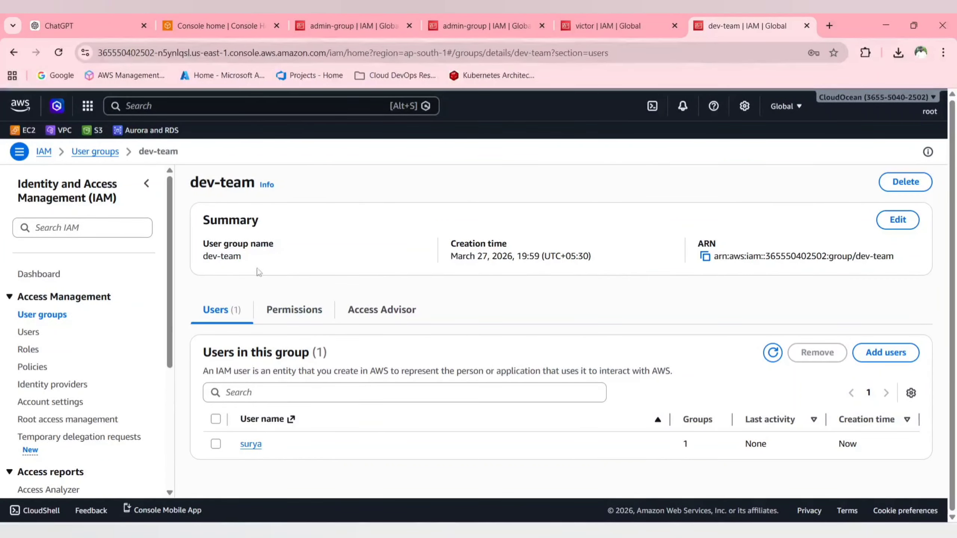
{"action": "left_click", "coordinate": [299, 320]}
{"action": "scroll", "coordinate": [241, 328], "scroll_direction": "down", "scroll_amount": 2}
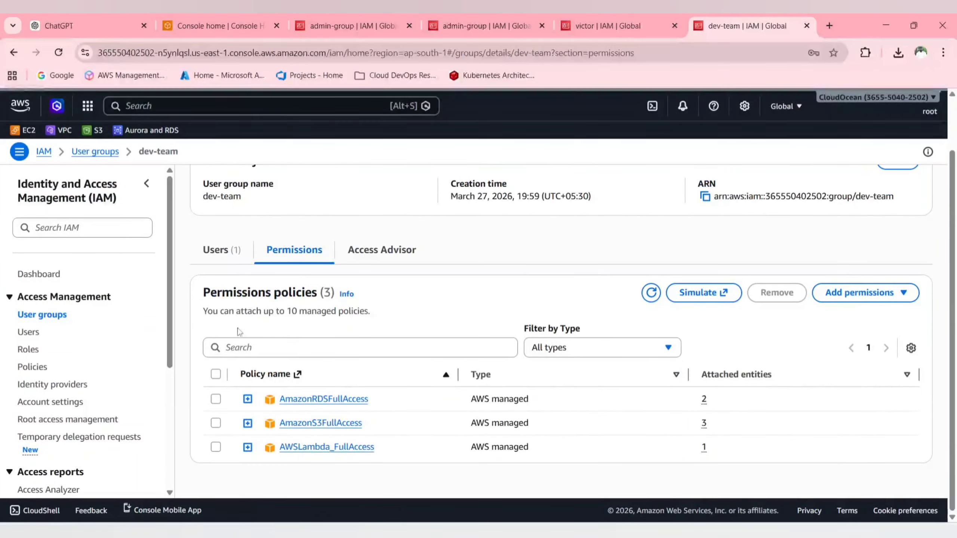
Open the newly created developer's user details and check the attached permissions policies and where they come from
{"action": "left_click", "coordinate": [29, 332]}
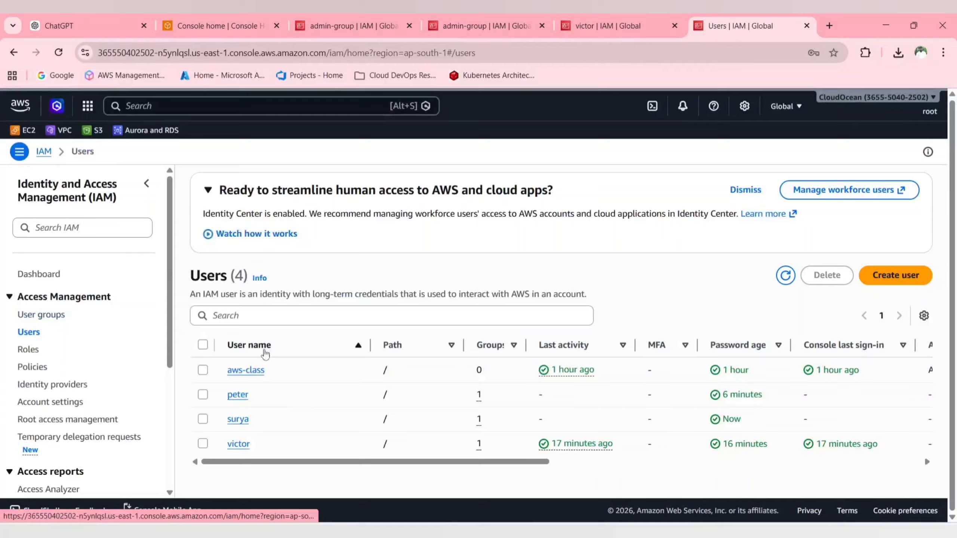
{"action": "left_click", "coordinate": [237, 419]}
{"action": "scroll", "coordinate": [358, 428], "scroll_direction": "down", "scroll_amount": 3}
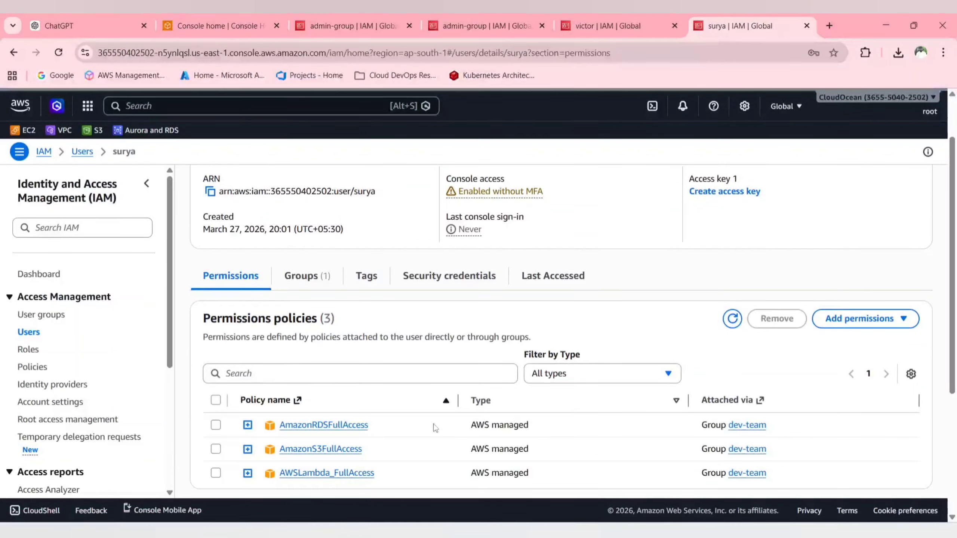
{"action": "scroll", "coordinate": [355, 424], "scroll_direction": "up", "scroll_amount": 2}
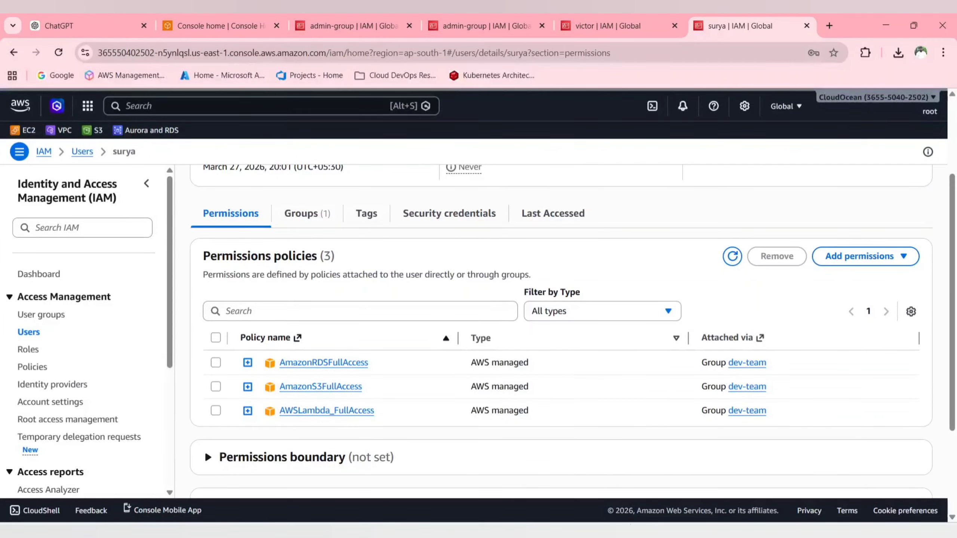
In the draw.io diagram, copy the developer's name label below the lower-left Developer Team figure, enter the second developer's name, and return to the browser
{"action": "left_click", "coordinate": [591, 532]}
{"action": "left_click", "coordinate": [651, 533]}
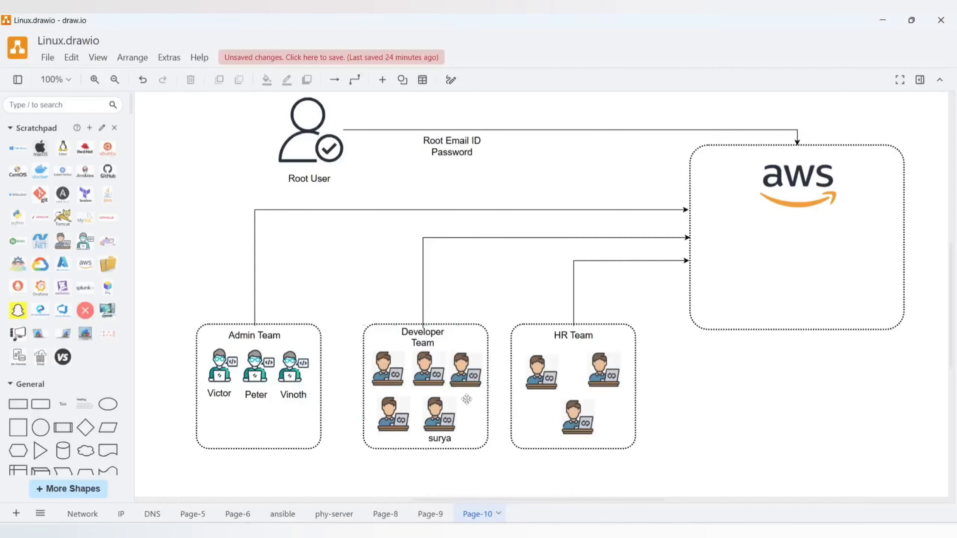
{"action": "left_click", "coordinate": [446, 439]}
{"action": "mouse_move", "coordinate": [445, 439]}
{"action": "left_mouse_down", "text": "ctrl"}
{"action": "mouse_move", "coordinate": [457, 452]}
{"action": "mouse_move", "coordinate": [390, 448]}
{"action": "left_mouse_up", "text": "ctrl"}
{"action": "double_click", "coordinate": [391, 441]}
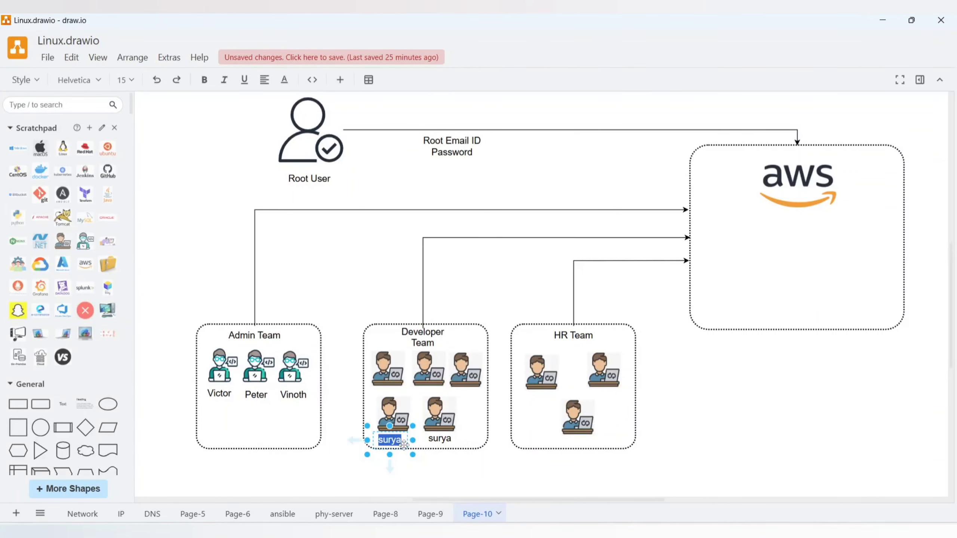
{"action": "type", "text": "vijay"}
{"action": "left_click", "coordinate": [373, 470]}
{"action": "key", "text": "alt+Tab"}
{"action": "key", "text": "alt+Tab"}
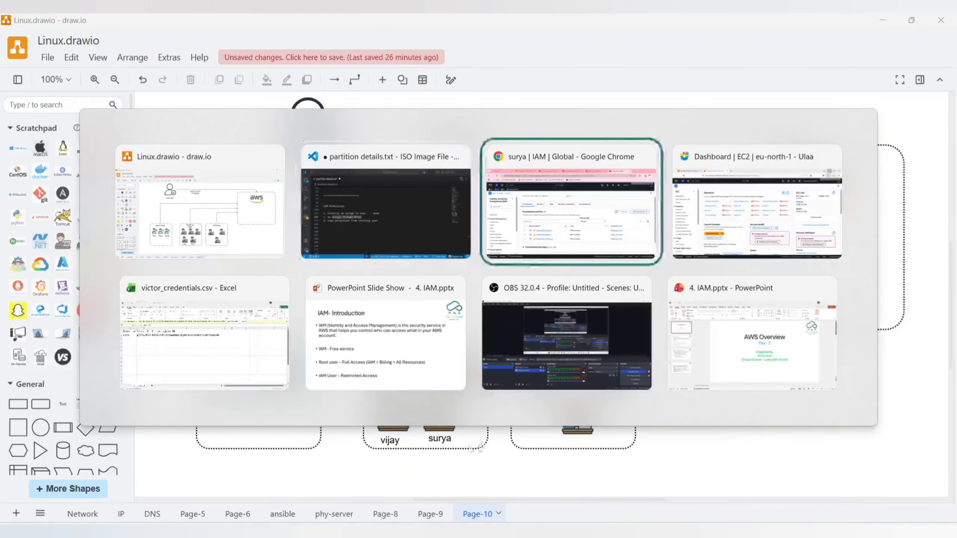
Start creating another IAM user and enter the second developer's user name
{"action": "left_click", "coordinate": [27, 333]}
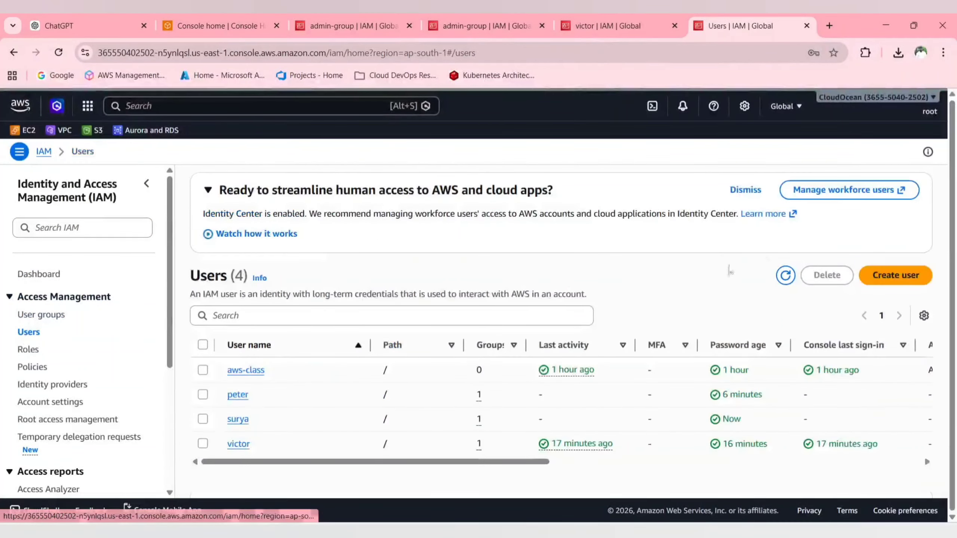
{"action": "left_click", "coordinate": [893, 274]}
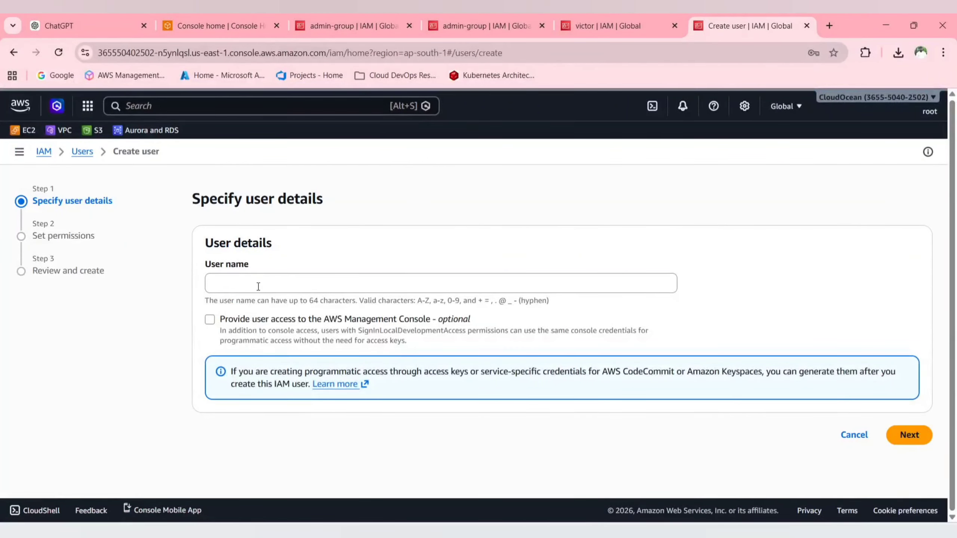
{"action": "left_click", "coordinate": [259, 285]}
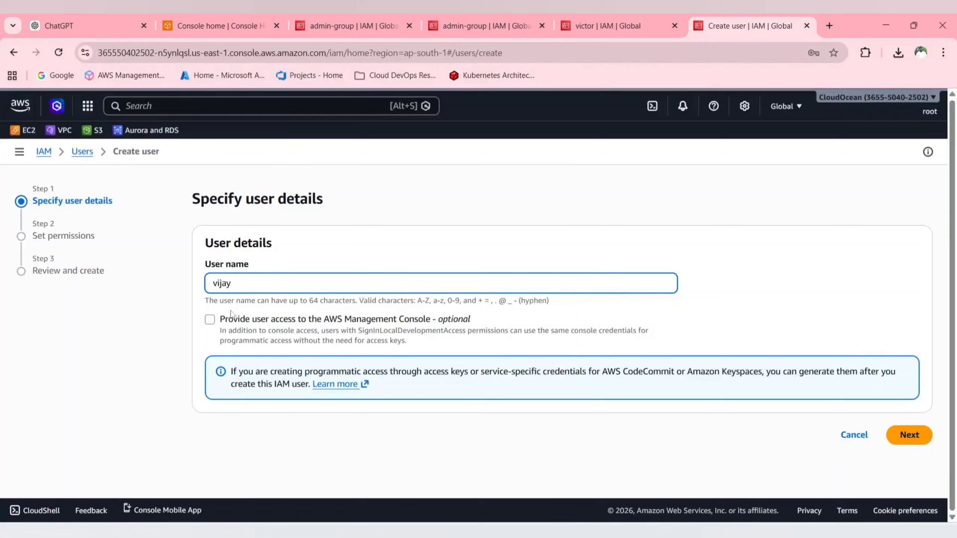
Give the second developer AWS Management Console access, choosing to create an IAM user
{"action": "left_click", "coordinate": [209, 320]}
{"action": "scroll", "coordinate": [236, 344], "scroll_direction": "down", "scroll_amount": 3}
{"action": "left_click", "coordinate": [235, 335]}
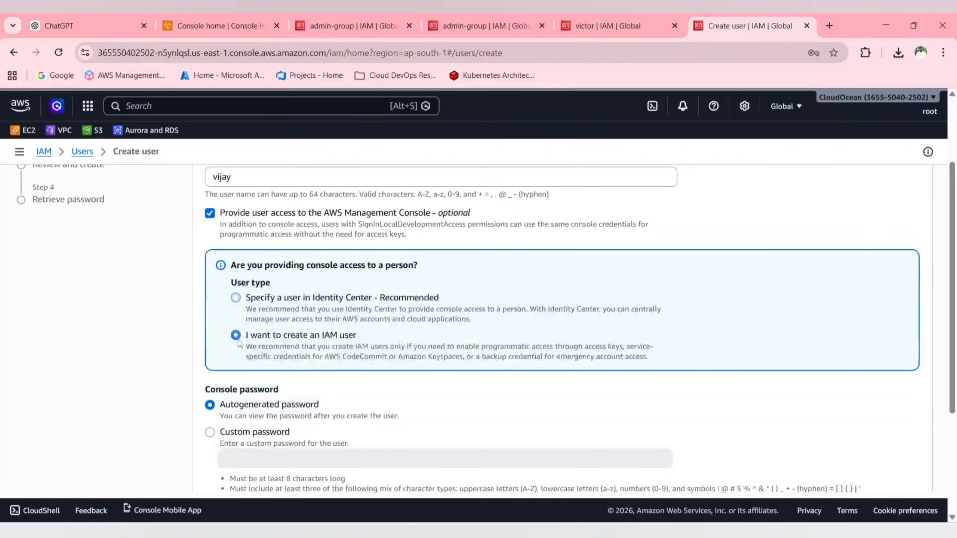
Enter a custom console password for the second developer and turn off the requirement to create a new password at next sign-in
{"action": "scroll", "coordinate": [237, 339], "scroll_direction": "down", "scroll_amount": 4}
{"action": "left_click", "coordinate": [249, 278]}
{"action": "left_click", "coordinate": [253, 288]}
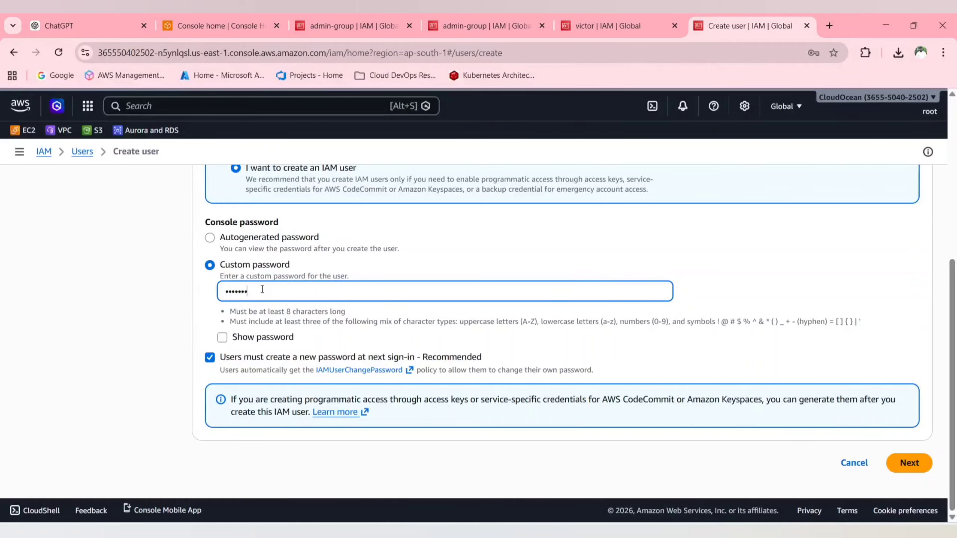
{"action": "left_click", "coordinate": [210, 357]}
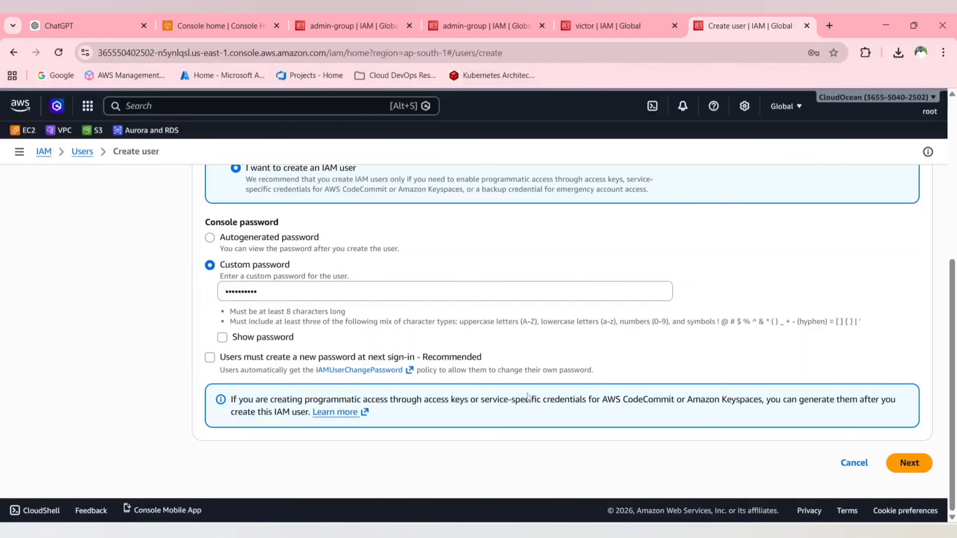
Choose to copy permissions for the second developer and highlight "permission from existing user" in the VS Code notes before returning to the browser
{"action": "left_click", "coordinate": [909, 463]}
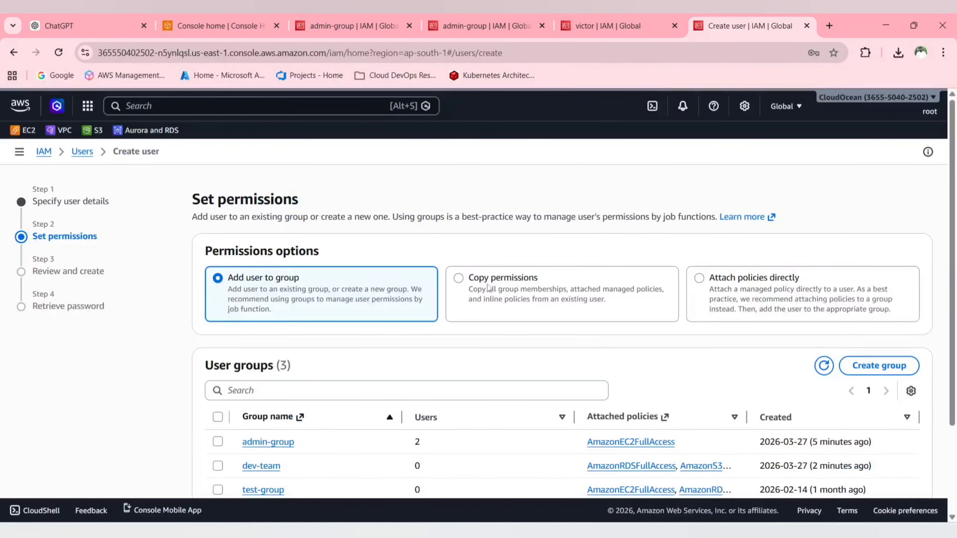
{"action": "left_click", "coordinate": [489, 281]}
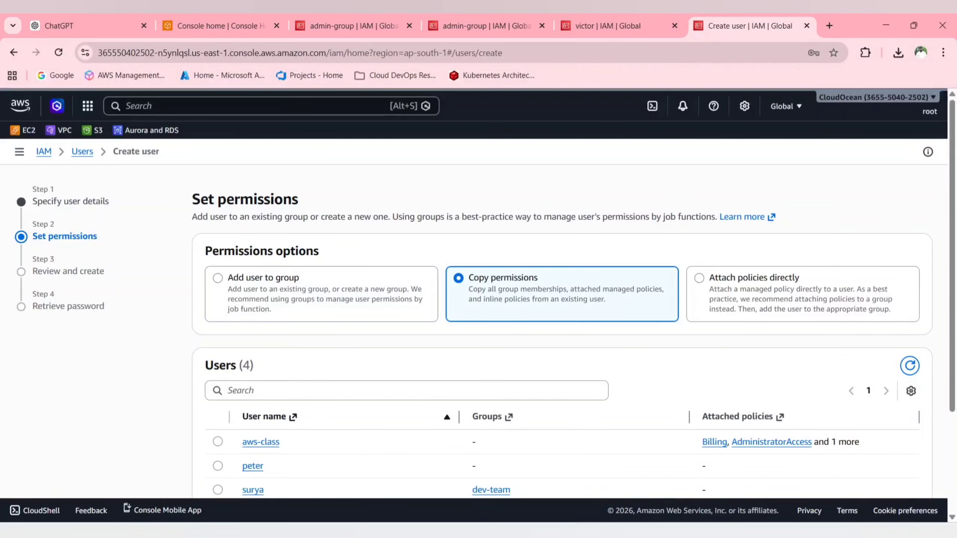
{"action": "left_click", "coordinate": [568, 531]}
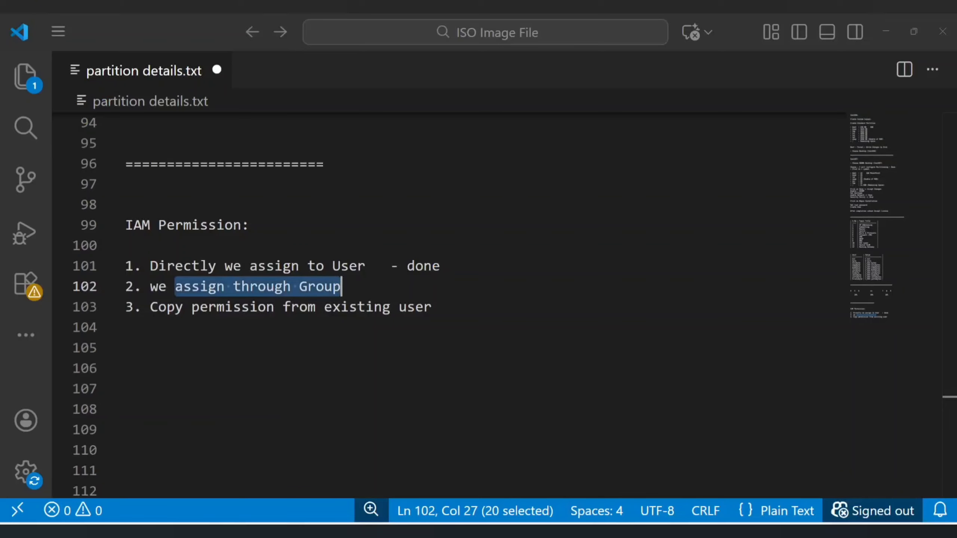
{"action": "left_click_drag", "start_coordinate": [192, 307], "coordinate": [495, 311]}
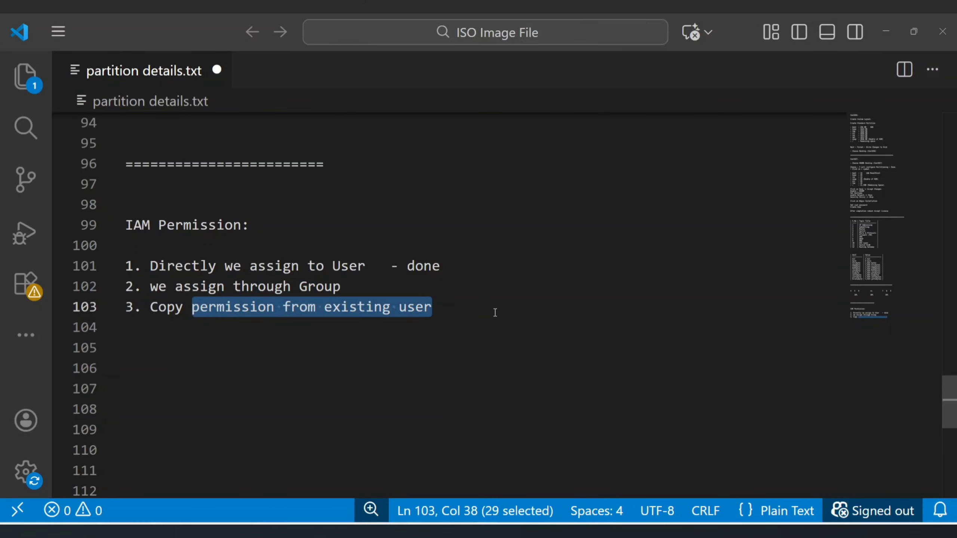
{"action": "key", "text": "alt+Tab"}
Check the developer name labels in the draw.io diagram, select the existing dev-team member as the permissions source, and continue to the review
{"action": "scroll", "coordinate": [459, 329], "scroll_direction": "down", "scroll_amount": 4}
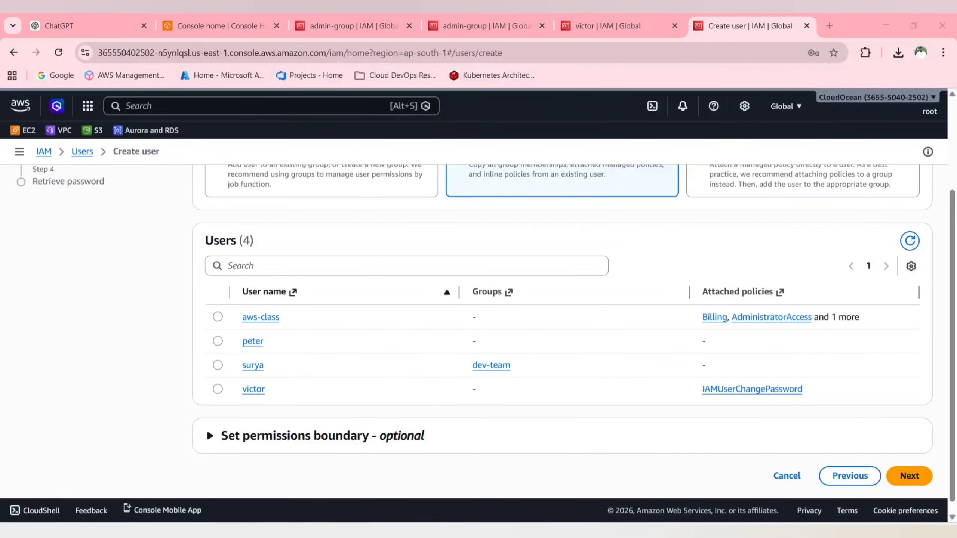
{"action": "key", "text": "alt+Tab"}
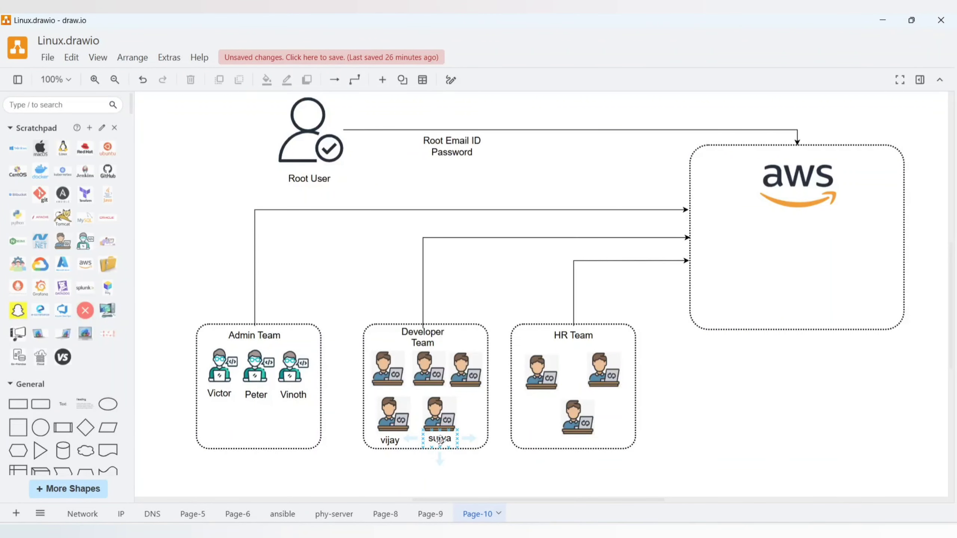
{"action": "left_click", "coordinate": [393, 438]}
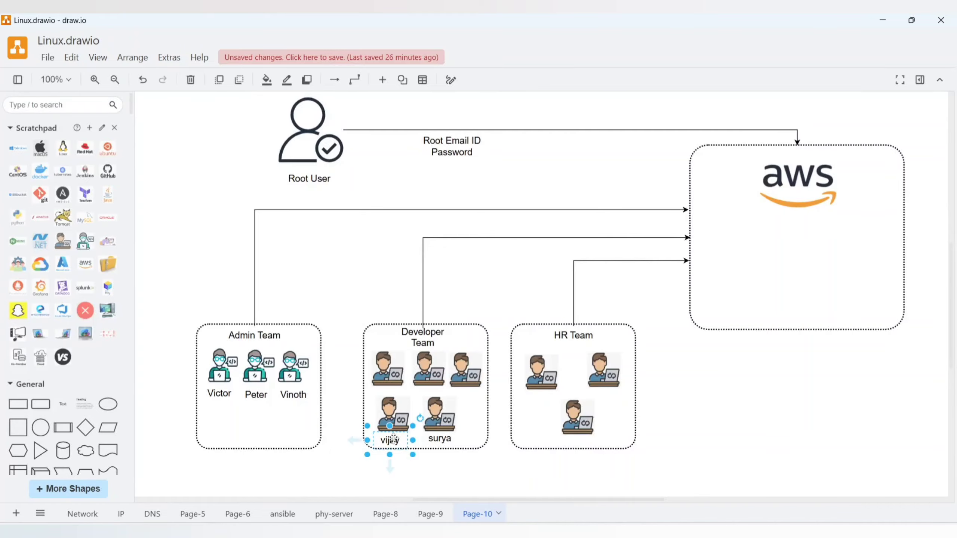
{"action": "key", "text": "alt+Tab"}
{"action": "left_click", "coordinate": [222, 369]}
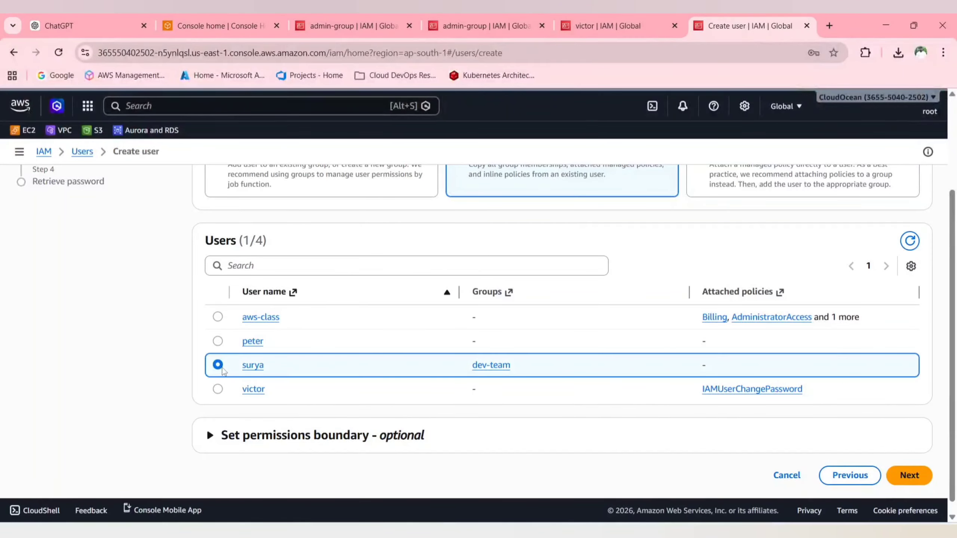
{"action": "left_click", "coordinate": [915, 476]}
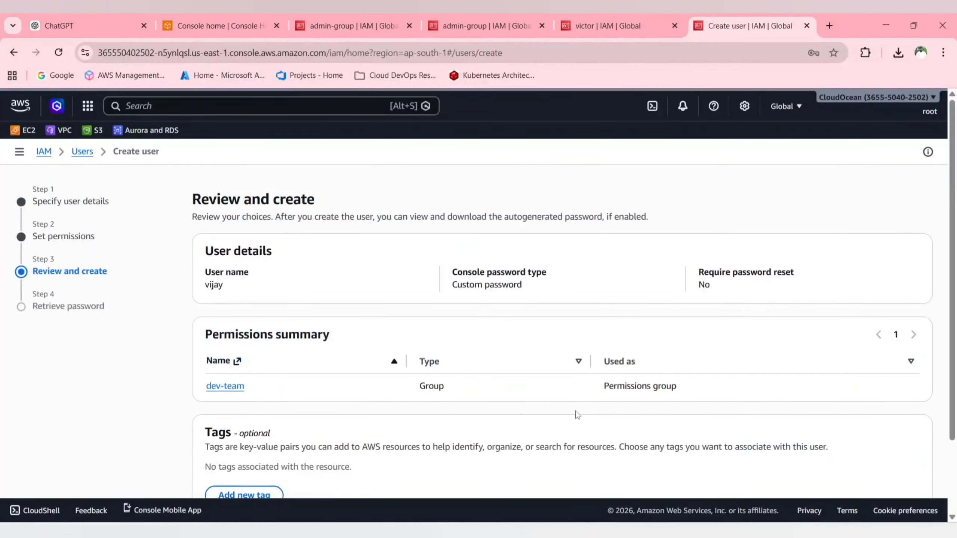
Create the second developer's user and return to the users list without viewing or downloading the console password
{"action": "scroll", "coordinate": [574, 412], "scroll_direction": "down", "scroll_amount": 3}
{"action": "left_click", "coordinate": [882, 467]}
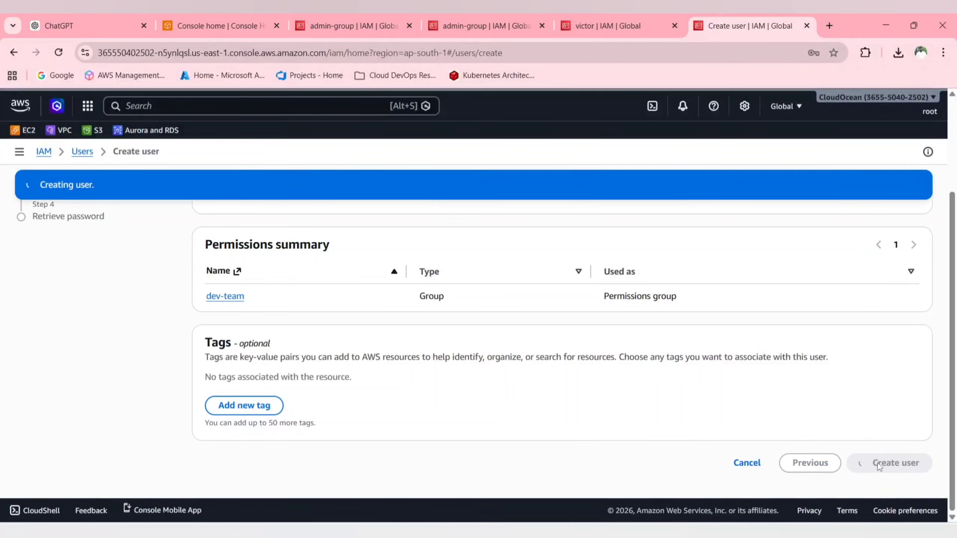
{"action": "left_click", "coordinate": [892, 493]}
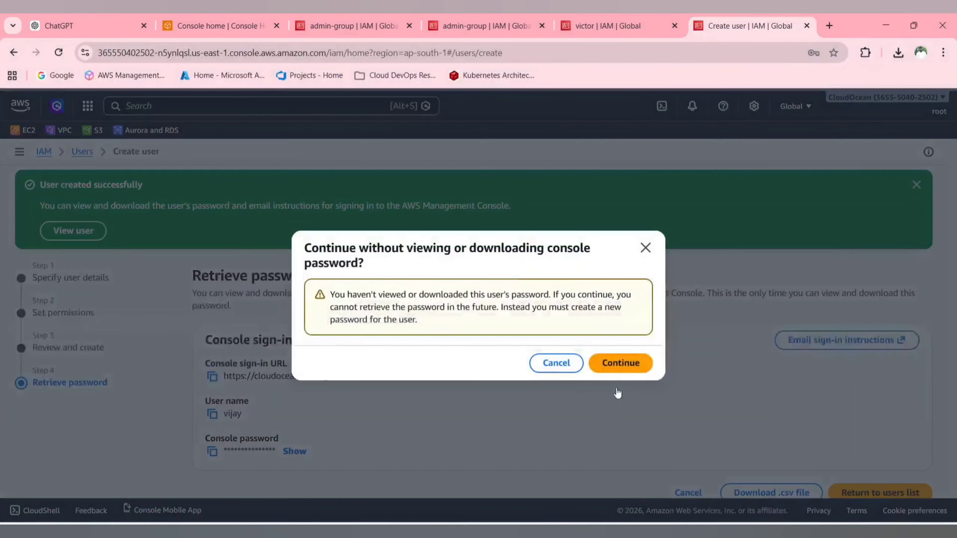
{"action": "left_click", "coordinate": [606, 364]}
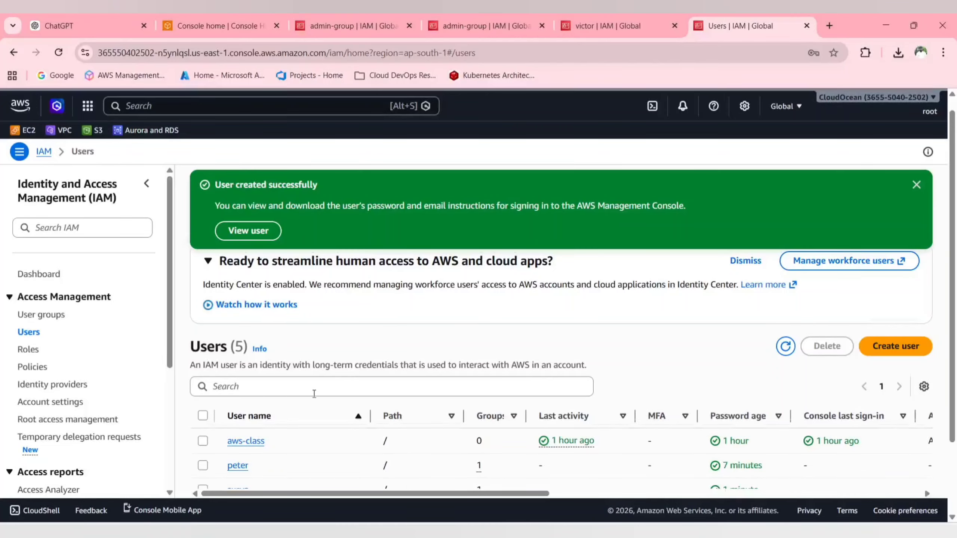
Check the second developer's permissions policies and group membership, and open the dev-team group to view its users
{"action": "left_click", "coordinate": [236, 455]}
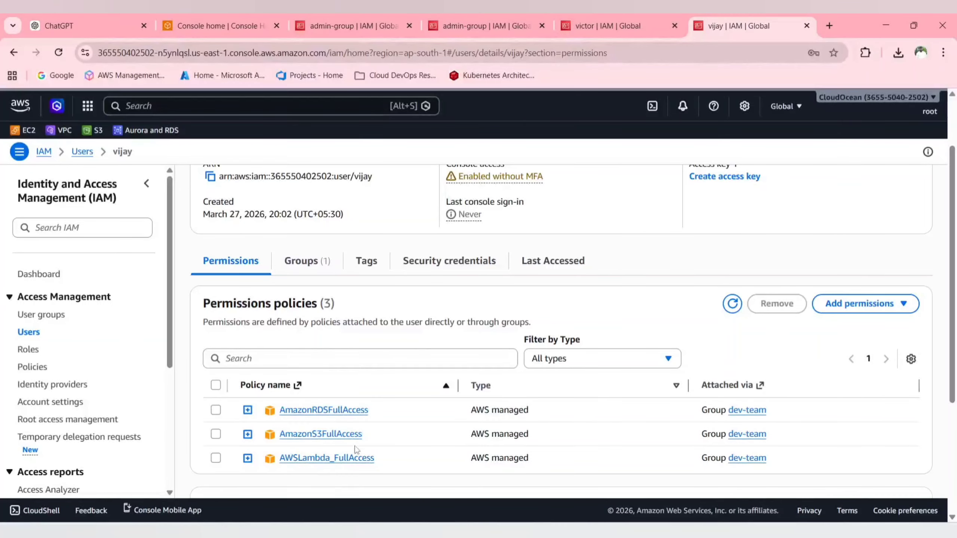
{"action": "left_click", "coordinate": [304, 268]}
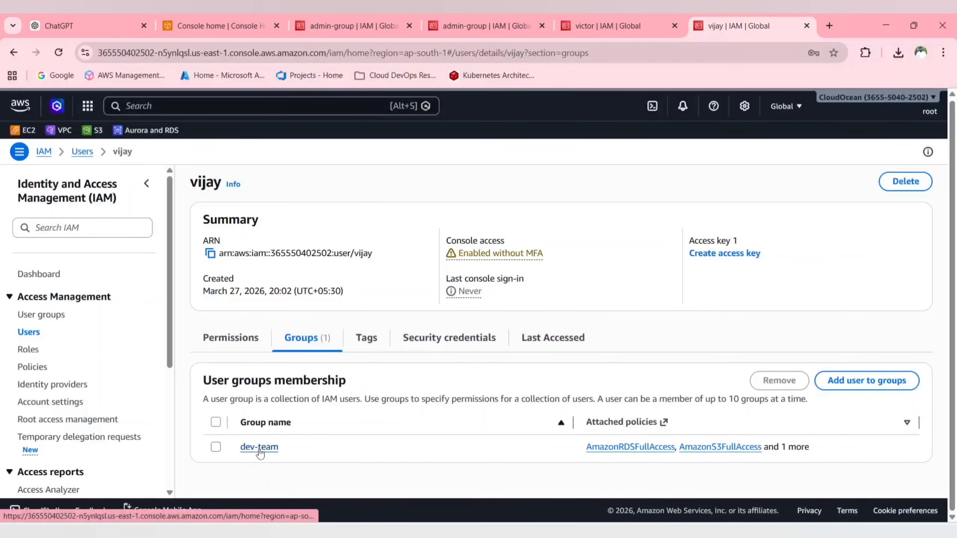
{"action": "left_click", "coordinate": [44, 316]}
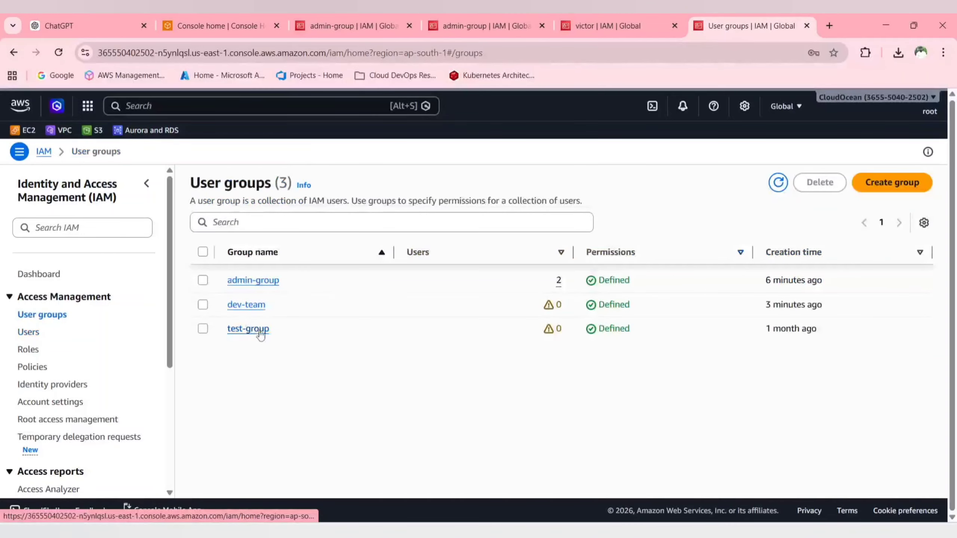
{"action": "left_click", "coordinate": [245, 305]}
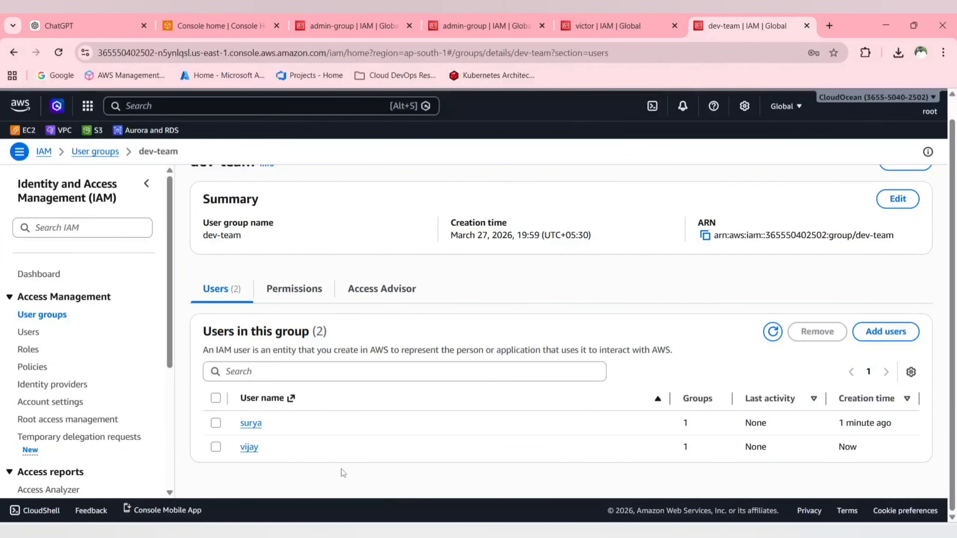
Switch to the VS Code notes, highlight the whole IAM Permission list to review the three methods, and return to the browser
{"action": "key", "text": "alt+Tab"}
{"action": "left_click", "coordinate": [448, 311]}
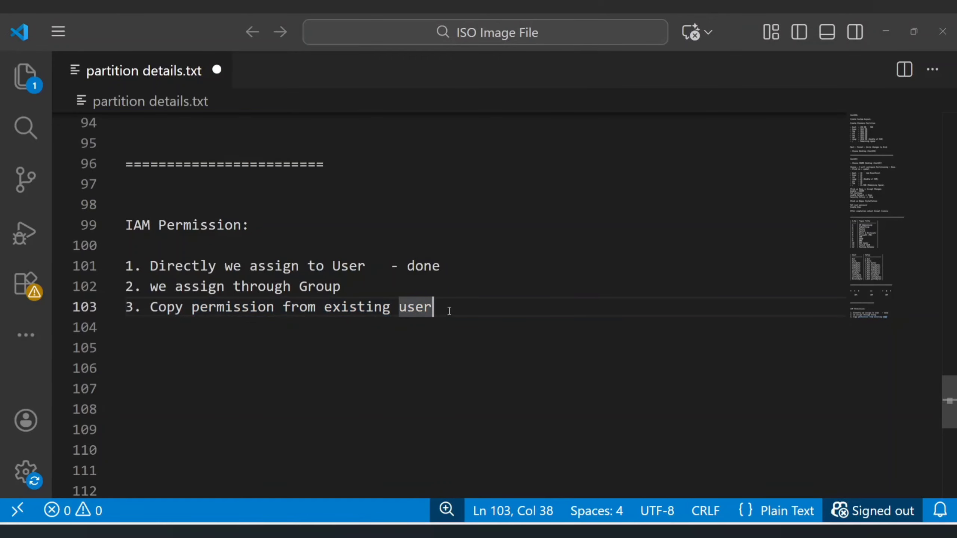
{"action": "left_click_drag", "start_coordinate": [435, 307], "coordinate": [114, 231]}
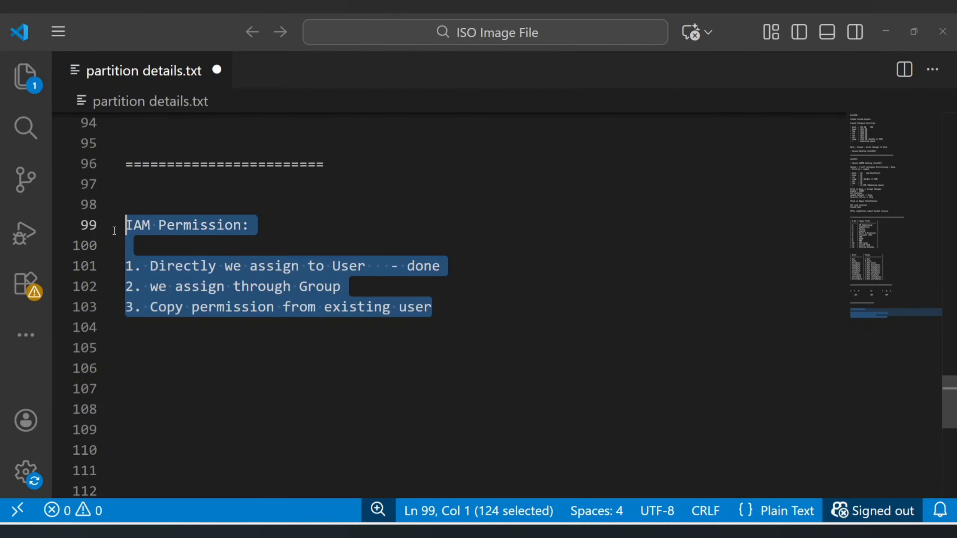
{"action": "left_click", "coordinate": [473, 308]}
{"action": "key", "text": "alt+Tab"}
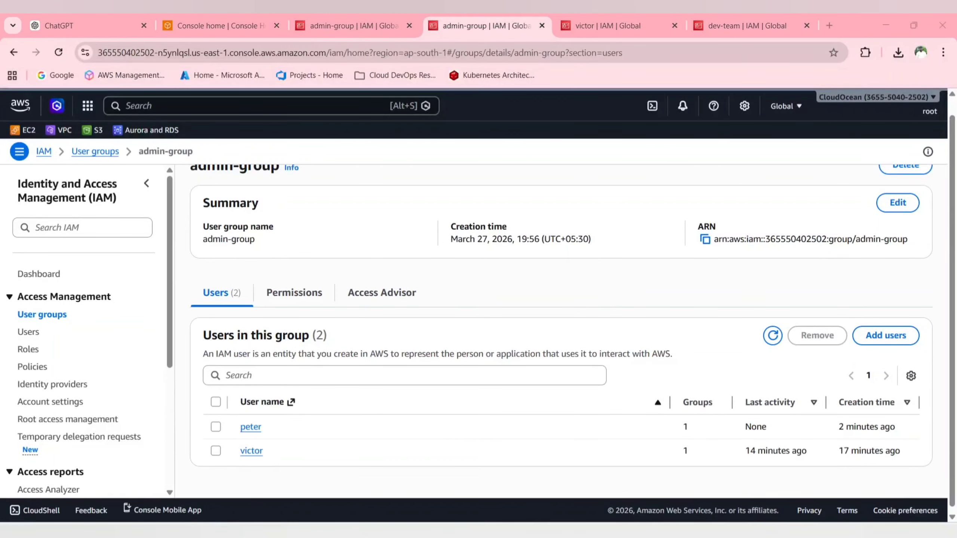
In the draw.io diagram, copy the developer's name label below the upper-left HR Team figure and enter the HR member's name
{"action": "key", "text": "alt+Tab"}
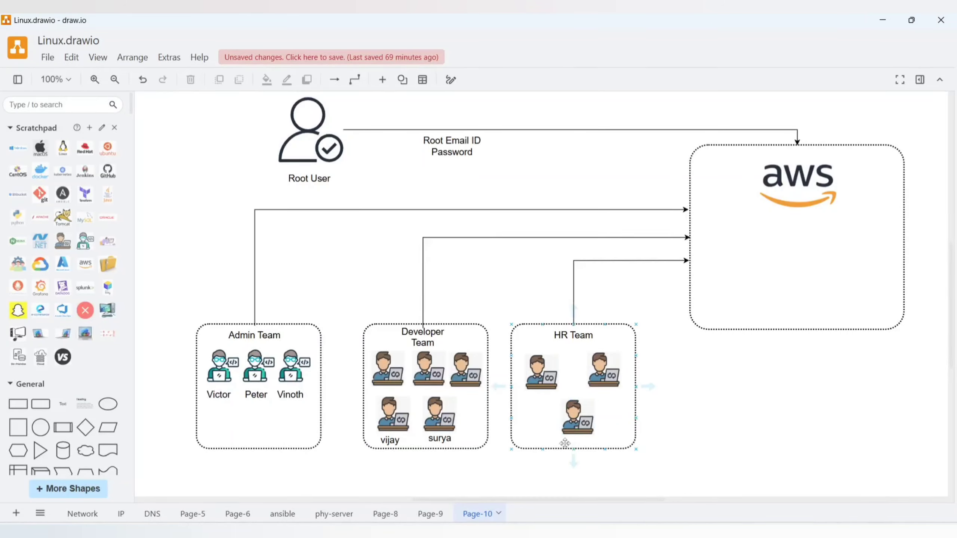
{"action": "left_click", "coordinate": [441, 437]}
{"action": "left_click_drag", "start_coordinate": [441, 437], "coordinate": [545, 401]}
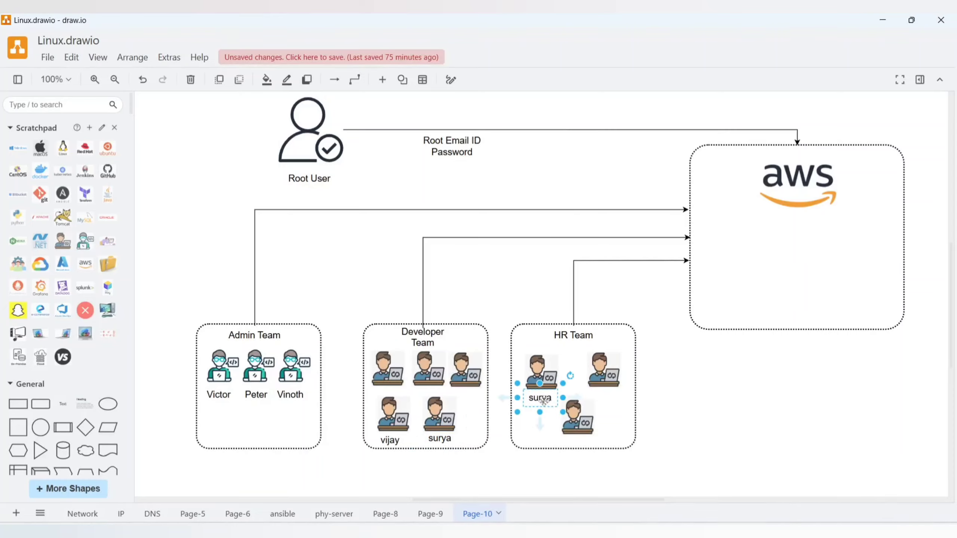
{"action": "double_click", "coordinate": [544, 401]}
{"action": "type", "text": "Pri"}
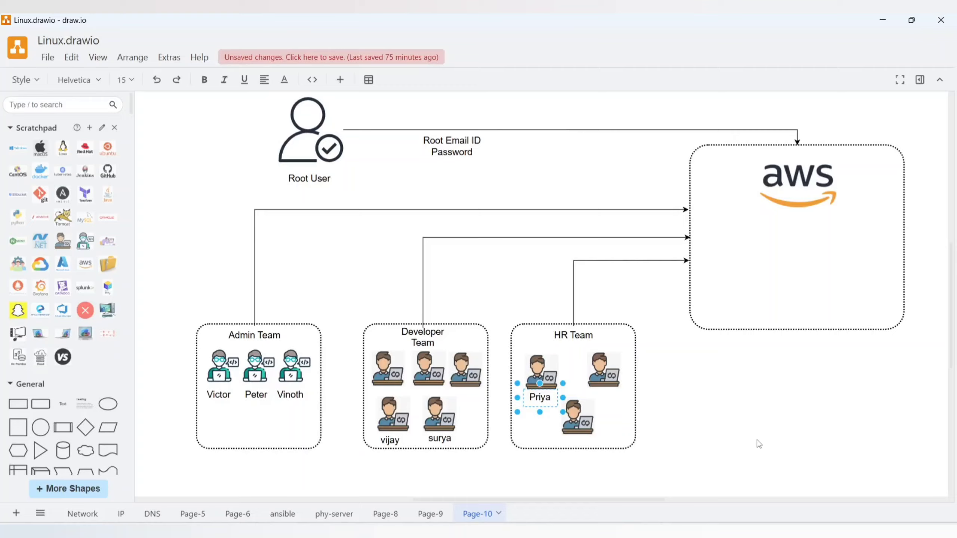
{"action": "left_click", "coordinate": [759, 444]}
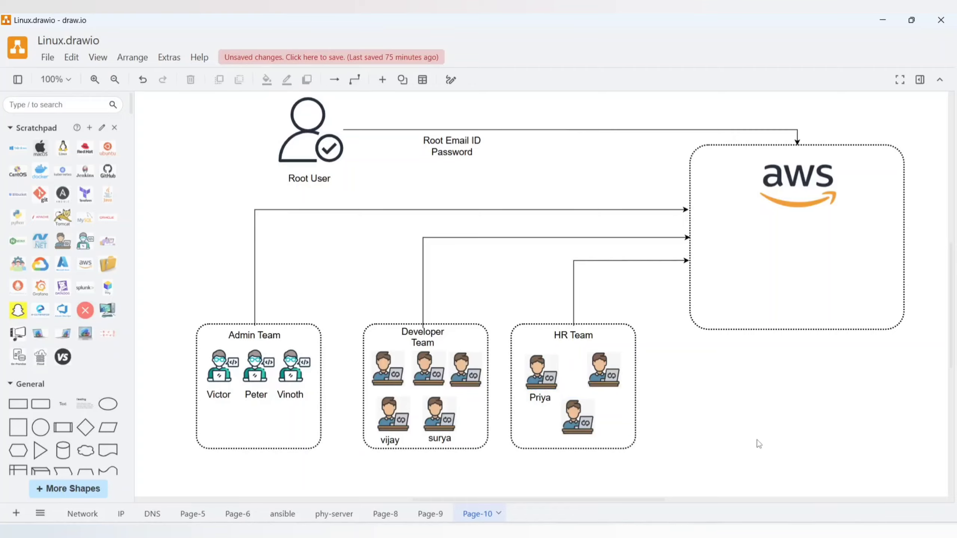
{"action": "left_click", "coordinate": [547, 379]}
{"action": "left_click", "coordinate": [685, 401]}
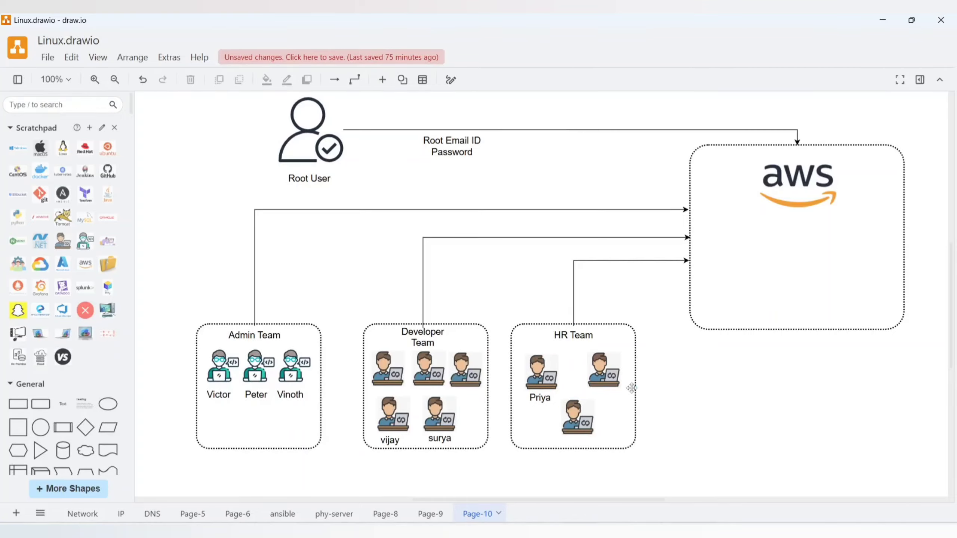
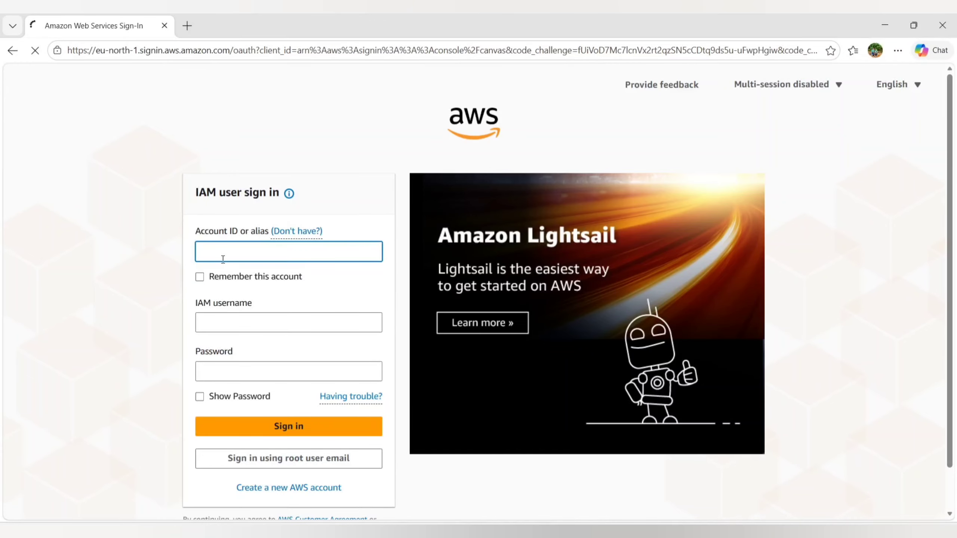
Enter cloudoceanlabs as the account alias on the IAM user sign-in page
{"action": "left_click", "coordinate": [223, 259]}
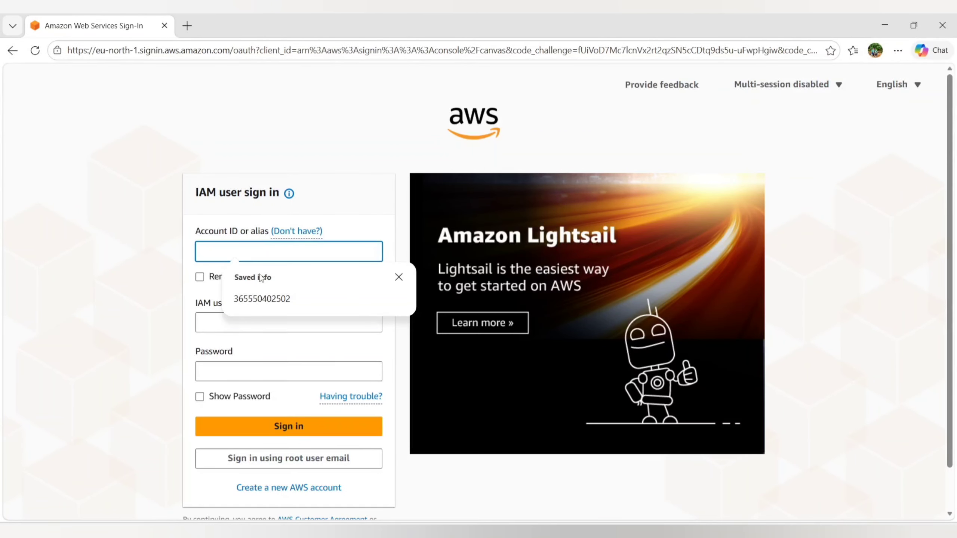
{"action": "type", "text": "cloudoceanlab"}
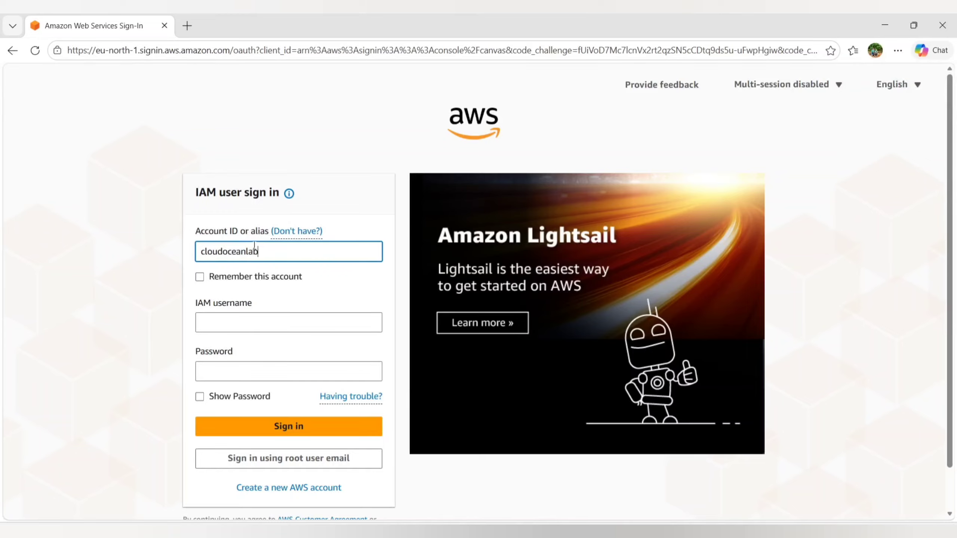
{"action": "type", "text": "s"}
{"action": "key", "text": "Tab"}
{"action": "key", "text": "Tab"}
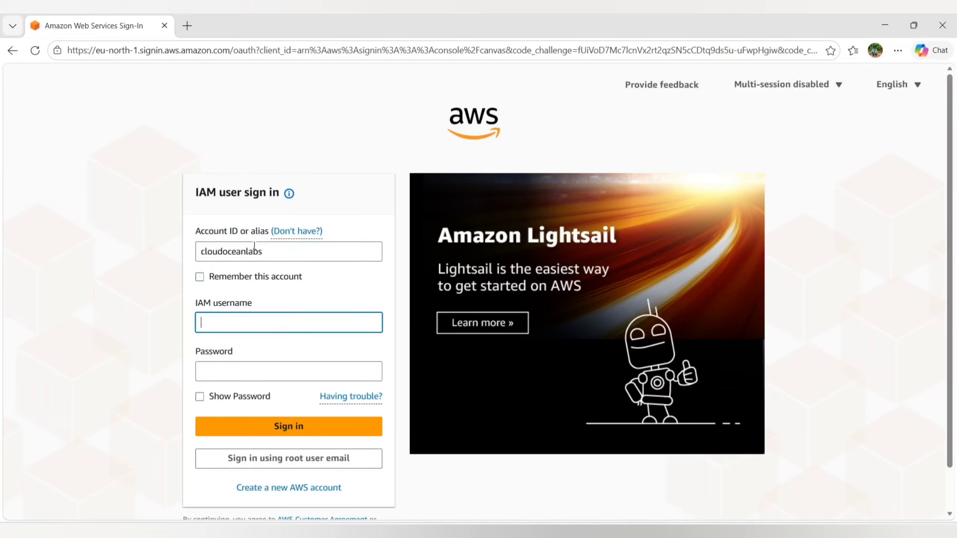
Enter the HR member's IAM username and account password, sign in, and decline saving the password in the browser
{"action": "type", "text": "priya"}
{"action": "key", "text": "Tab"}
{"action": "type", "text": "*"}
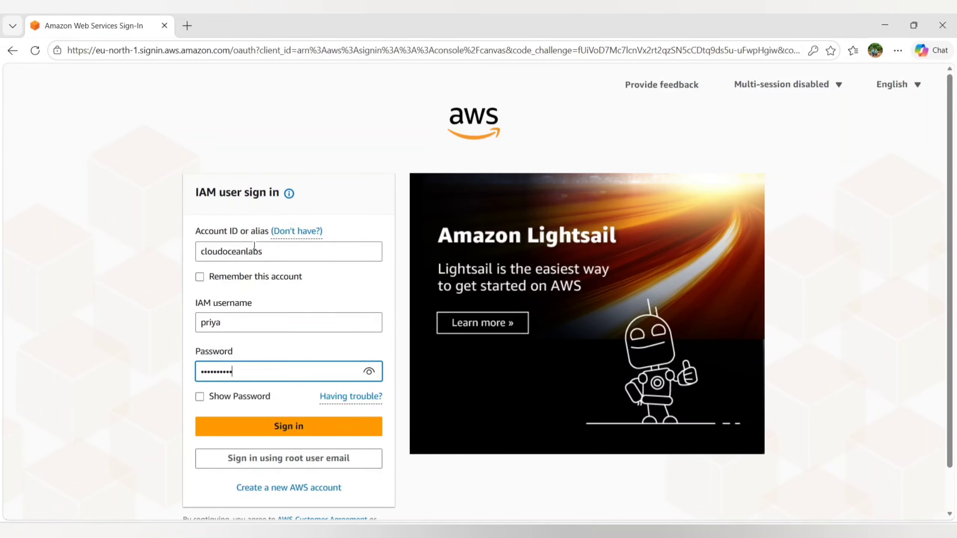
{"action": "left_click", "coordinate": [282, 432]}
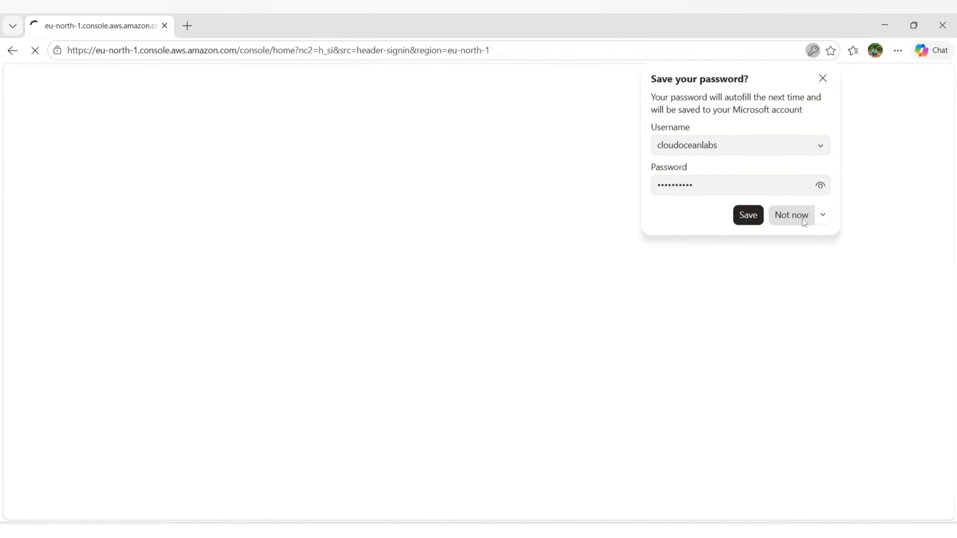
{"action": "left_click", "coordinate": [801, 219]}
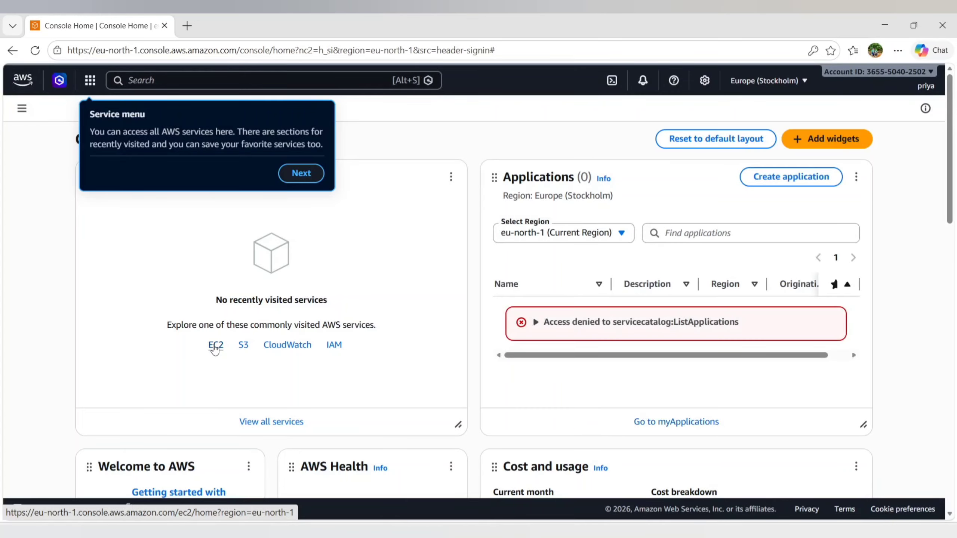
Open the EC2, IAM and S3 consoles in separate new browser tabs from the AWS console home
{"action": "right_click", "coordinate": [216, 345]}
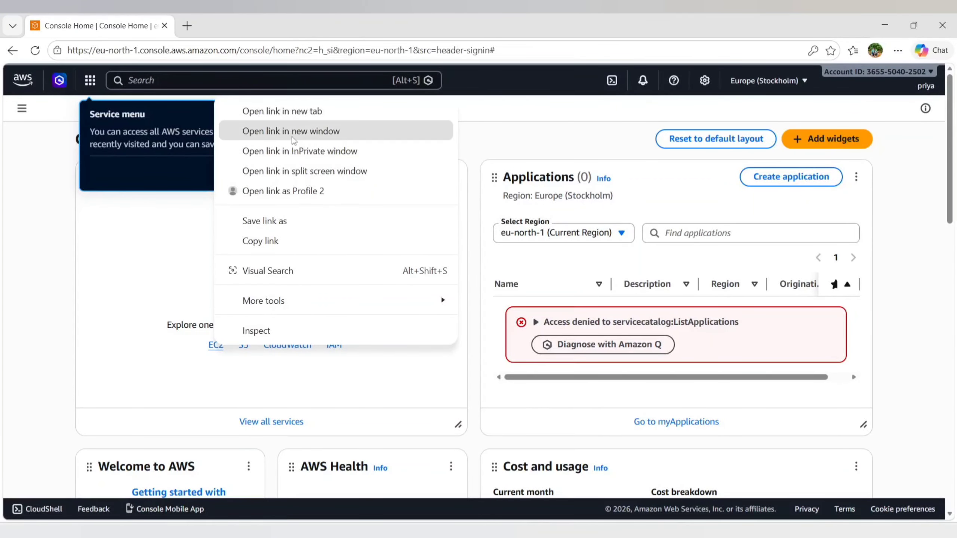
{"action": "left_click", "coordinate": [290, 111]}
{"action": "right_click", "coordinate": [333, 345]}
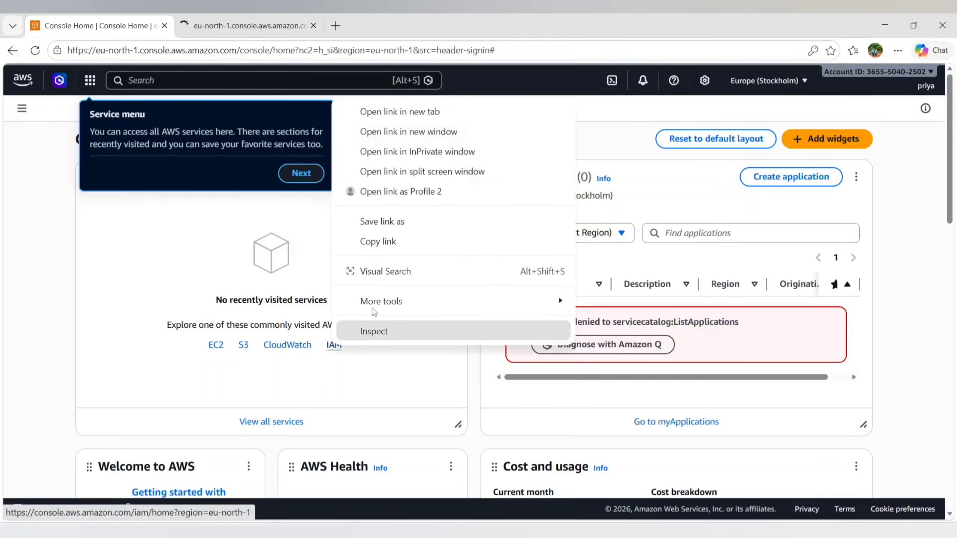
{"action": "left_click", "coordinate": [361, 111]}
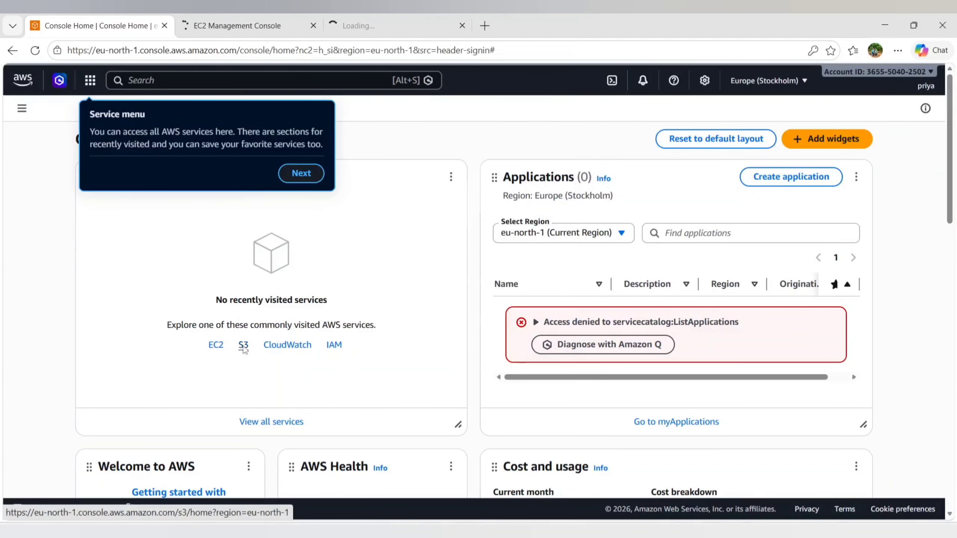
{"action": "right_click", "coordinate": [243, 345]}
{"action": "left_click", "coordinate": [298, 112]}
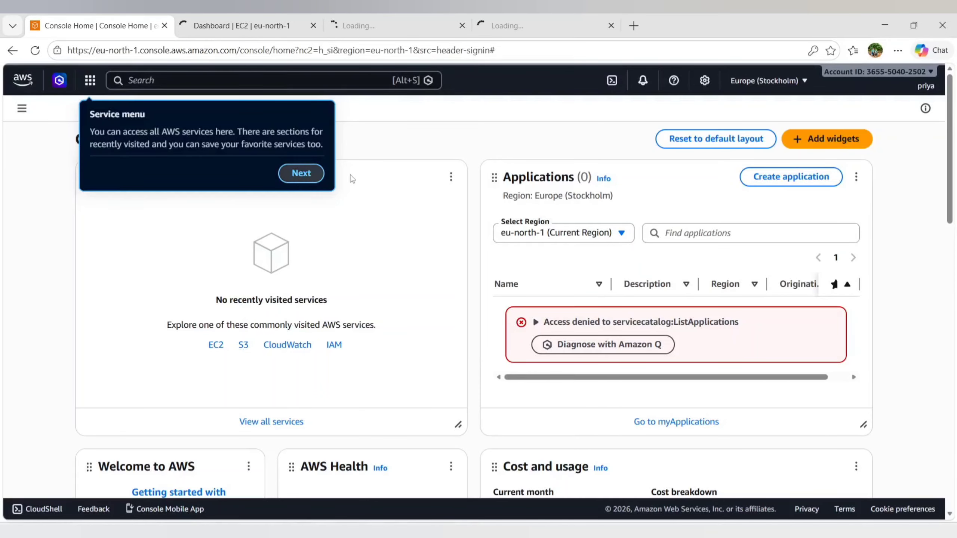
Go through the introductory feature pop-ups on the AWS console home until they are cleared
{"action": "left_click", "coordinate": [300, 173]}
{"action": "left_click", "coordinate": [335, 191]}
{"action": "left_click", "coordinate": [914, 178]}
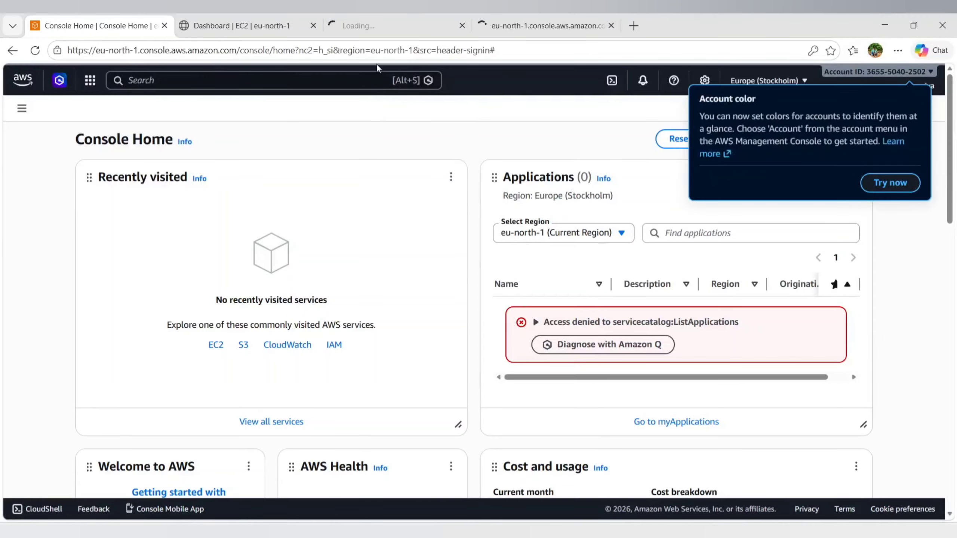
{"action": "left_click", "coordinate": [890, 183]}
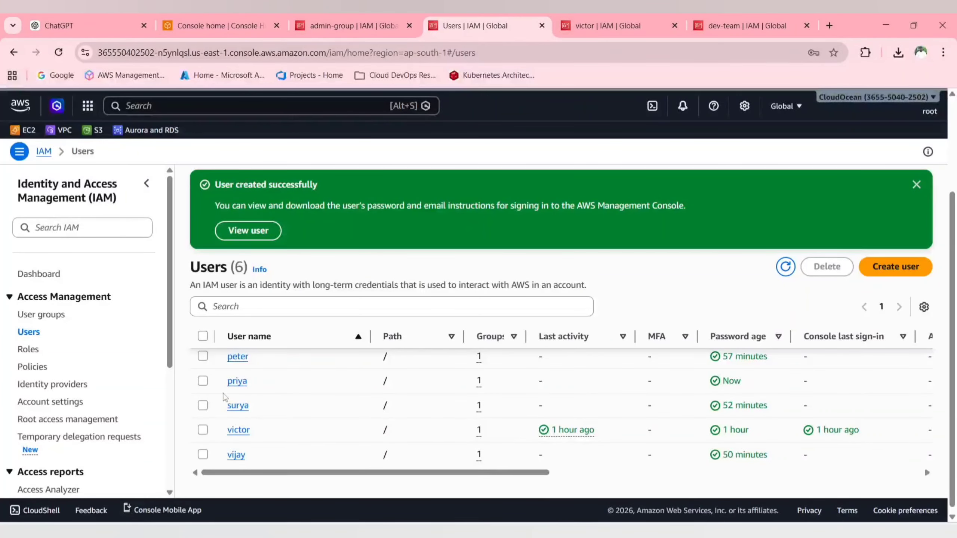
In the root user's IAM console, open hr-group from the user groups and check its attached permissions policies
{"action": "left_click", "coordinate": [38, 315]}
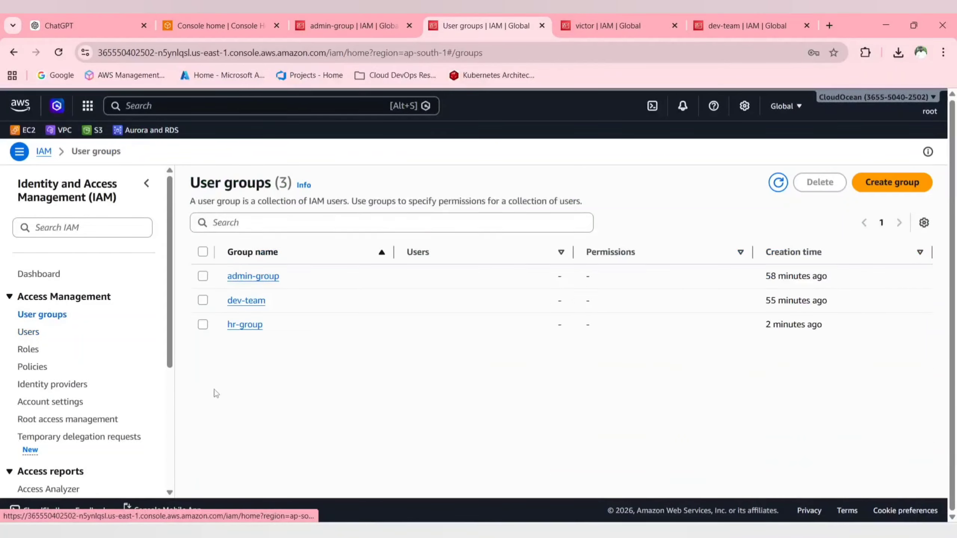
{"action": "left_click", "coordinate": [244, 330]}
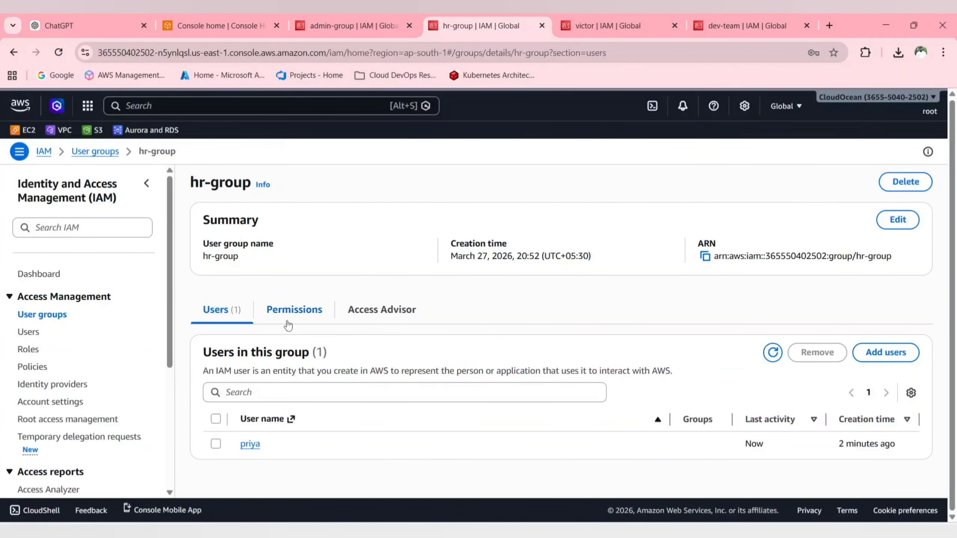
{"action": "left_click", "coordinate": [288, 320]}
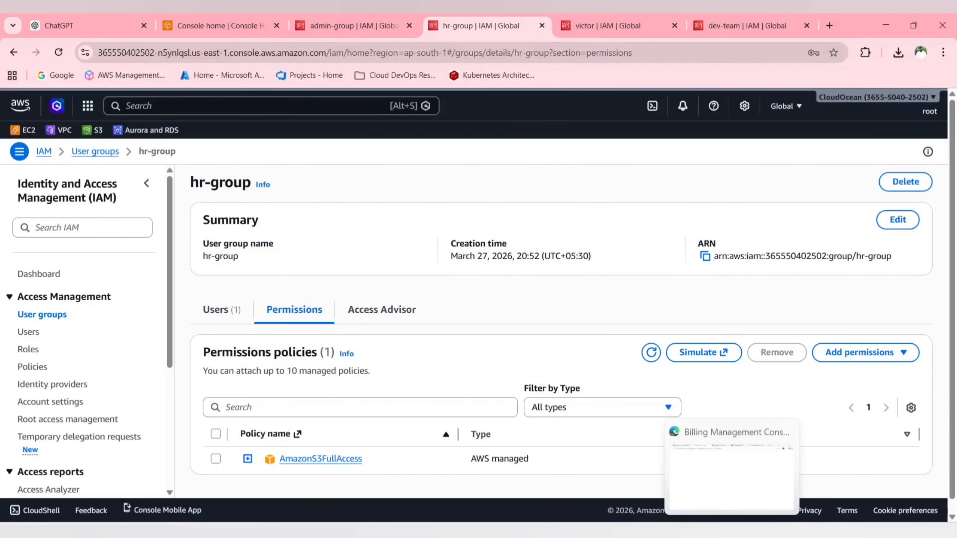
Switch to the HR user's browser, close the stray billing pages, and check access in the EC2, IAM and S3 consoles
{"action": "left_click", "coordinate": [731, 533]}
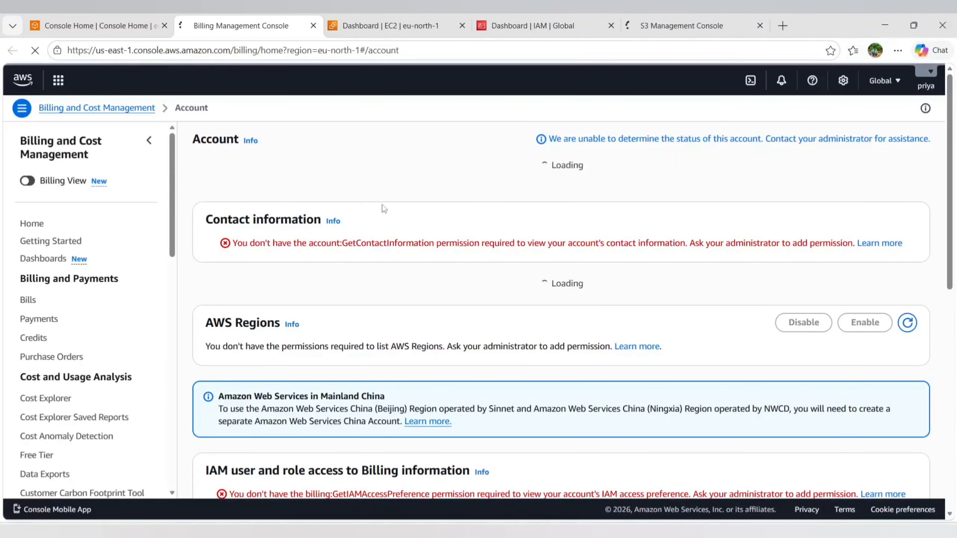
{"action": "left_click", "coordinate": [313, 26]}
{"action": "left_click", "coordinate": [241, 26]}
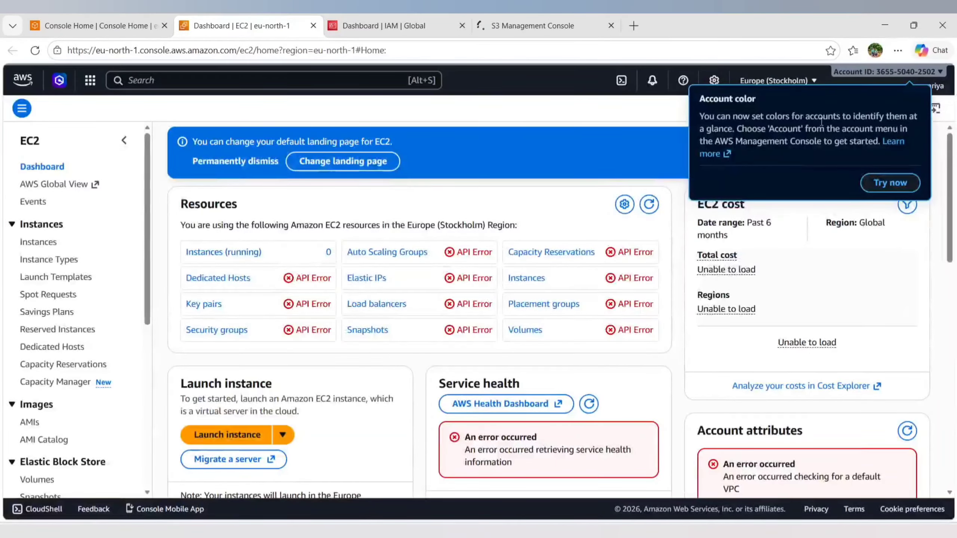
{"action": "left_click", "coordinate": [899, 186]}
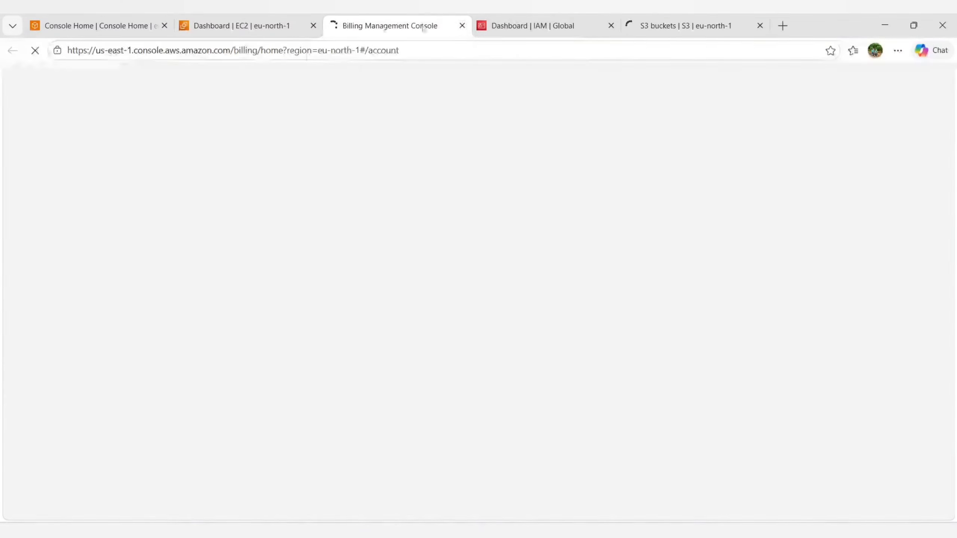
{"action": "left_click", "coordinate": [462, 26]}
{"action": "left_click", "coordinate": [380, 26]}
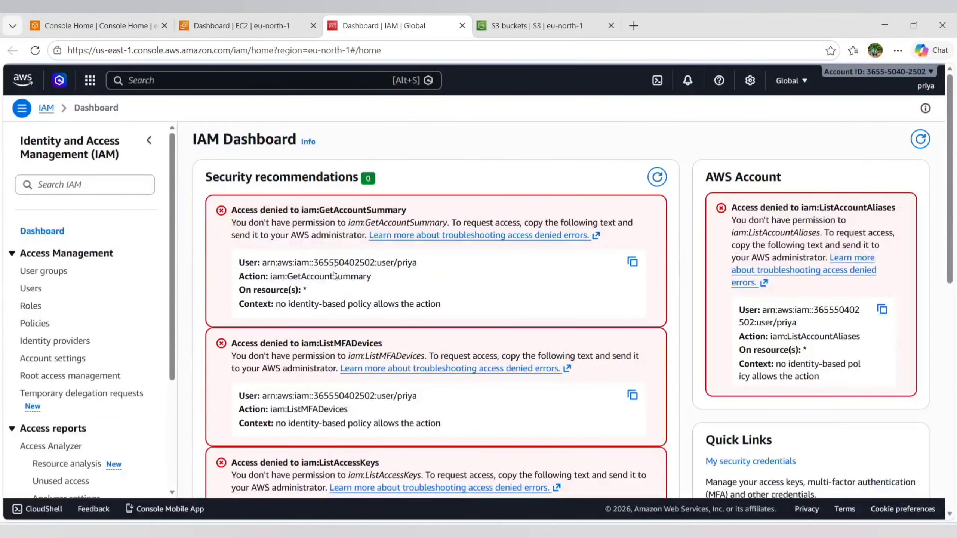
{"action": "left_click", "coordinate": [550, 15]}
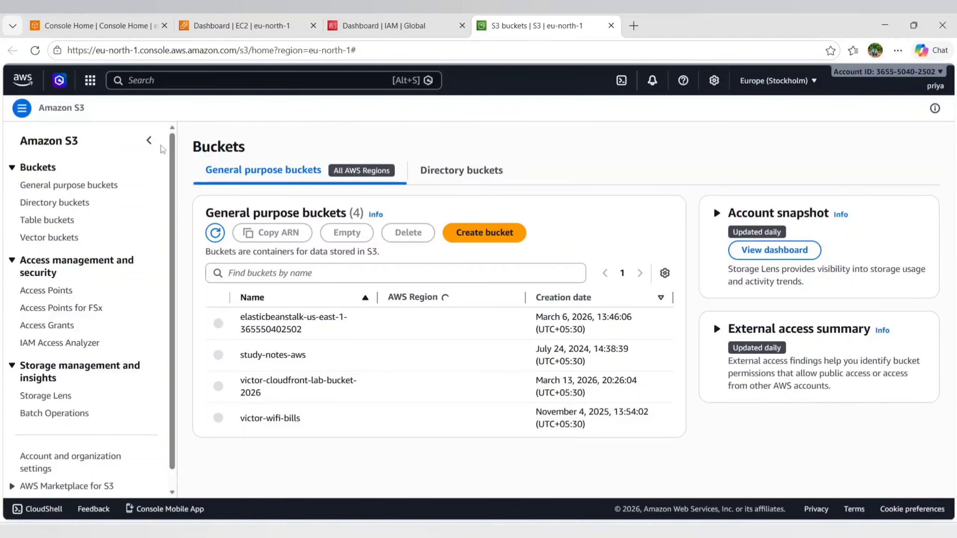
{"action": "left_click", "coordinate": [149, 140]}
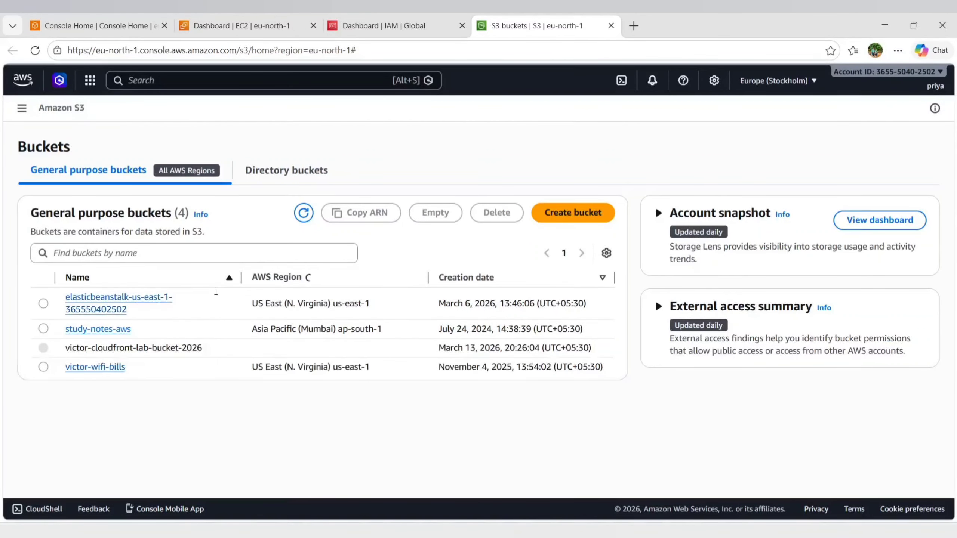
Create a general purpose S3 bucket named test-hr0bucket-270326 in the global namespace with the default settings, and dismiss the success notice
{"action": "left_click", "coordinate": [576, 219]}
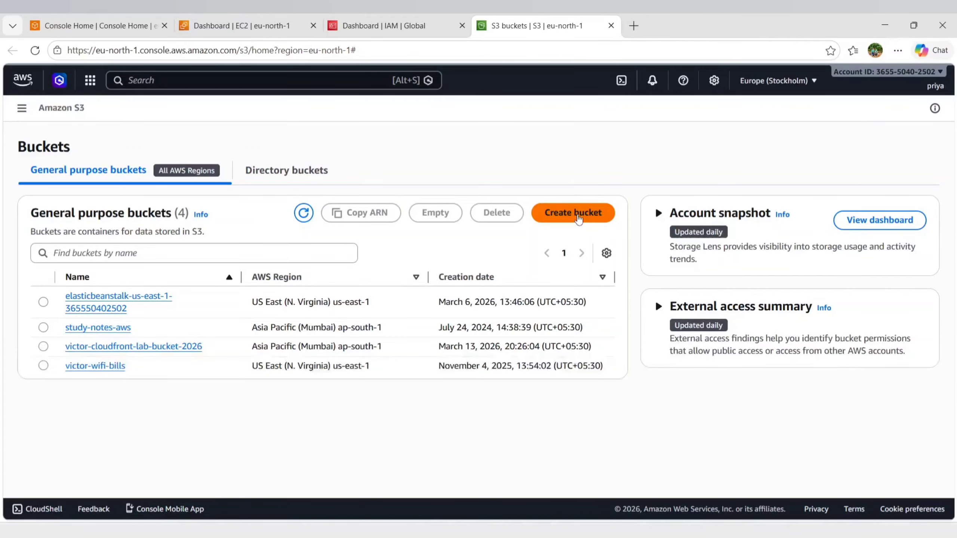
{"action": "scroll", "coordinate": [230, 270], "scroll_direction": "down", "scroll_amount": 3}
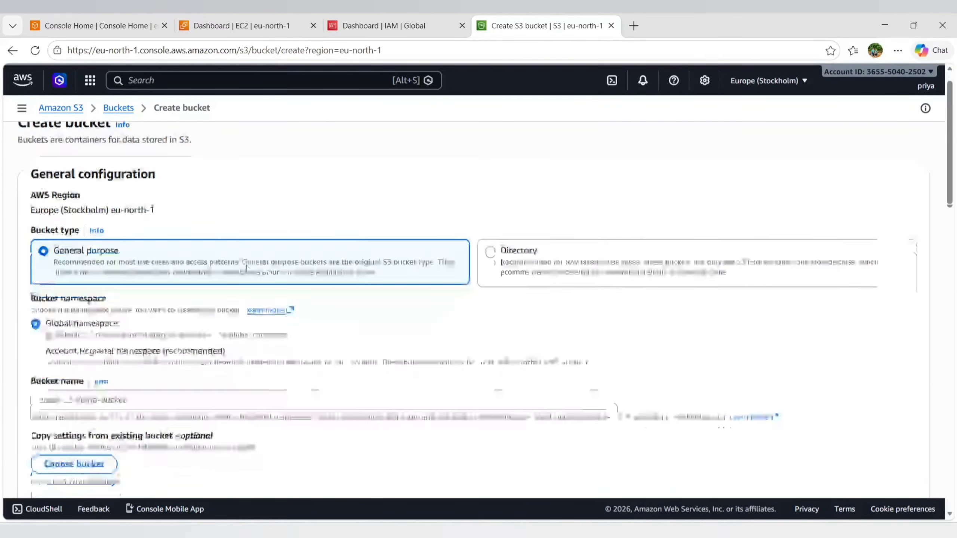
{"action": "key", "text": "alt+Tab"}
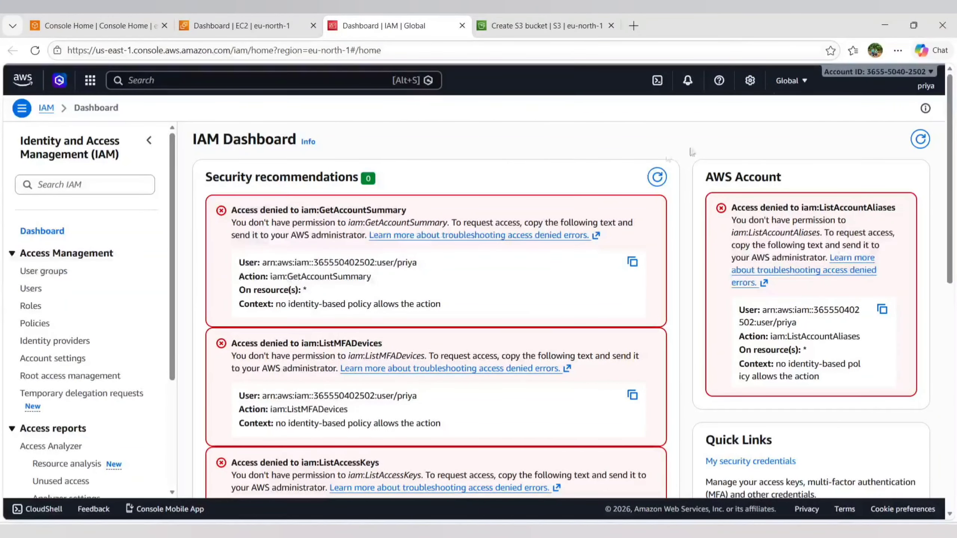
{"action": "left_click", "coordinate": [546, 23]}
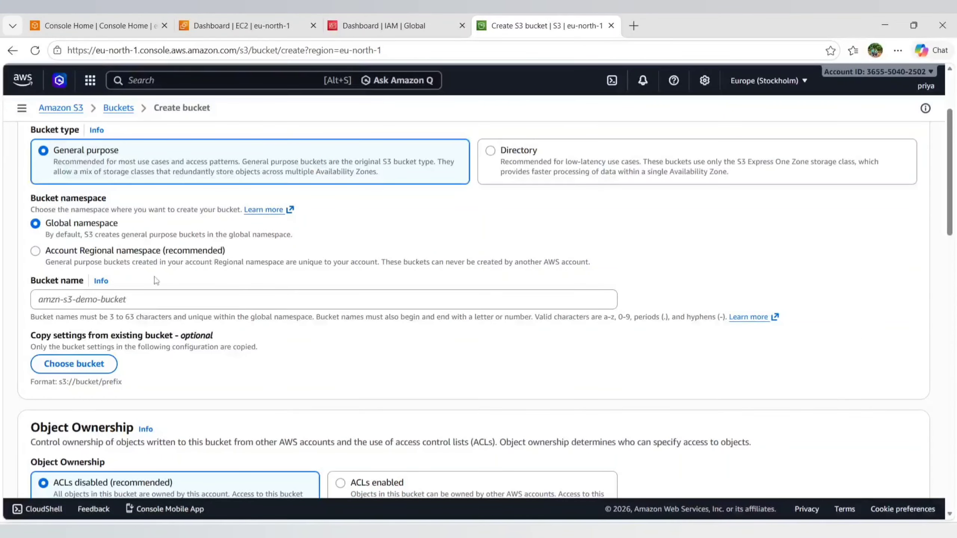
{"action": "left_click", "coordinate": [111, 302]}
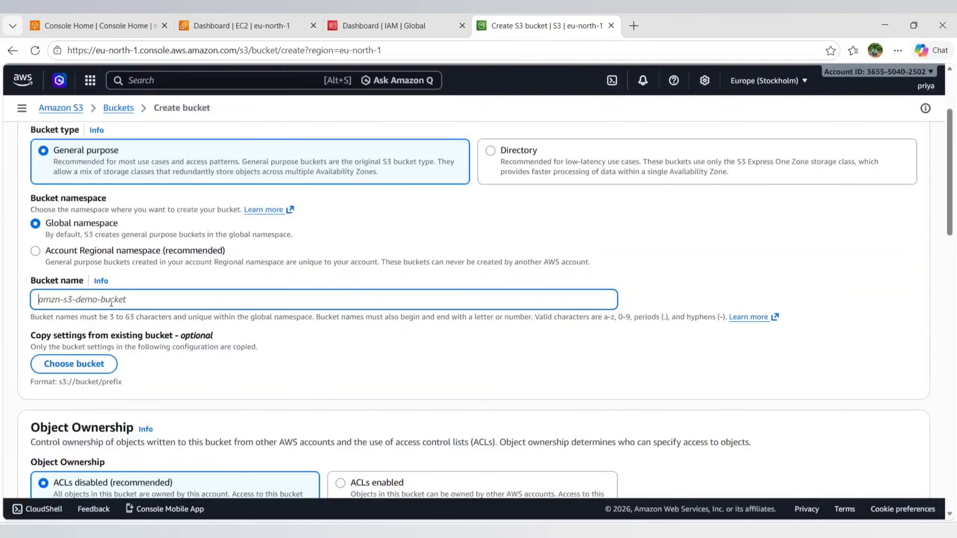
{"action": "type", "text": "ytes"}
{"action": "key", "text": "BackSpace"}
{"action": "type", "text": "test-hr0bucket-270326"}
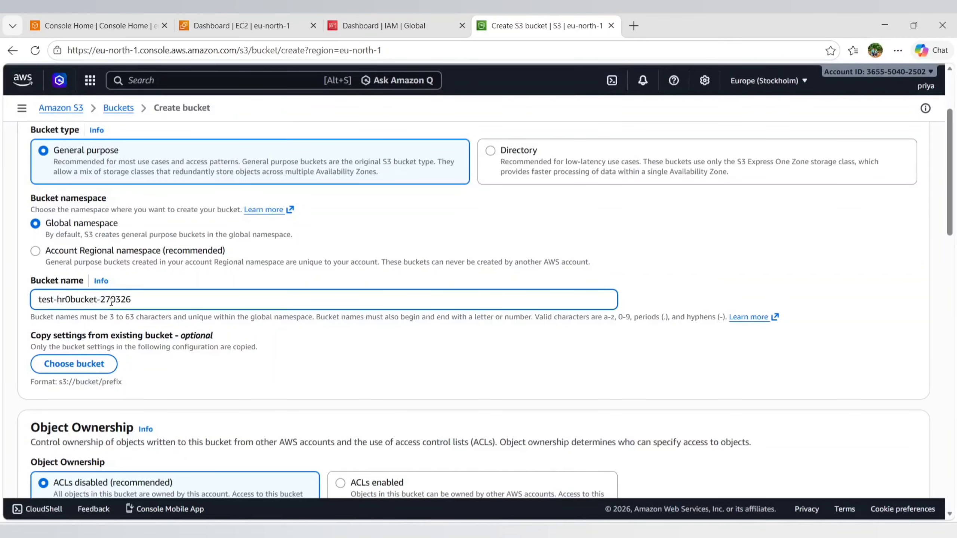
{"action": "scroll", "coordinate": [111, 301], "scroll_direction": "down", "scroll_amount": 20}
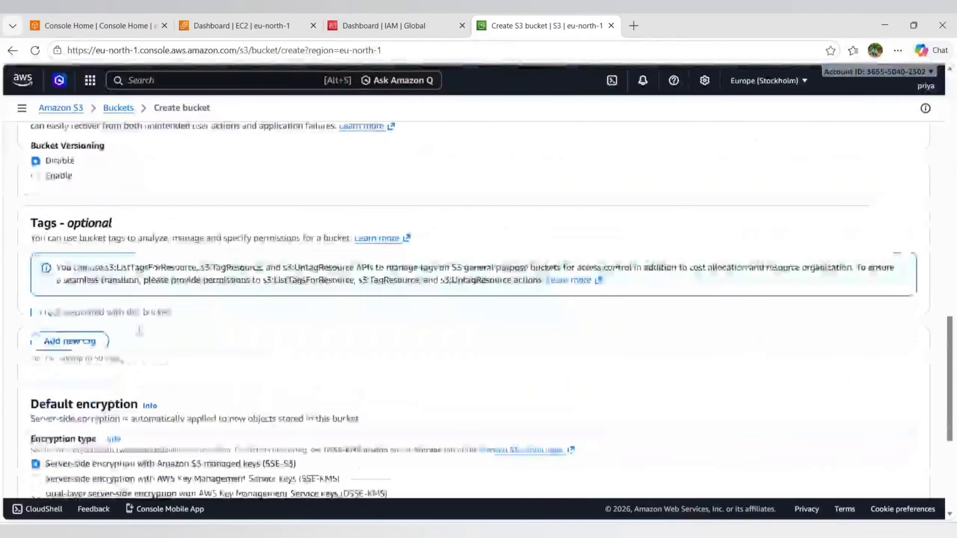
{"action": "left_click", "coordinate": [875, 465]}
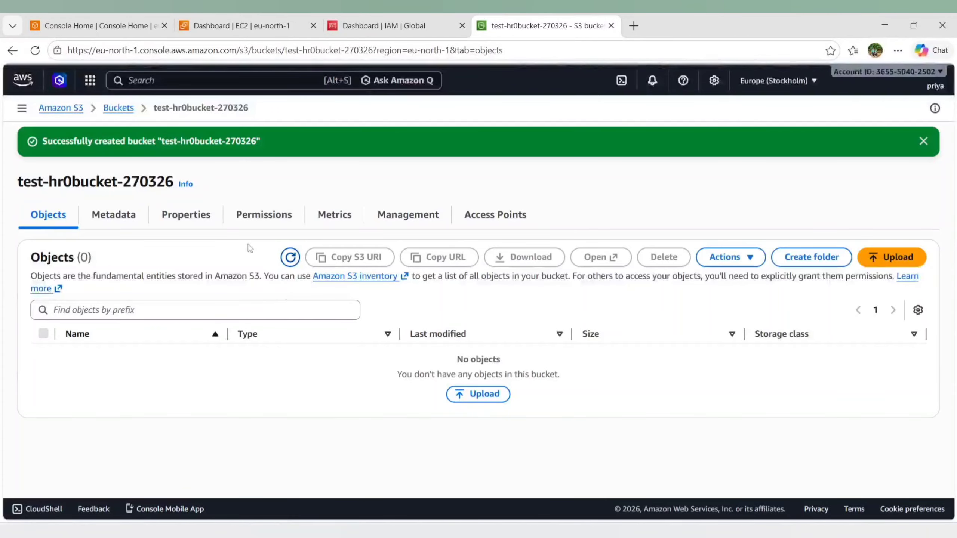
{"action": "left_click", "coordinate": [922, 142]}
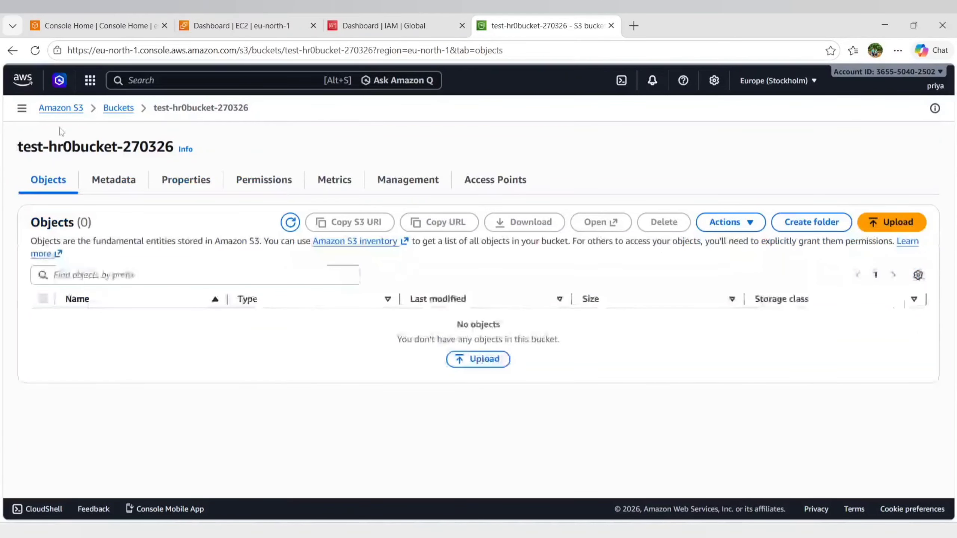
Delete the test-hr0bucket-270326 bucket from the S3 bucket list, confirming with its copied name
{"action": "left_click", "coordinate": [119, 108]}
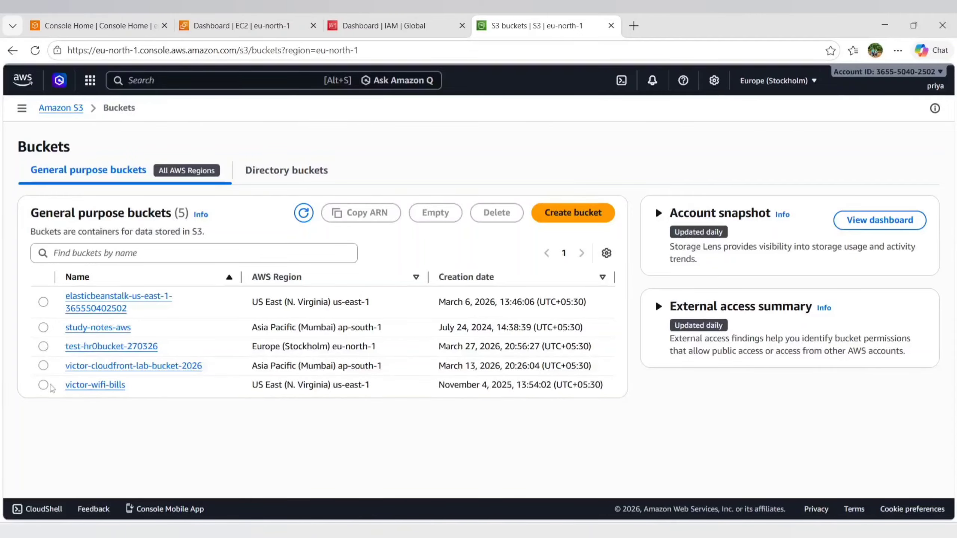
{"action": "left_click", "coordinate": [43, 347]}
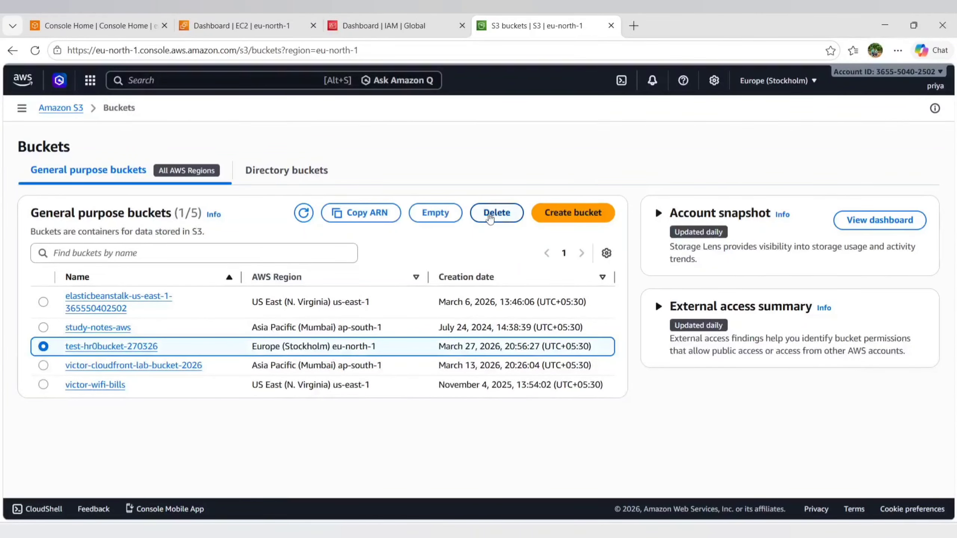
{"action": "left_click", "coordinate": [491, 213]}
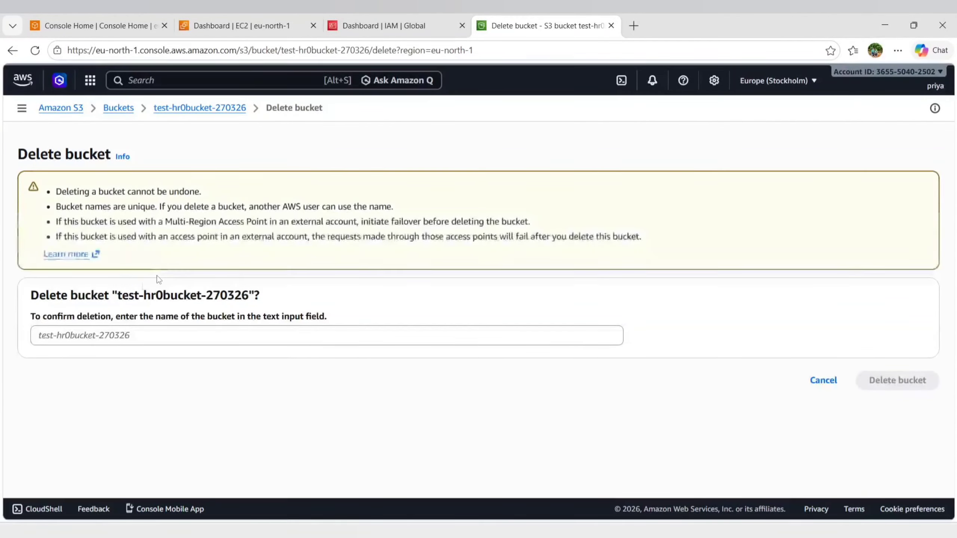
{"action": "left_click", "coordinate": [102, 334]}
{"action": "left_click_drag", "start_coordinate": [115, 295], "coordinate": [250, 296]}
{"action": "key", "text": "ctrl+c"}
{"action": "left_click", "coordinate": [154, 337]}
{"action": "key", "text": "ctrl+v"}
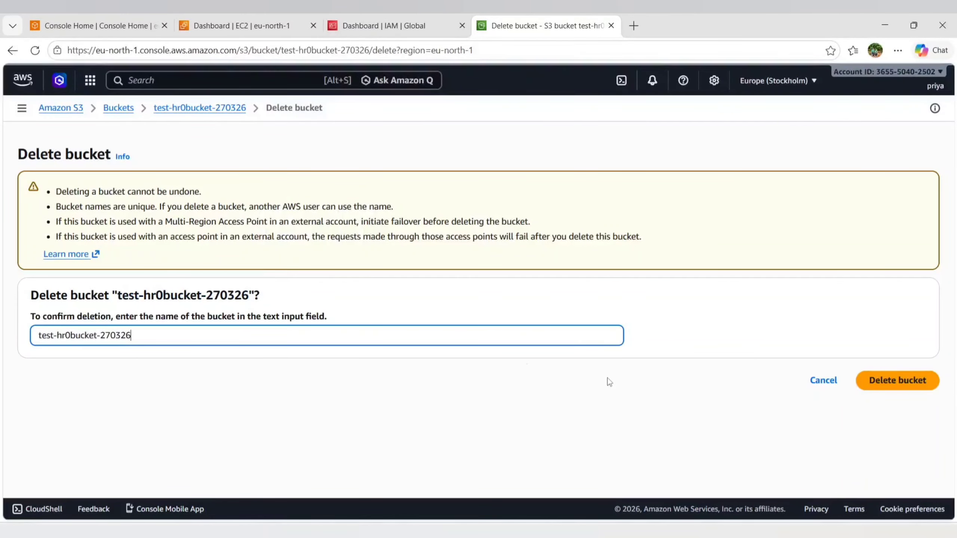
{"action": "left_click", "coordinate": [926, 382]}
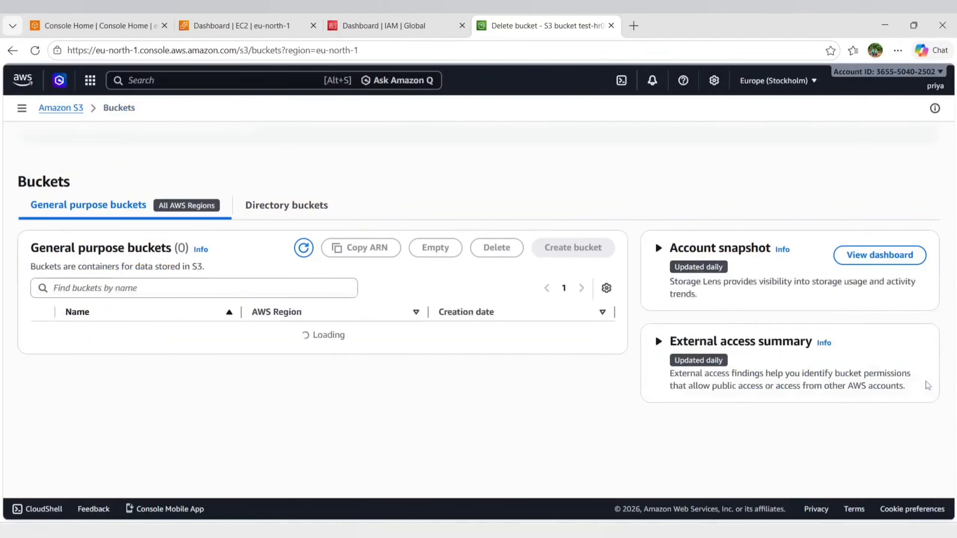
Switch to draw.io and review the HR Team member in the diagram against hr-group's permissions in the root user's IAM console
{"action": "left_click", "coordinate": [892, 19]}
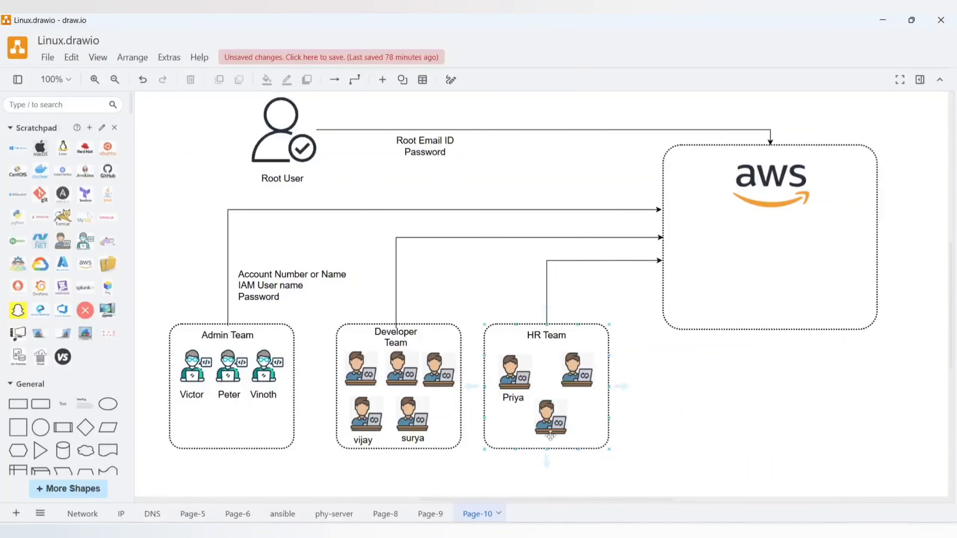
{"action": "left_click", "coordinate": [513, 371]}
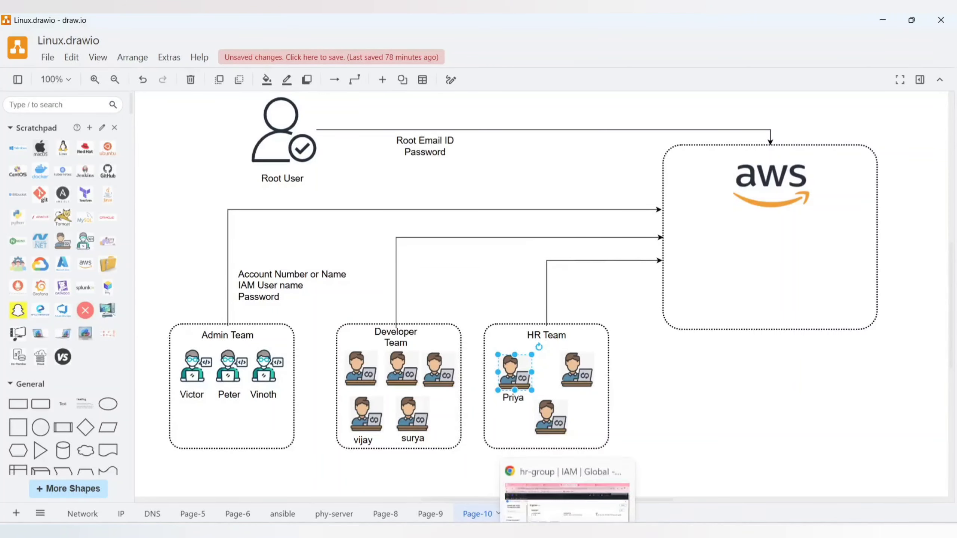
{"action": "left_click", "coordinate": [567, 533]}
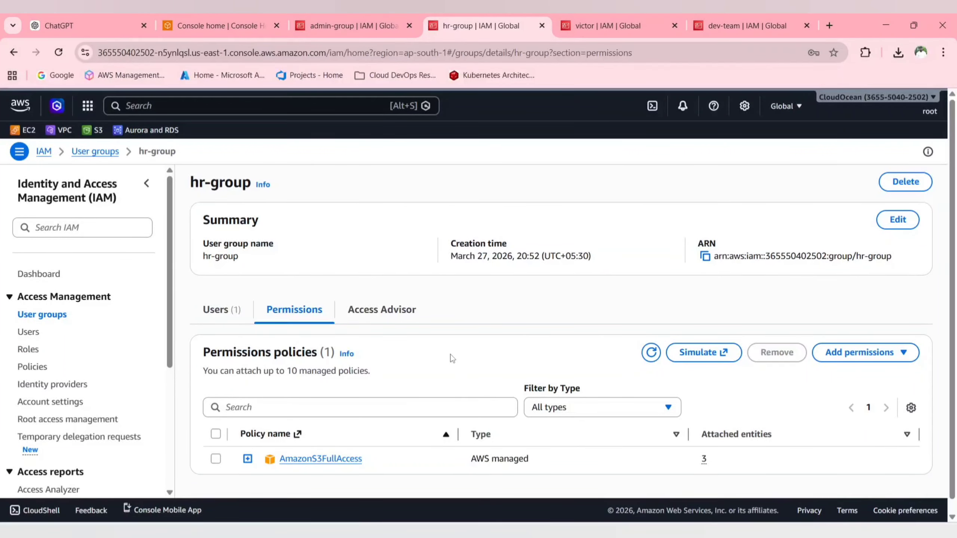
{"action": "left_click", "coordinate": [599, 531]}
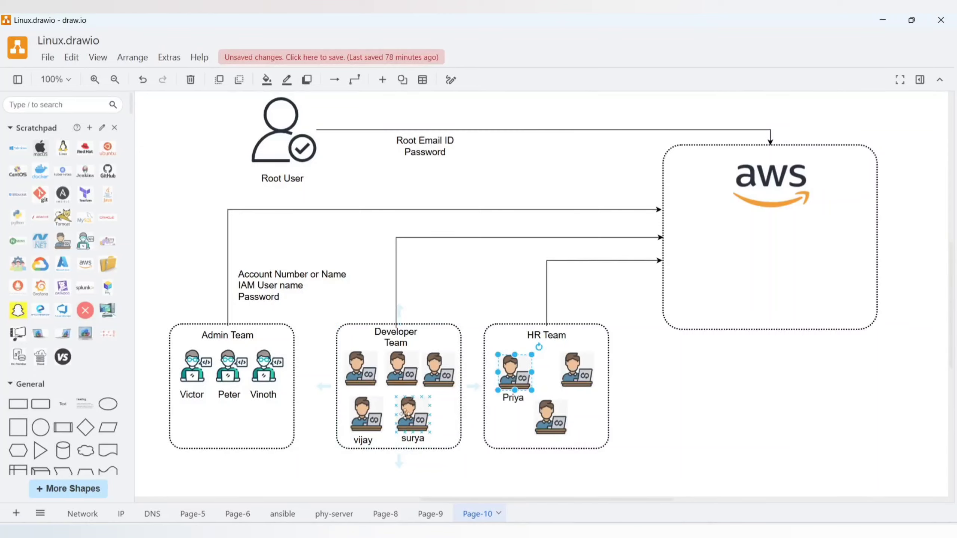
{"action": "mouse_move", "coordinate": [301, 386]}
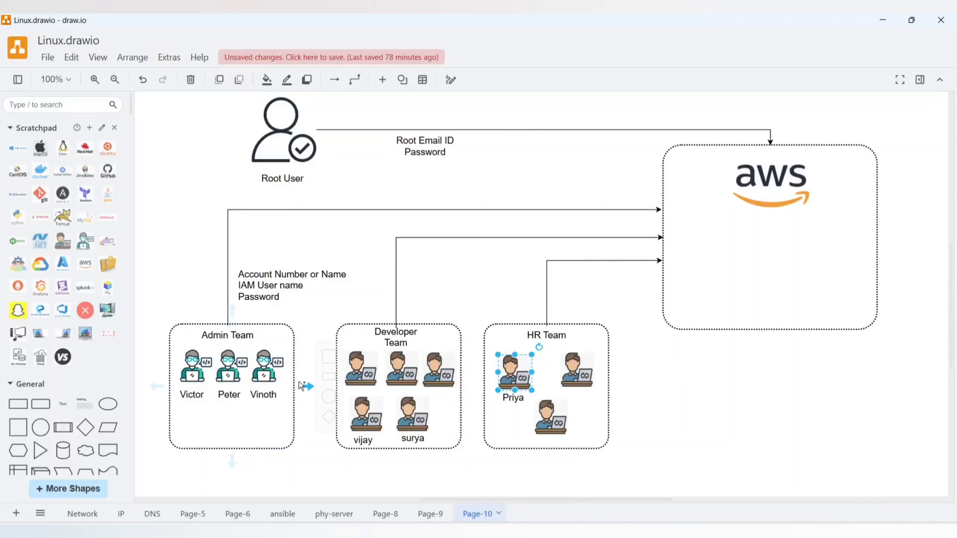